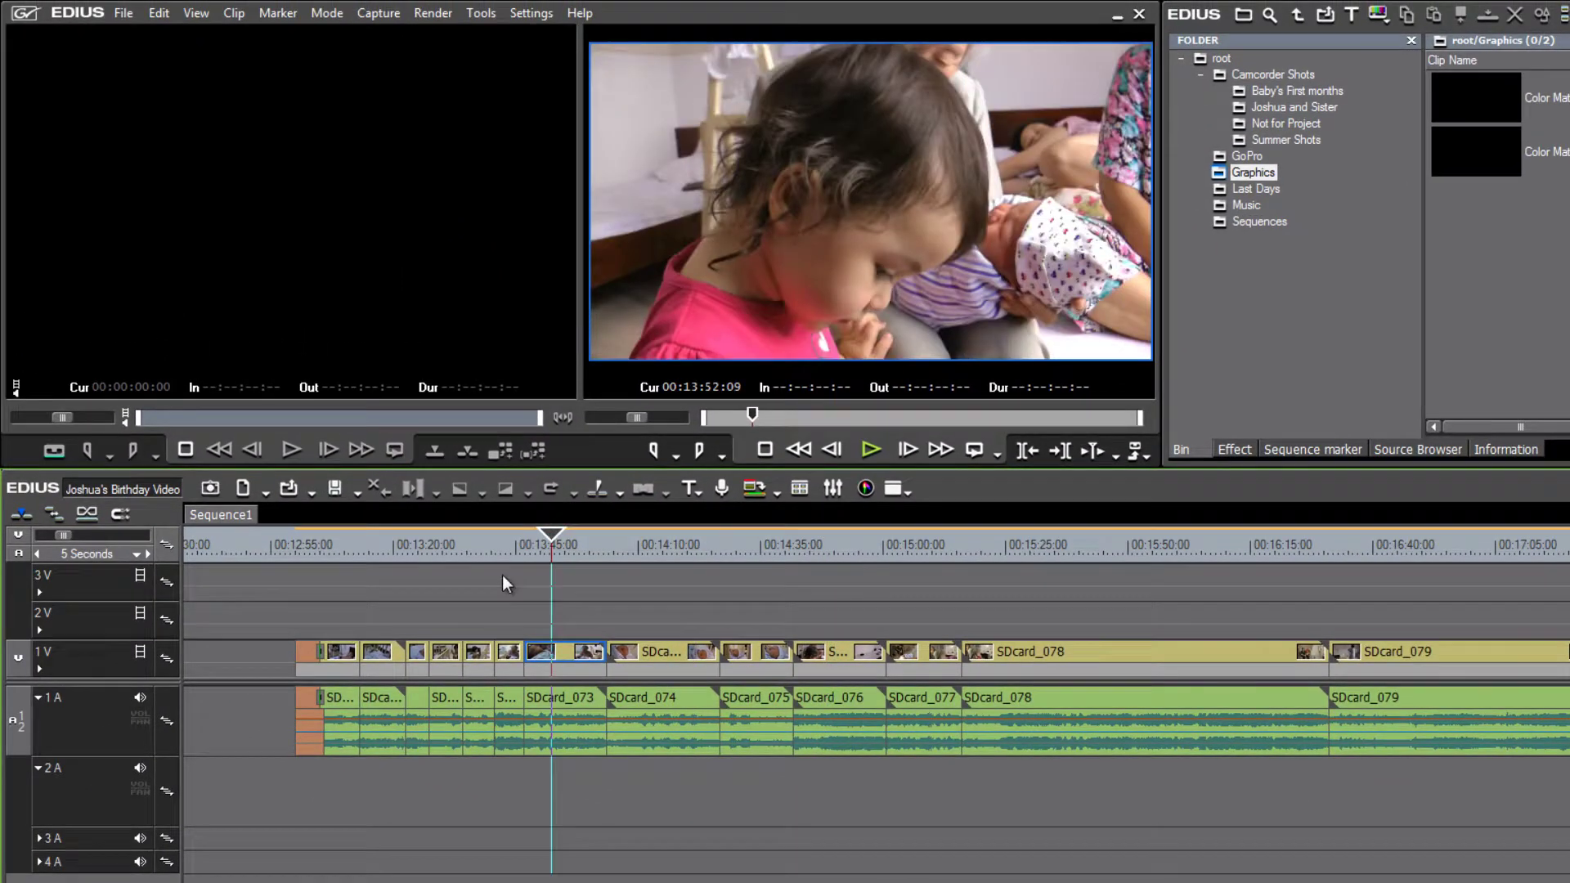
Open the Music bin, widen its clip name column, and load KT_201_5_Enchanting_Edwards_362811 into the player
{"action": "mouse_move", "coordinate": [502, 576]}
{"action": "left_mouse_down"}
{"action": "mouse_move", "coordinate": [458, 574]}
{"action": "mouse_move", "coordinate": [495, 574]}
{"action": "left_mouse_up"}
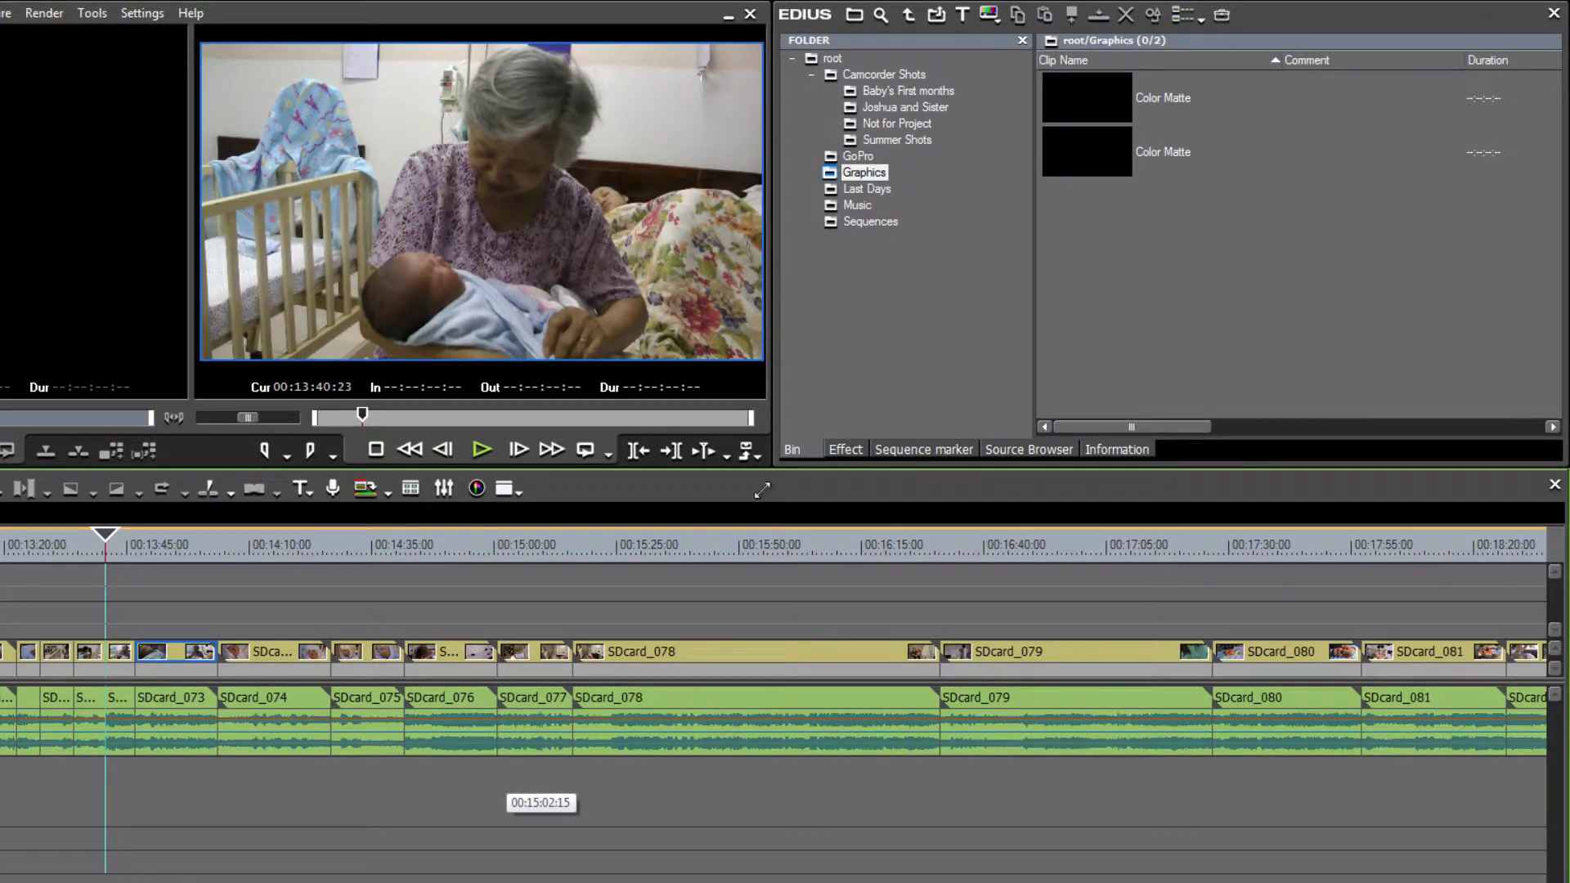
{"action": "left_click", "coordinate": [856, 205]}
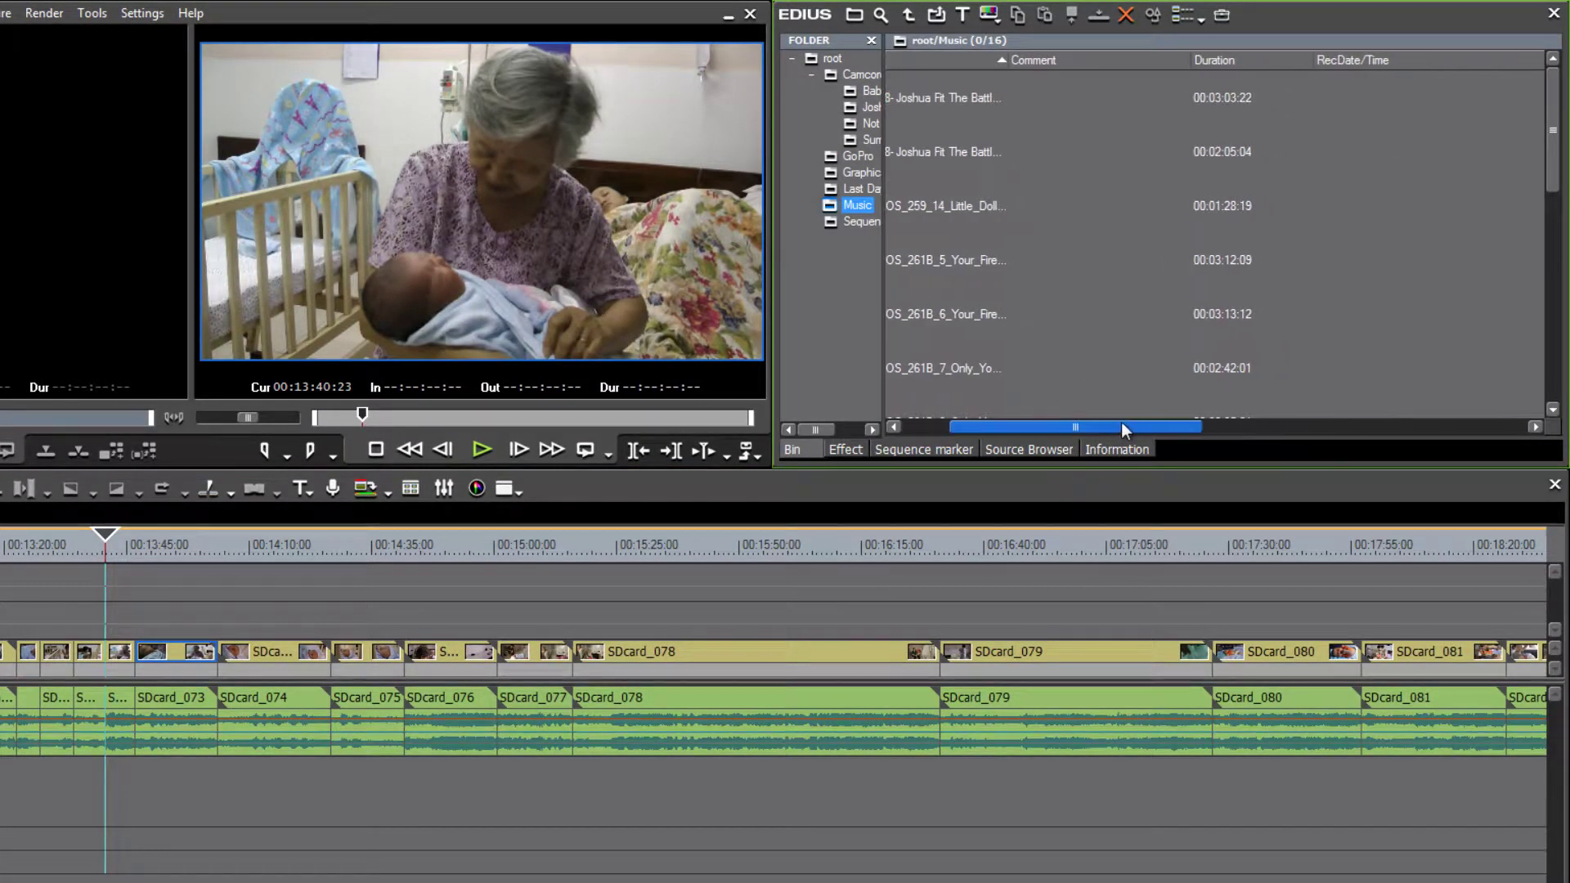
{"action": "left_click_drag", "start_coordinate": [1117, 59], "coordinate": [1380, 64]}
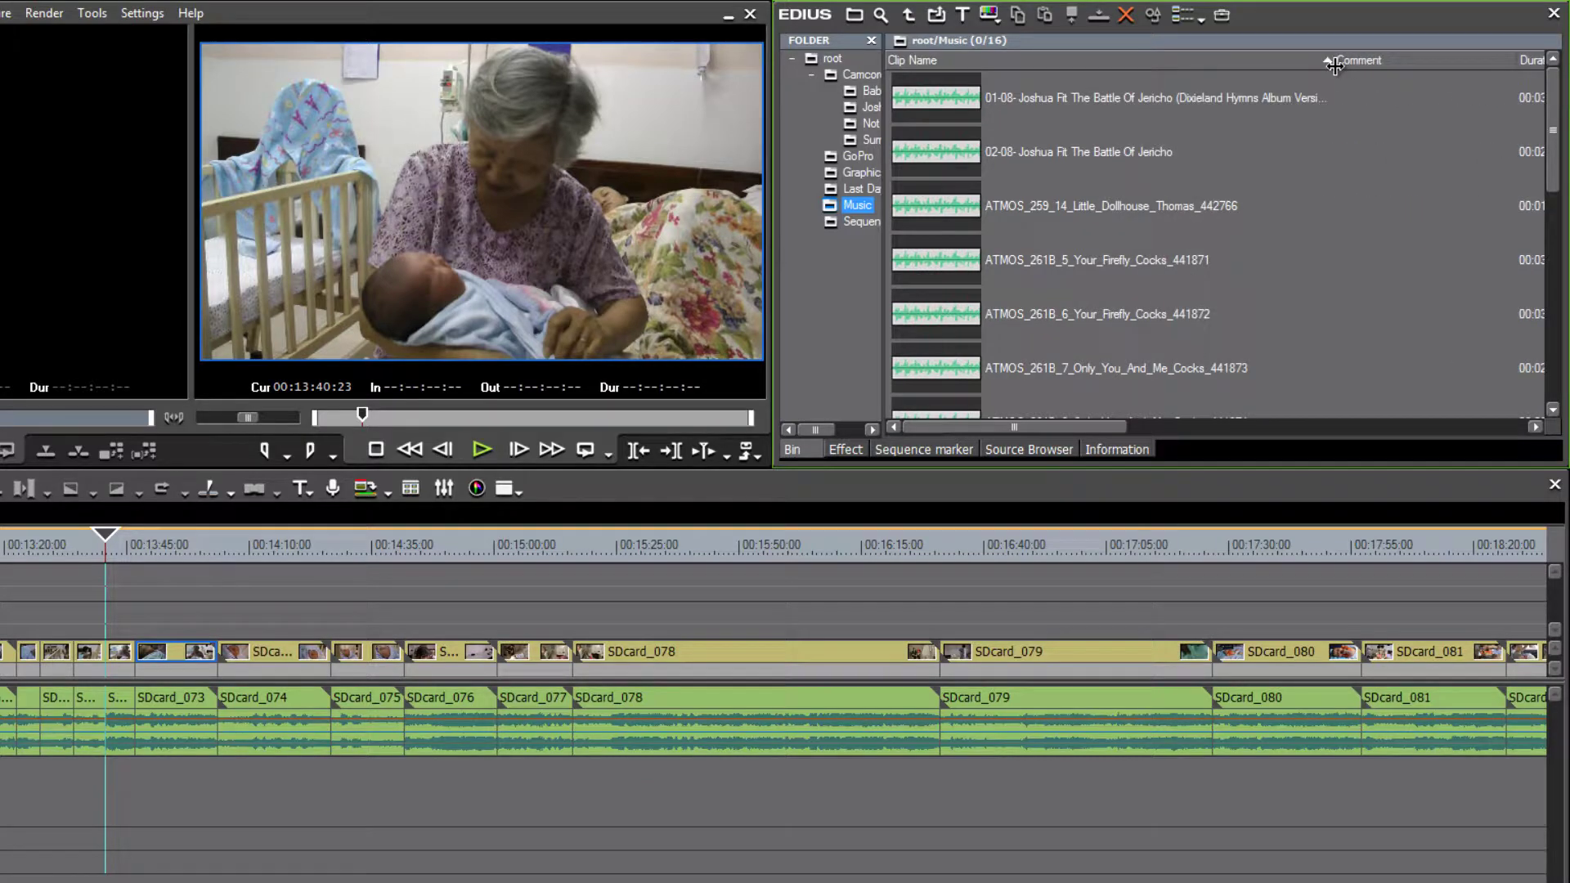
{"action": "left_click_drag", "start_coordinate": [1063, 418], "coordinate": [1555, 381]}
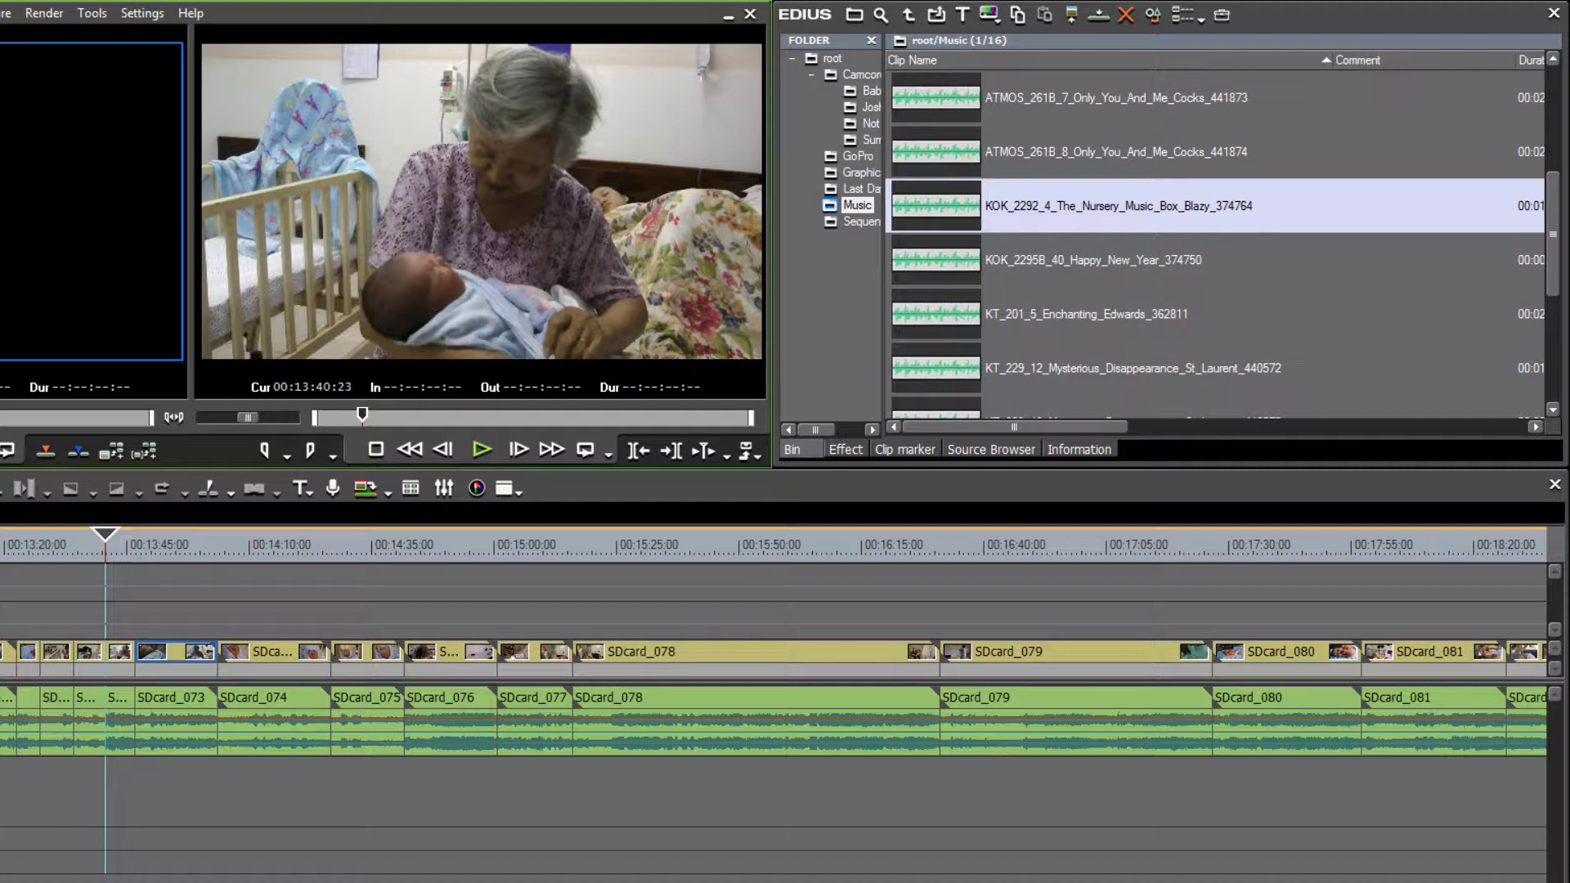
{"action": "left_click", "coordinate": [927, 311]}
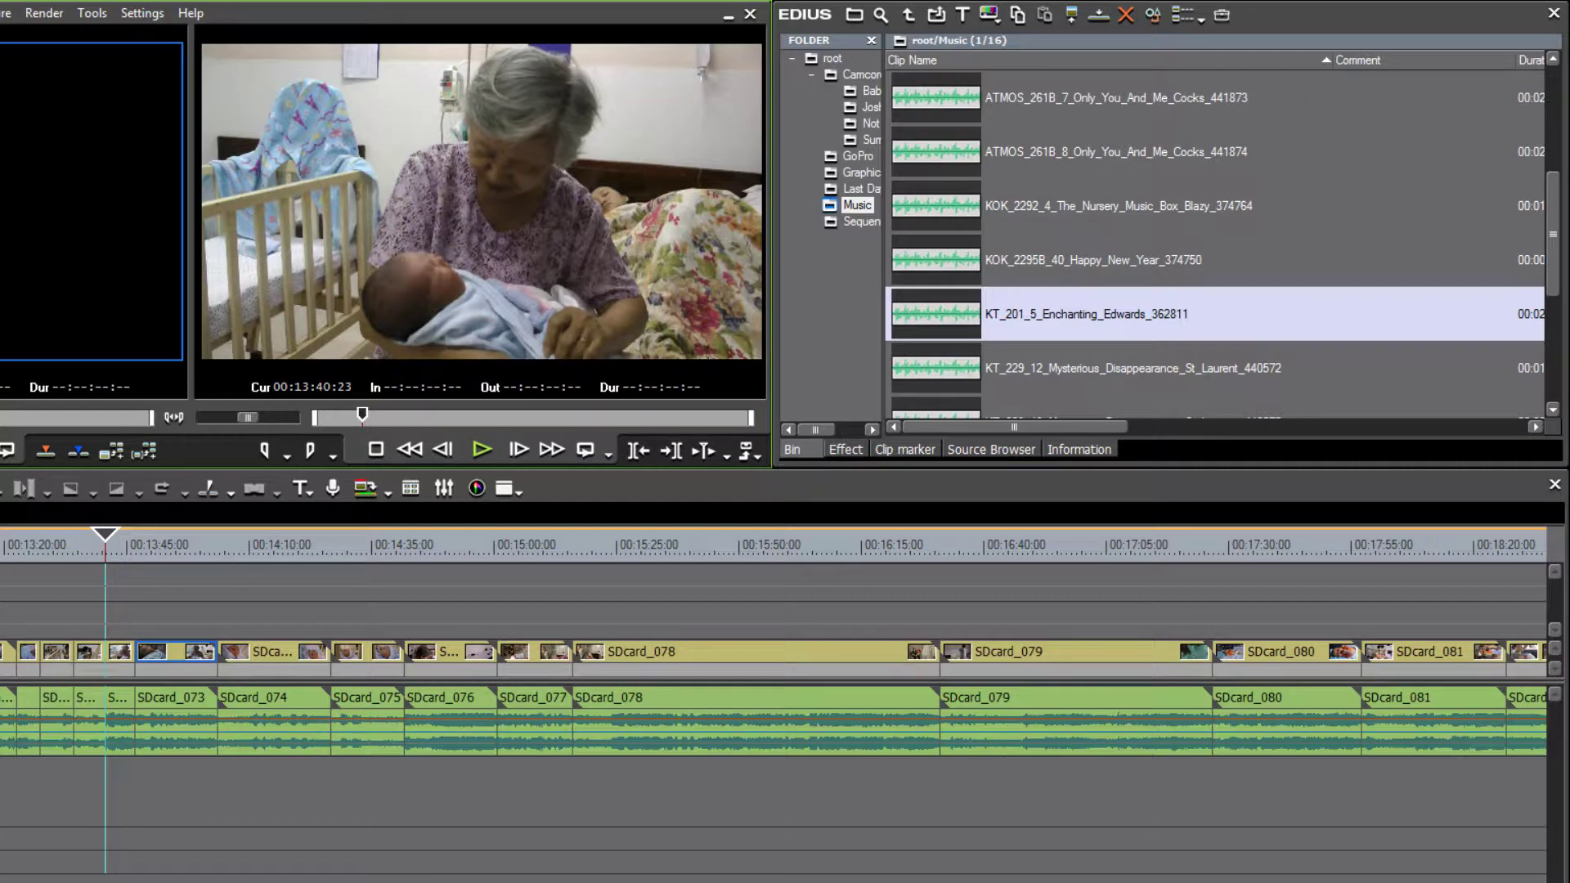
Rename the 2A audio track as Music Track
{"action": "scroll", "coordinate": [785, 695], "scroll_direction": "left", "scroll_amount": 5}
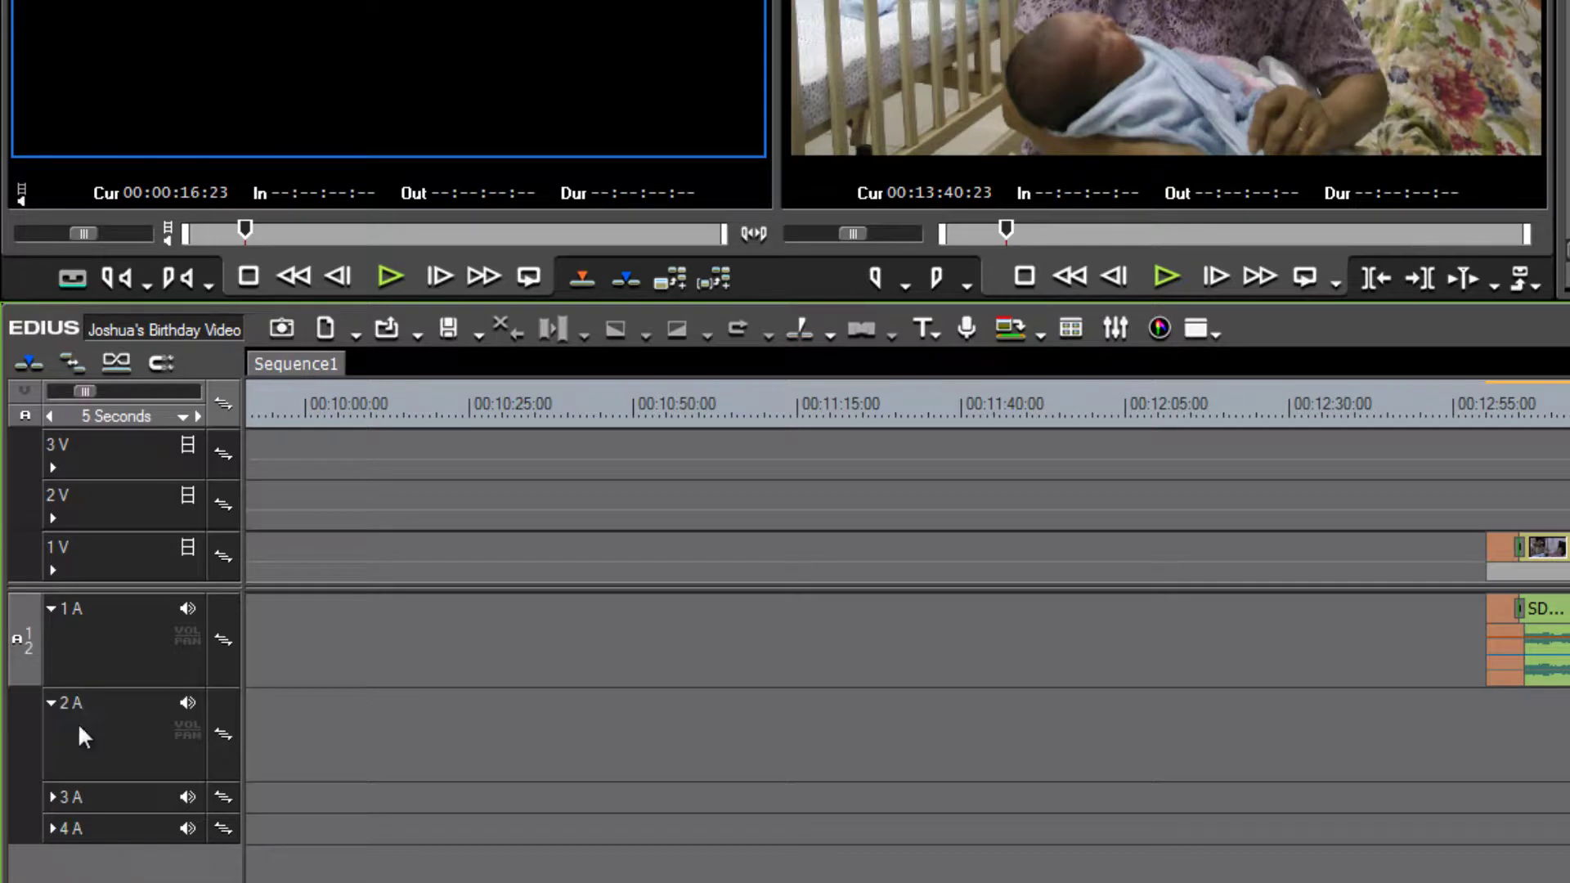
{"action": "left_click", "coordinate": [70, 704]}
{"action": "right_click", "coordinate": [67, 702]}
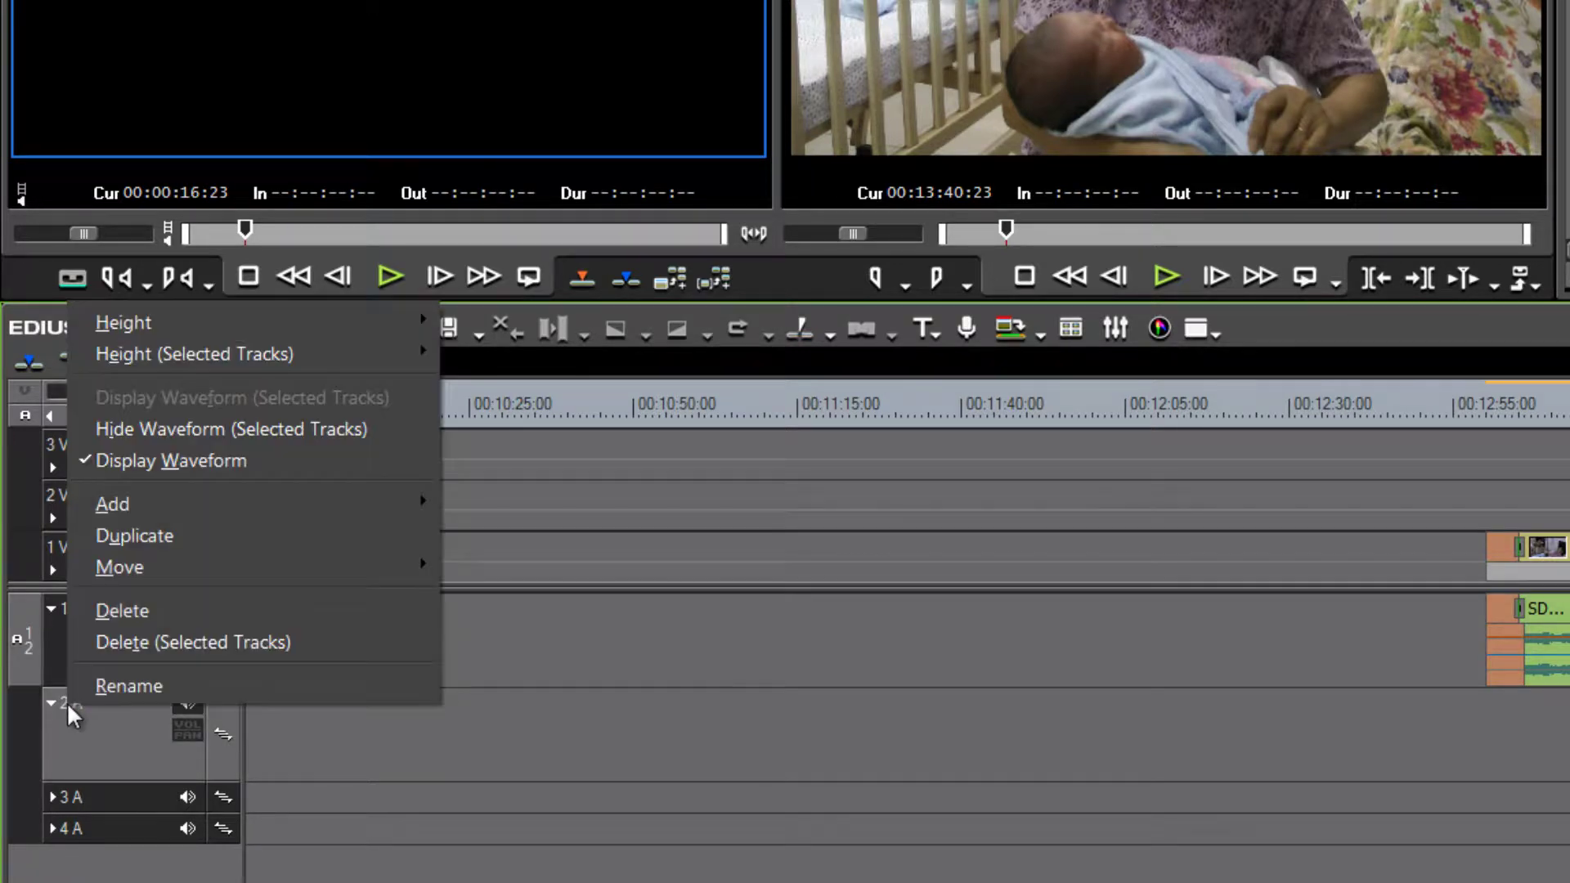
{"action": "left_click", "coordinate": [130, 686]}
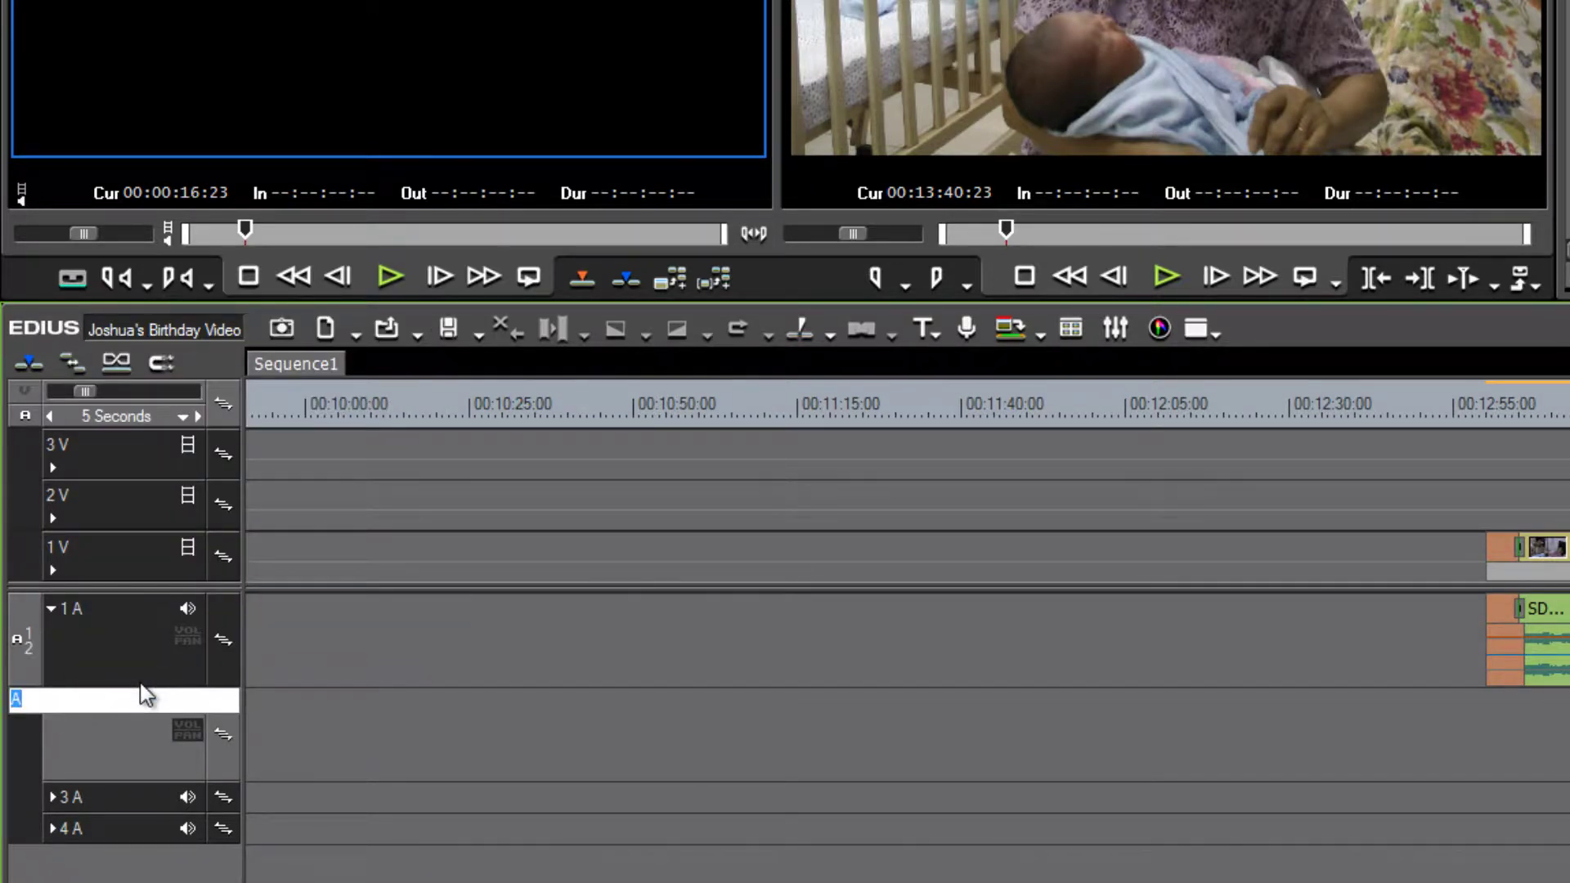
{"action": "type", "text": "Music Track"}
{"action": "key", "text": "Return"}
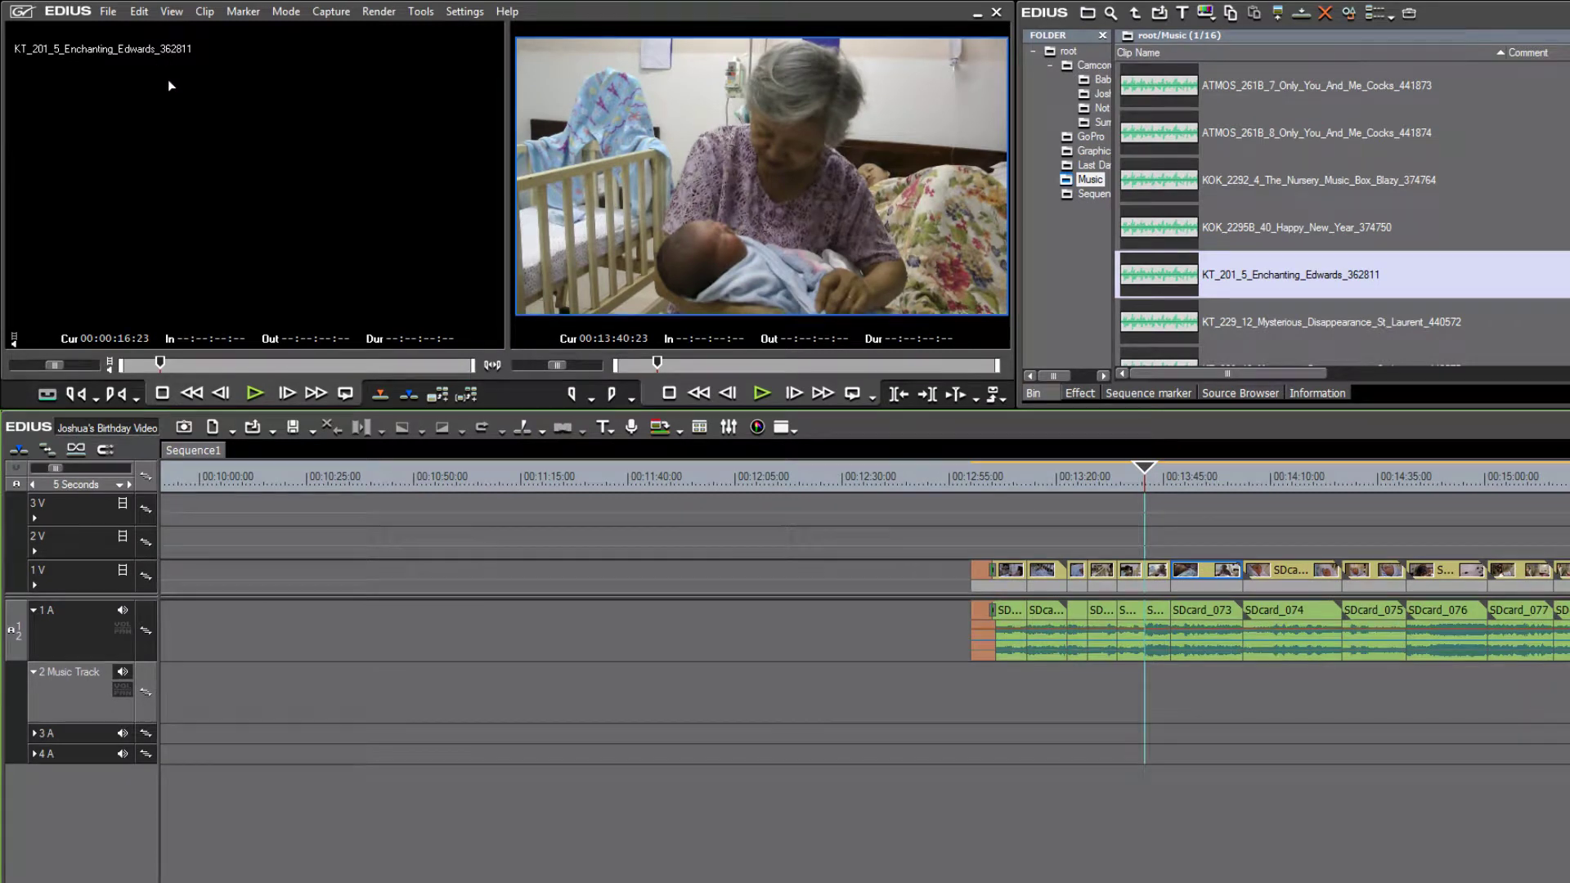
Try inserting the music clip on the Music Track at 00:13:00:00 with sync lock on, and undo the insertion
{"action": "left_click_drag", "start_coordinate": [168, 80], "coordinate": [968, 690]}
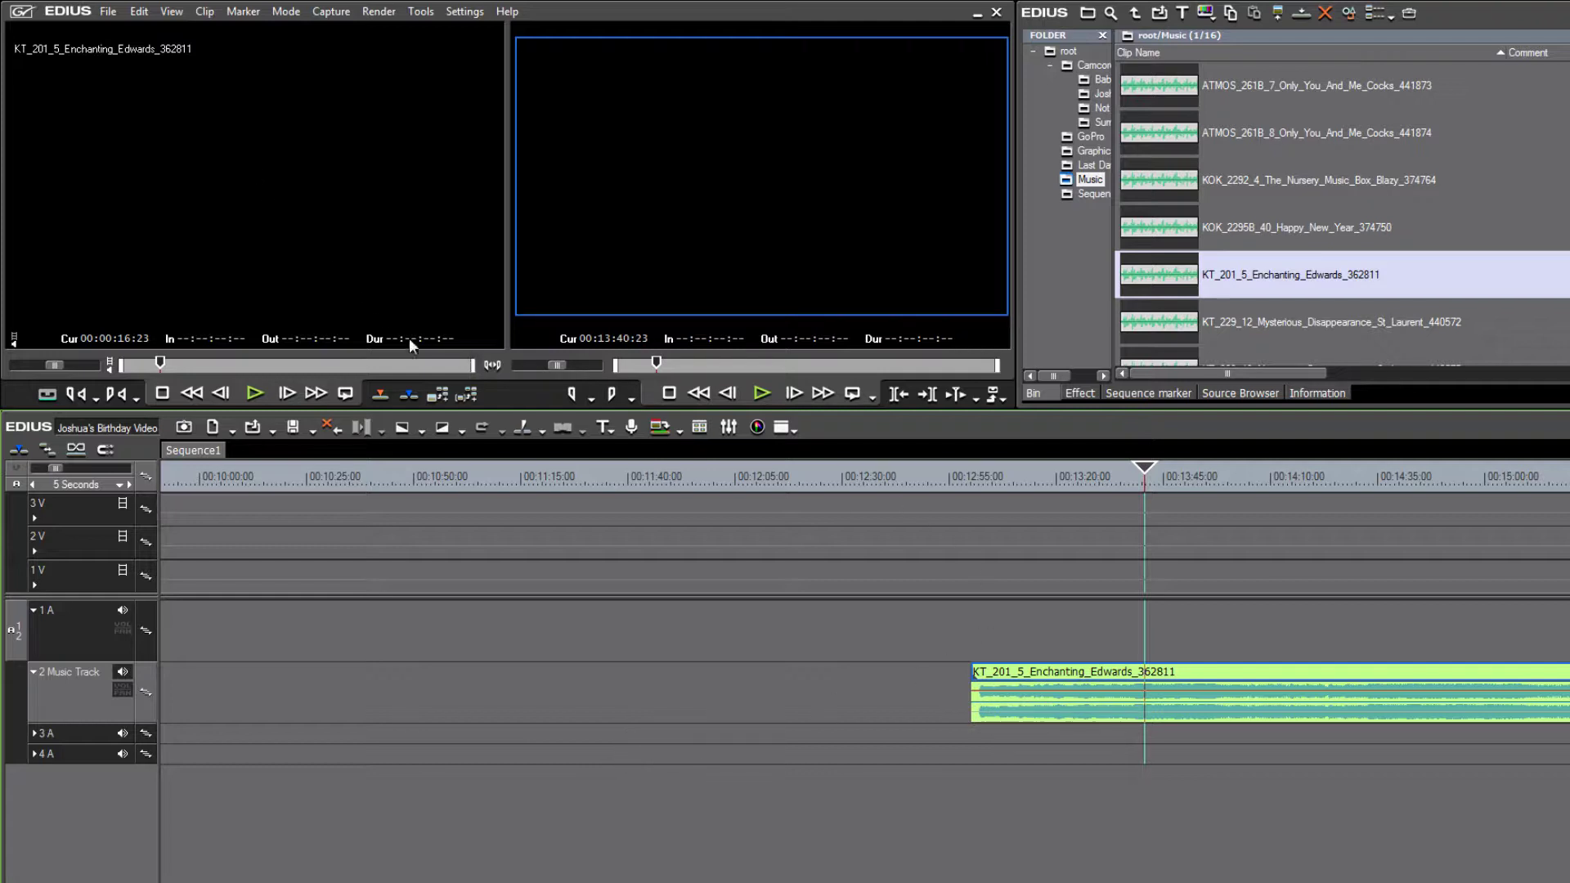
{"action": "scroll", "coordinate": [1167, 762], "scroll_direction": "down", "scroll_amount": 3}
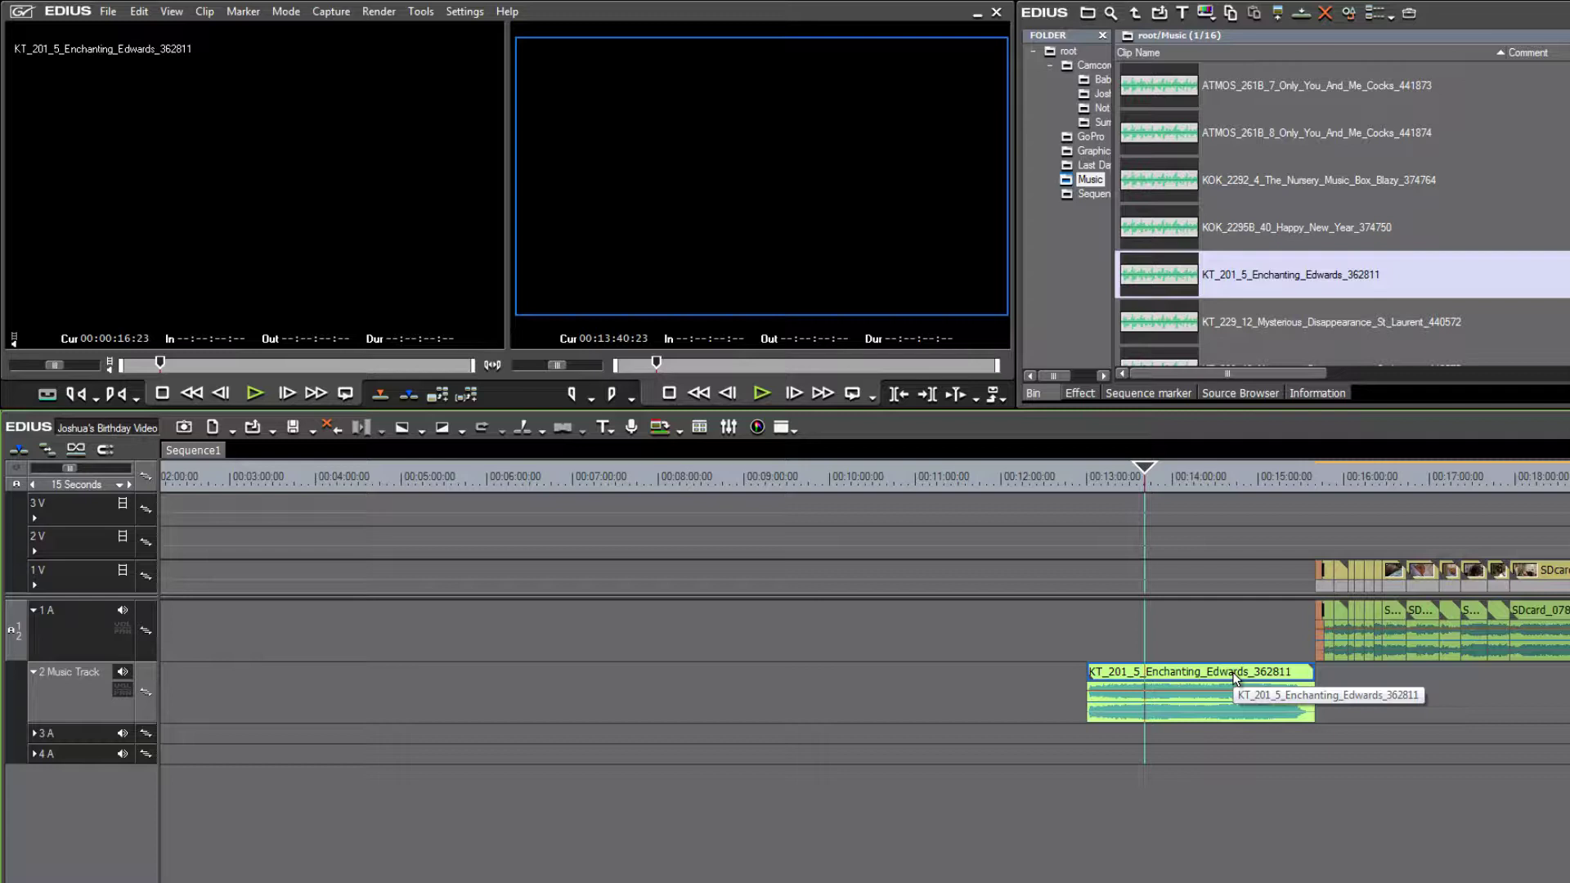
{"action": "key", "text": "ctrl+z"}
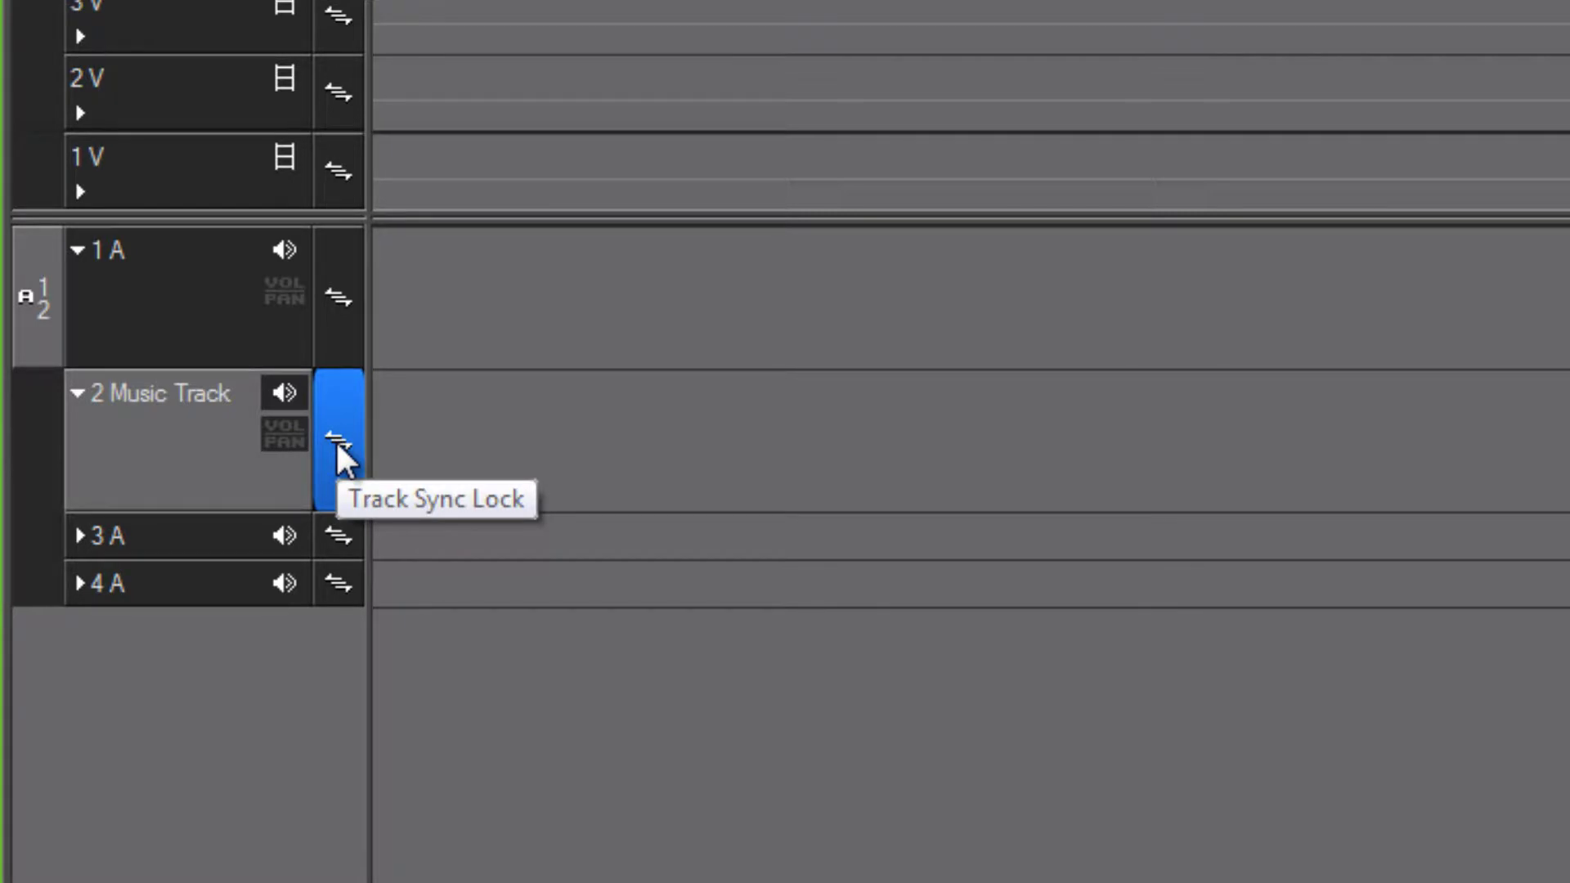
Turn off the Music Track's sync lock and place the Enchanting Edwards clip on it at 00:13:00:00
{"action": "left_click", "coordinate": [337, 444]}
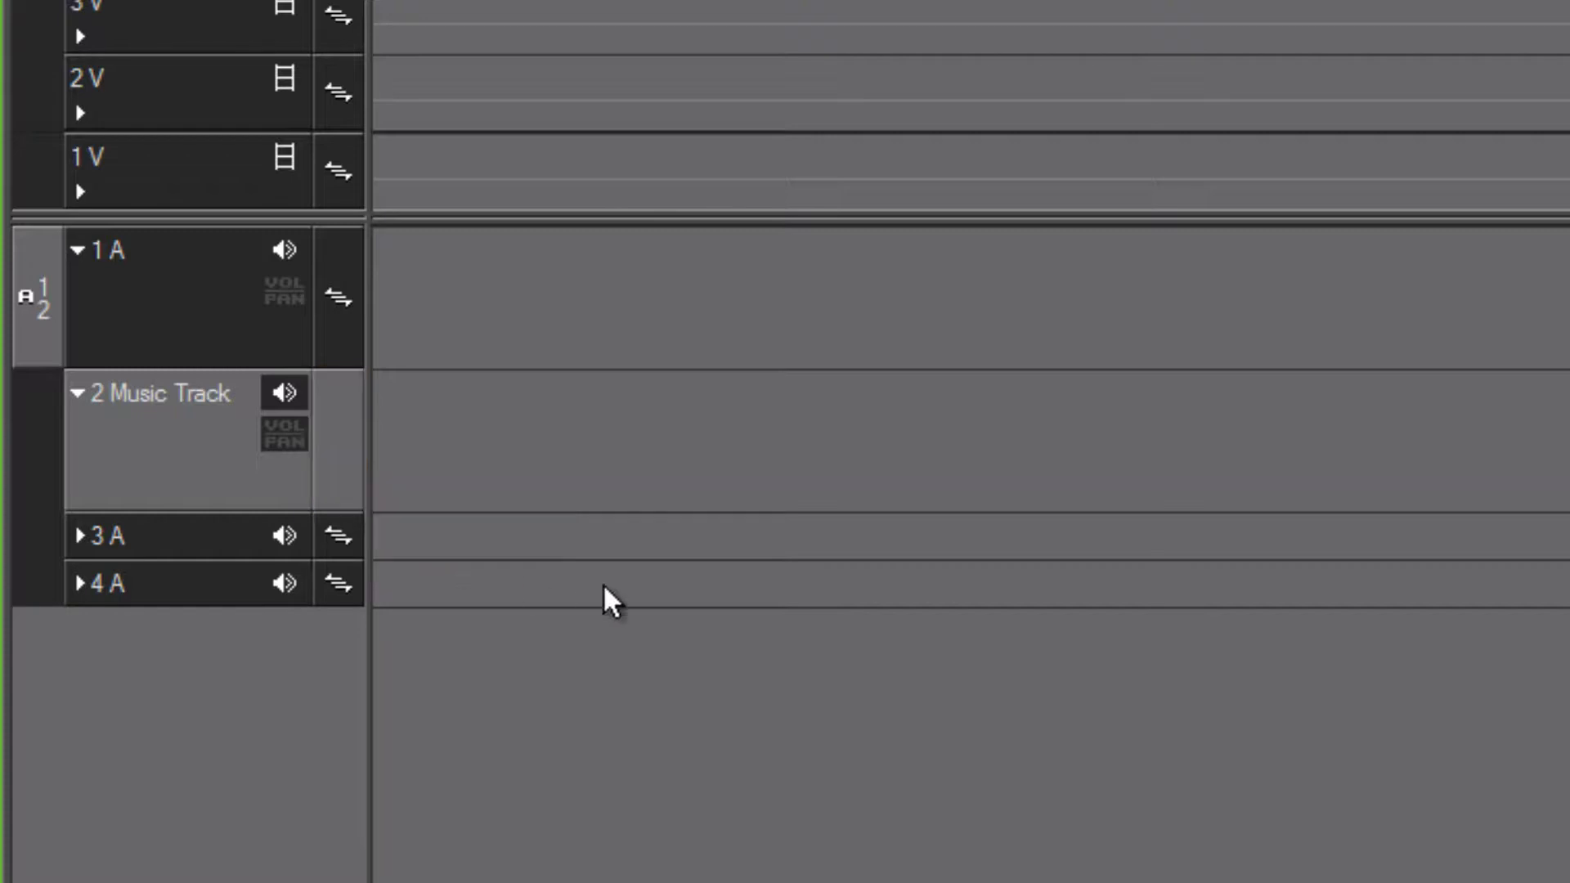
{"action": "left_click", "coordinate": [359, 462]}
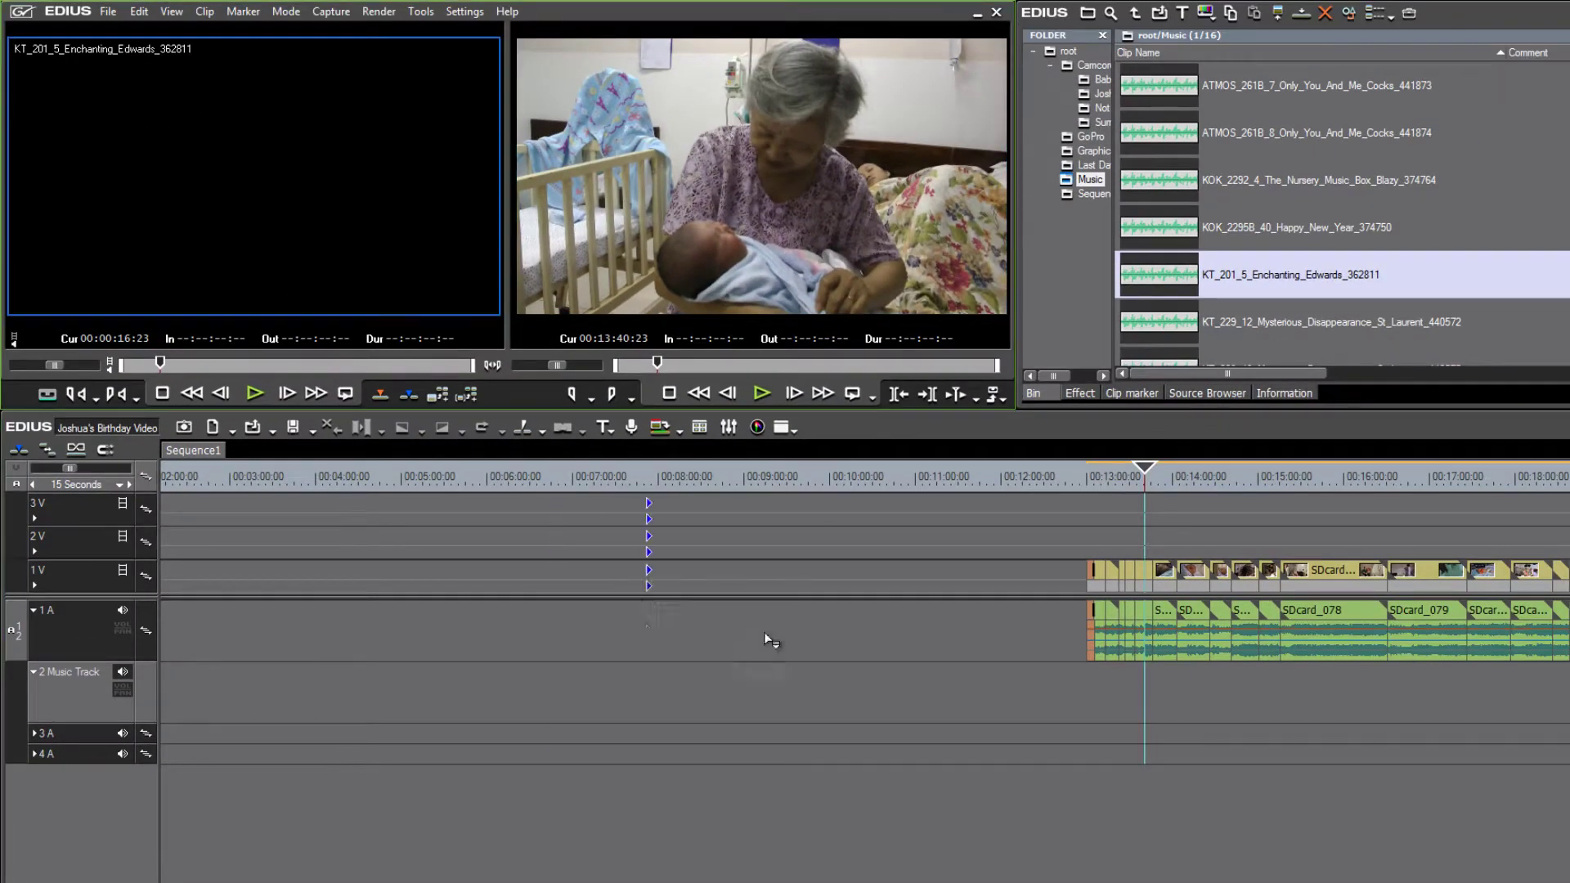
{"action": "left_click_drag", "start_coordinate": [763, 632], "coordinate": [1088, 707]}
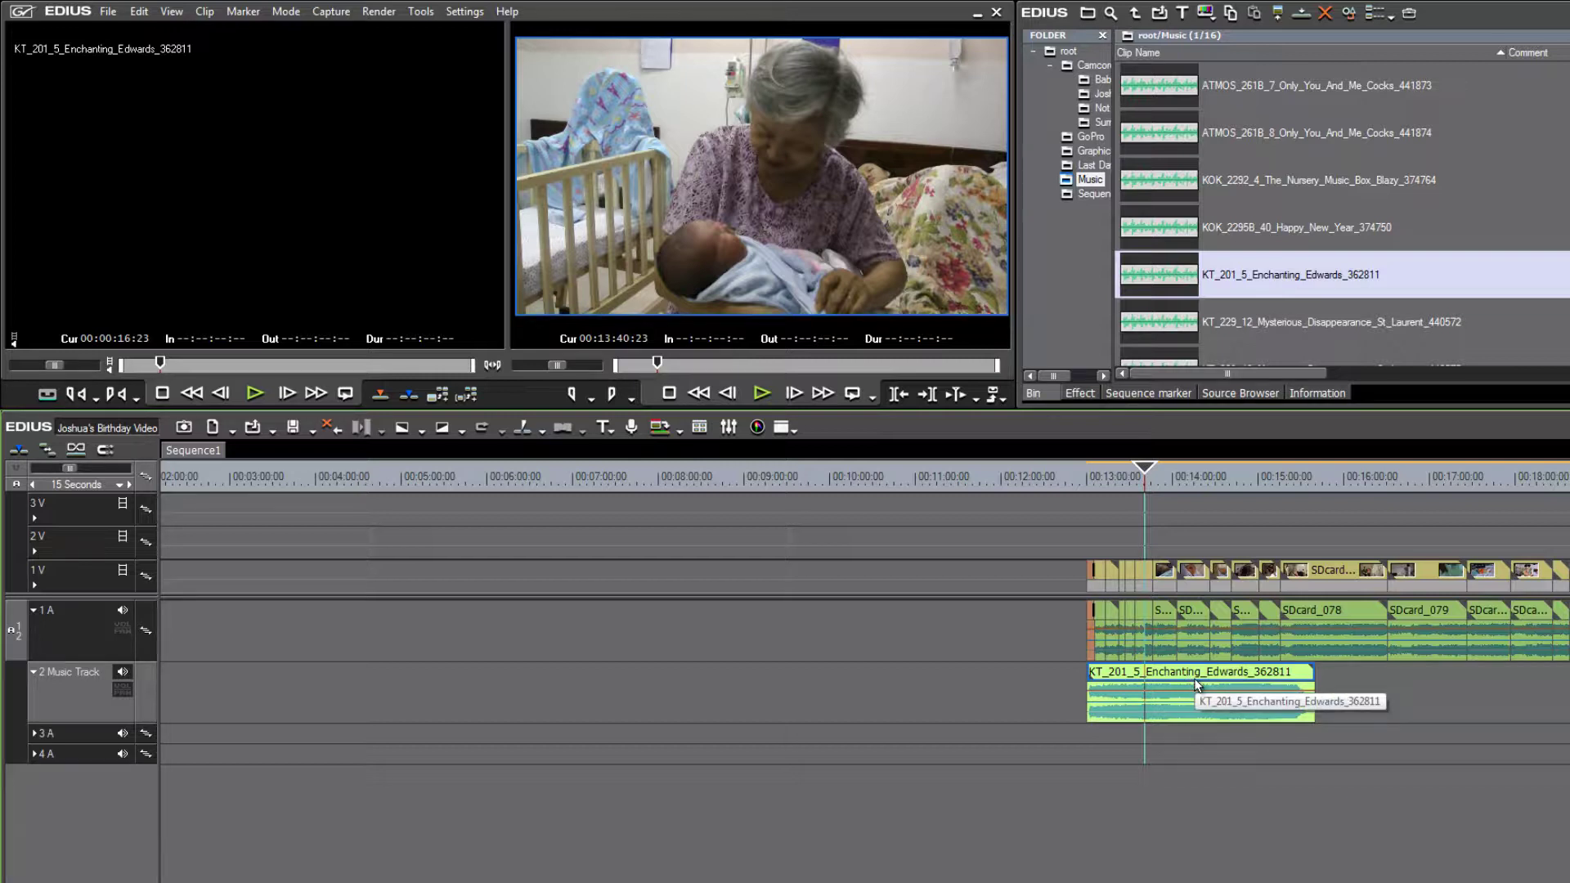
Ripple-trim the start of the short clip just before SDcard_073, keeping the Music Track's sync lock off
{"action": "left_click", "coordinate": [1152, 473]}
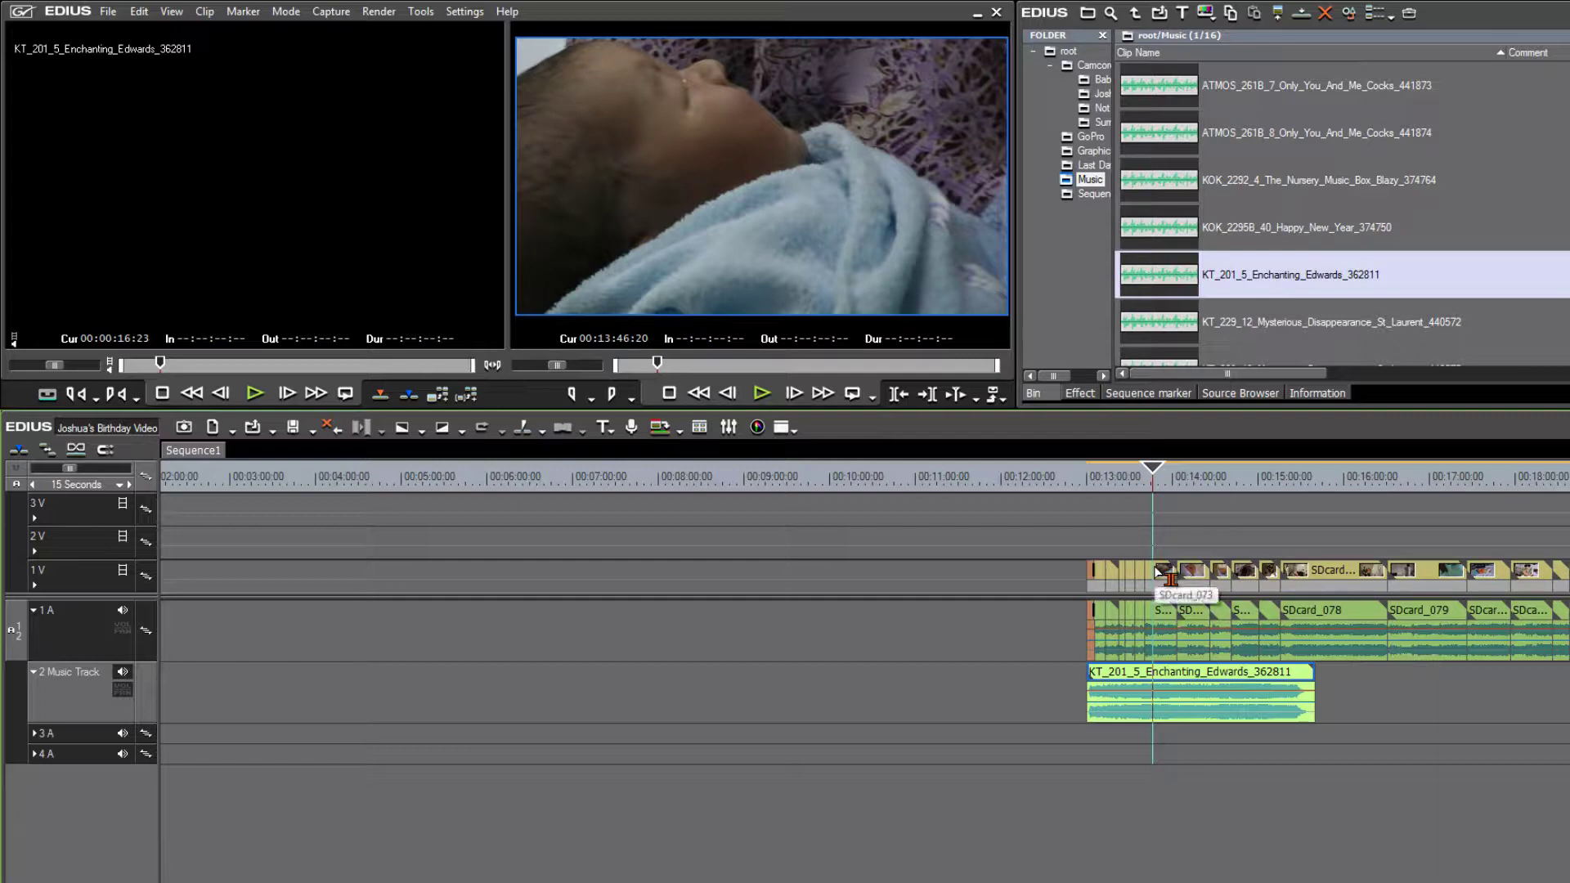
{"action": "scroll", "coordinate": [1165, 570], "scroll_direction": "up", "scroll_amount": 4}
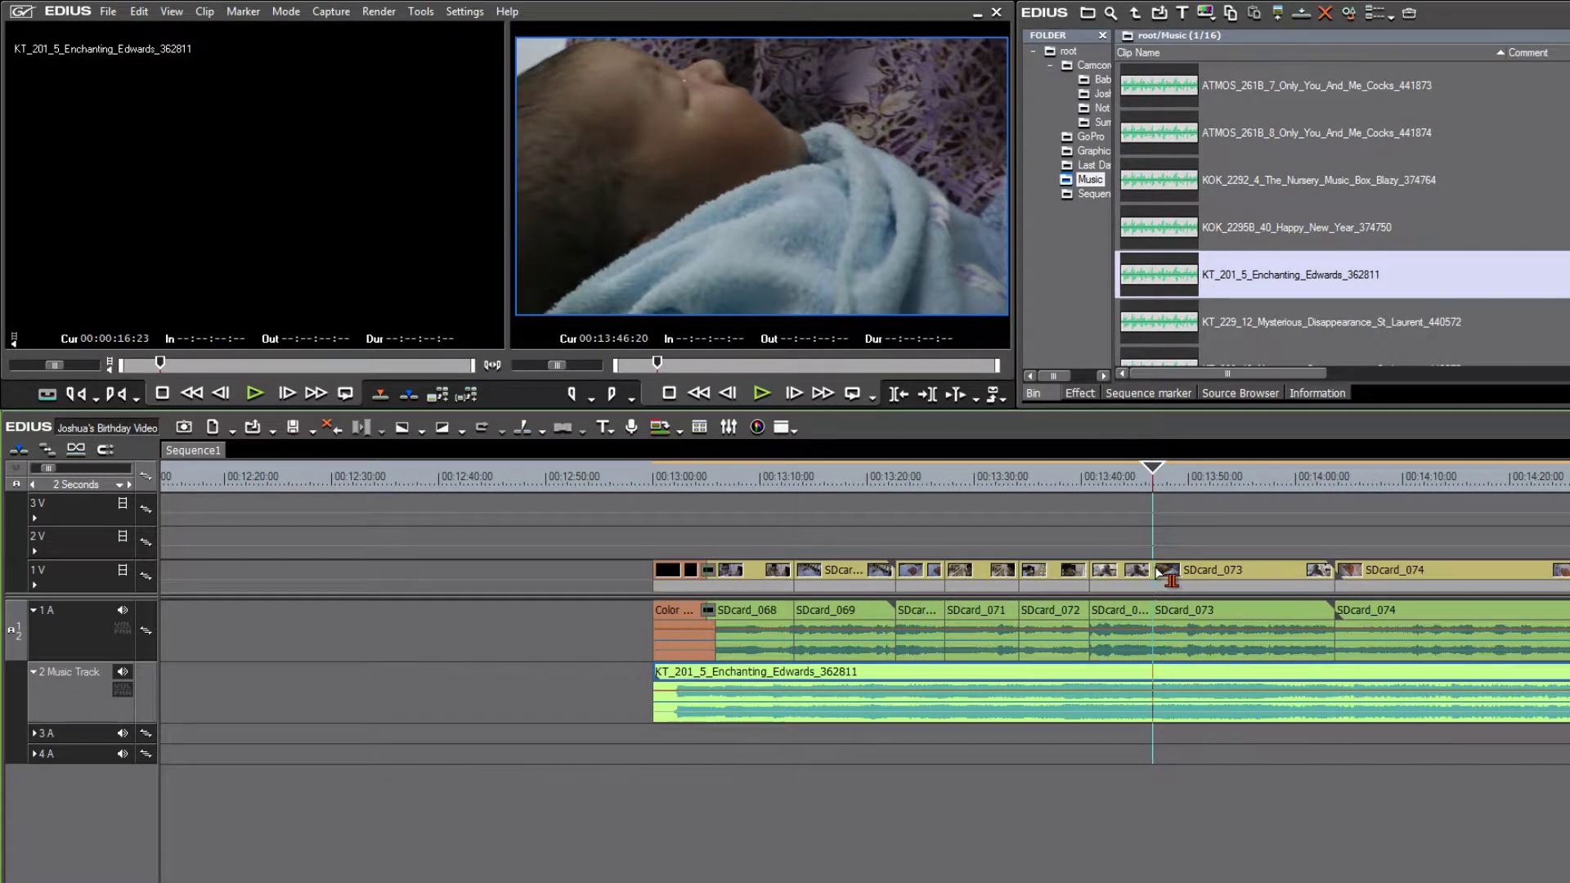
{"action": "left_click", "coordinate": [1102, 572]}
{"action": "mouse_move", "coordinate": [1102, 574]}
{"action": "left_mouse_down"}
{"action": "mouse_move", "coordinate": [1124, 579]}
{"action": "mouse_move", "coordinate": [1105, 576]}
{"action": "left_mouse_up"}
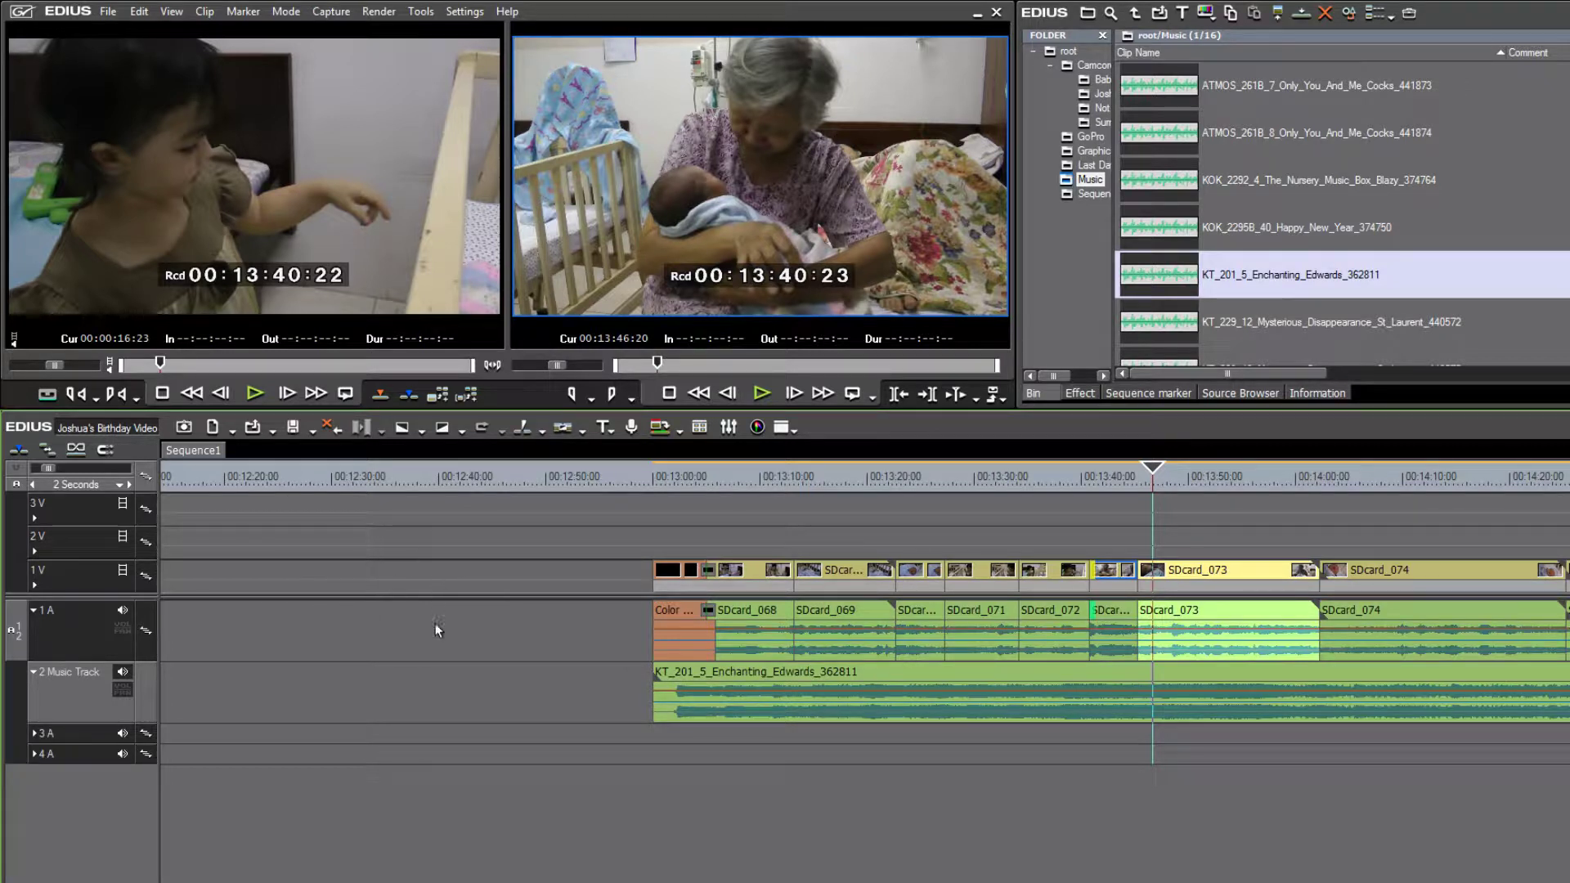
{"action": "left_click", "coordinate": [146, 691]}
{"action": "left_click", "coordinate": [145, 690]}
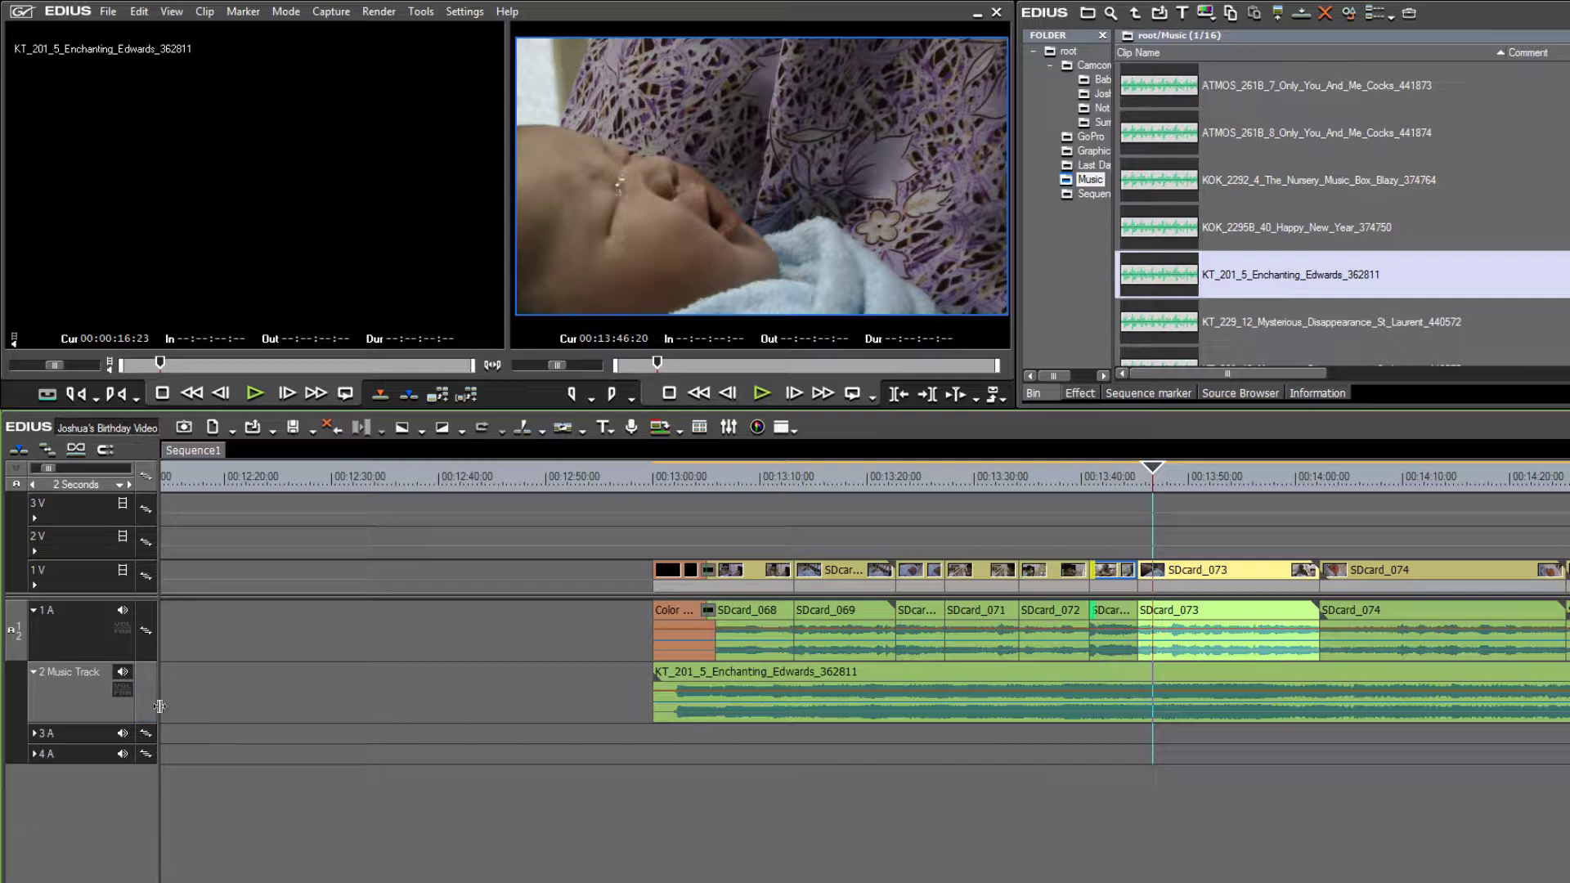
Make the Music Track taller and move the music clip to start at about 00:13:02:25
{"action": "key", "text": "Home"}
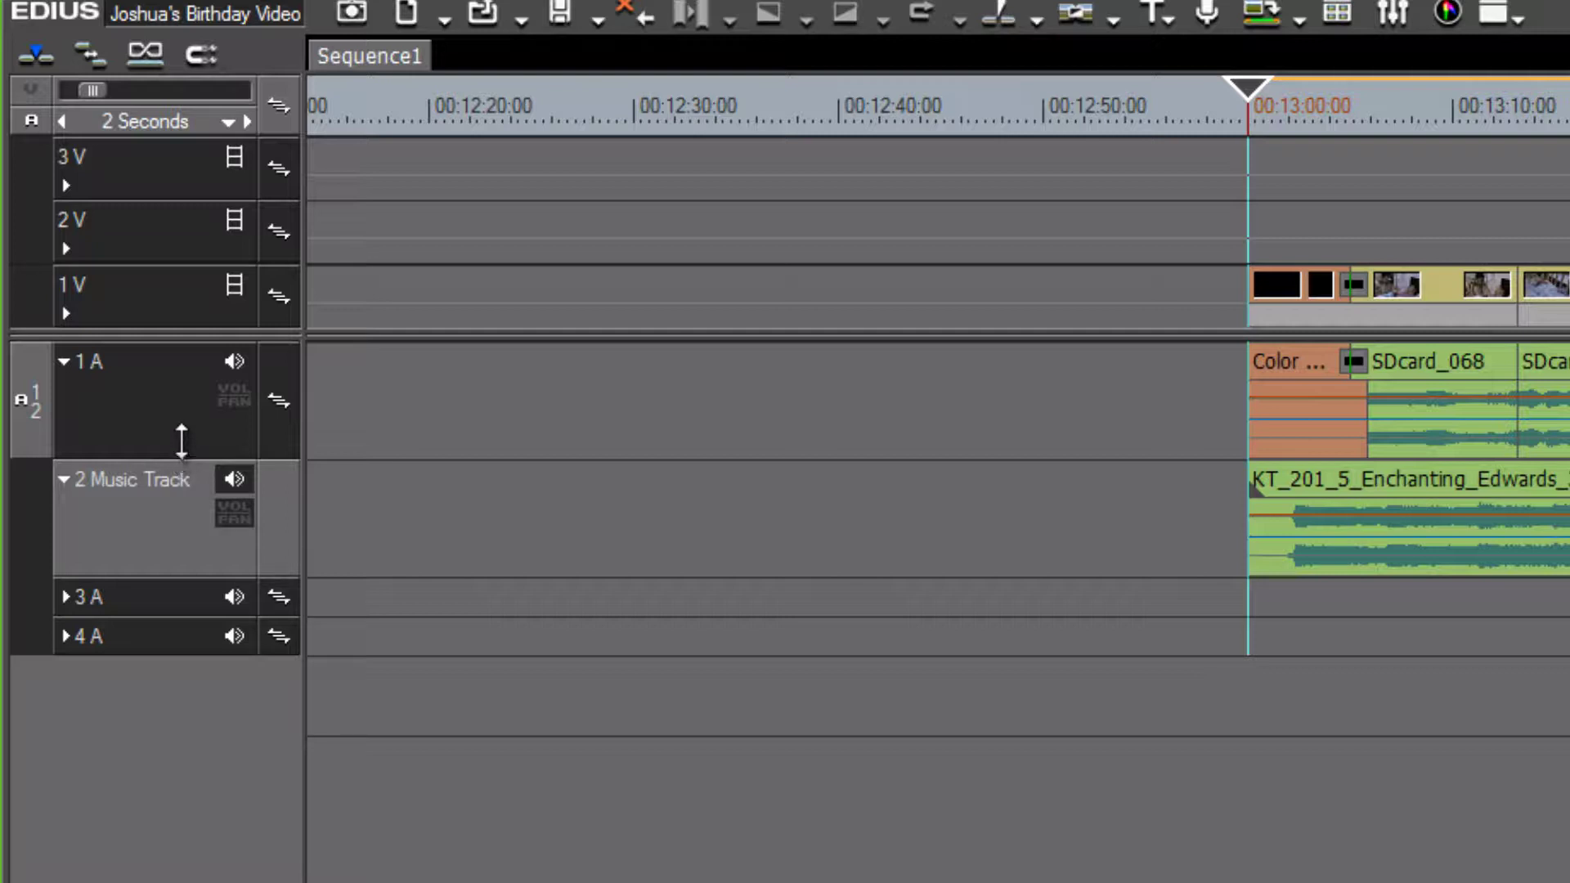
{"action": "left_click_drag", "start_coordinate": [177, 442], "coordinate": [174, 451]}
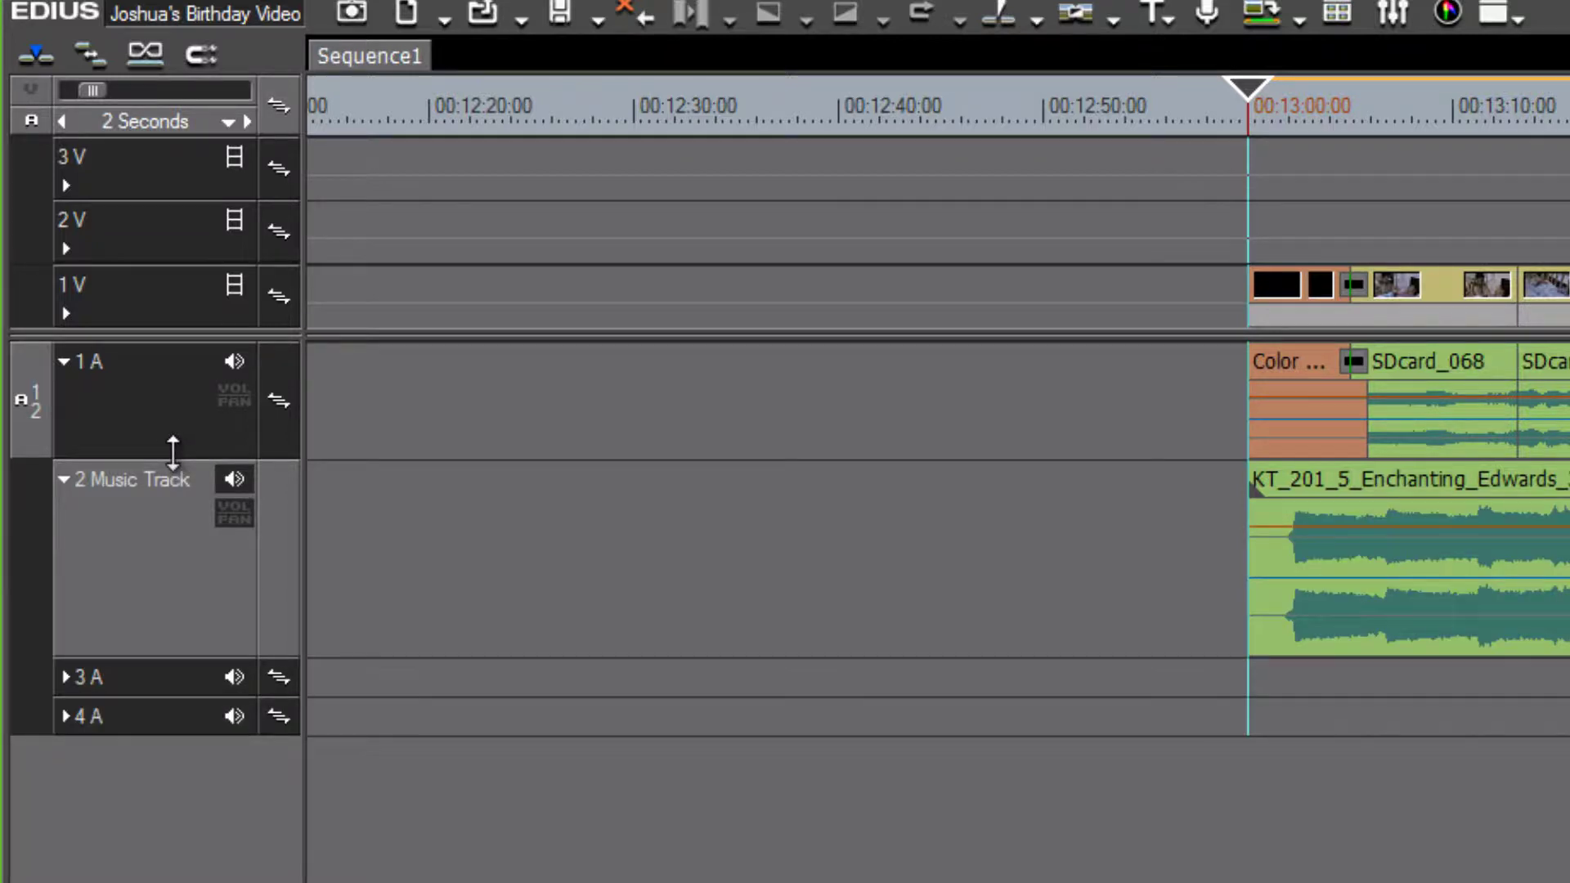
{"action": "left_click", "coordinate": [1333, 479]}
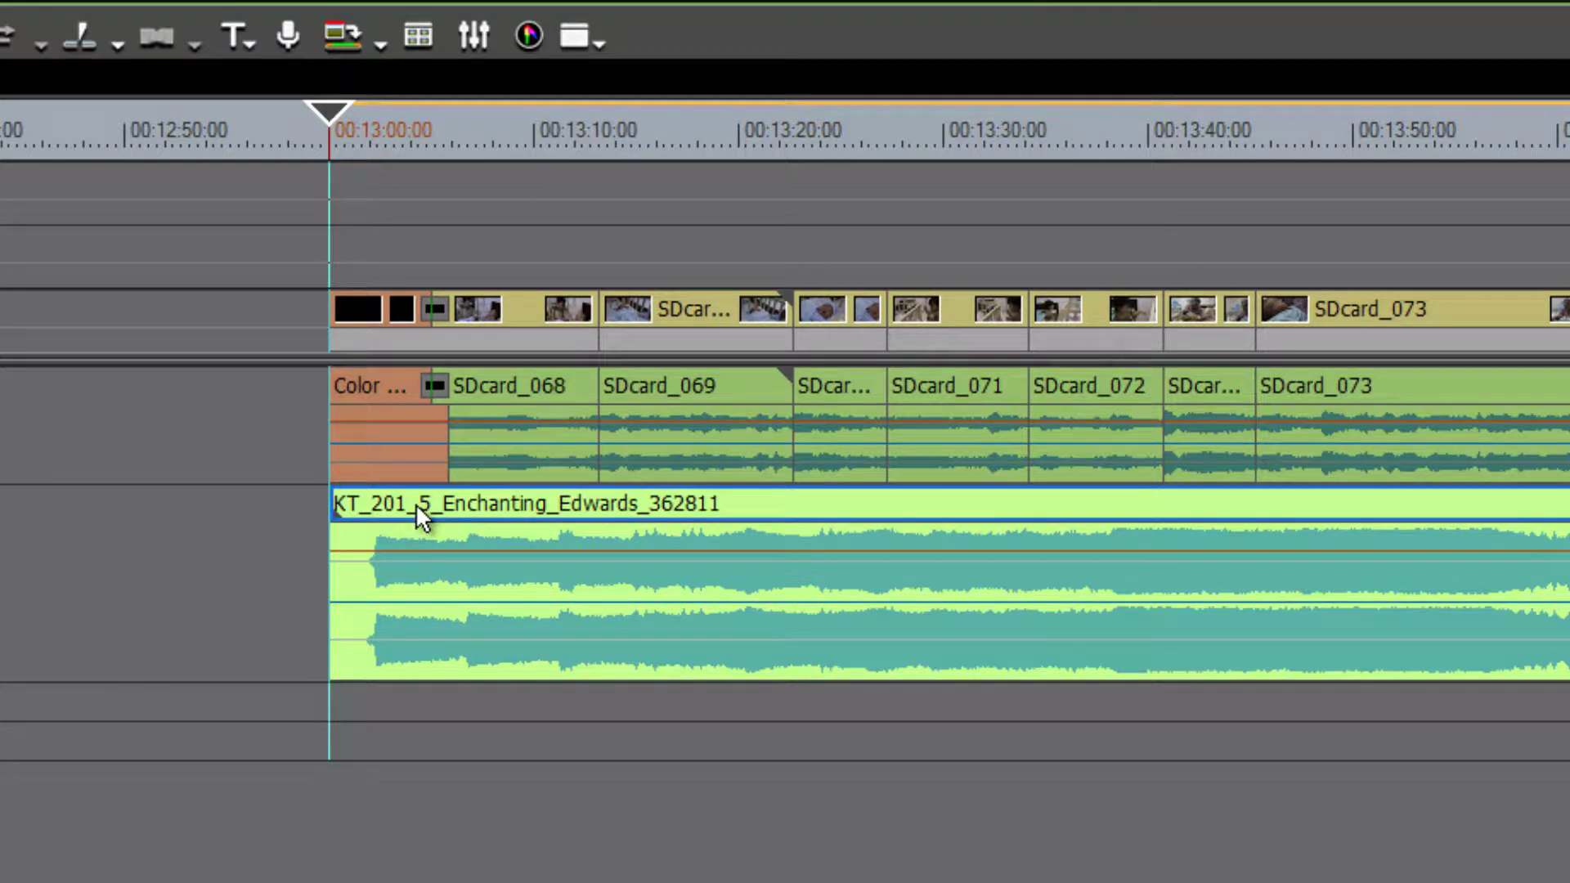
{"action": "left_click_drag", "start_coordinate": [416, 507], "coordinate": [477, 512]}
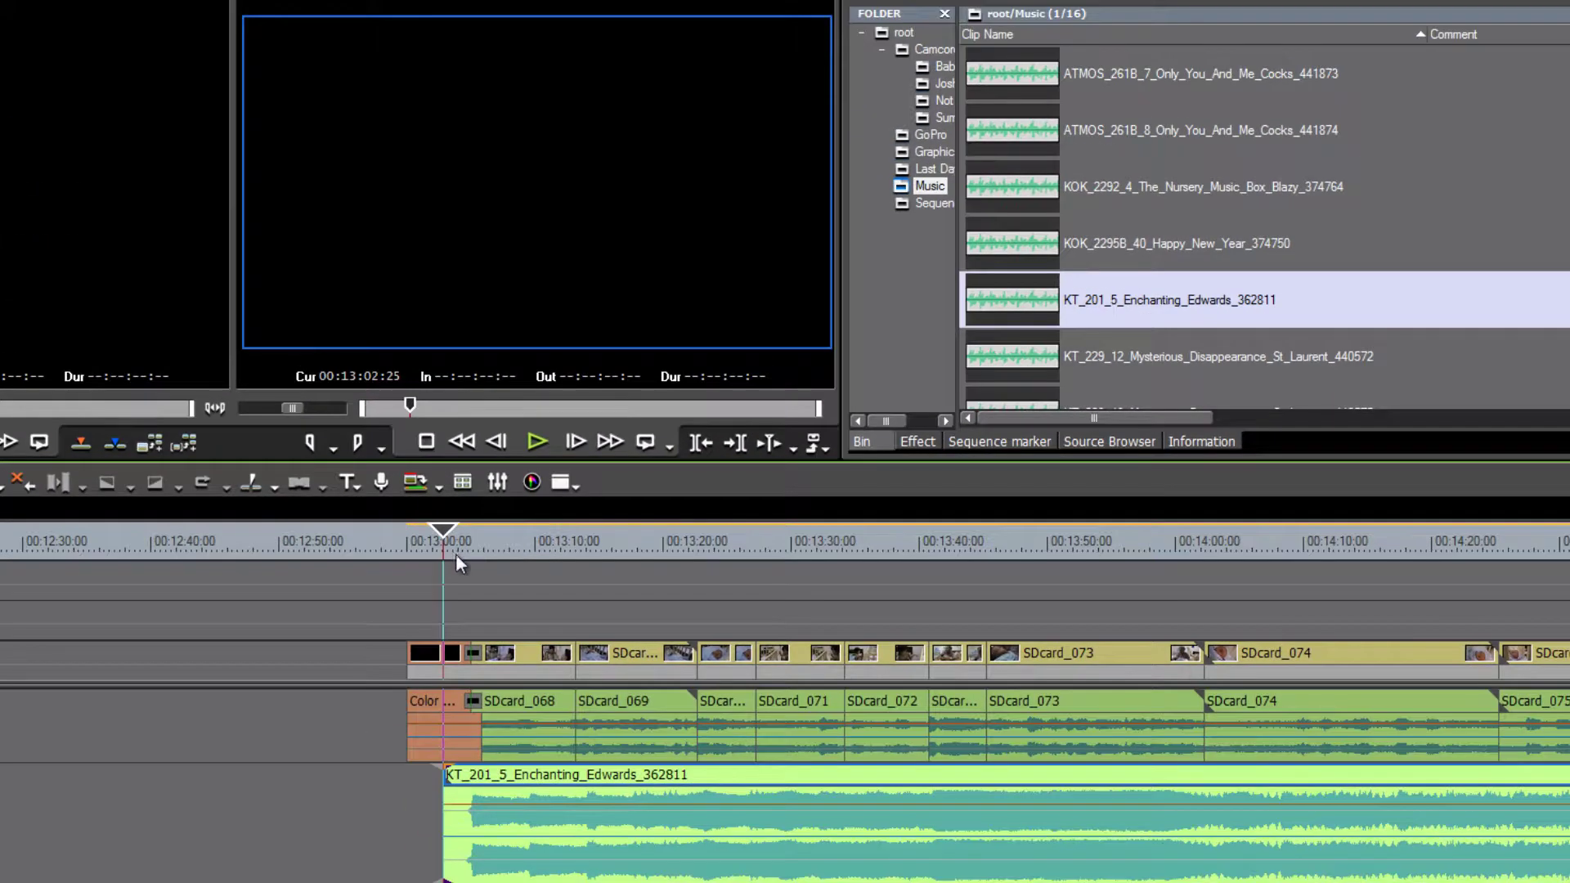
Shift the music clip about half a second earlier to line up its onset with the transition into SDcard_068, playing the opening before and after
{"action": "left_click", "coordinate": [455, 554]}
{"action": "key", "text": "space"}
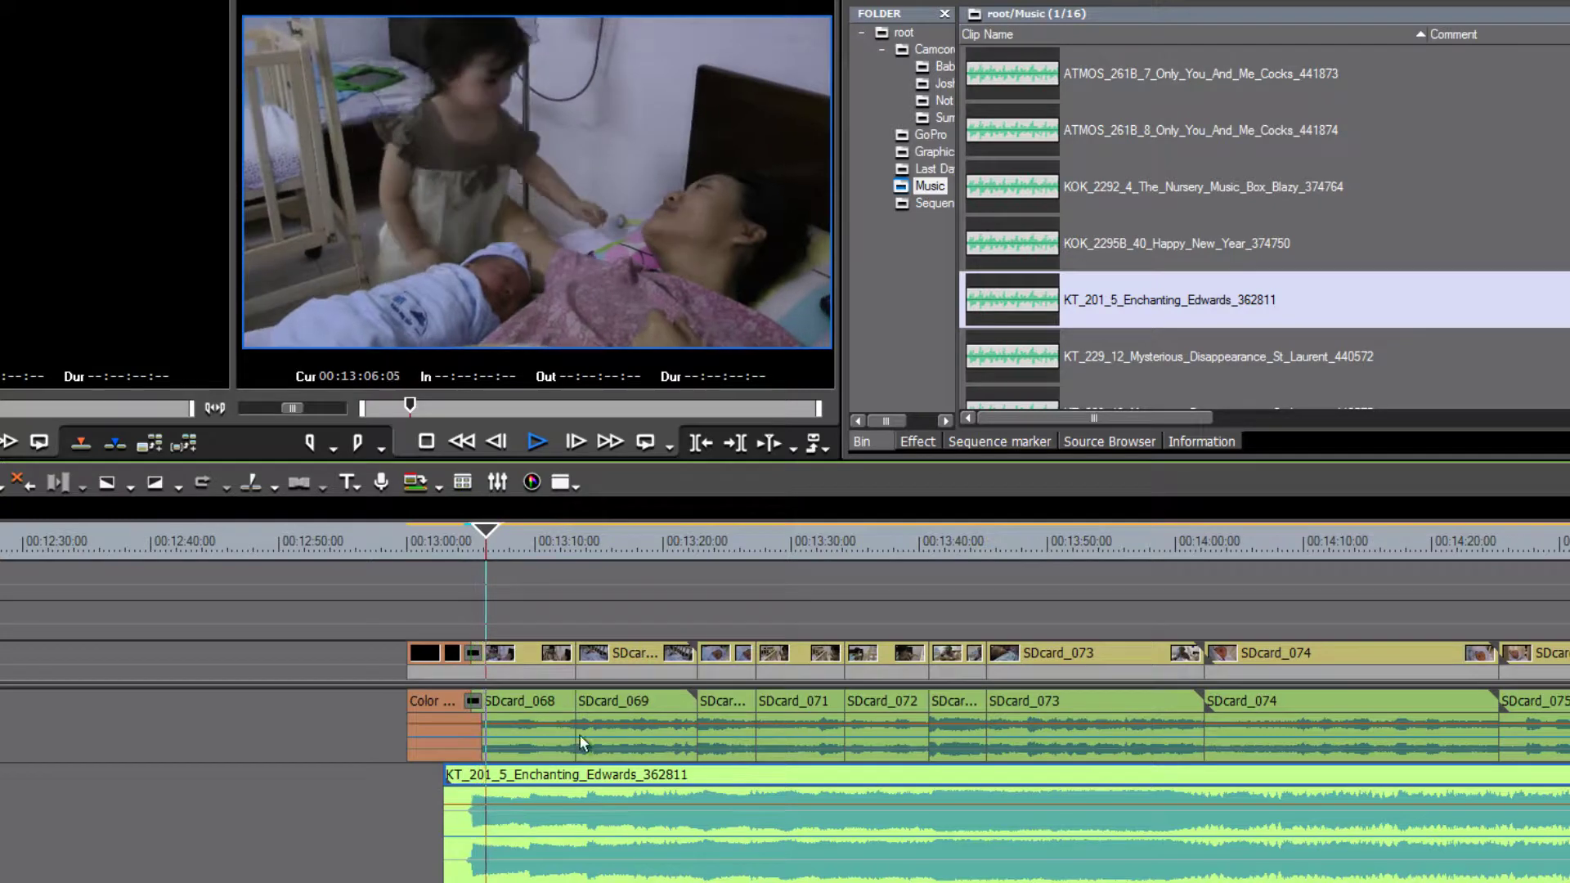
{"action": "key", "text": "space"}
{"action": "scroll", "coordinate": [573, 783], "scroll_direction": "up", "scroll_amount": 2}
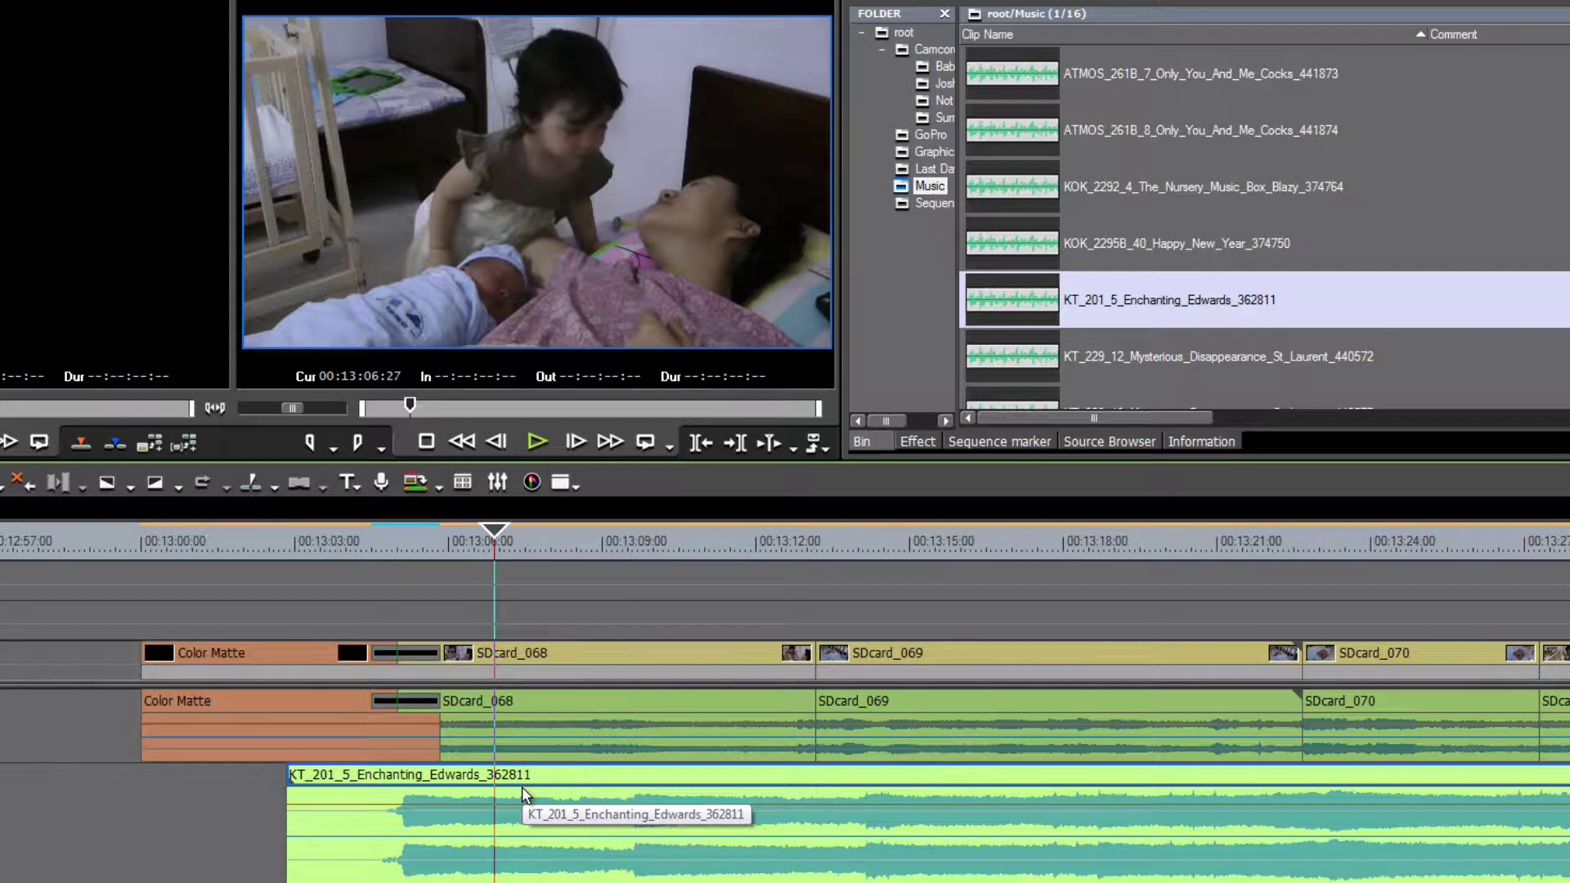
{"action": "scroll", "coordinate": [524, 794], "scroll_direction": "up", "scroll_amount": 1}
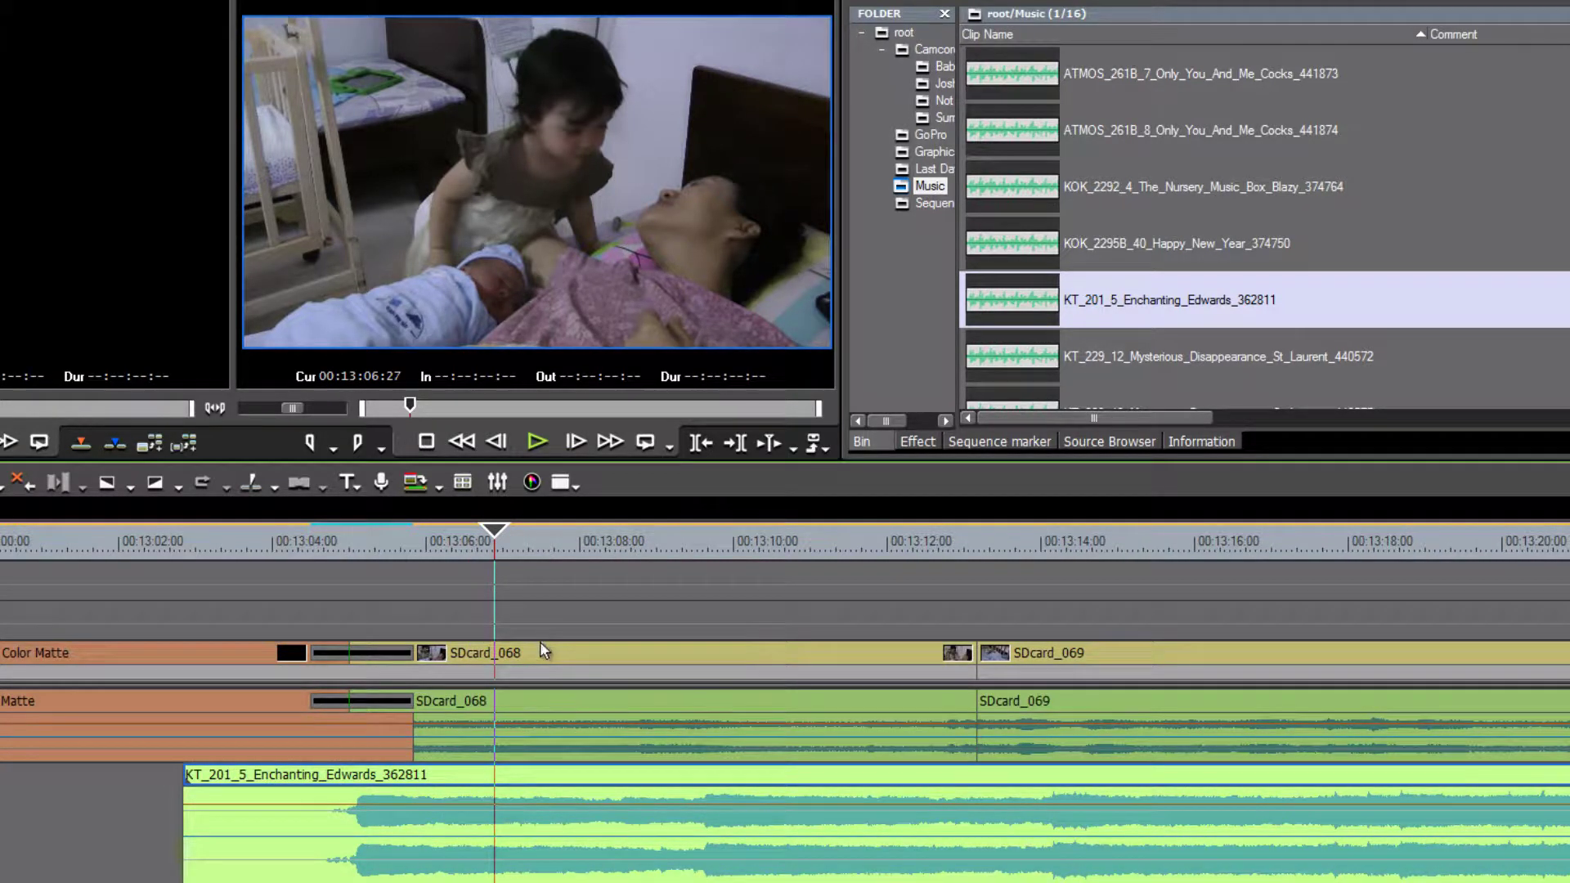
{"action": "left_click", "coordinate": [433, 787]}
{"action": "left_click_drag", "start_coordinate": [433, 787], "coordinate": [393, 789]}
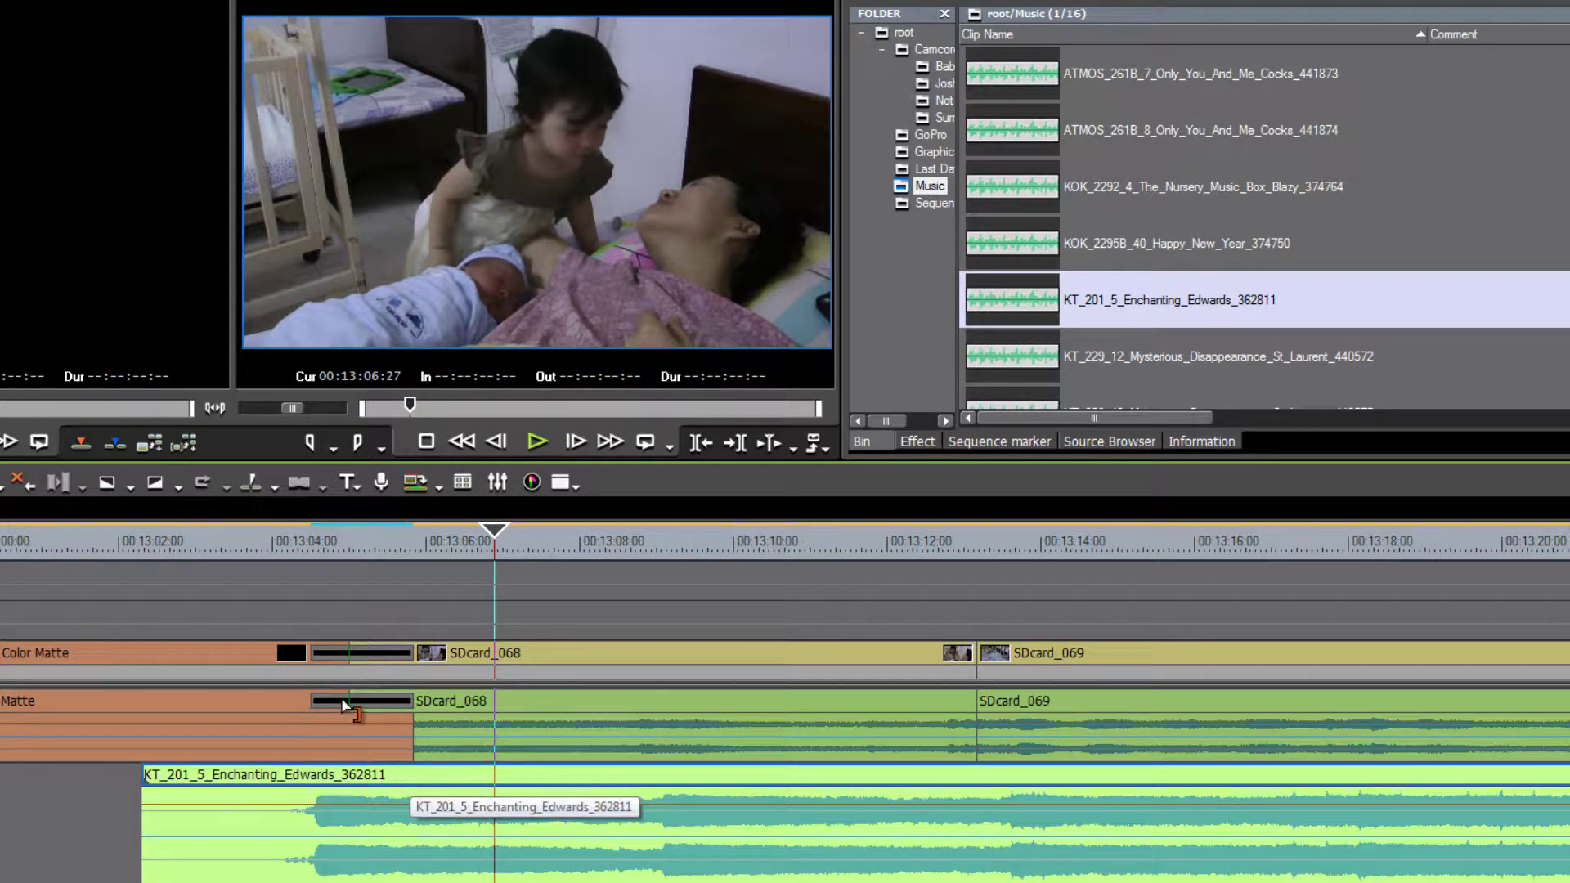
{"action": "left_click", "coordinate": [322, 552]}
{"action": "key", "text": "space"}
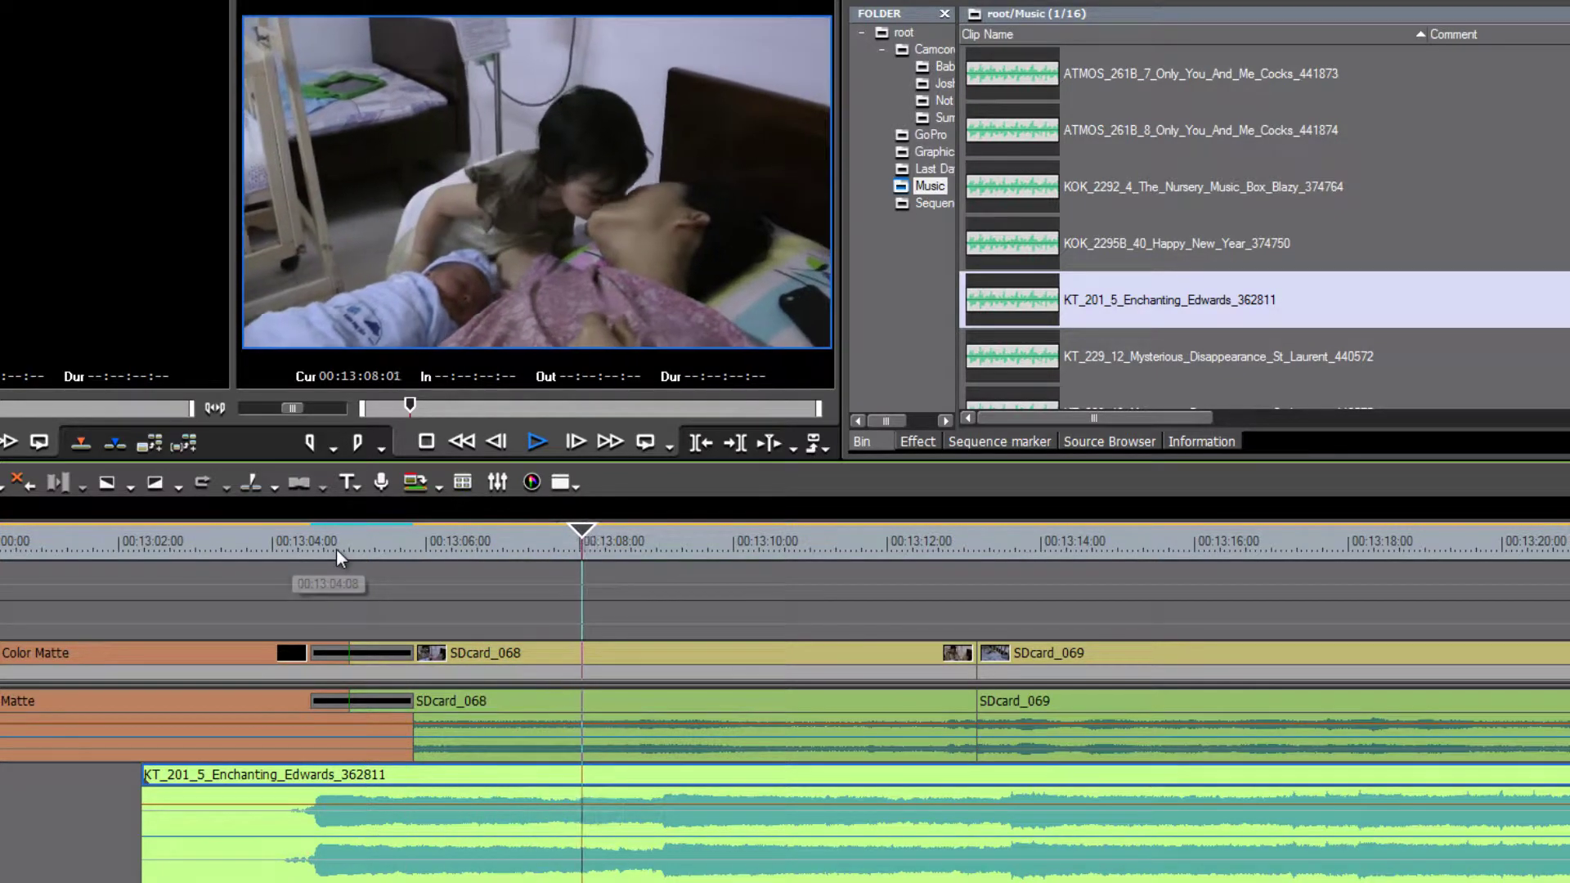
{"action": "key", "text": "space"}
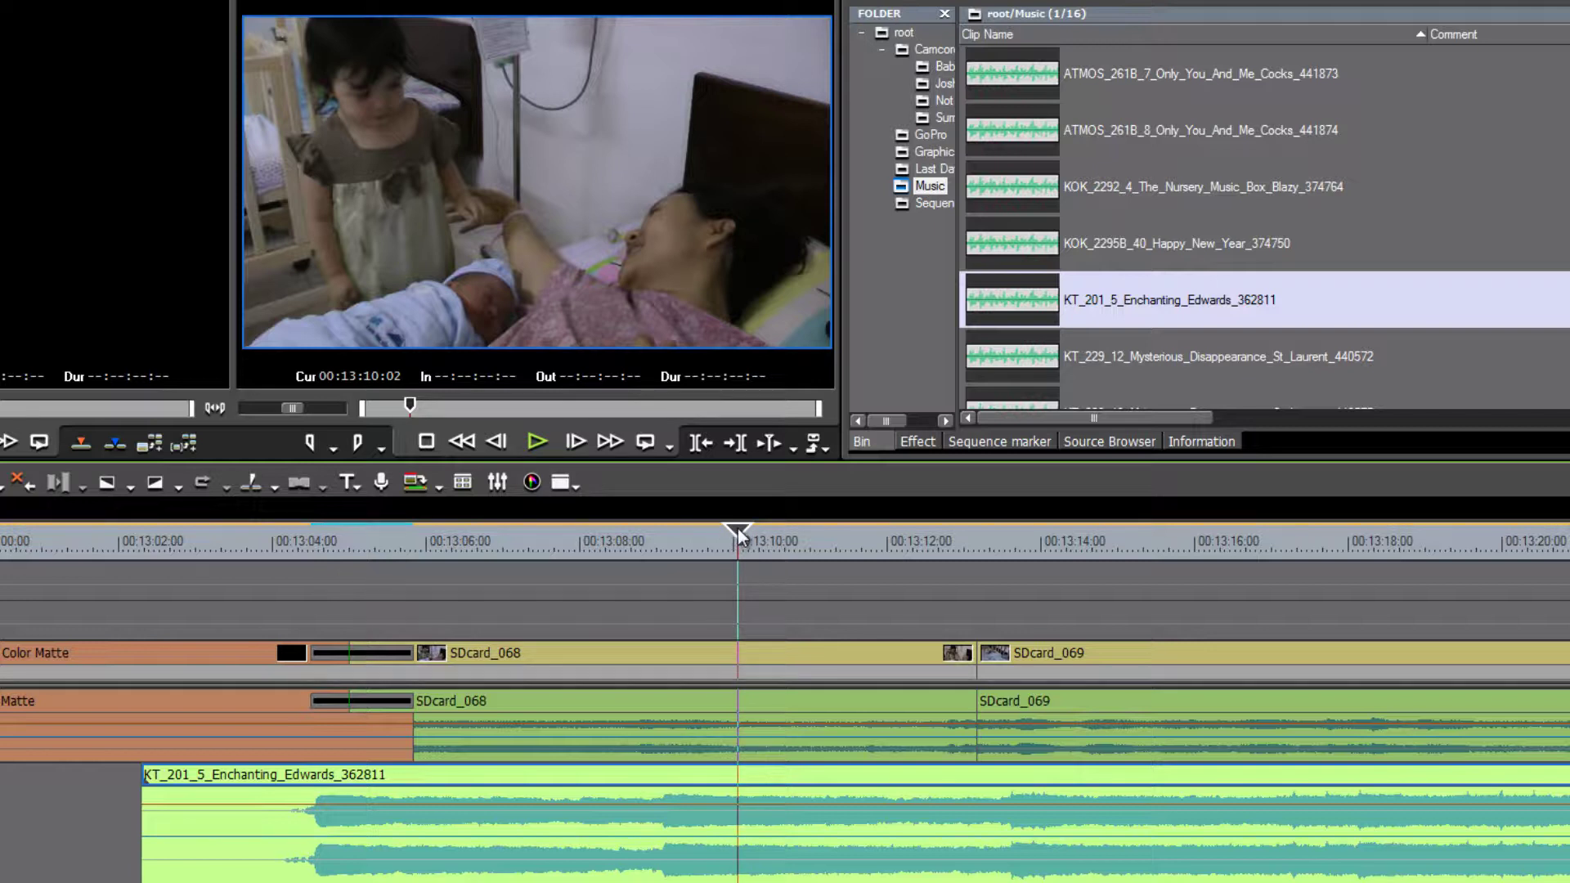
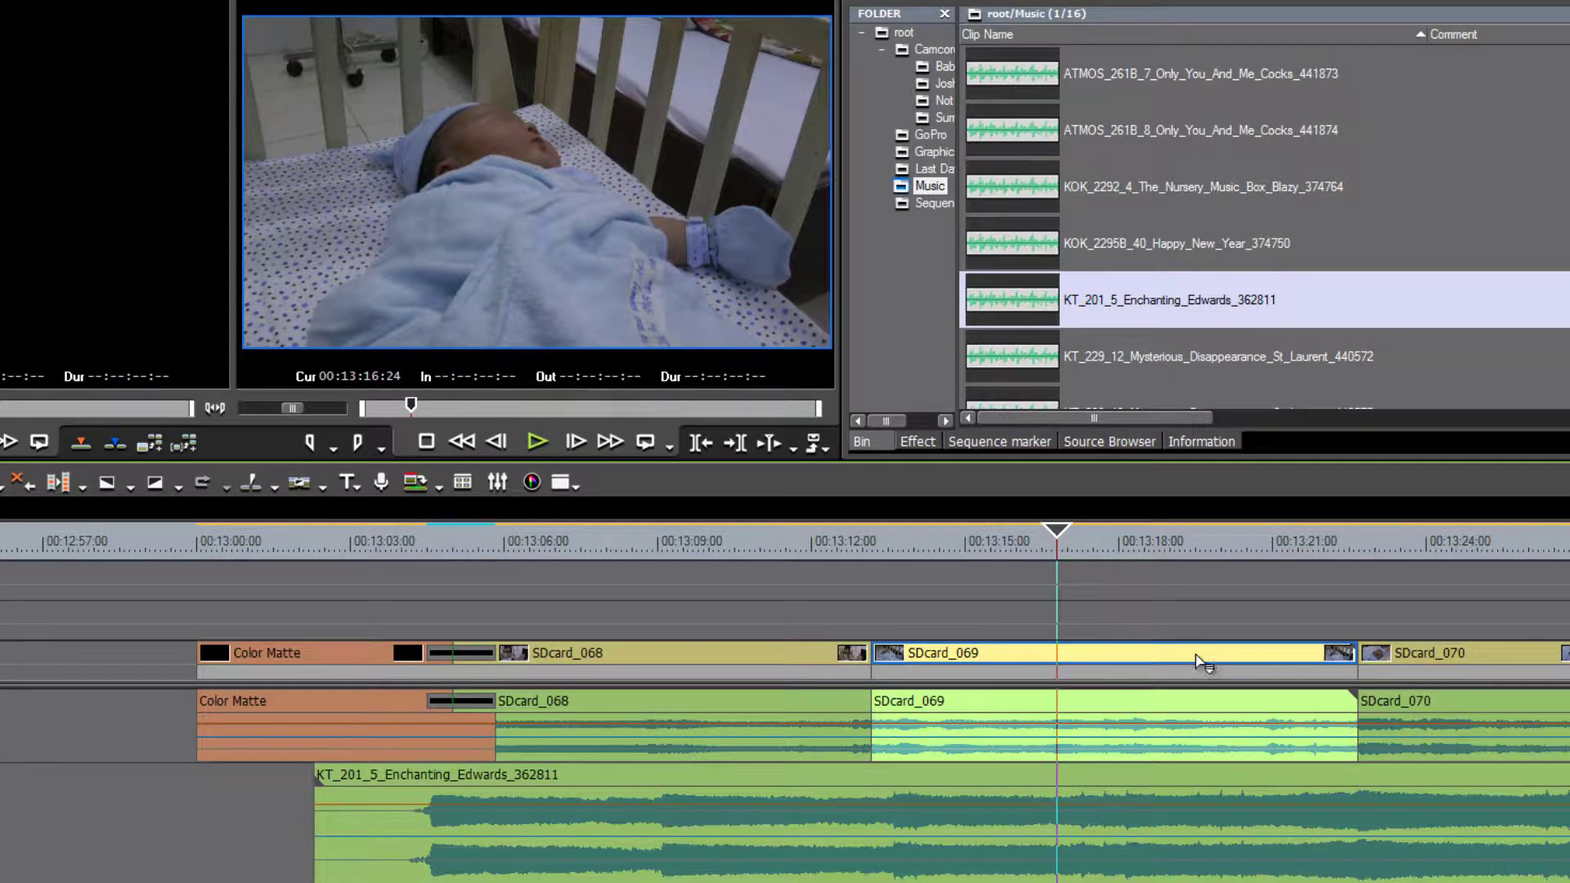
Move SDcard_069 ahead of SDcard_068, directly after the Color Matte, and scrub through the relocated SDcard_068
{"action": "left_click_drag", "start_coordinate": [1199, 660], "coordinate": [787, 676]}
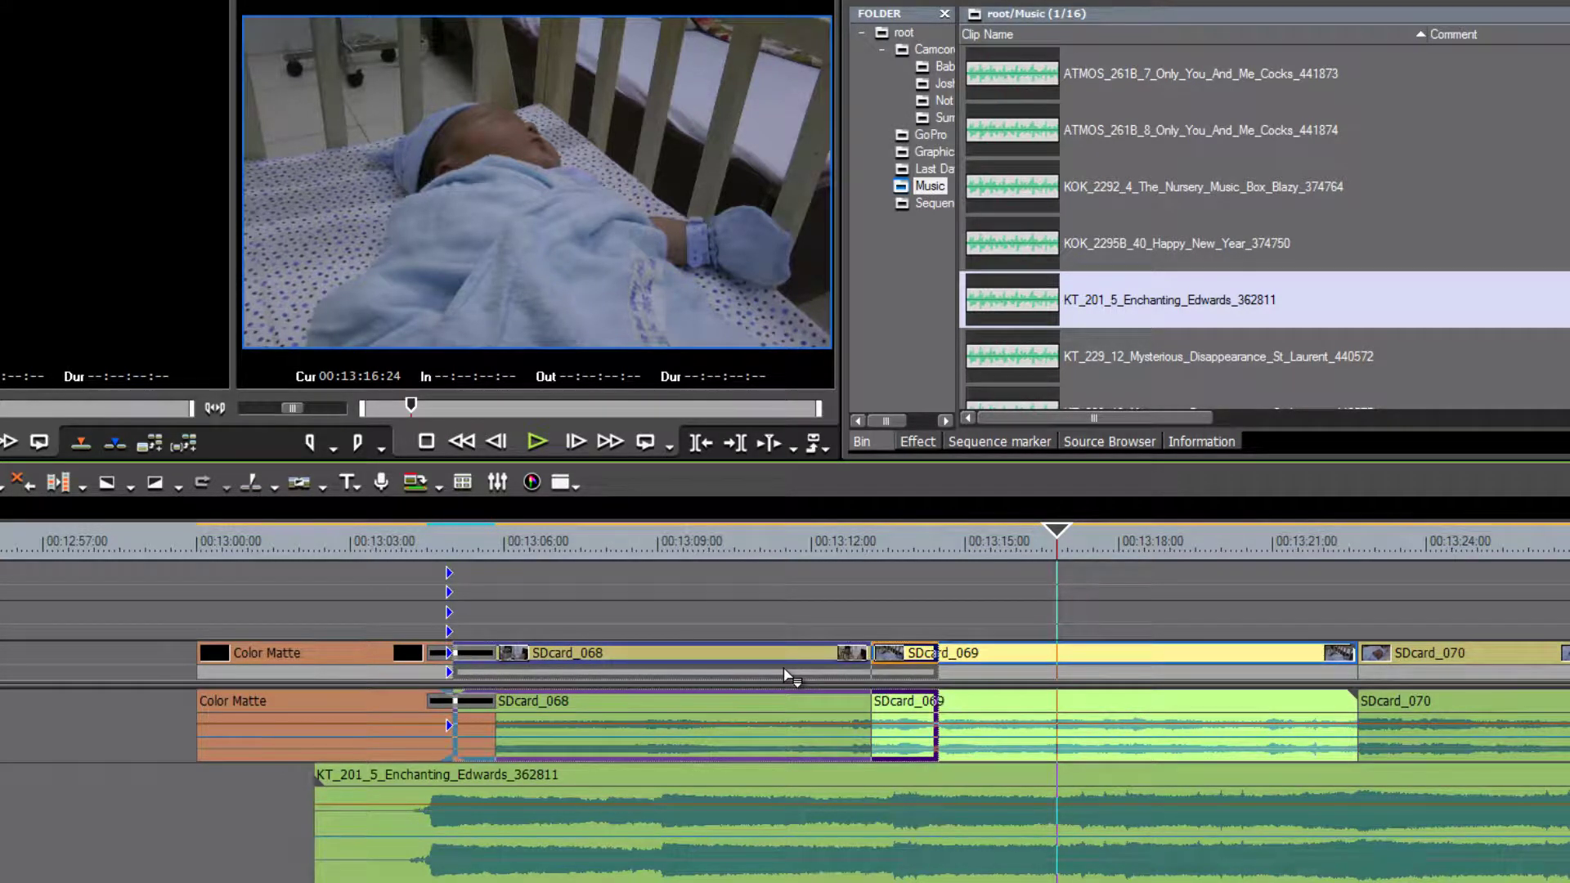
{"action": "left_click_drag", "start_coordinate": [787, 676], "coordinate": [783, 667]}
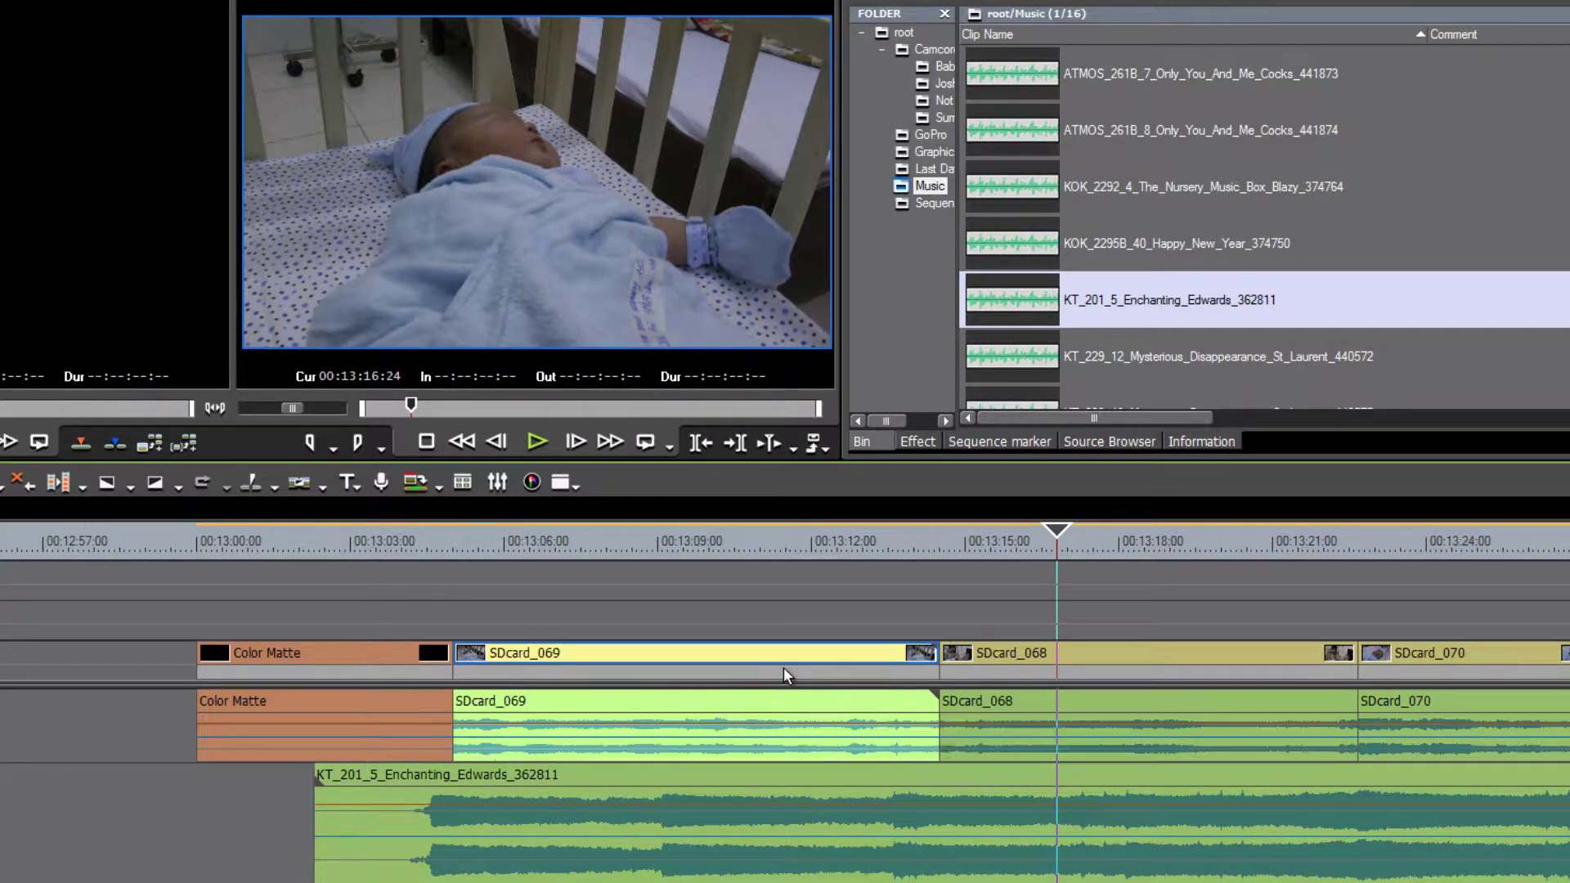
{"action": "left_click_drag", "start_coordinate": [1067, 543], "coordinate": [1071, 642]}
{"action": "scroll", "coordinate": [890, 601], "scroll_direction": "down", "scroll_amount": 1}
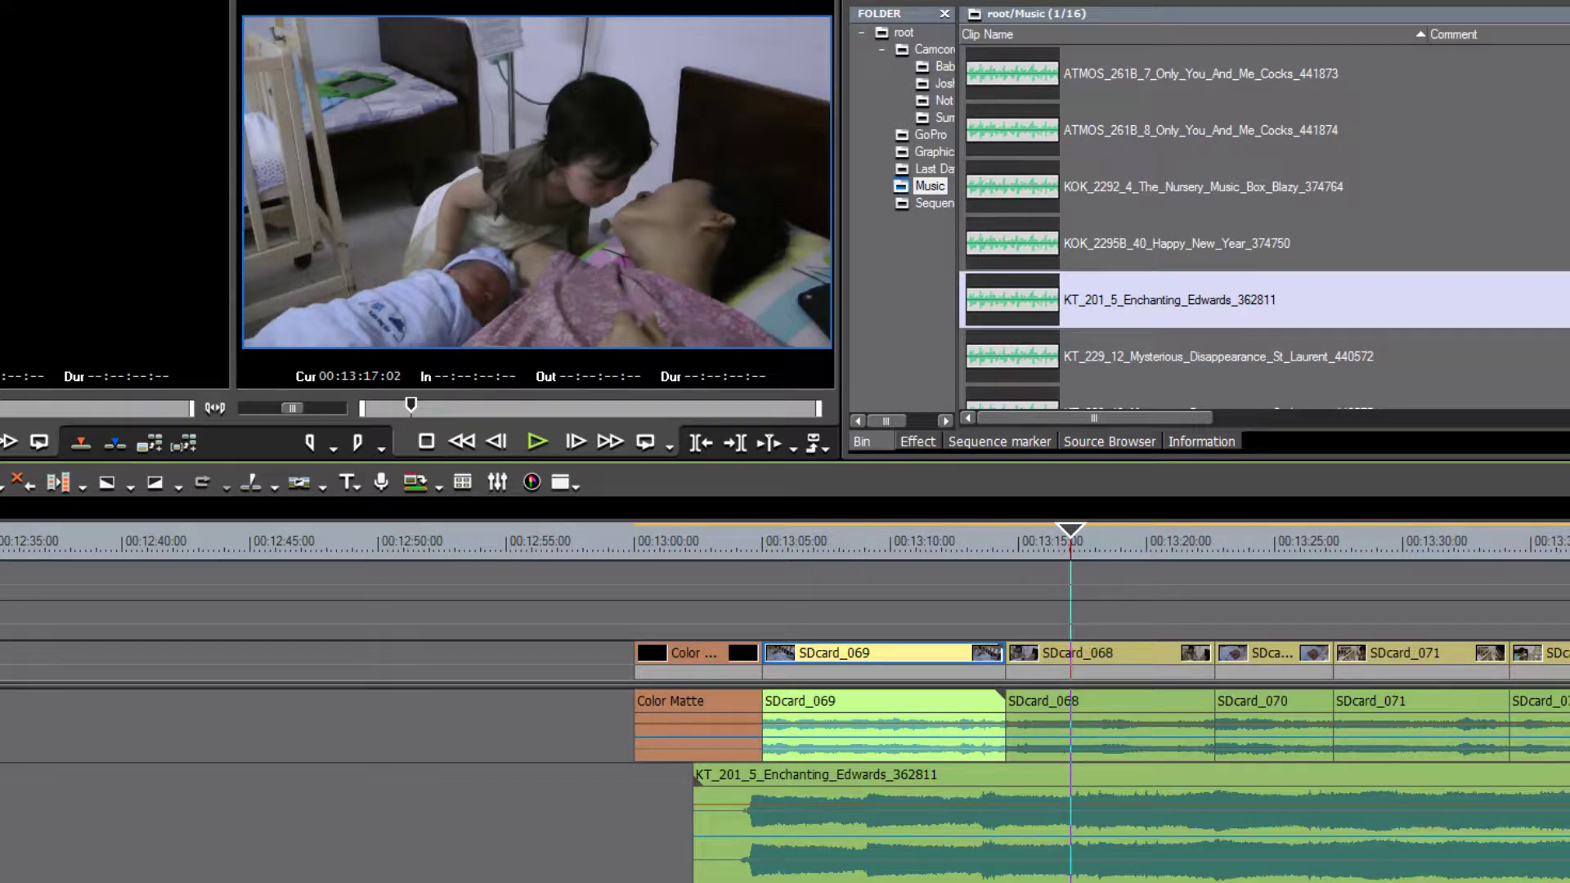
{"action": "scroll", "coordinate": [785, 703], "scroll_direction": "right", "scroll_amount": 8}
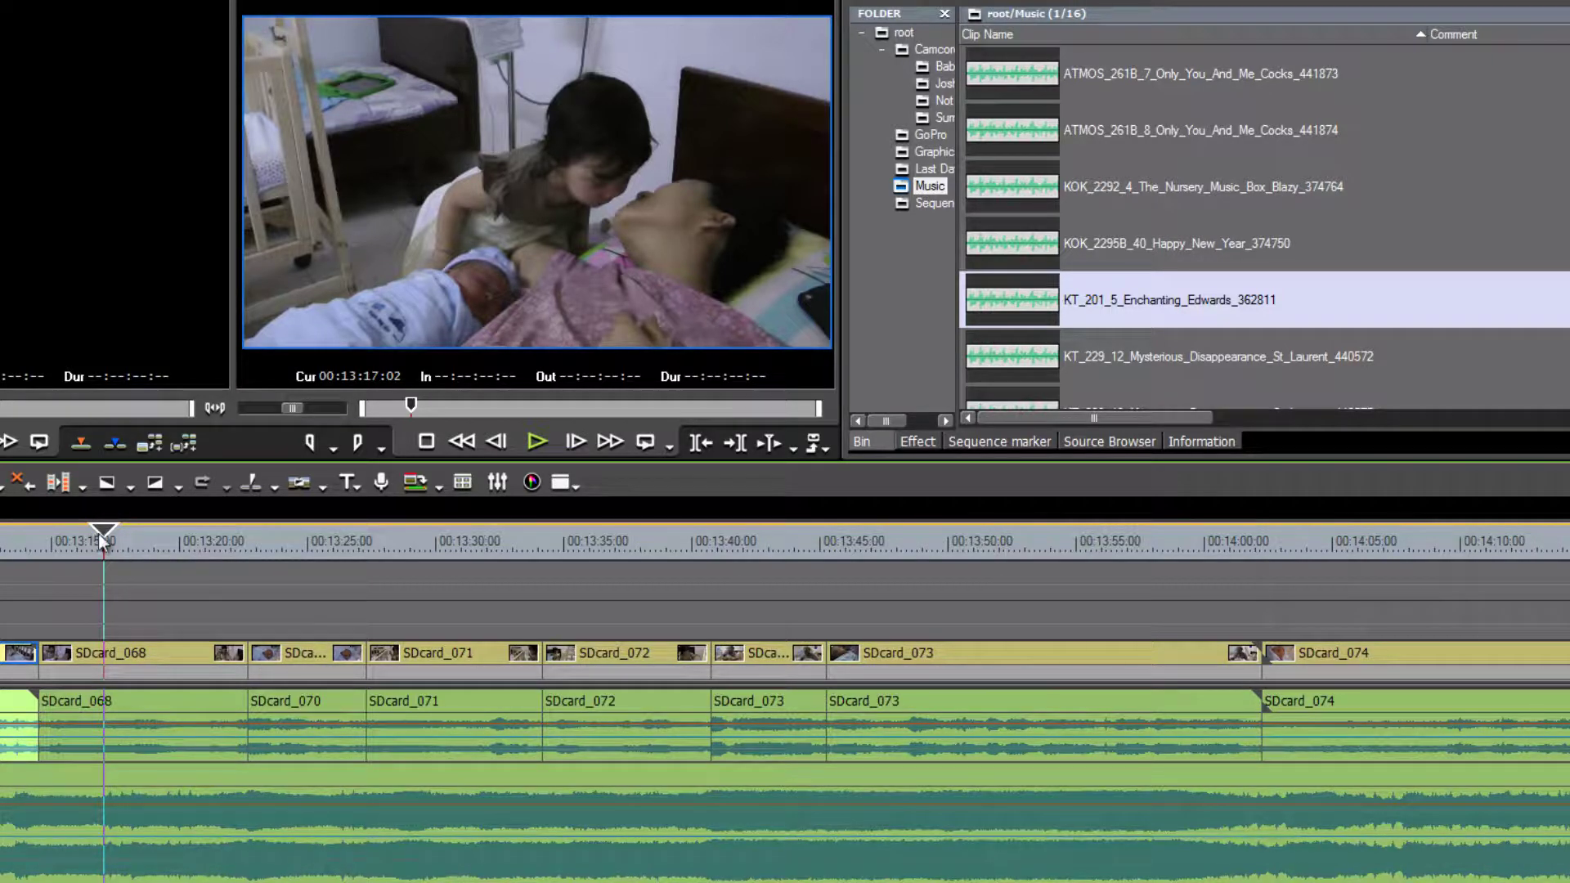
{"action": "left_click_drag", "start_coordinate": [102, 540], "coordinate": [100, 604]}
{"action": "left_click_drag", "start_coordinate": [3, 609], "coordinate": [144, 609]}
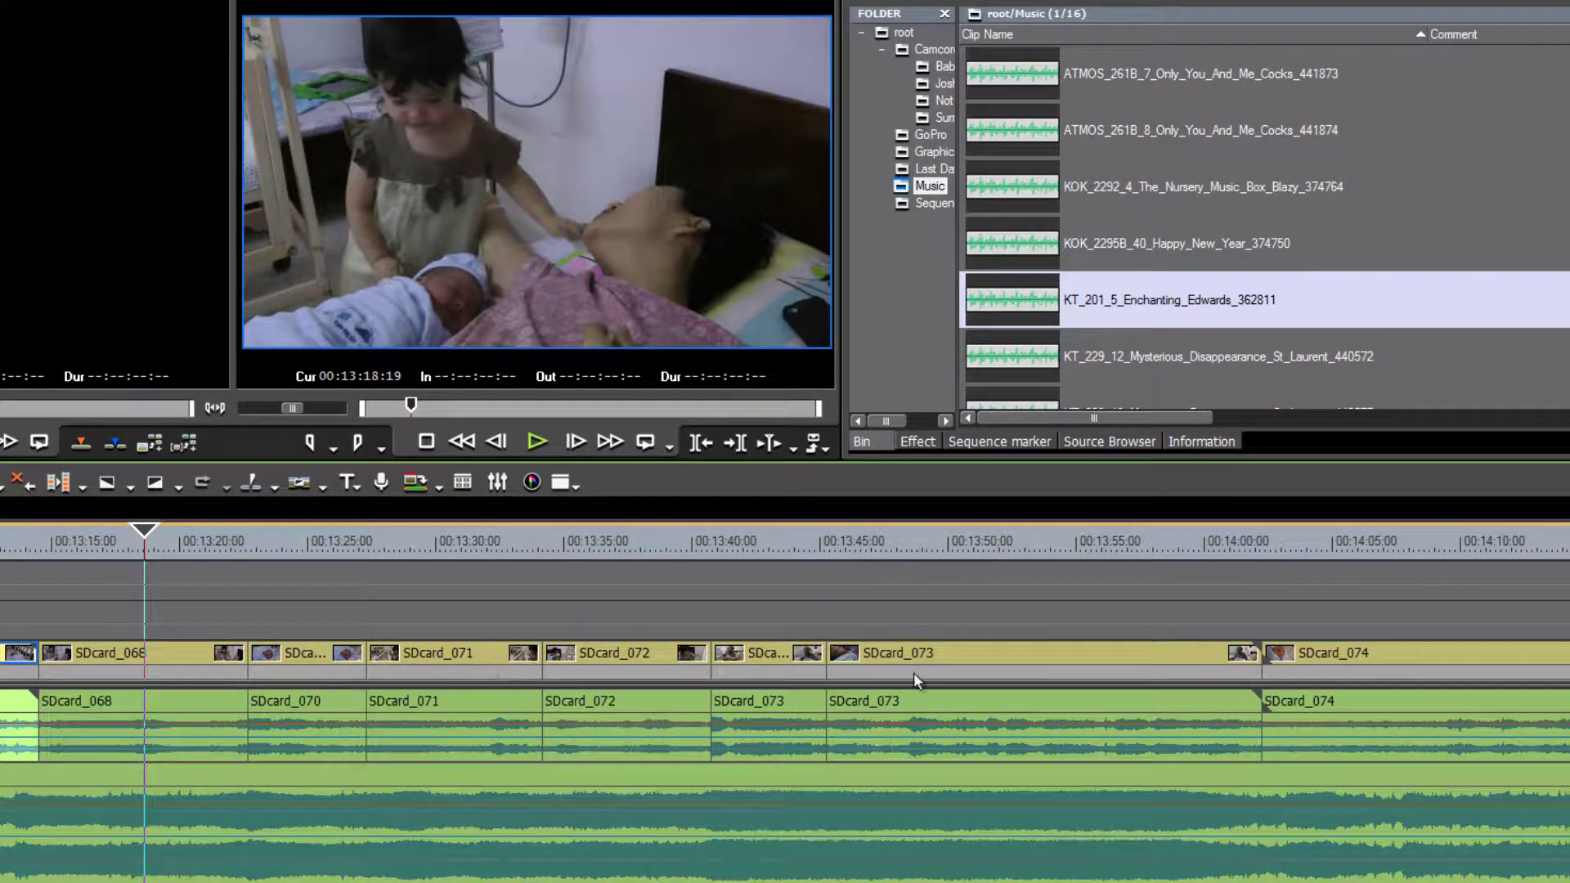
Try moving the short SDcard_073 clip between SDcard_069 and SDcard_068, check it on the timeline, and undo the move
{"action": "left_click", "coordinate": [763, 652]}
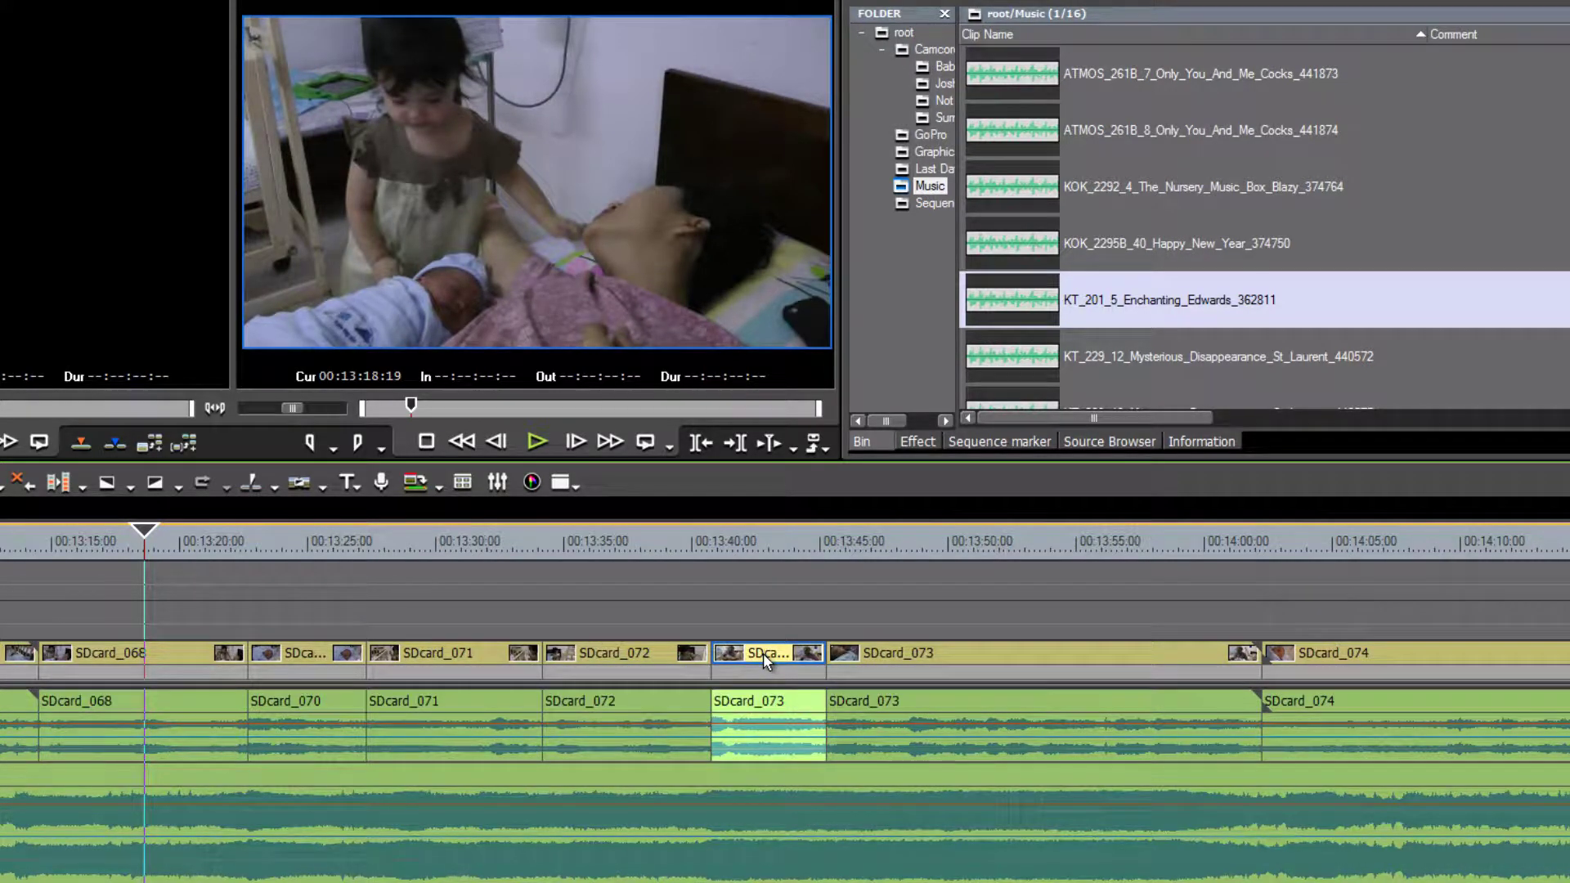
{"action": "left_click_drag", "start_coordinate": [758, 654], "coordinate": [93, 664]}
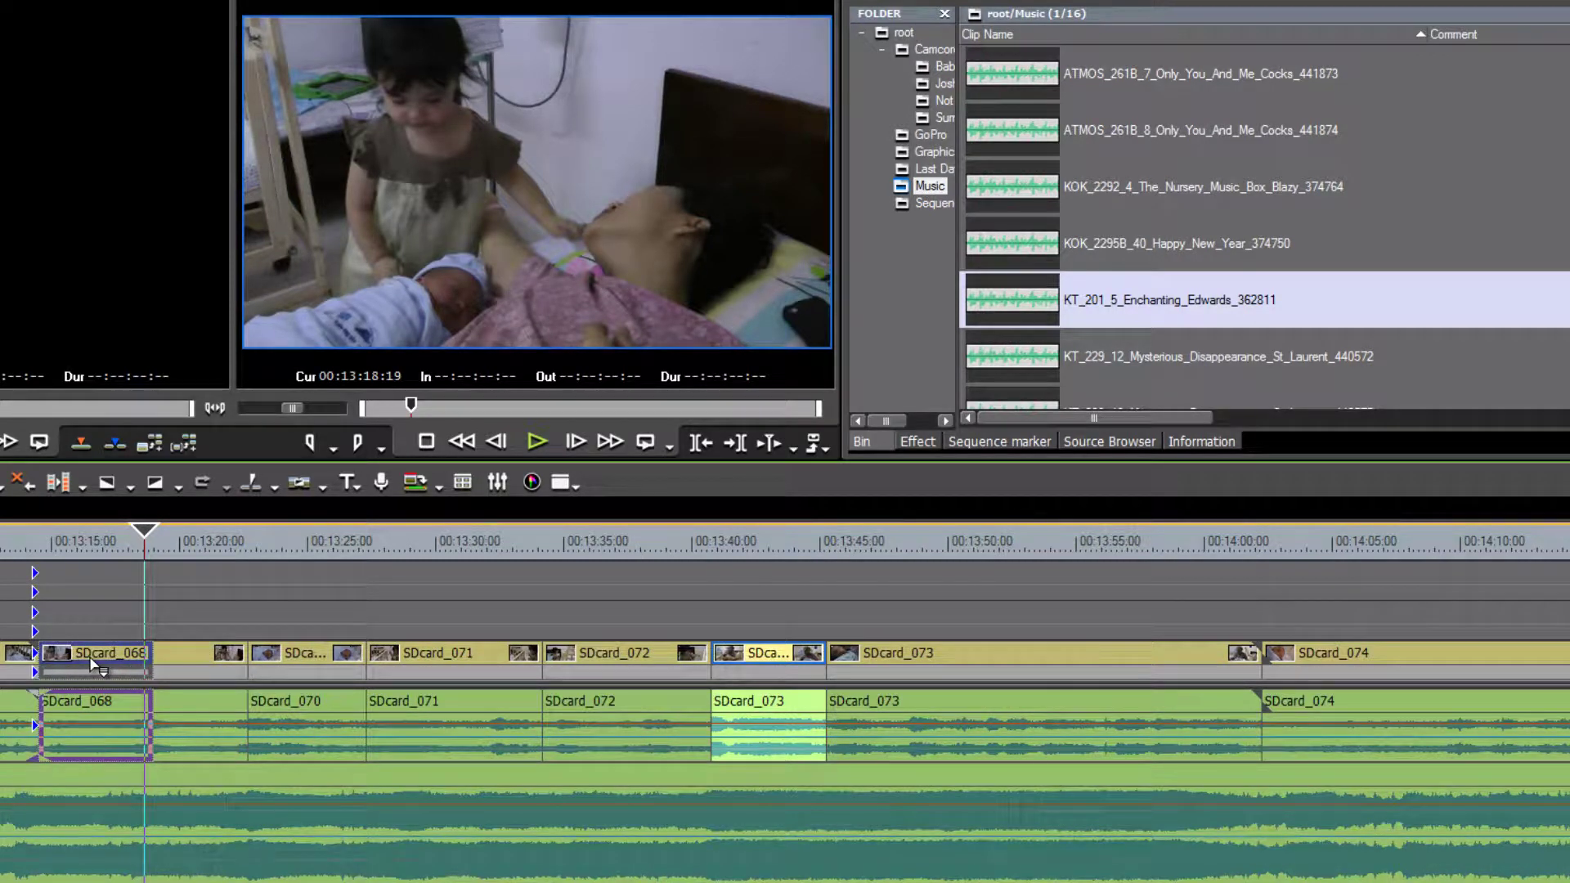
{"action": "left_click_drag", "start_coordinate": [92, 664], "coordinate": [89, 656]}
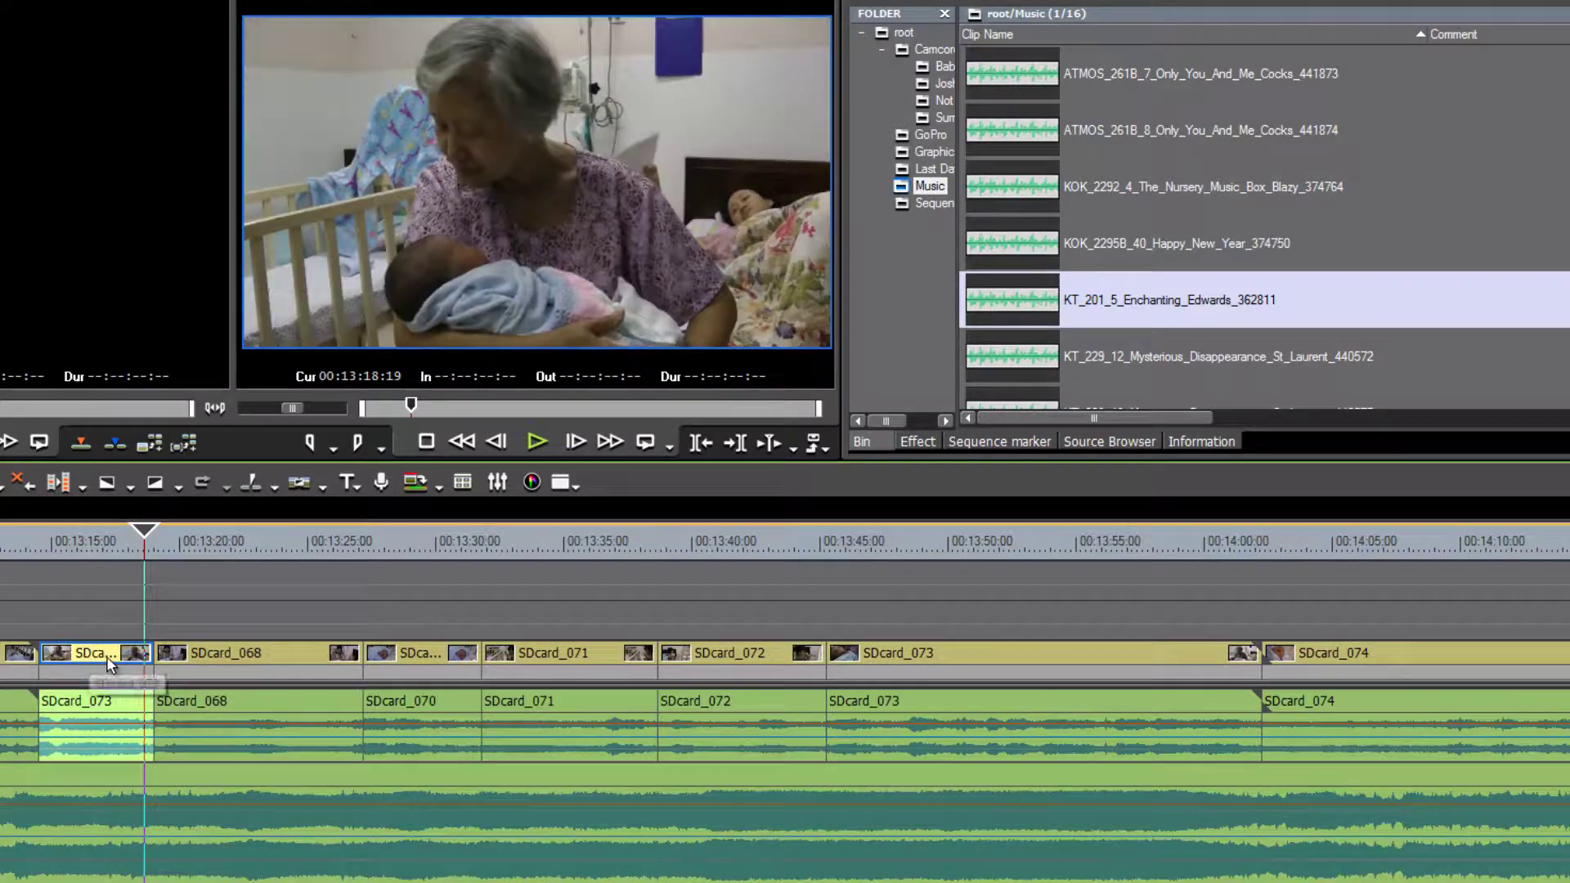
{"action": "left_click_drag", "start_coordinate": [134, 546], "coordinate": [536, 582]}
{"action": "key", "text": "ctrl+z"}
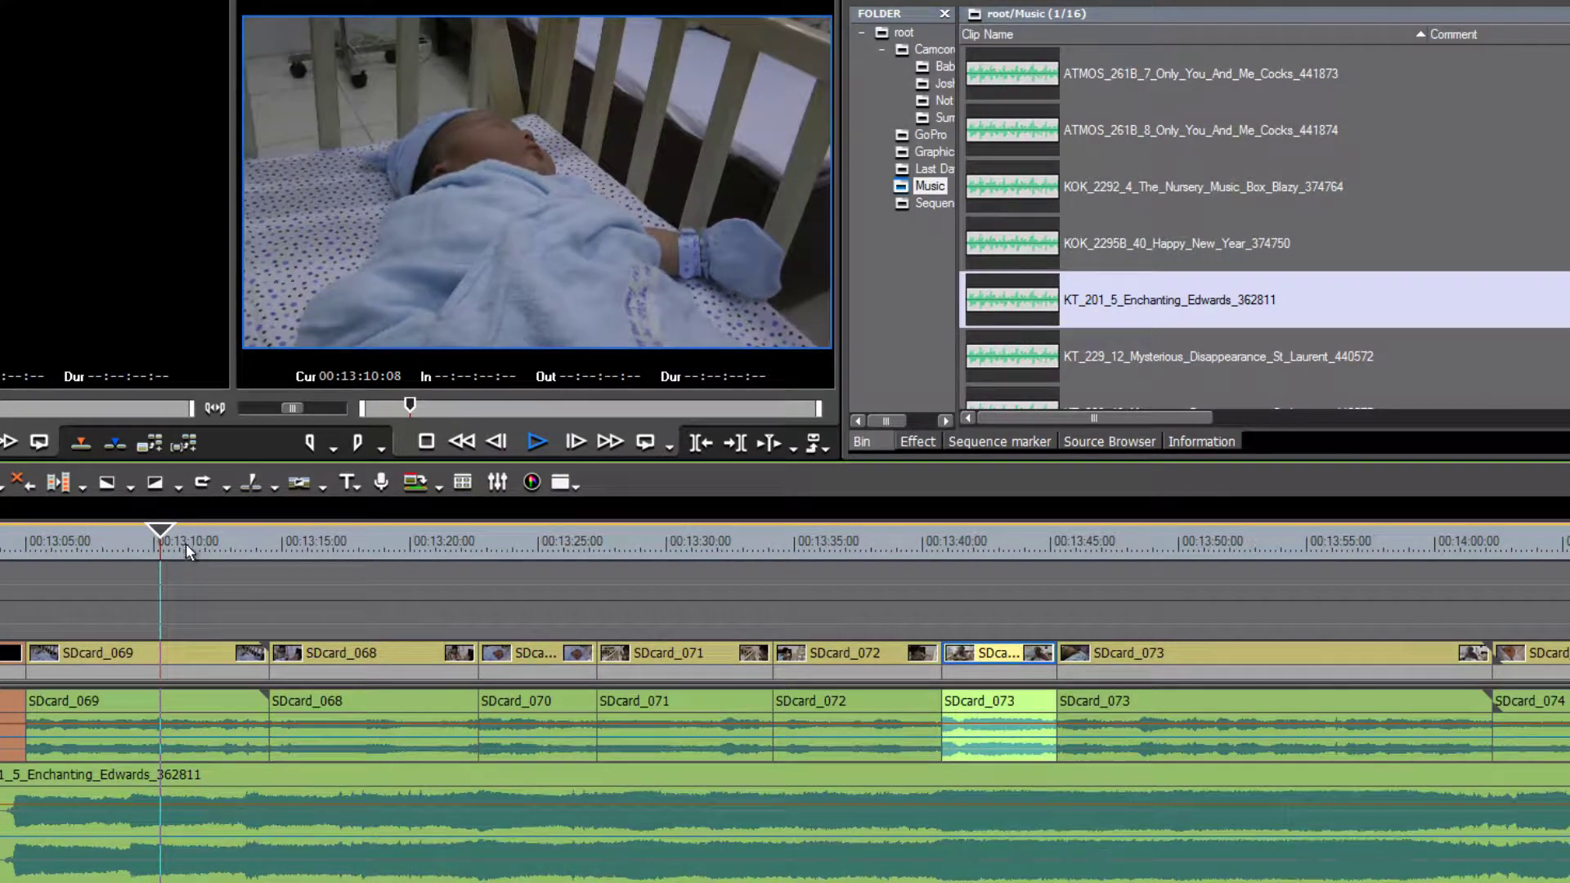
Insert SDcard_070 into the middle of SDcard_069, with its start on the music change at about 00:13:09
{"action": "left_click_drag", "start_coordinate": [161, 537], "coordinate": [523, 581]}
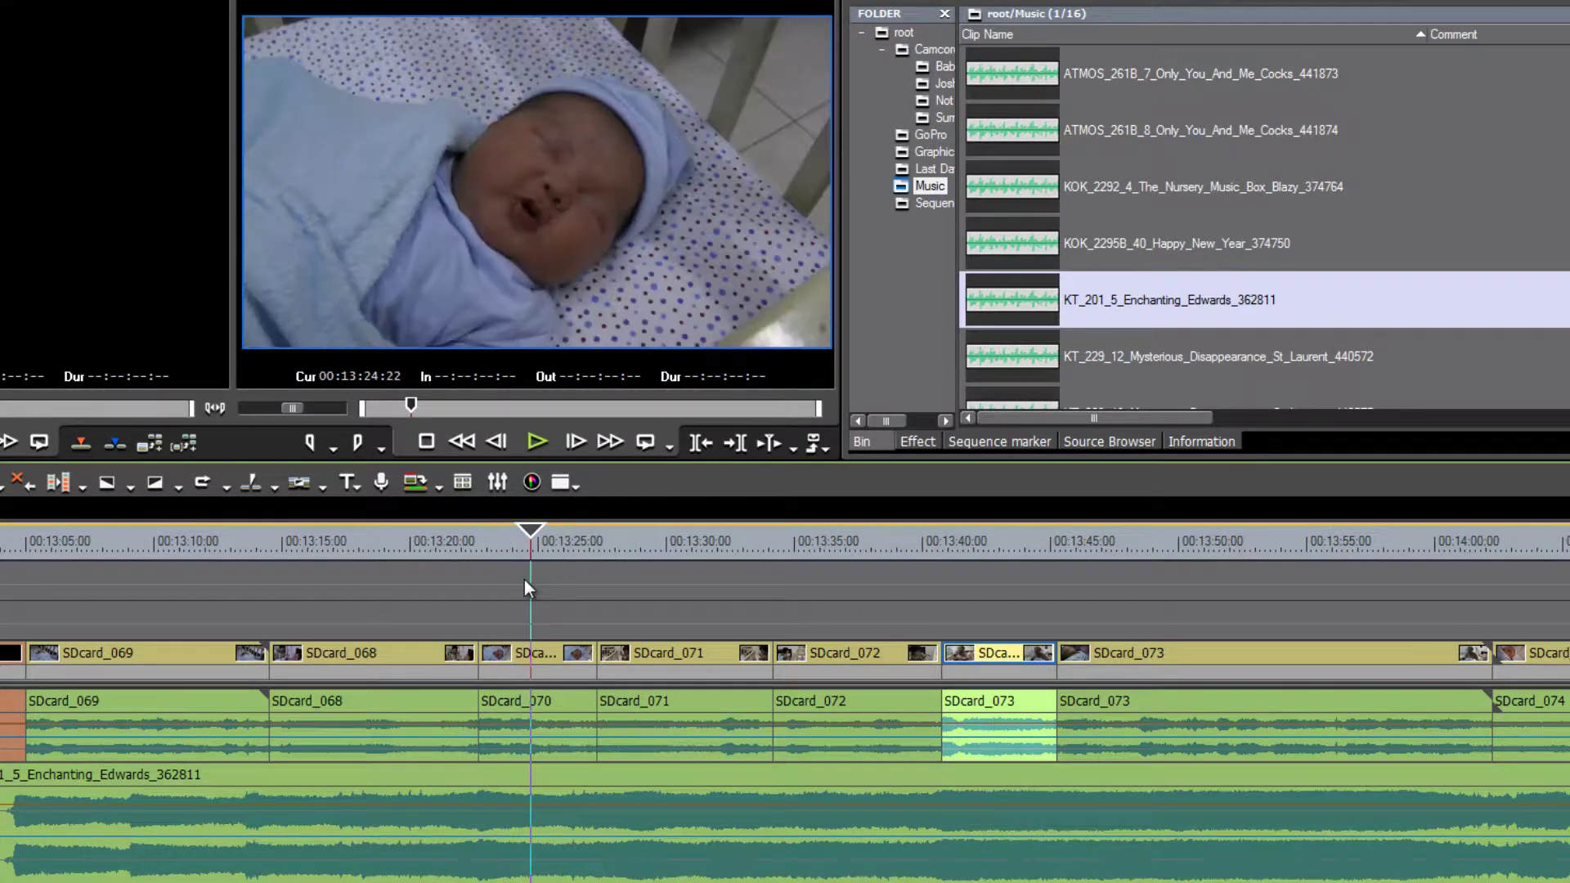
{"action": "left_click", "coordinate": [547, 654]}
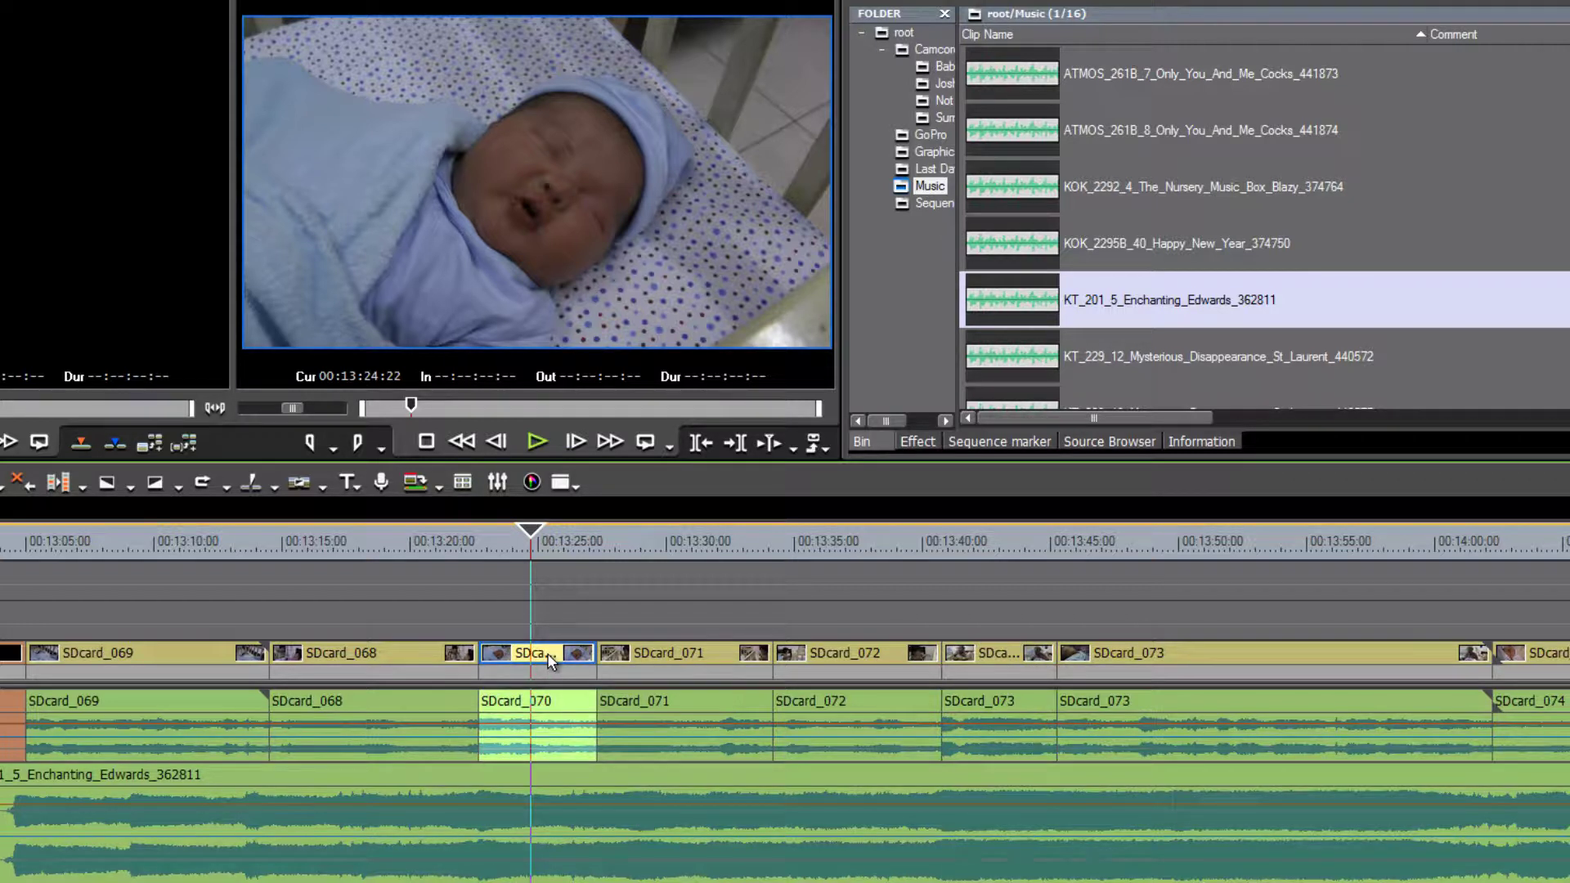
{"action": "left_click_drag", "start_coordinate": [550, 660], "coordinate": [203, 680]}
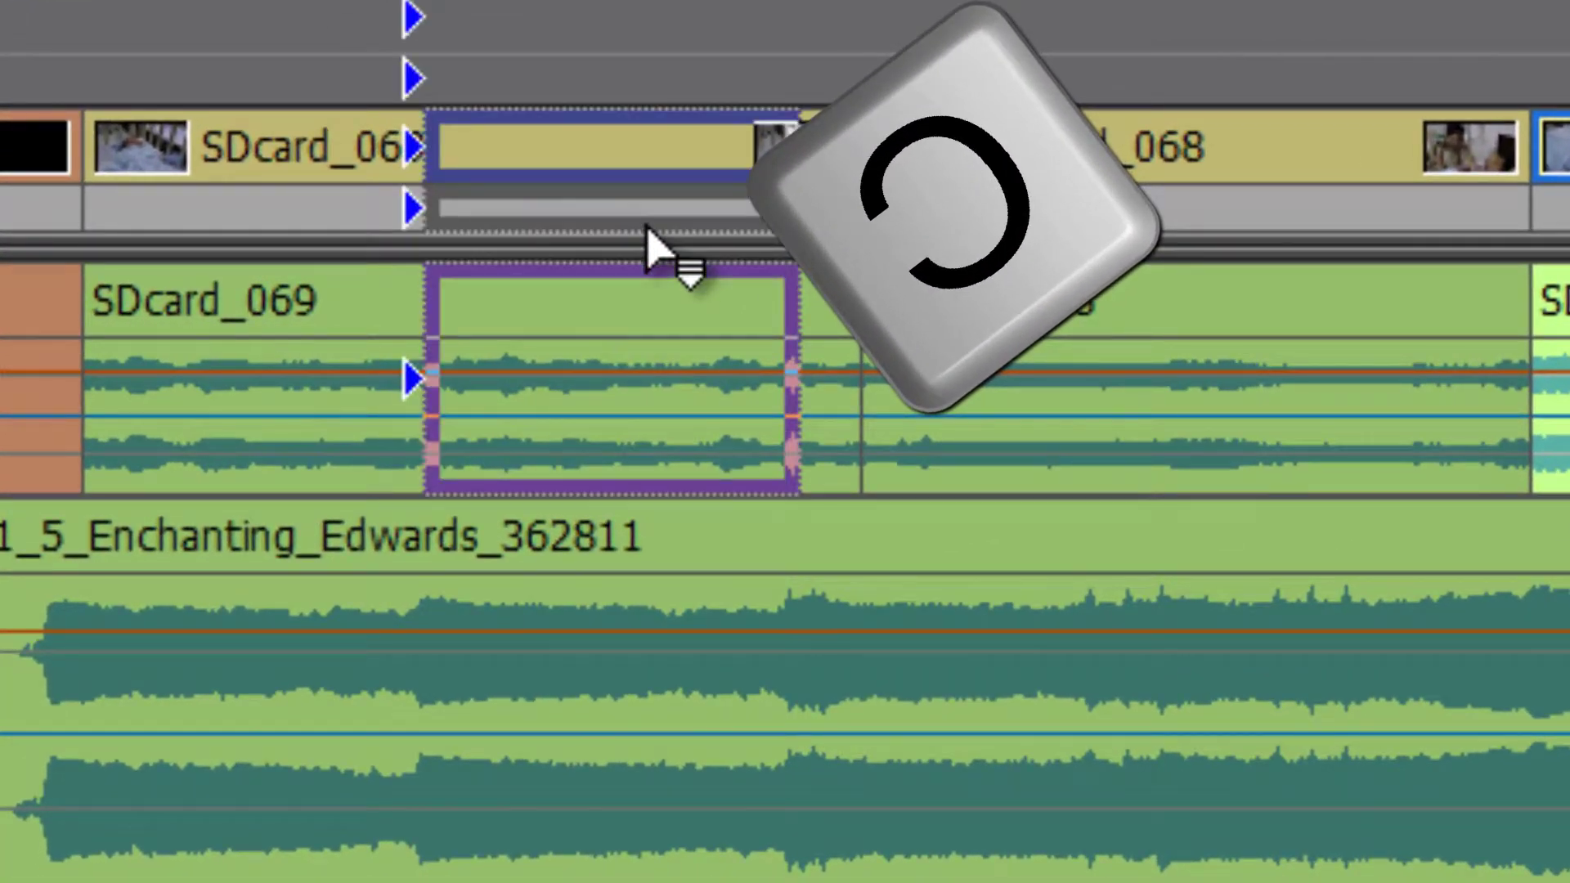
{"action": "left_click_drag", "start_coordinate": [648, 230], "coordinate": [654, 230]}
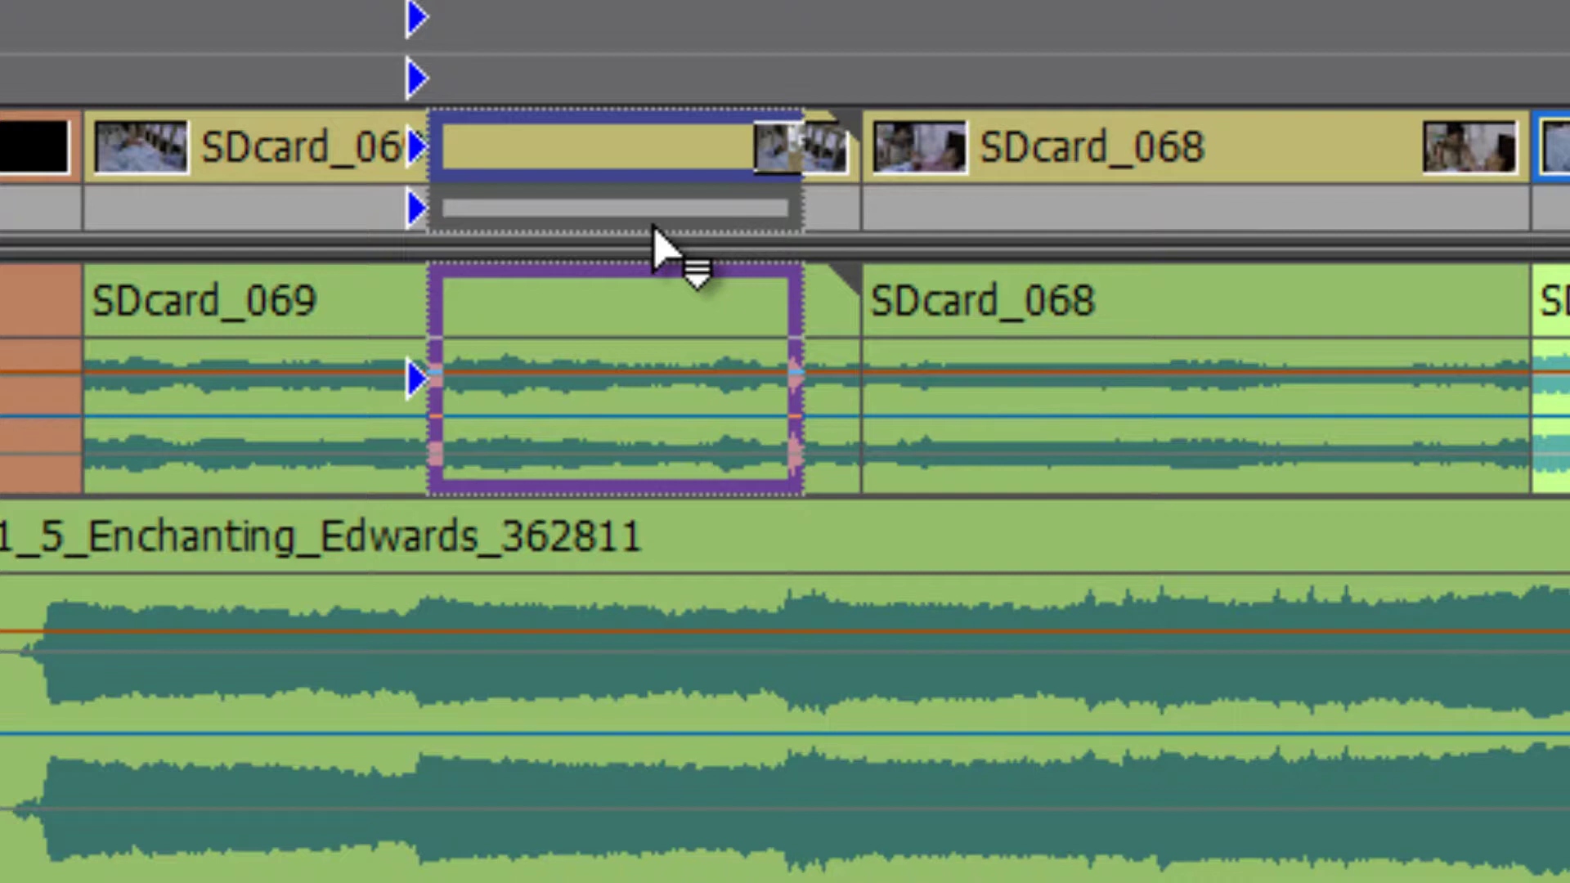
{"action": "left_click_drag", "start_coordinate": [654, 245], "coordinate": [656, 245]}
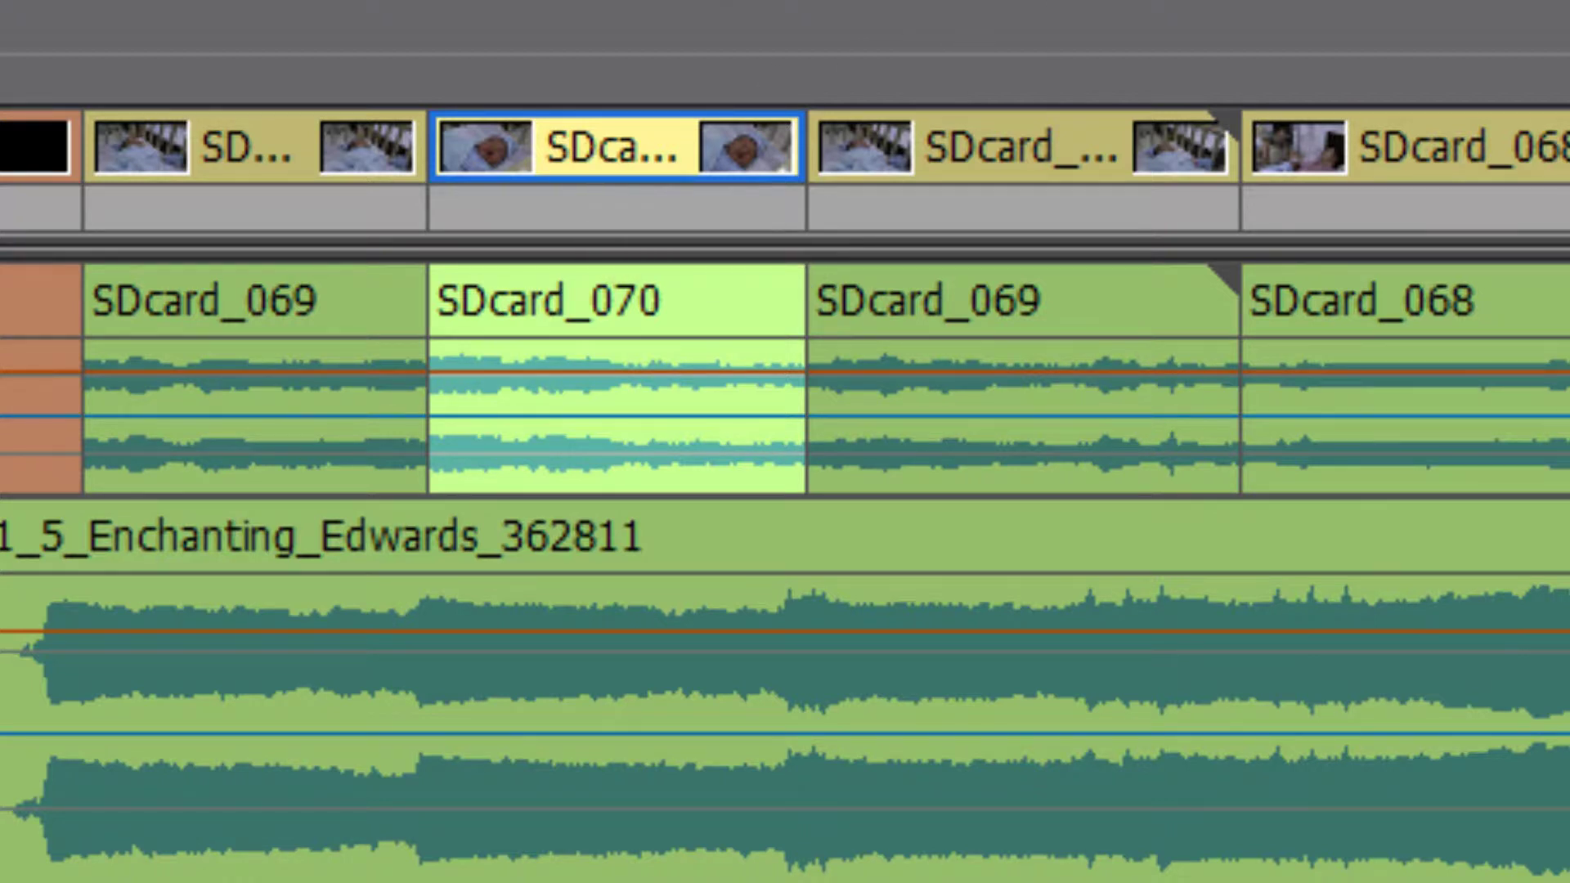
Ripple-delete both pieces of SDcard_069 around the inserted SDcard_070 and scrub through the start of SDcard_070
{"action": "left_click", "coordinate": [239, 185]}
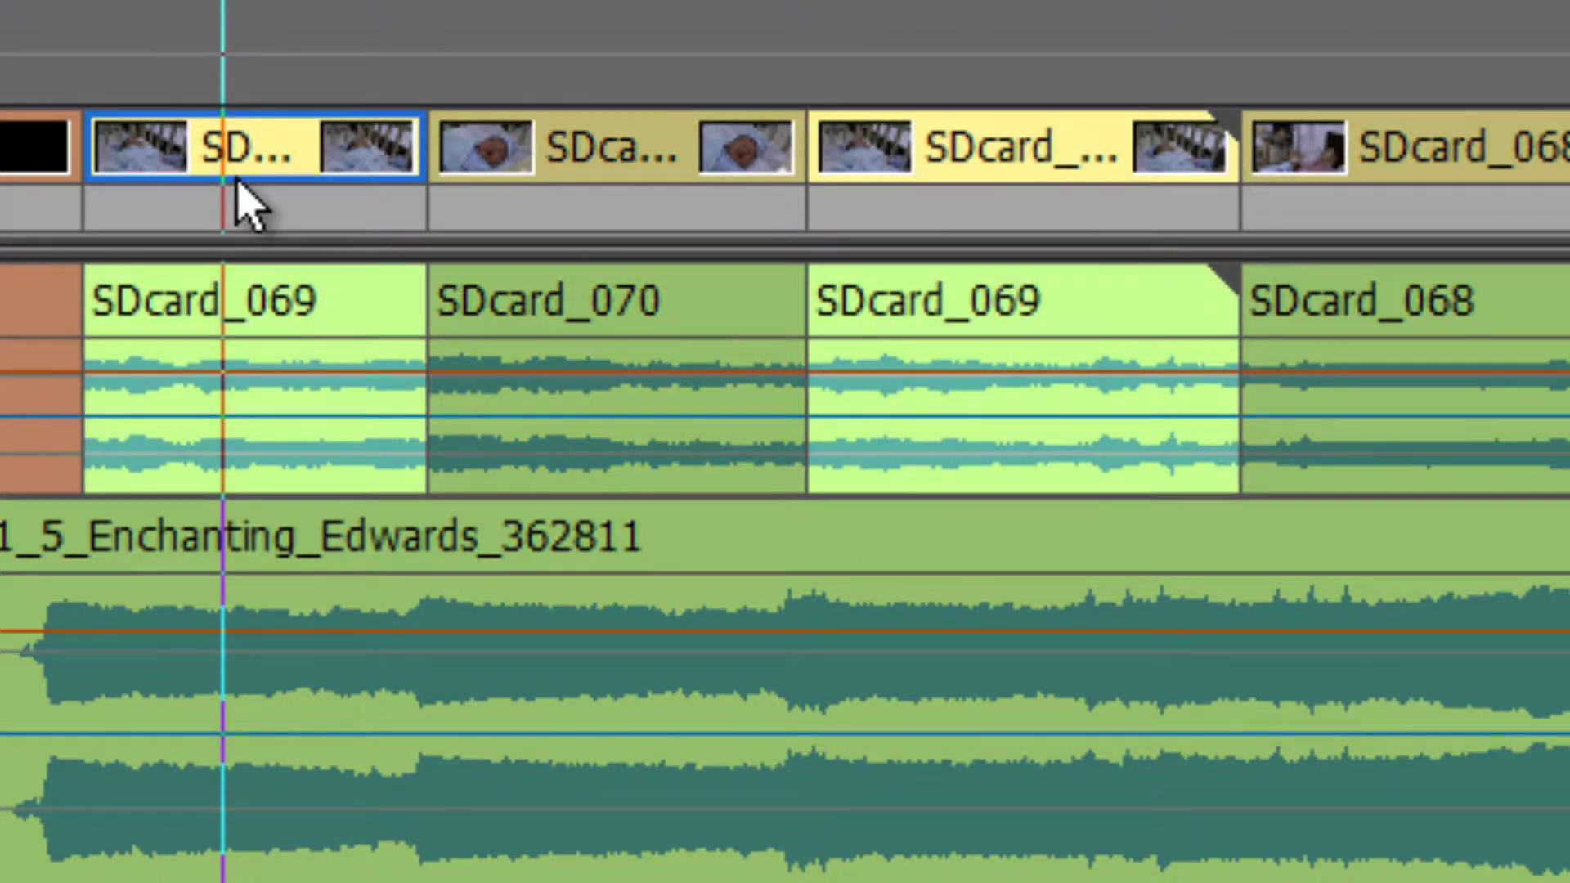
{"action": "left_click_drag", "start_coordinate": [223, 25], "coordinate": [140, 25]}
{"action": "left_click_drag", "start_coordinate": [52, 4], "coordinate": [980, 5]}
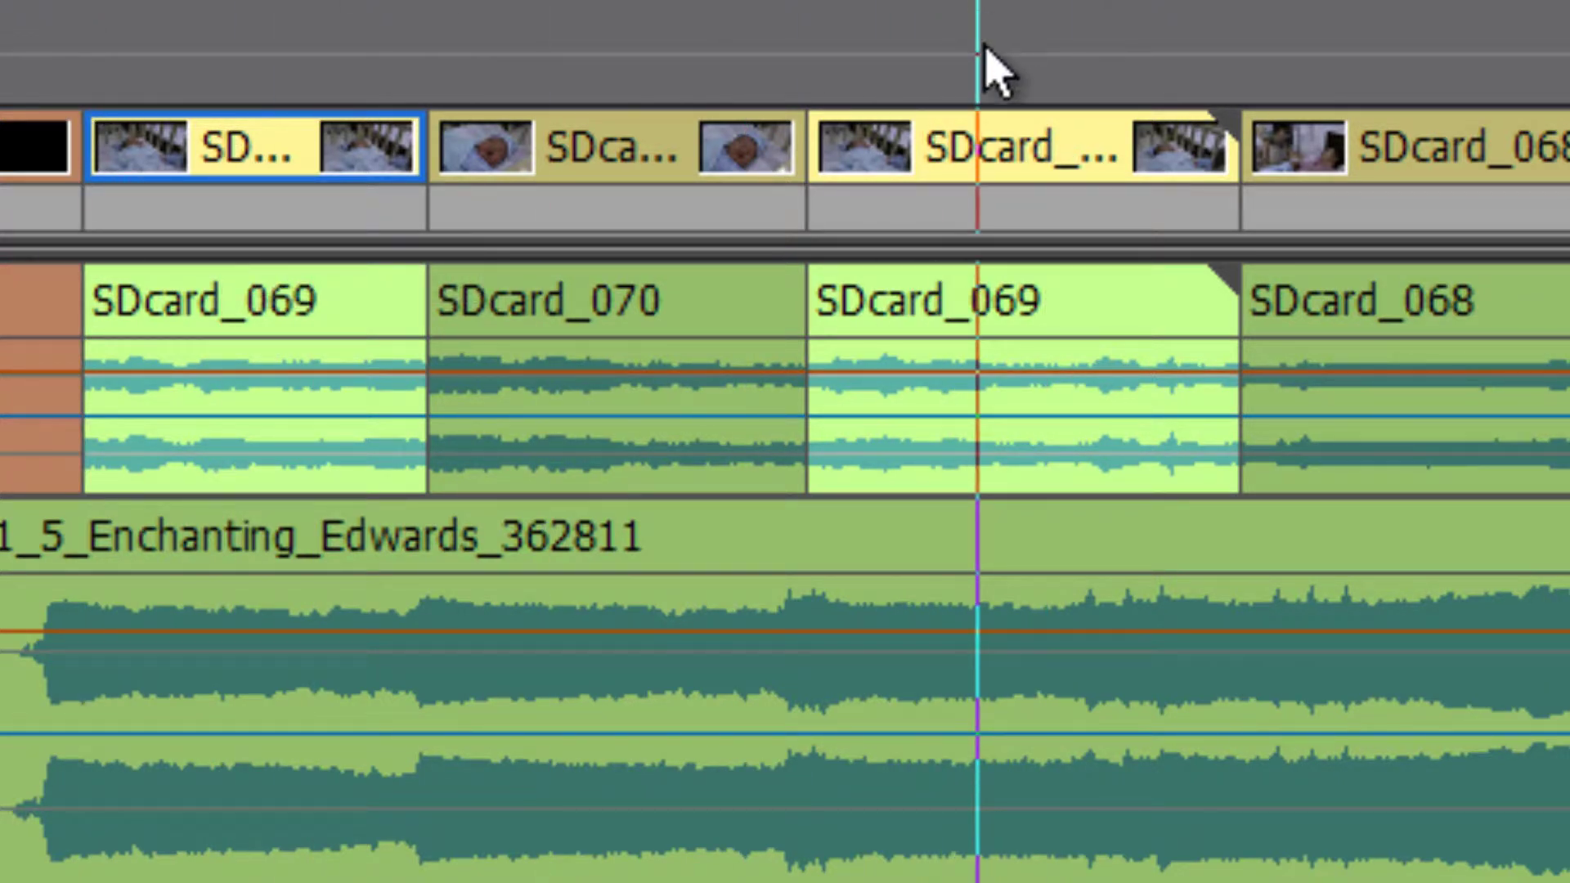
{"action": "left_click", "coordinate": [1040, 148]}
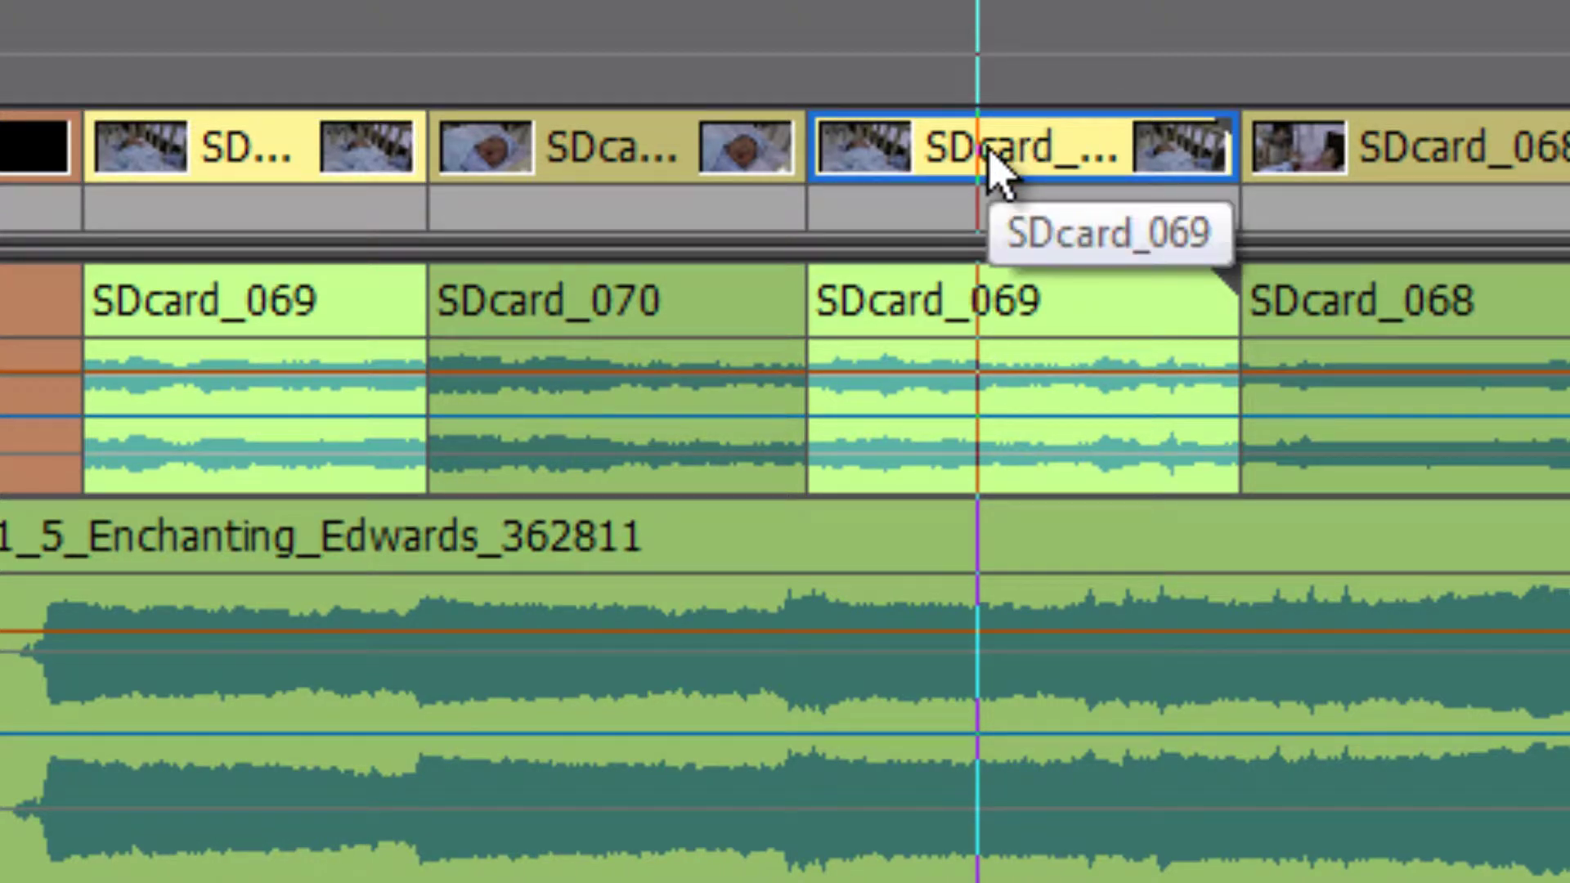
{"action": "key", "text": "Delete"}
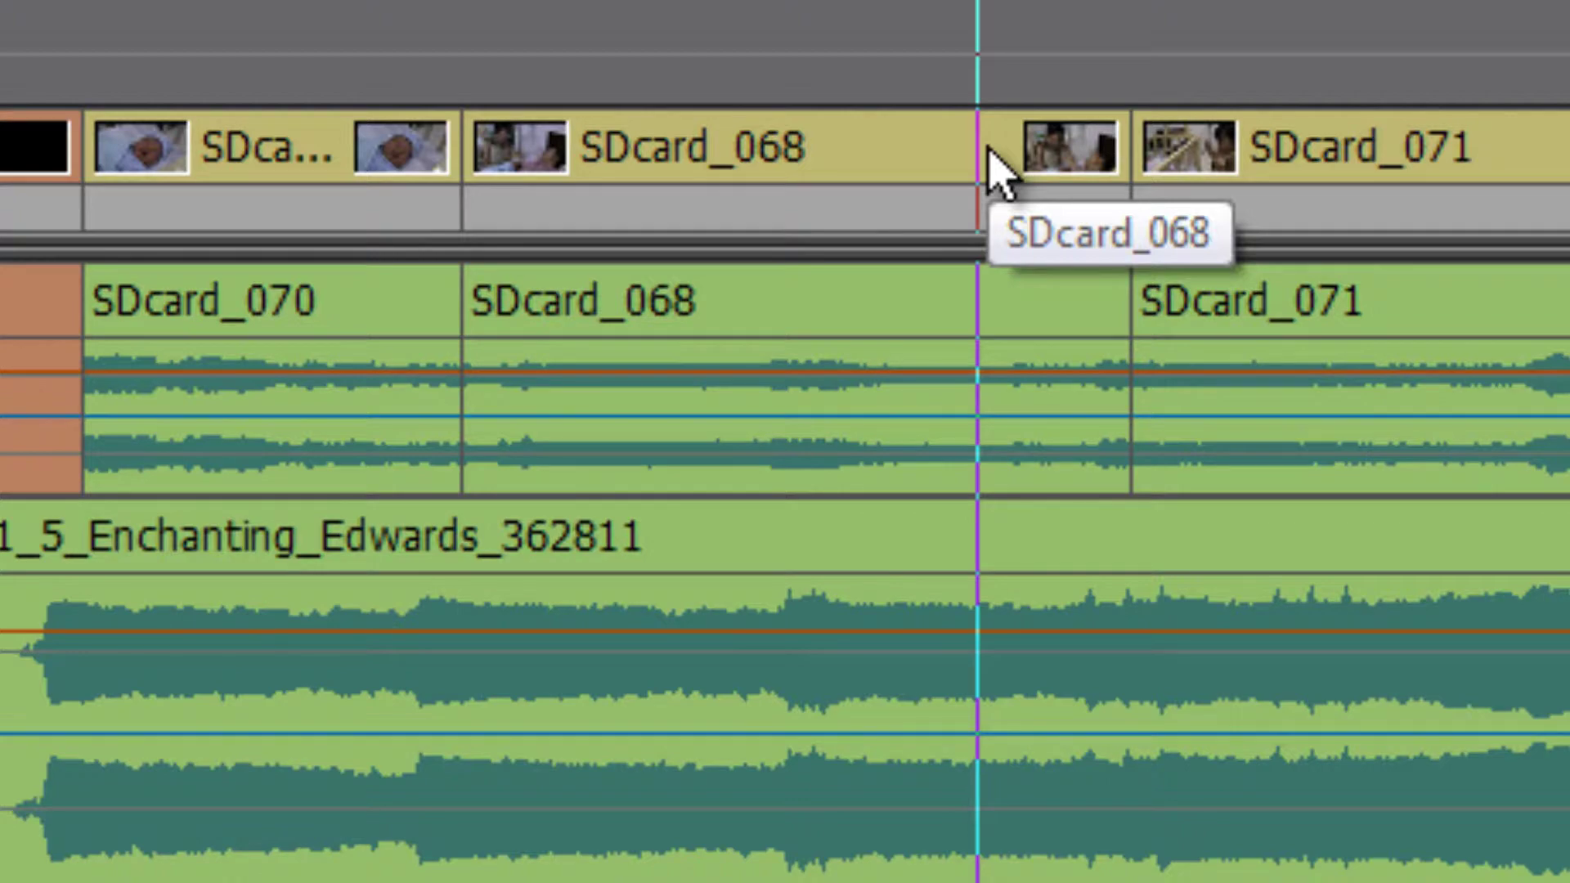
{"action": "left_click_drag", "start_coordinate": [77, 9], "coordinate": [187, 2]}
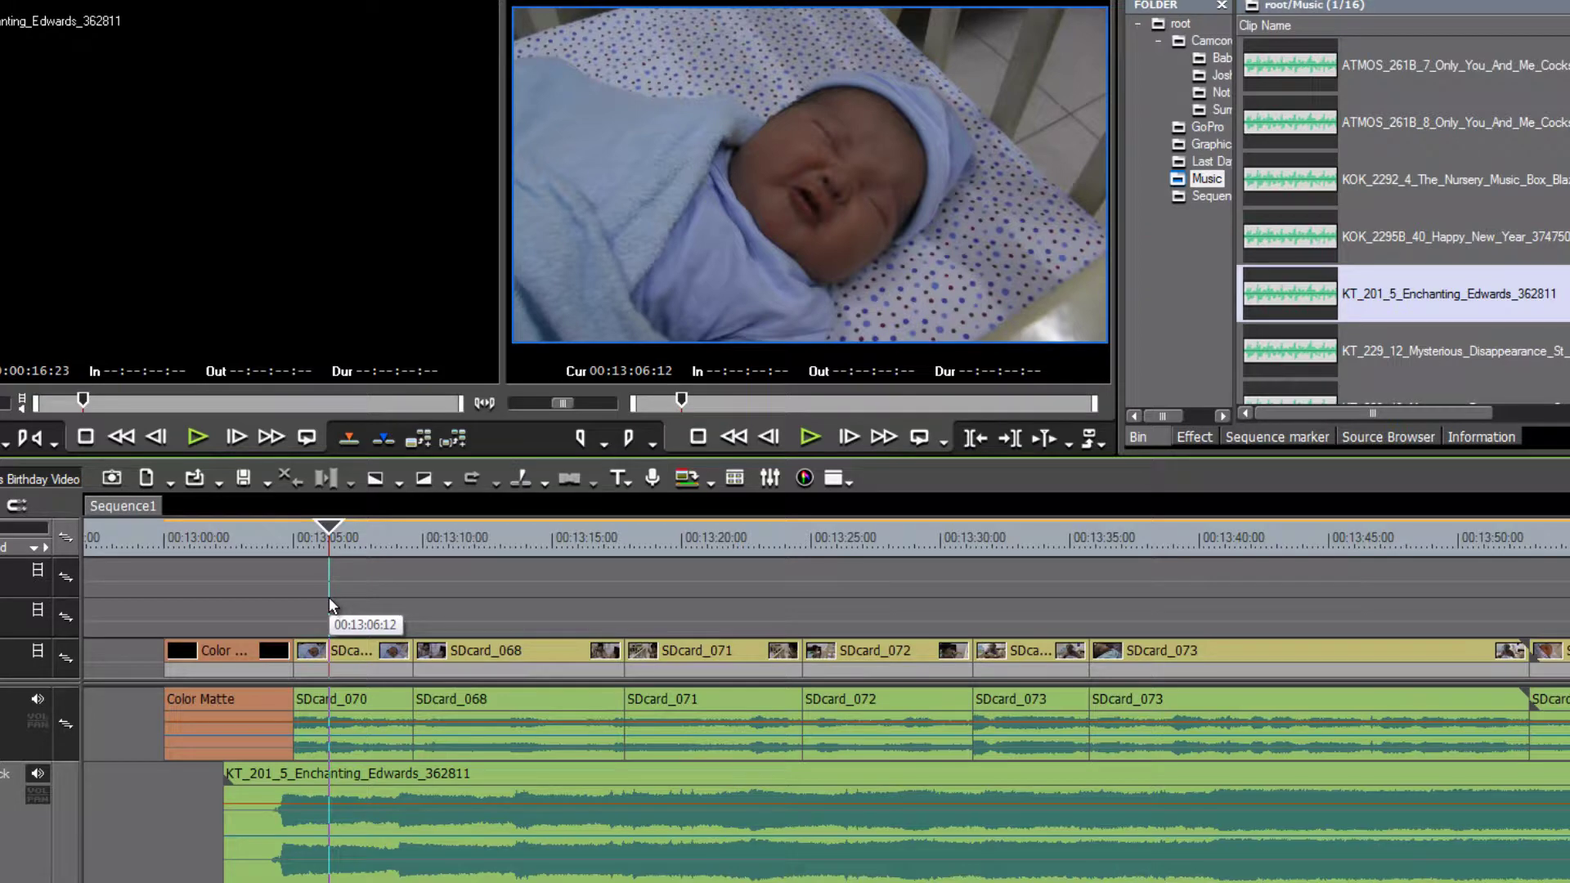
Undo the removal of the SDcard_069 pieces and the insertion of SDcard_070 into that clip
{"action": "key", "text": "ctrl+z"}
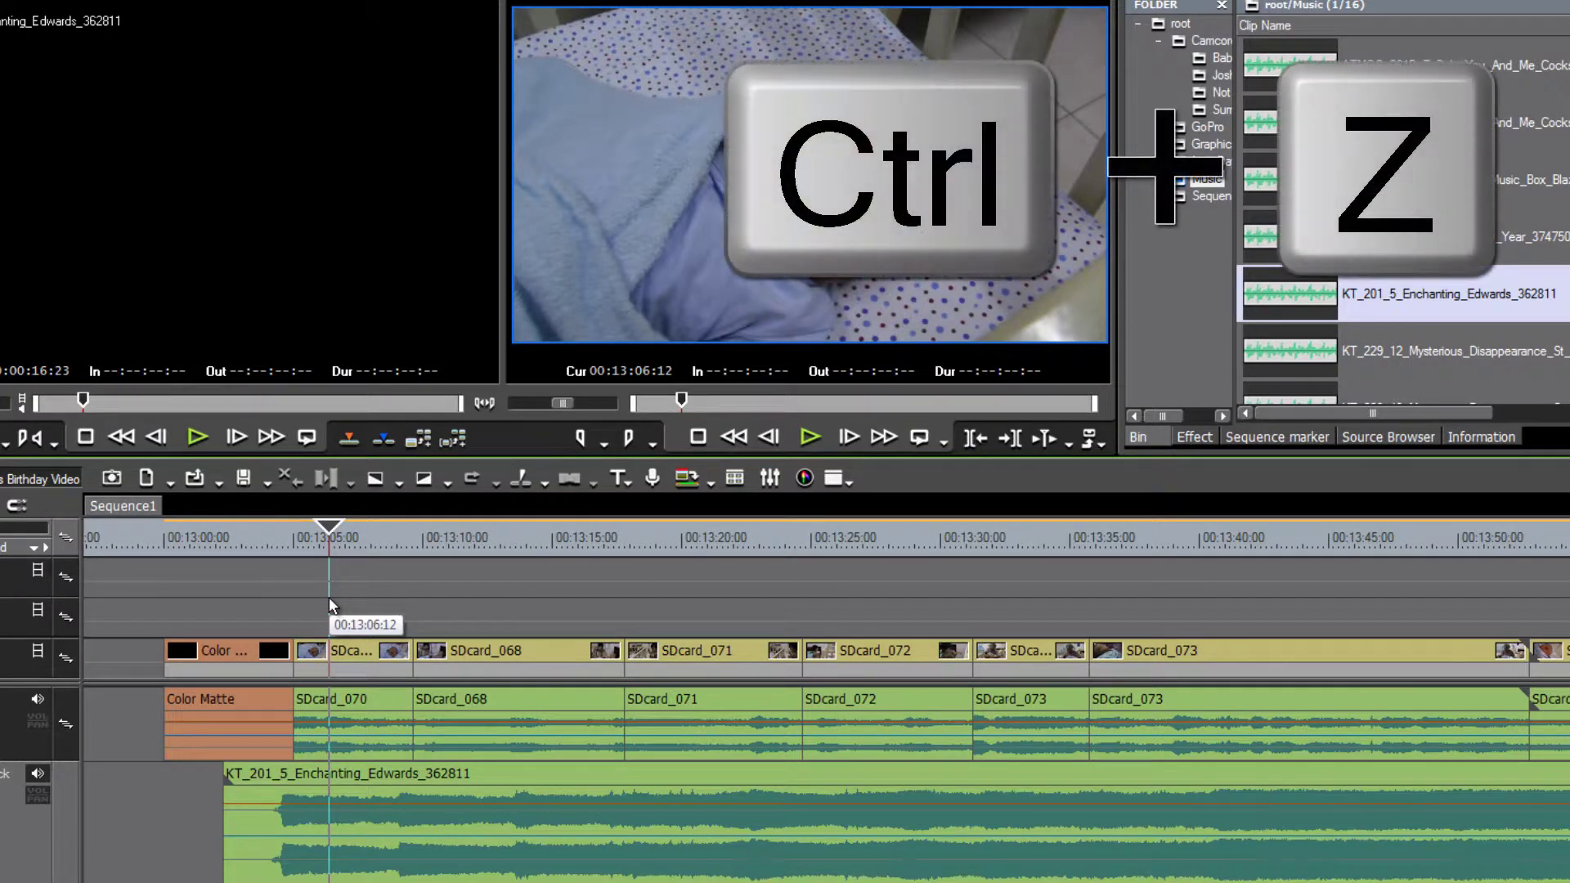
{"action": "key", "text": "ctrl+z"}
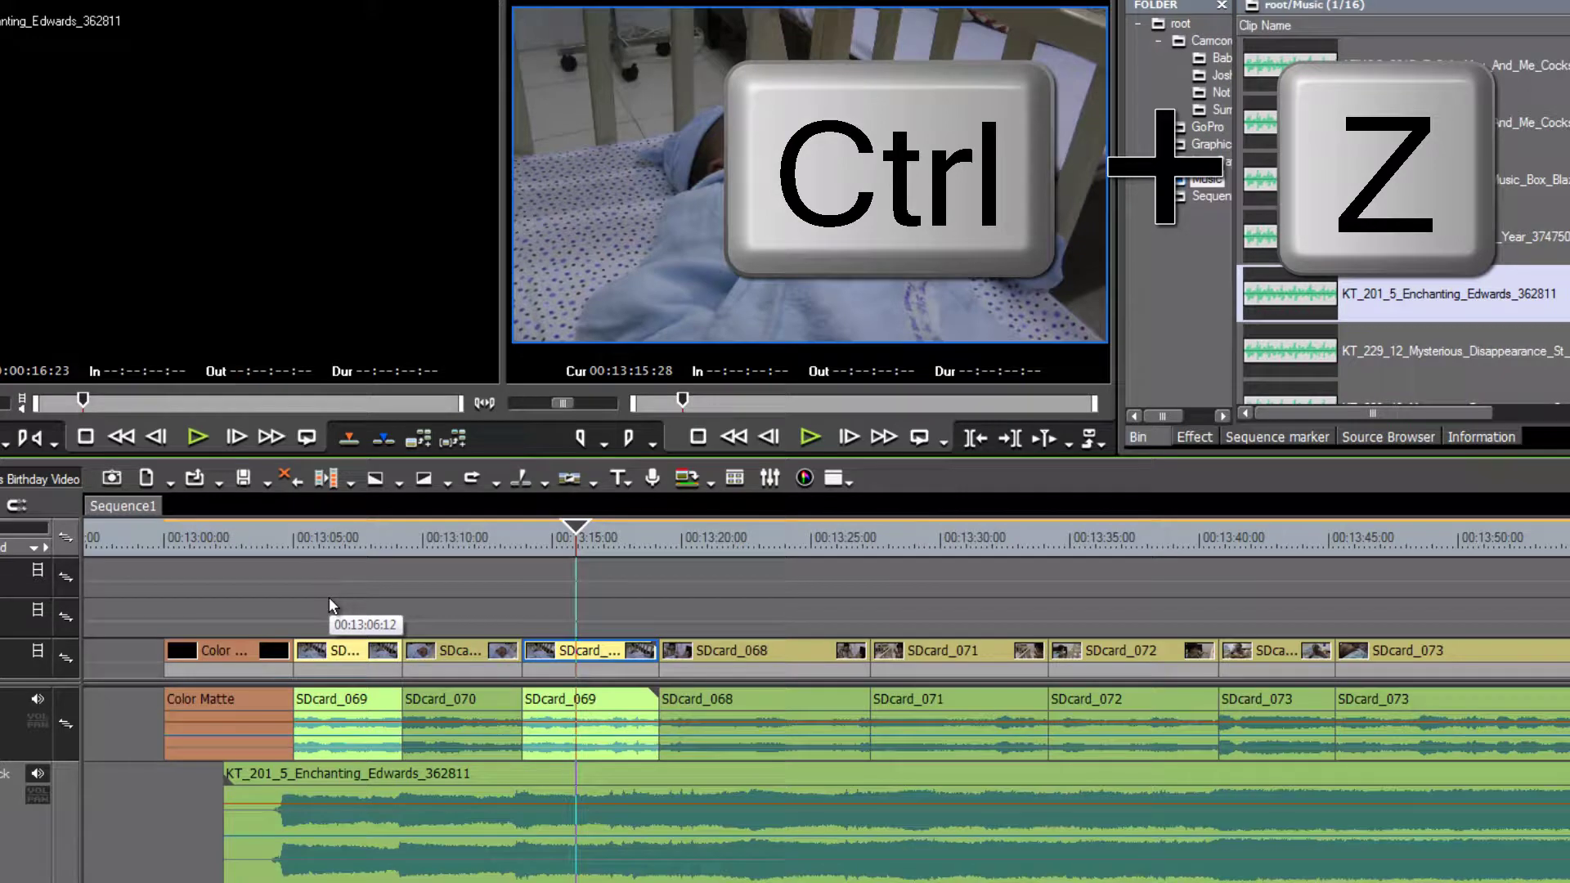
{"action": "key", "text": "ctrl+z"}
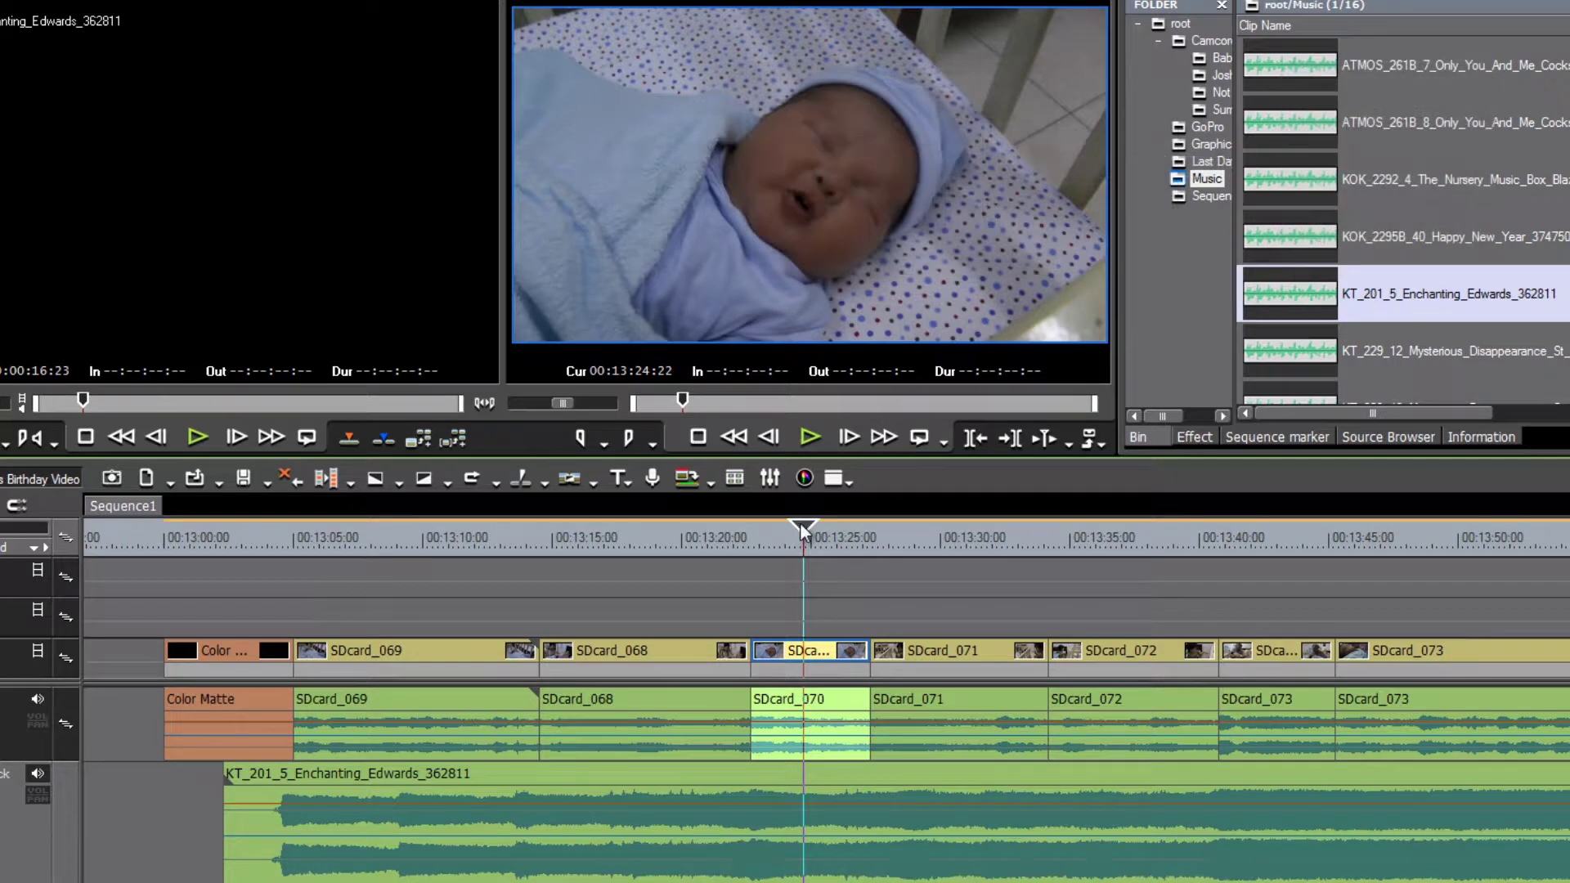
Split SDcard_069 on the music change at 00:13:09:00 and ripple-delete its second part
{"action": "left_click", "coordinate": [555, 539]}
{"action": "left_click_drag", "start_coordinate": [533, 566], "coordinate": [394, 585]}
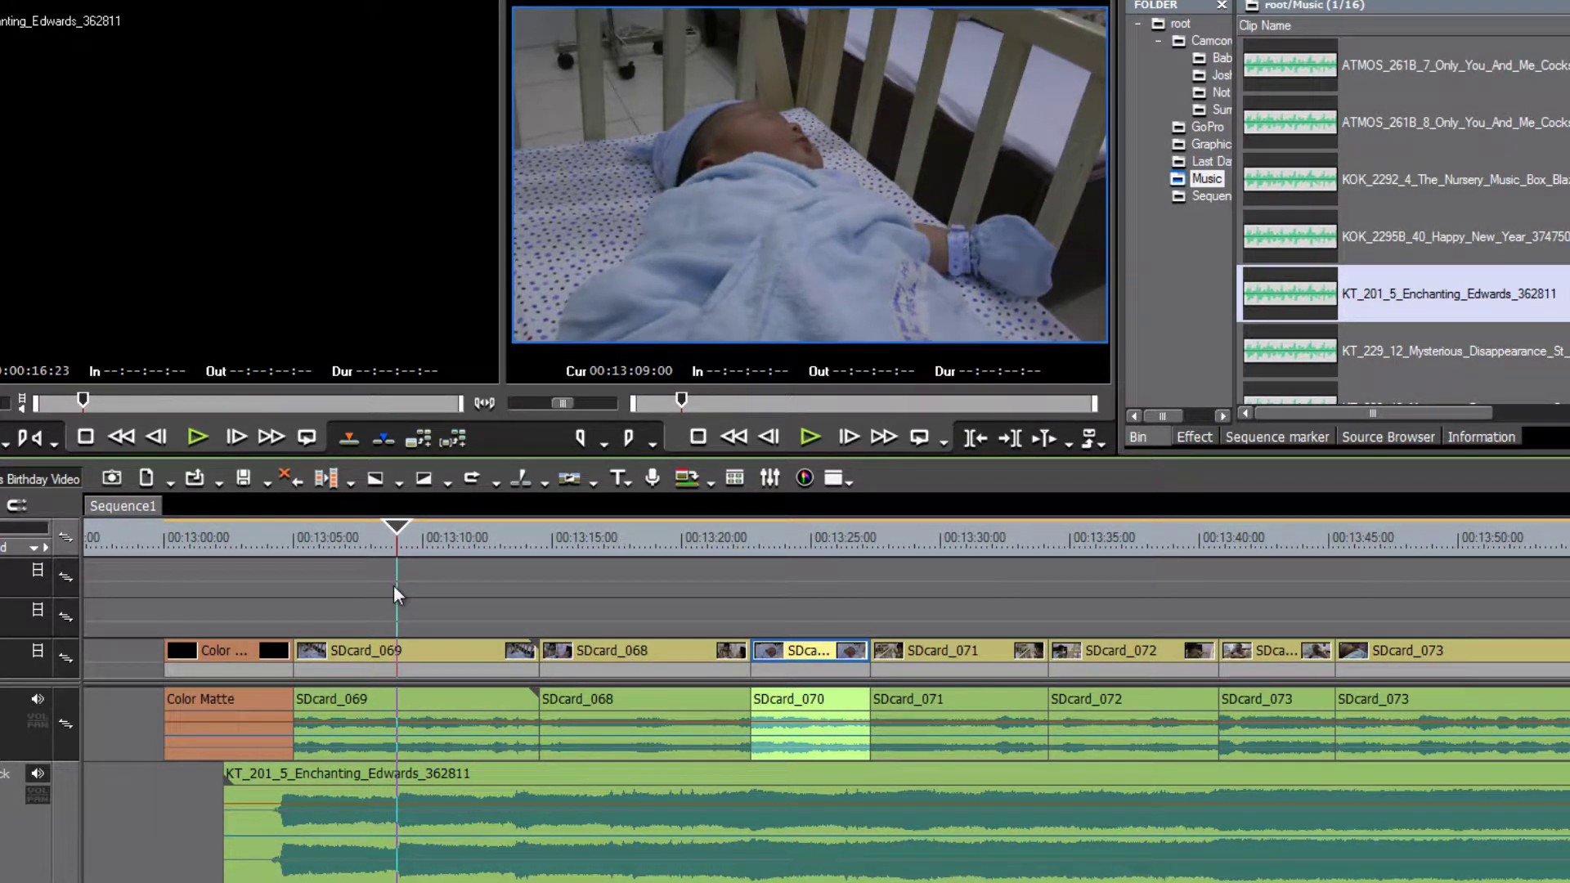
{"action": "left_click", "coordinate": [410, 642]}
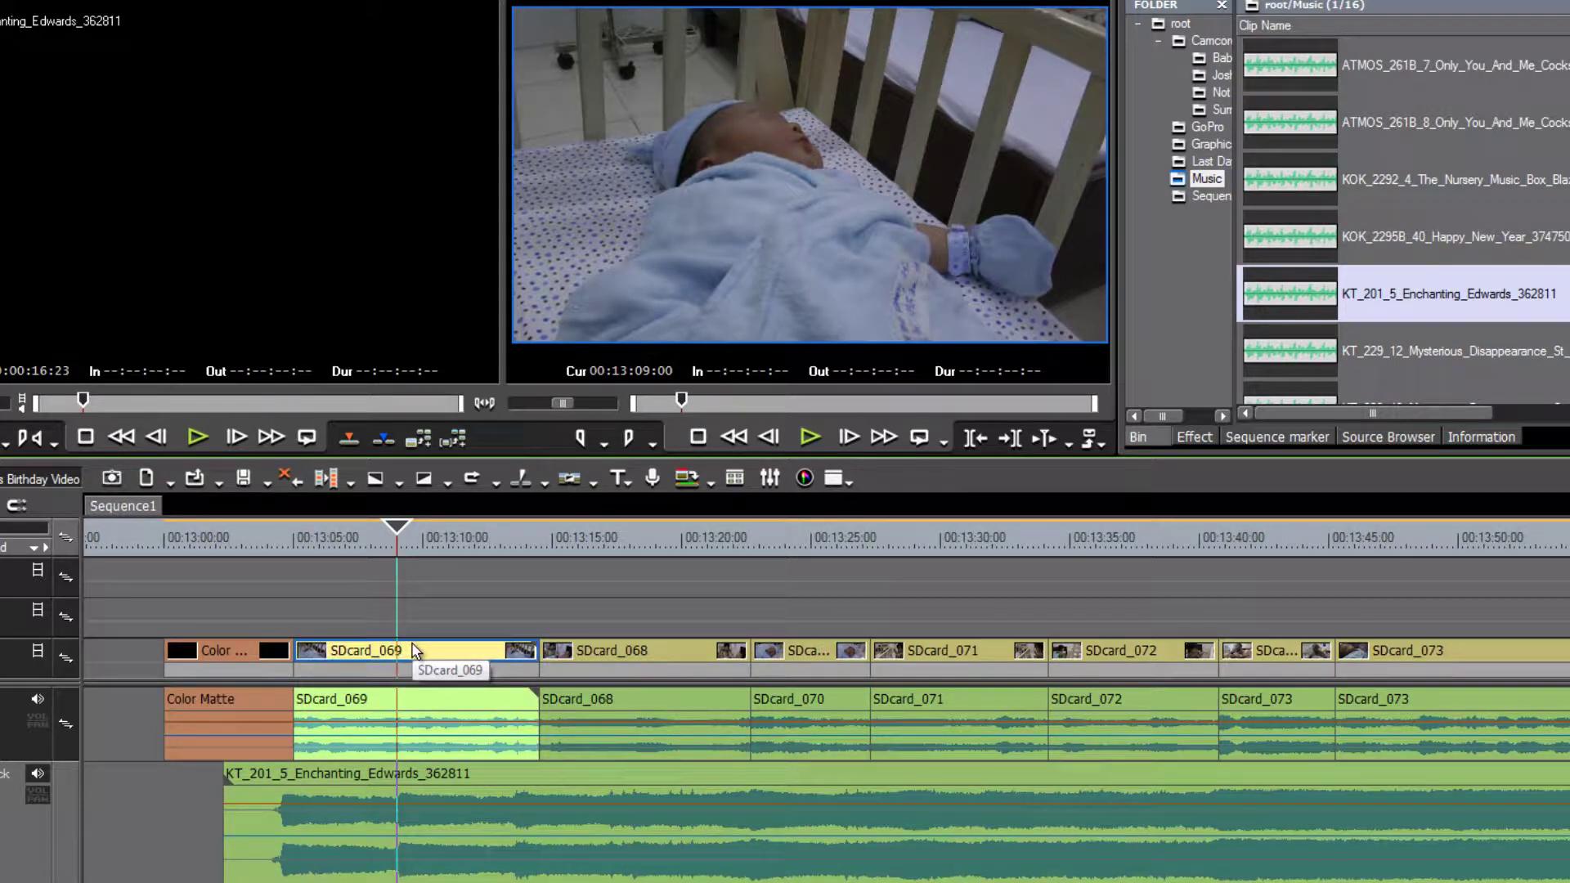
{"action": "key", "text": "c"}
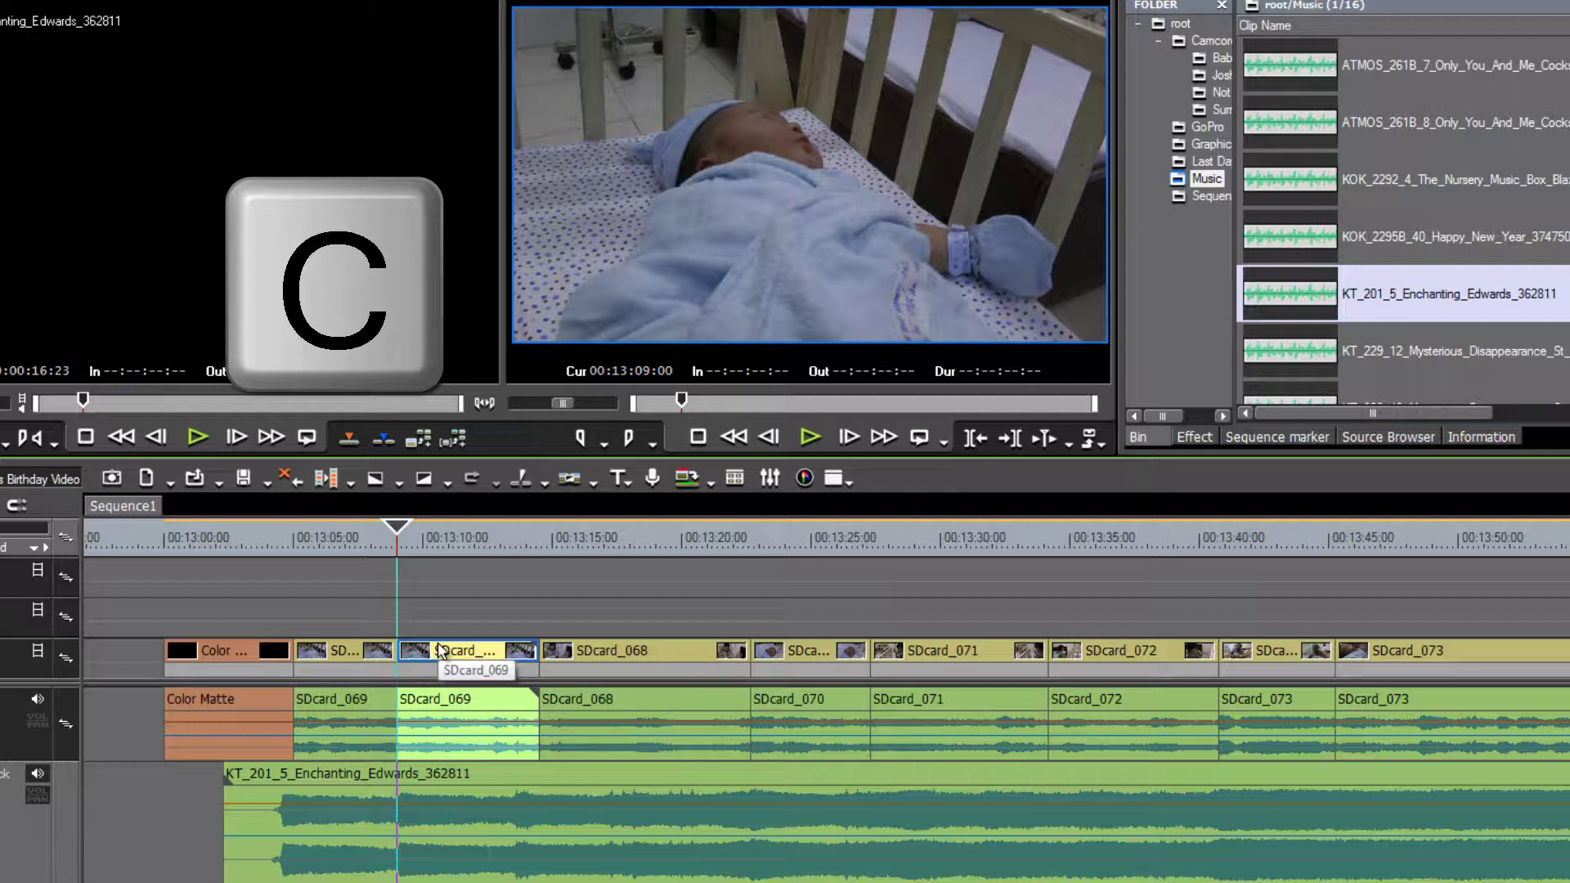
{"action": "key", "text": "Delete"}
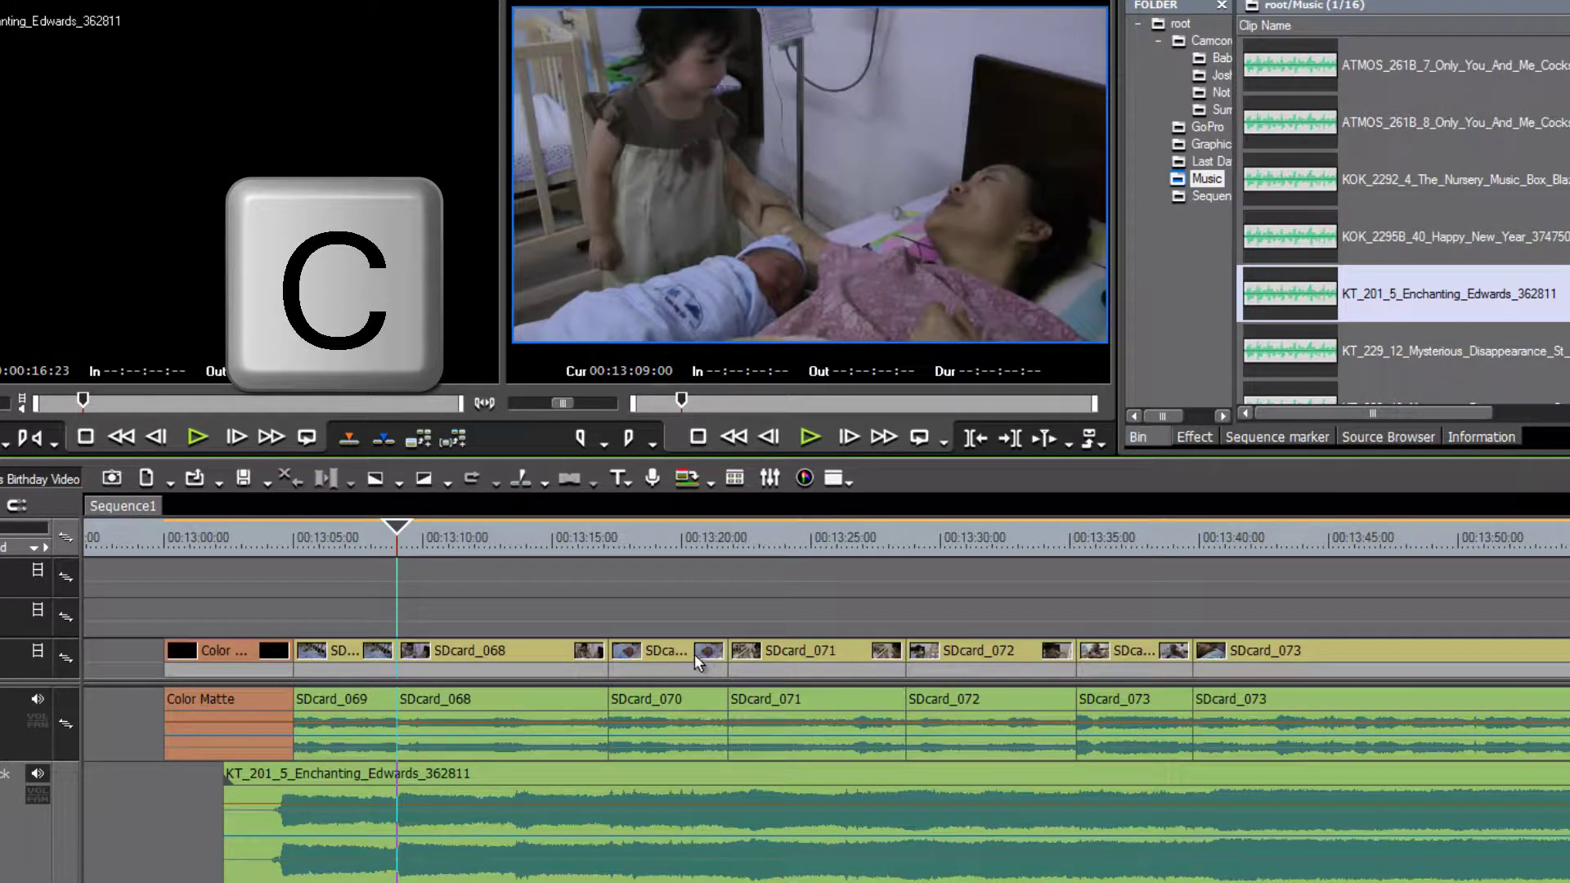
Move SDcard_070 ahead of SDcard_068, directly after the shortened SDcard_069, and play through the new arrangement
{"action": "left_click_drag", "start_coordinate": [690, 652], "coordinate": [483, 660]}
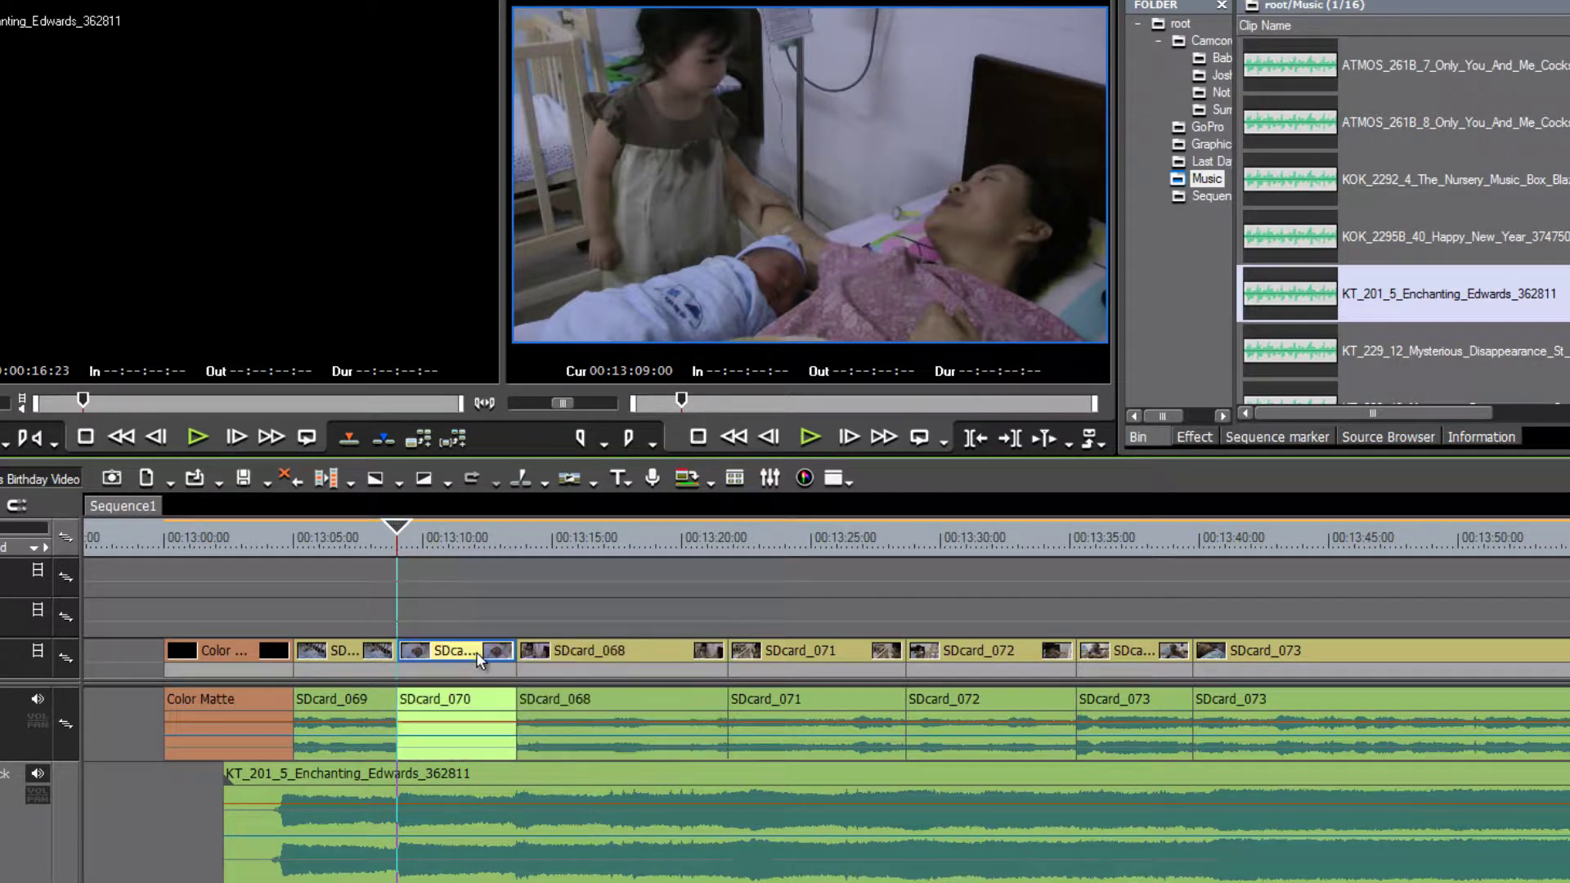
{"action": "left_click", "coordinate": [577, 556]}
{"action": "left_click_drag", "start_coordinate": [579, 556], "coordinate": [443, 556]}
{"action": "key", "text": "space"}
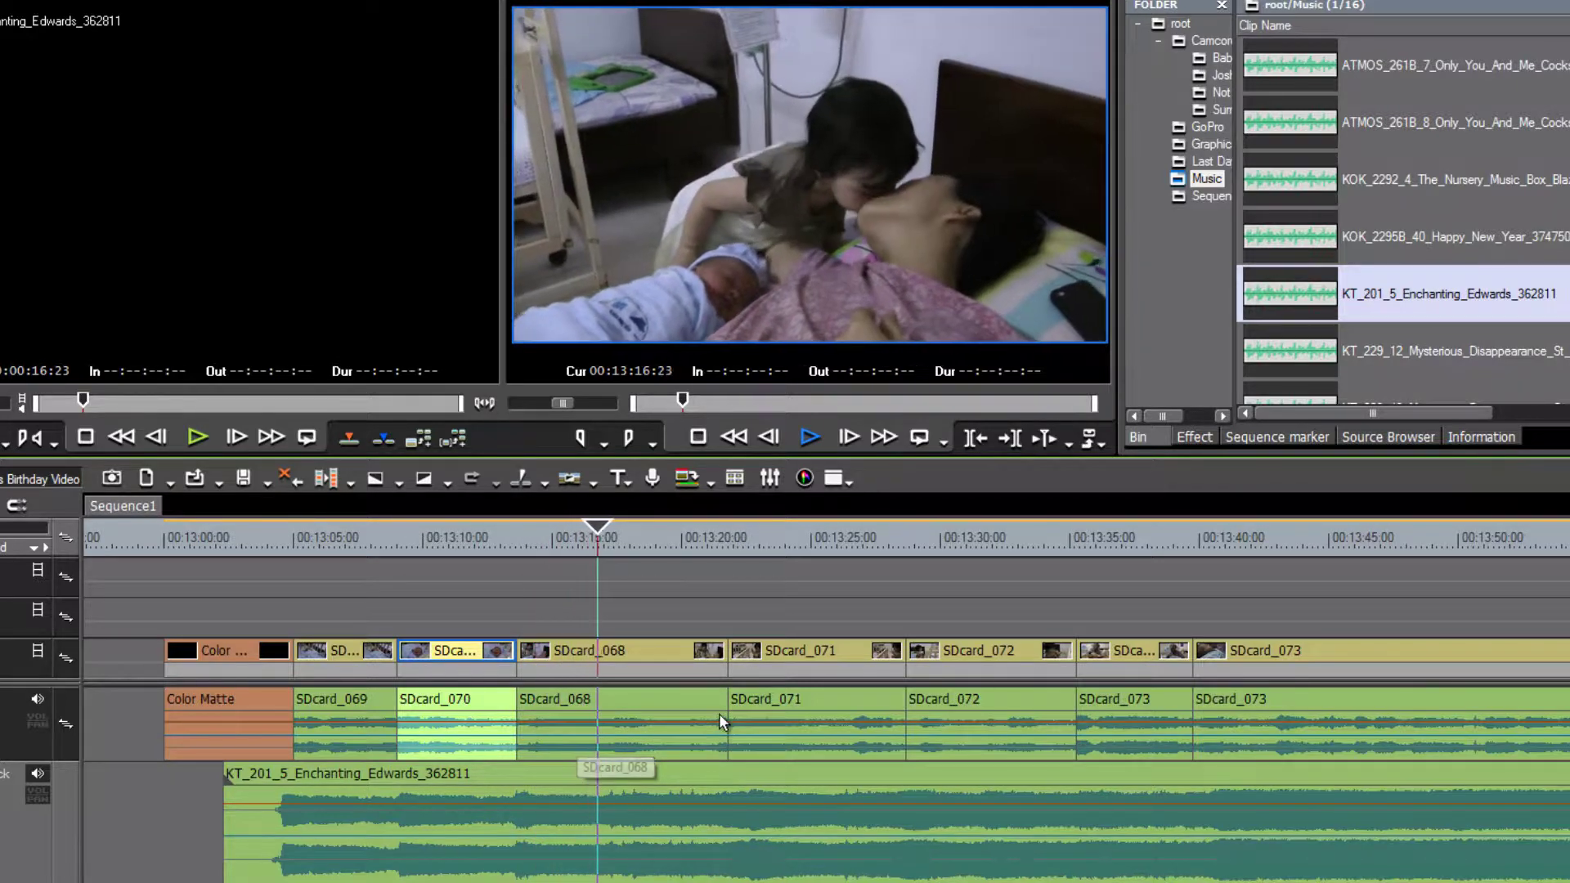
Stop playback, split SDcard_068 at 00:13:18:00, and ripple-delete its second part
{"action": "key", "text": "space"}
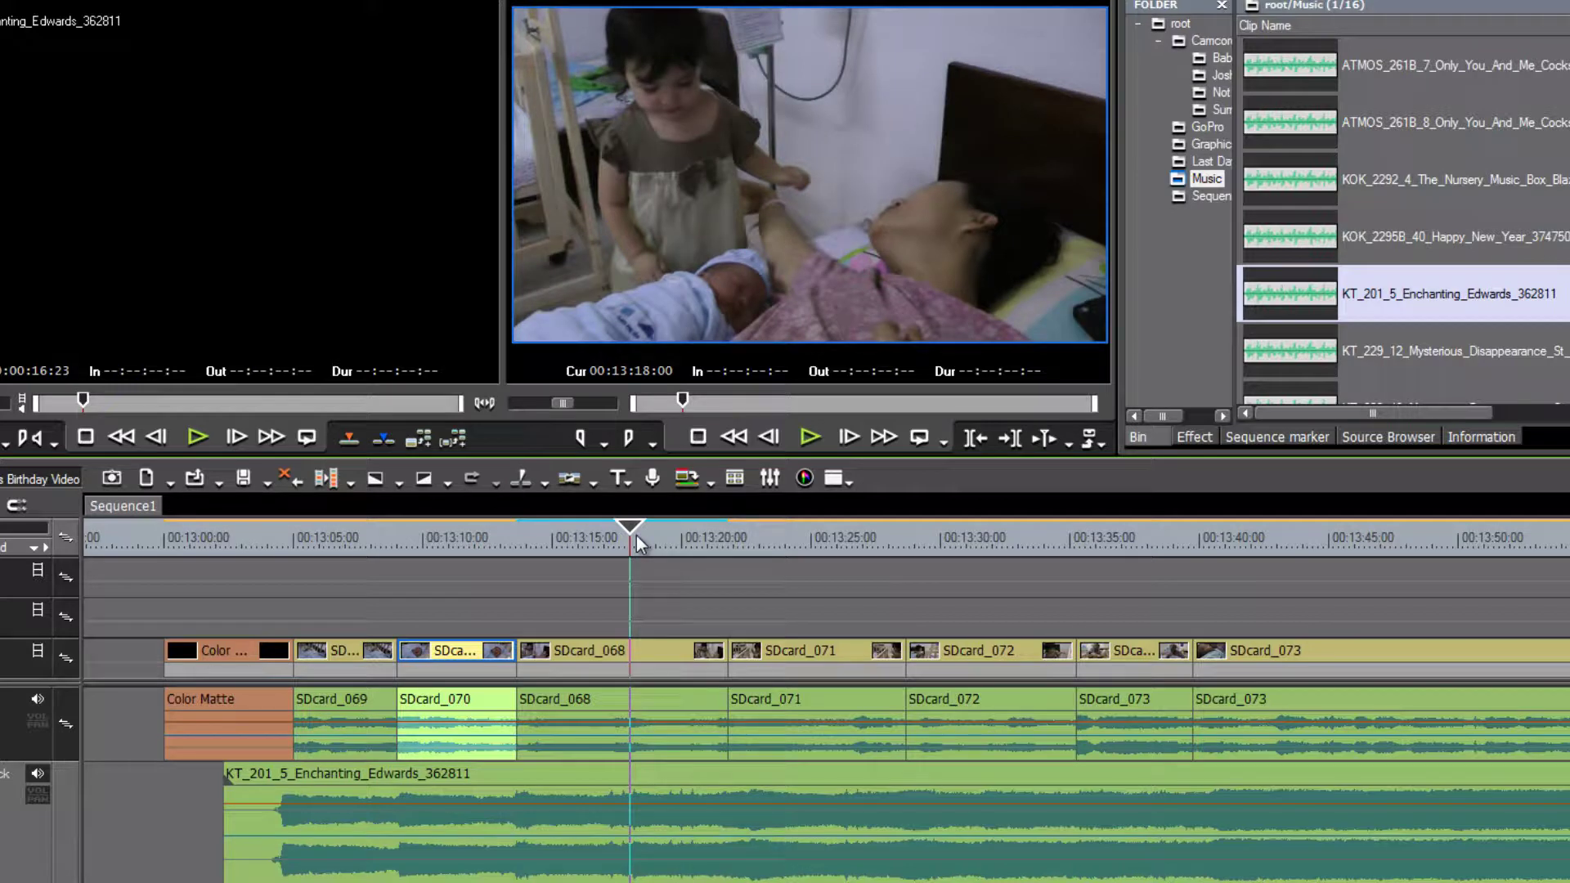
{"action": "left_click", "coordinate": [644, 650]}
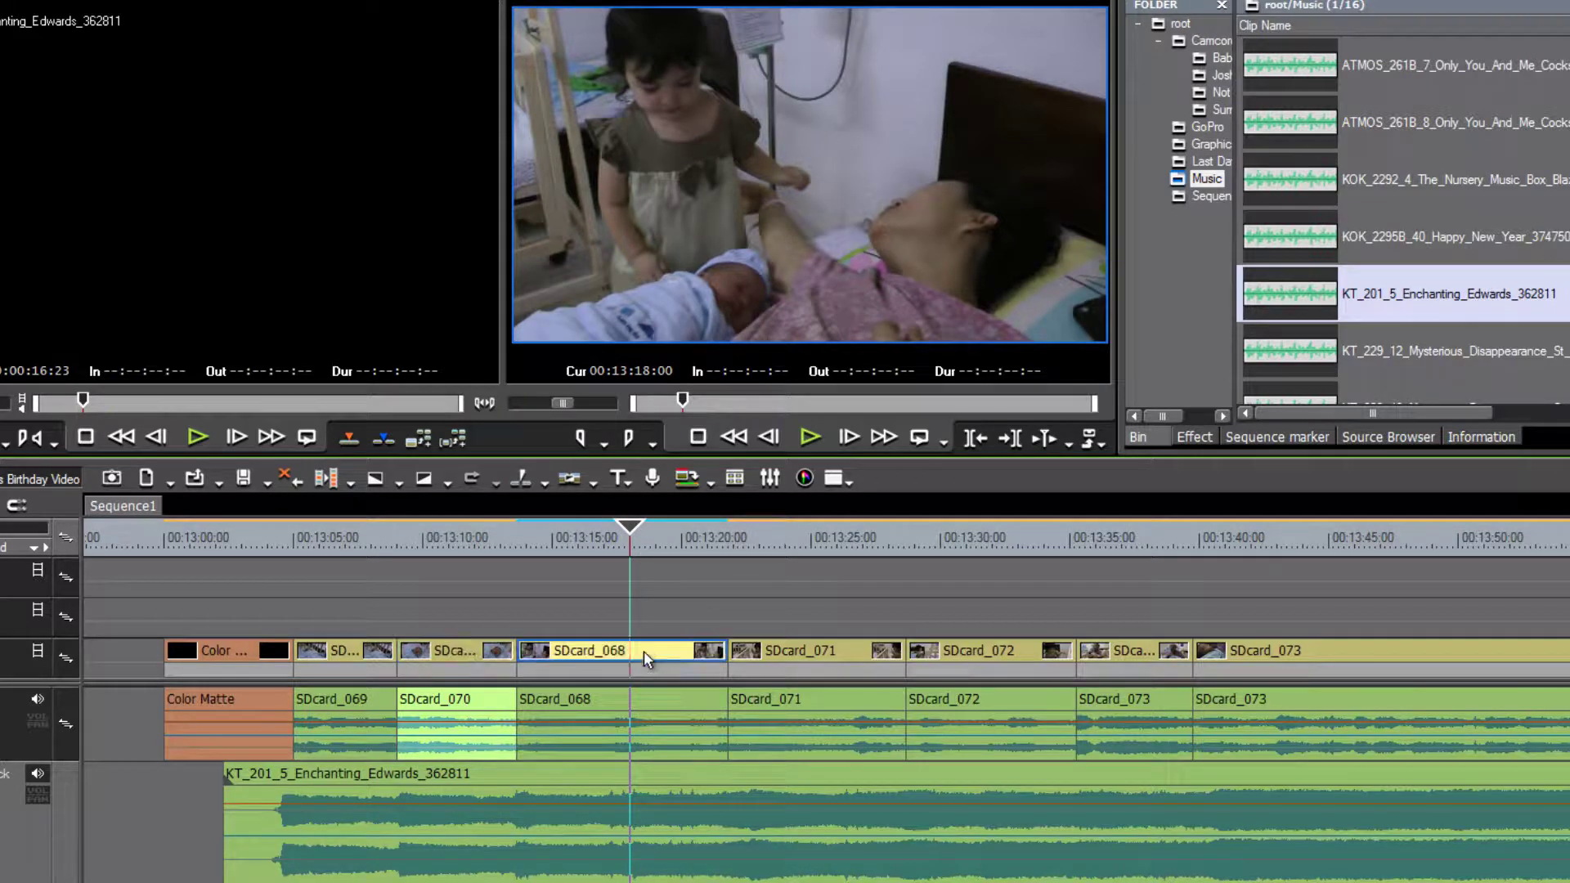
{"action": "key", "text": "c"}
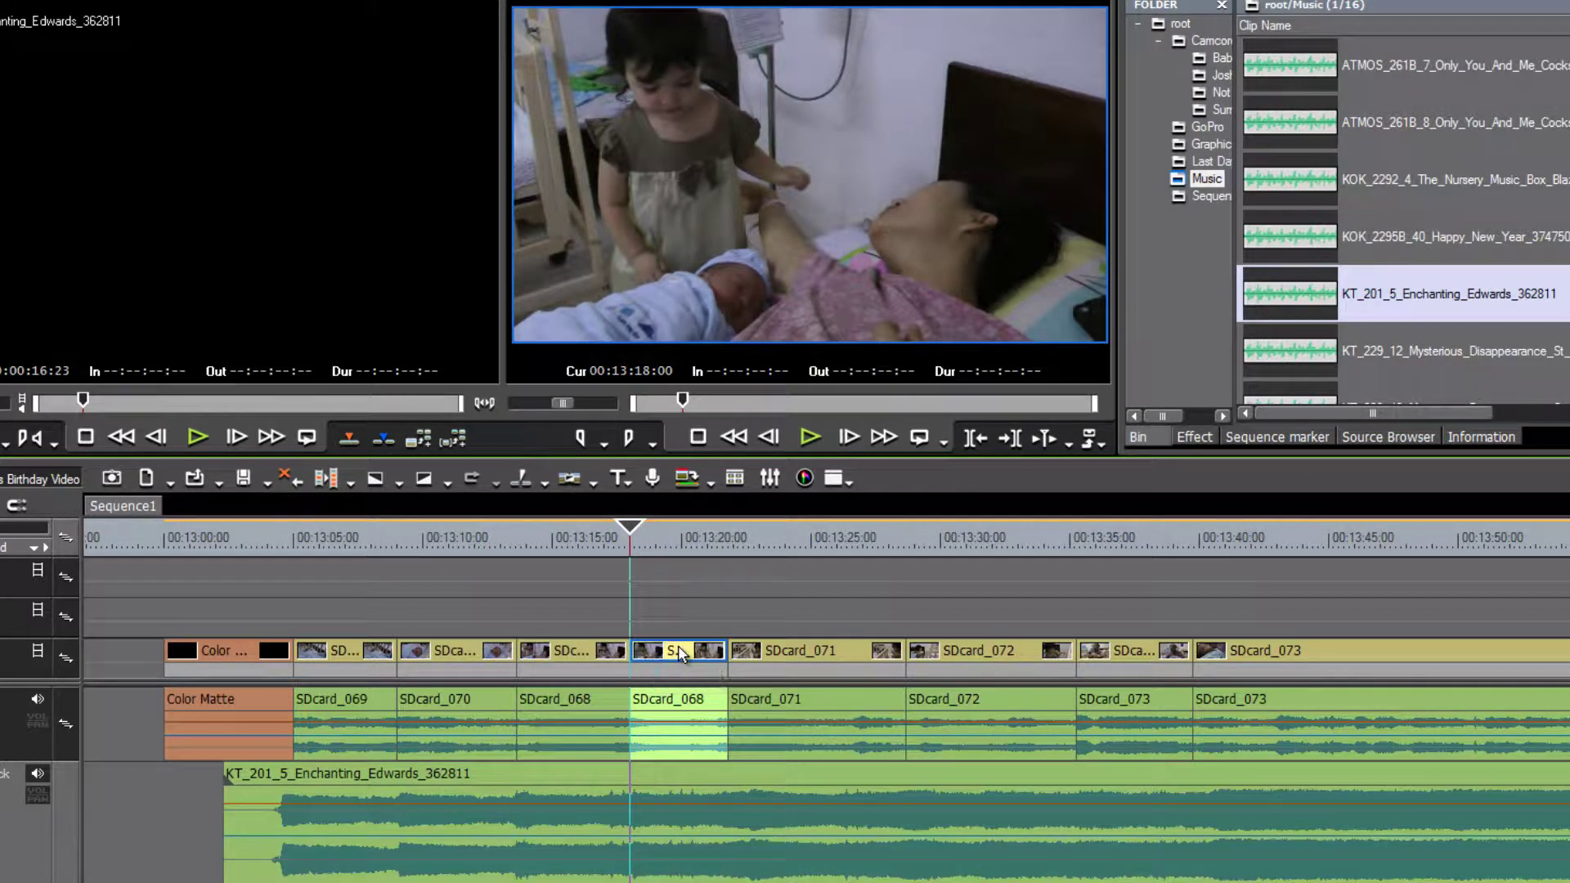
{"action": "key", "text": "alt+Delete"}
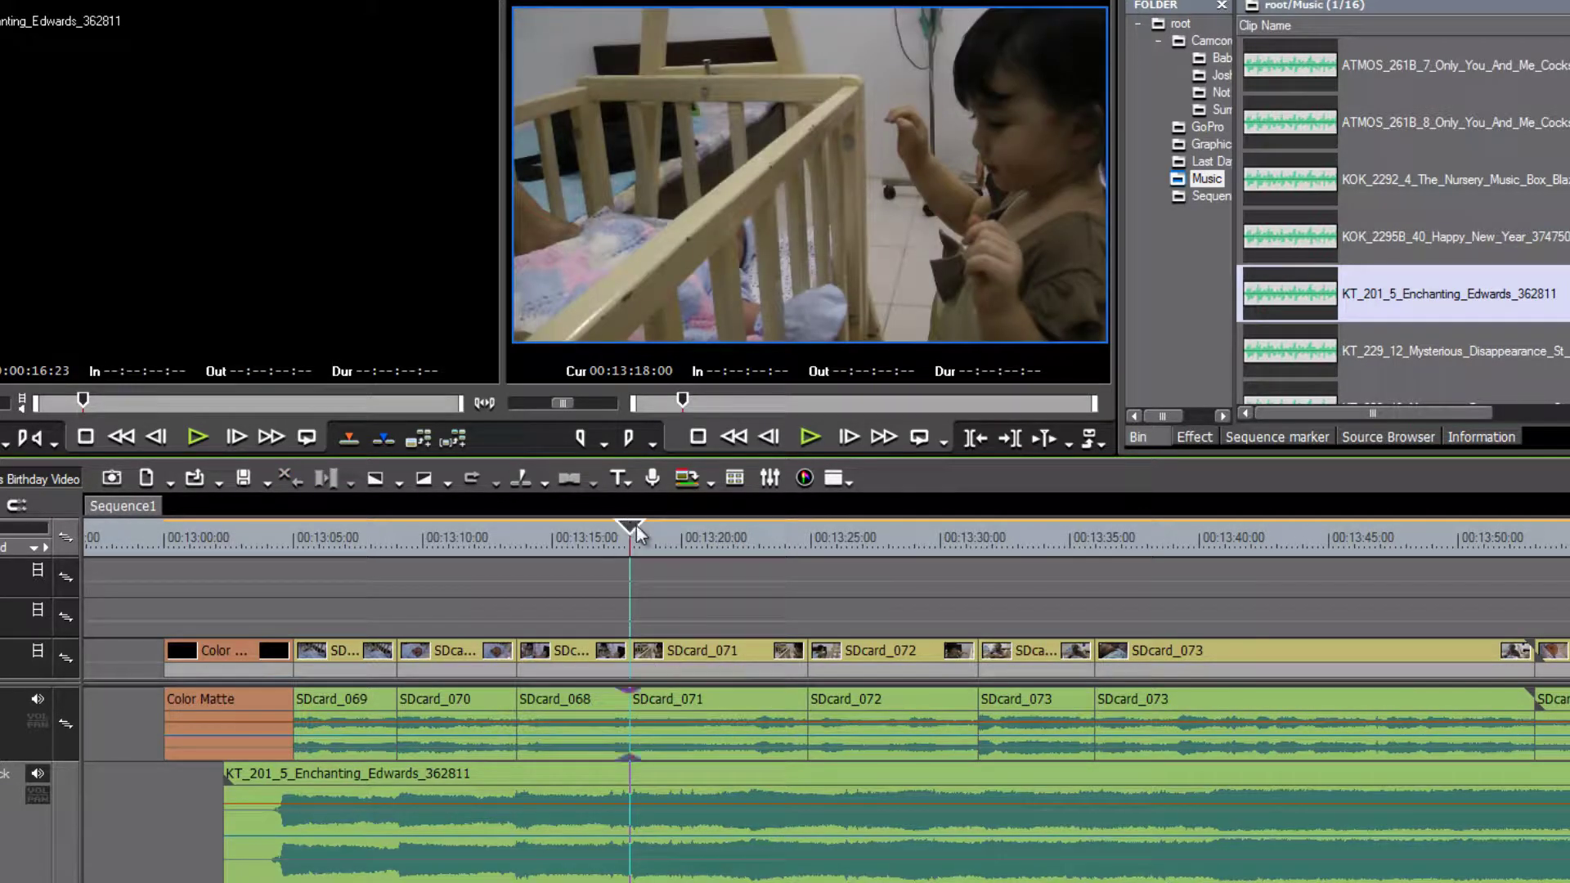
Play across the cut into SDcard_071 and ripple-trim 00:00:01:28 off the start of that clip
{"action": "left_click_drag", "start_coordinate": [634, 530], "coordinate": [581, 547]}
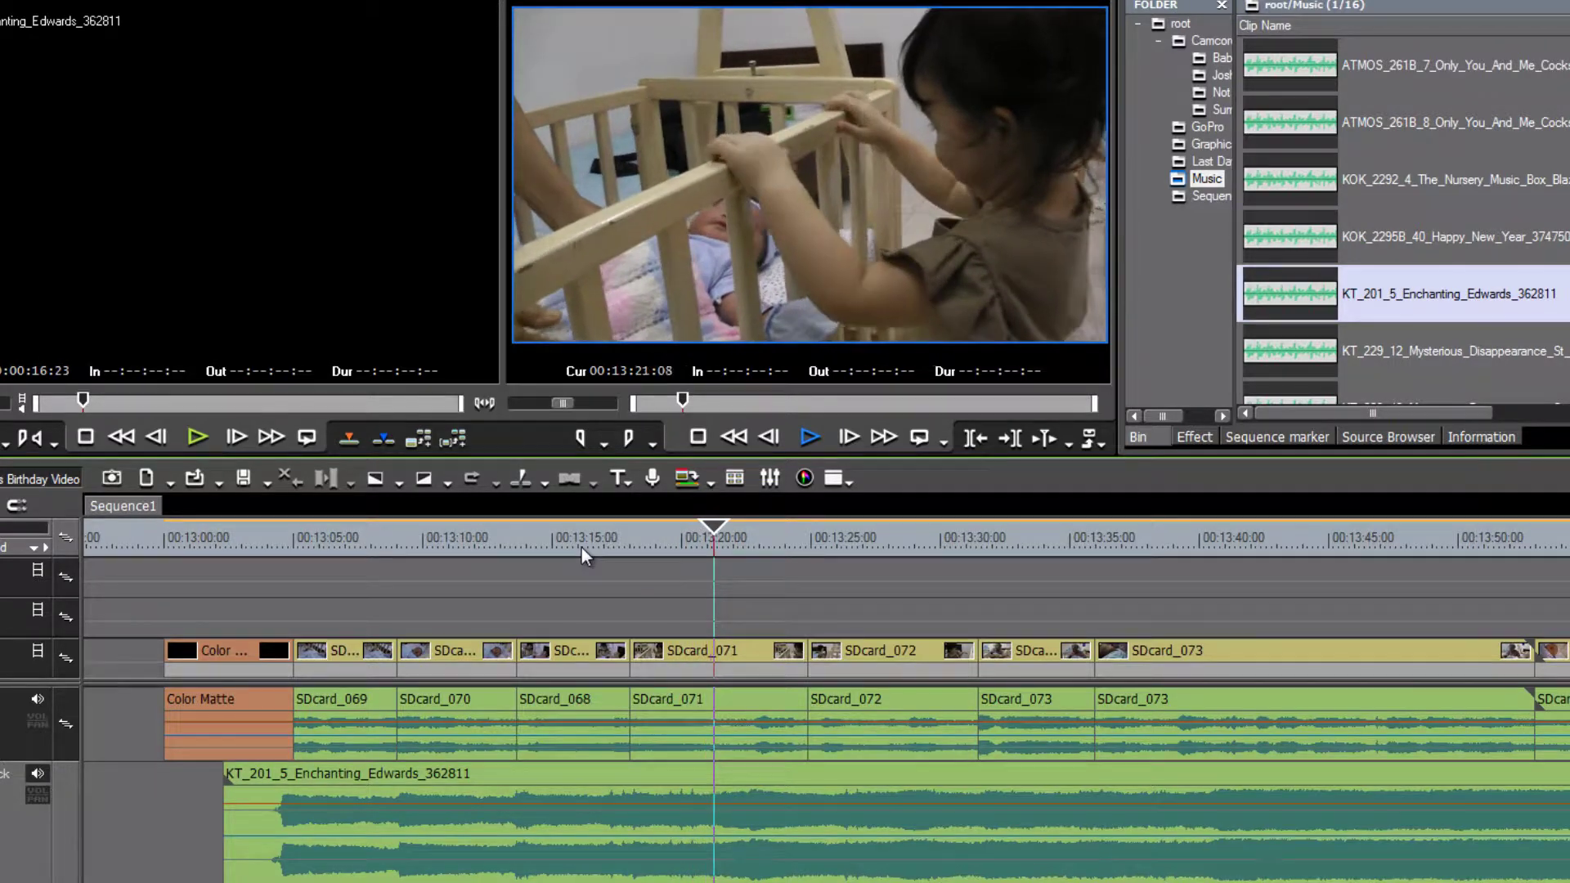
{"action": "key", "text": "space"}
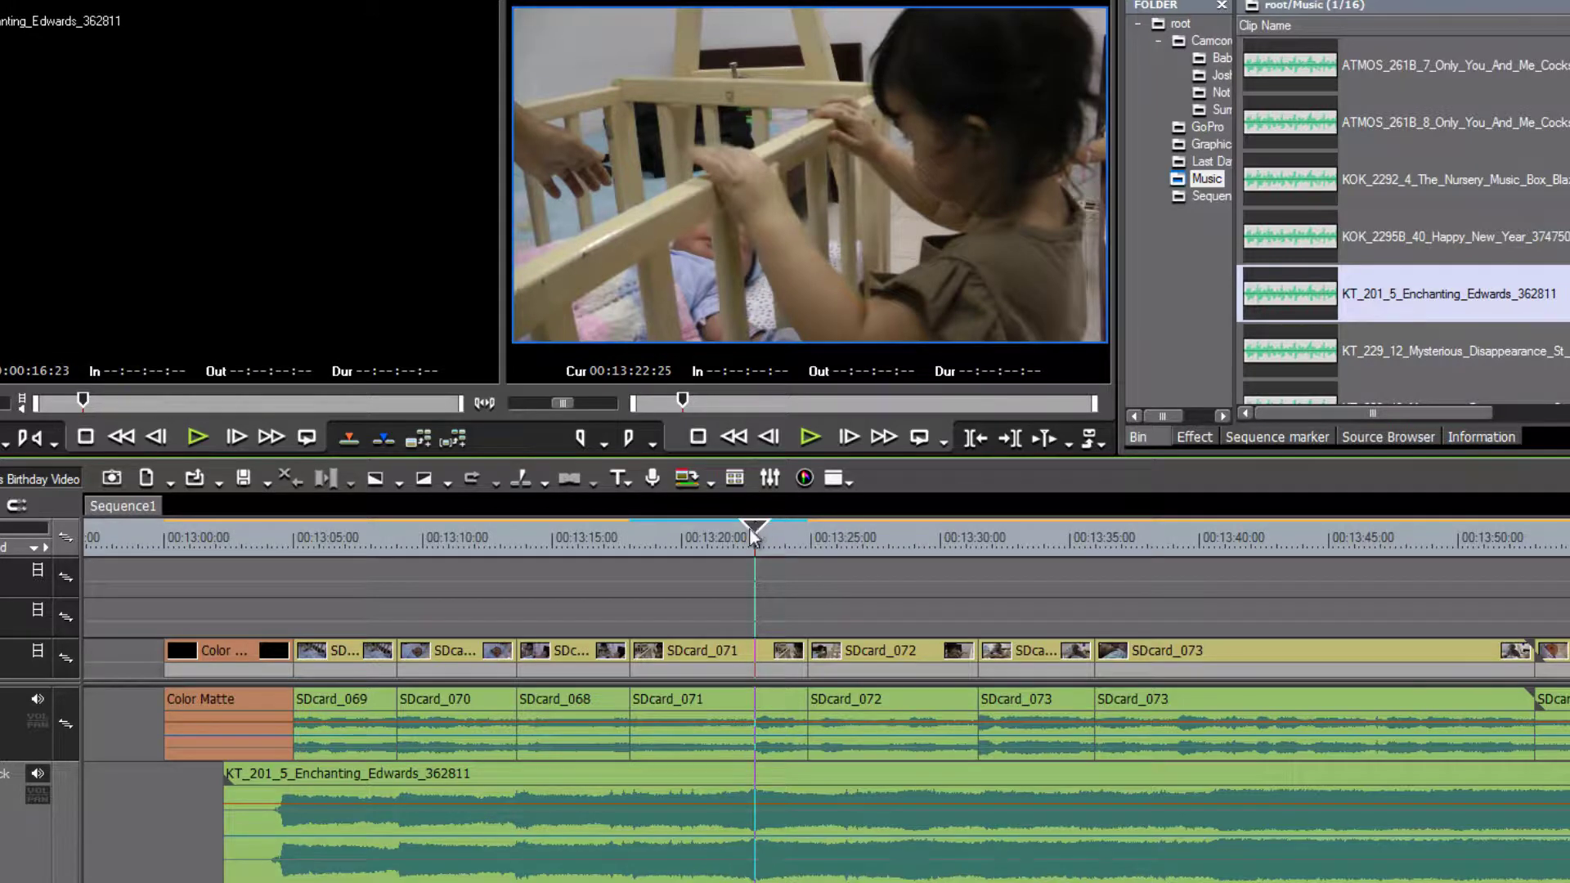
{"action": "left_click_drag", "start_coordinate": [753, 532], "coordinate": [739, 542]}
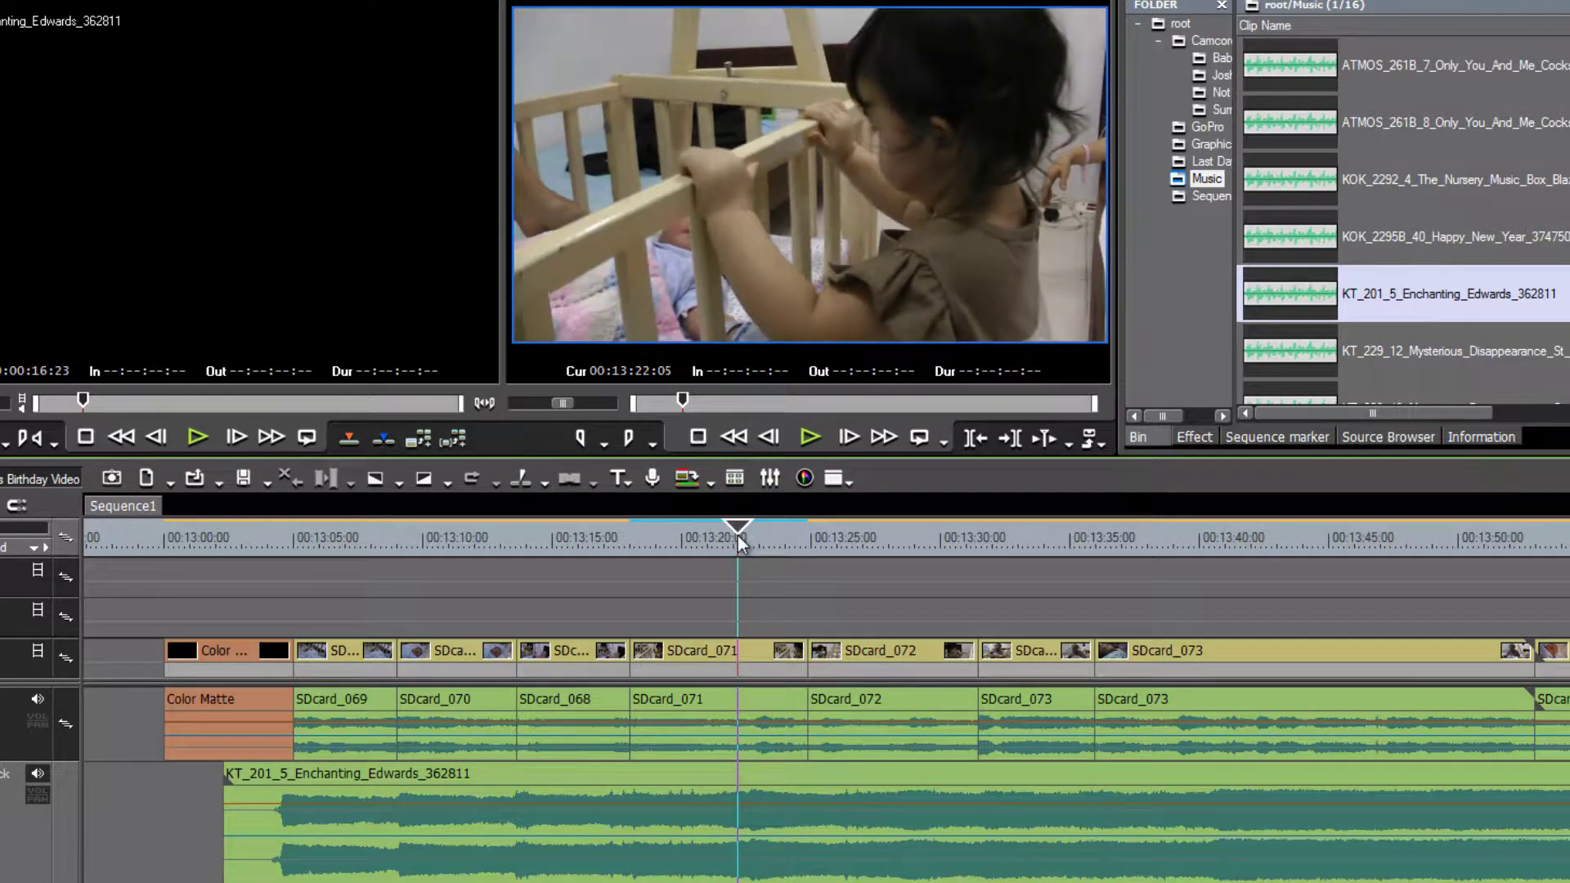
{"action": "left_click", "coordinate": [638, 658]}
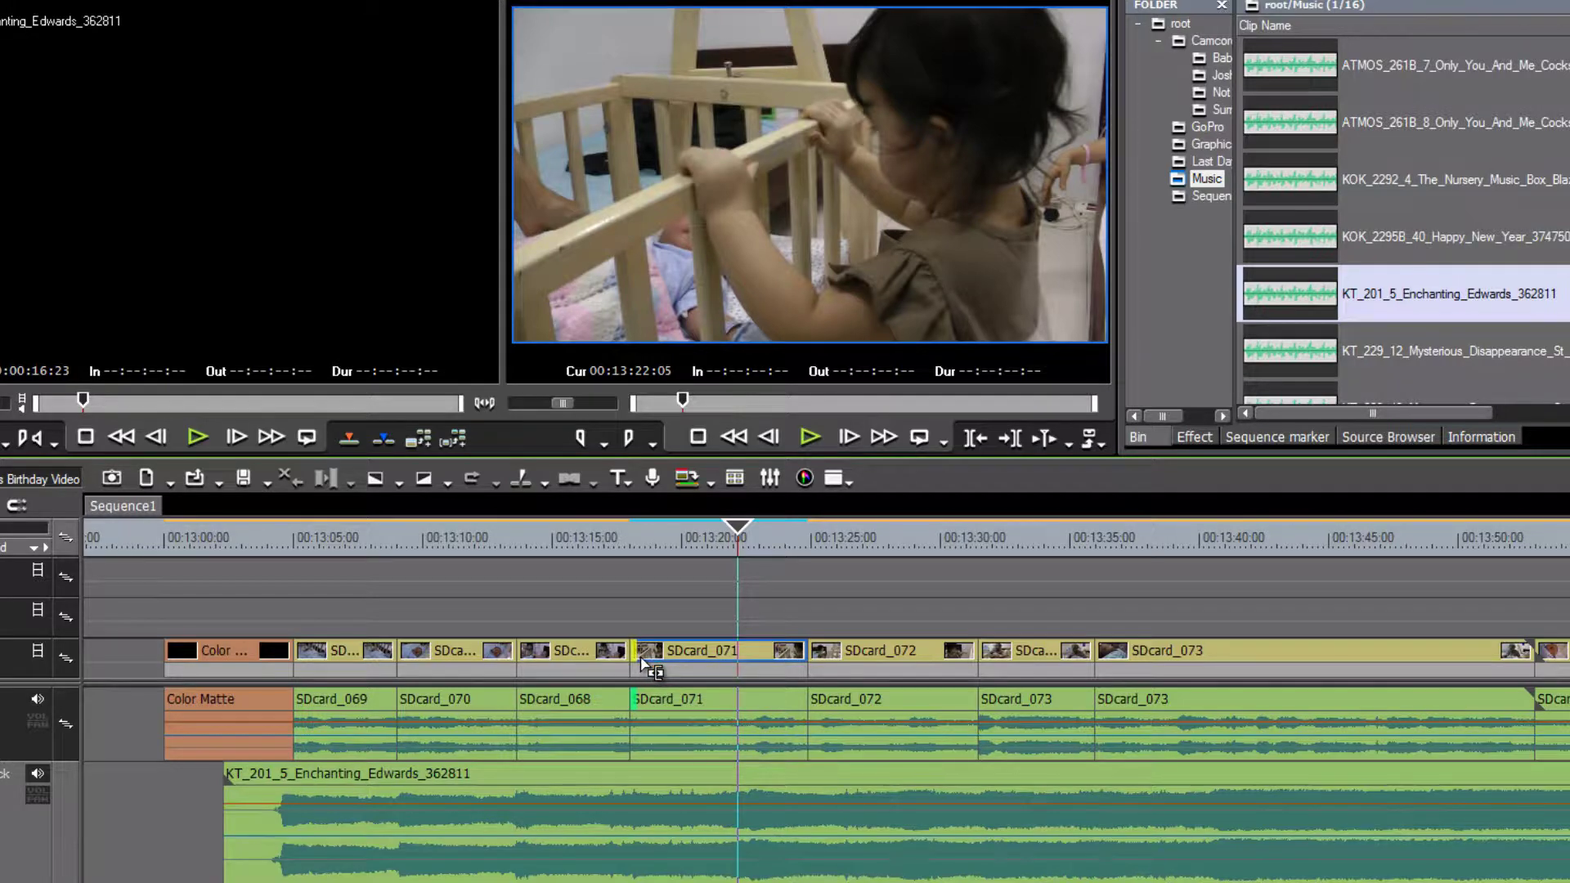
{"action": "left_click_drag", "start_coordinate": [642, 664], "coordinate": [693, 663]}
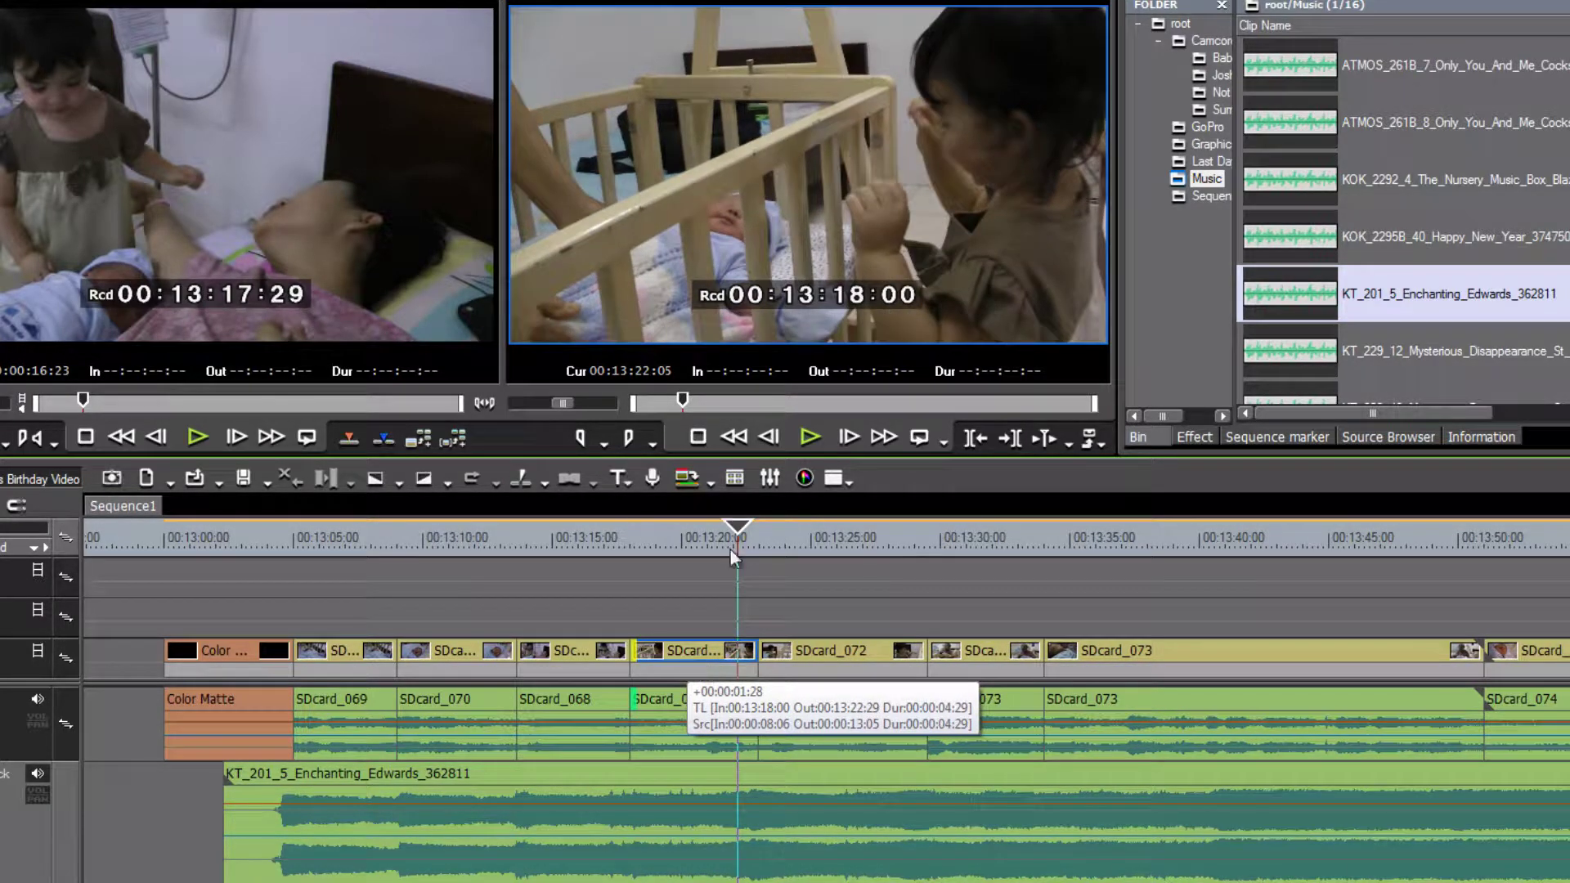
Play through SDcard_071 to the music change and roll its cut with SDcard_072 back to 00:13:22:14
{"action": "left_click", "coordinate": [614, 542]}
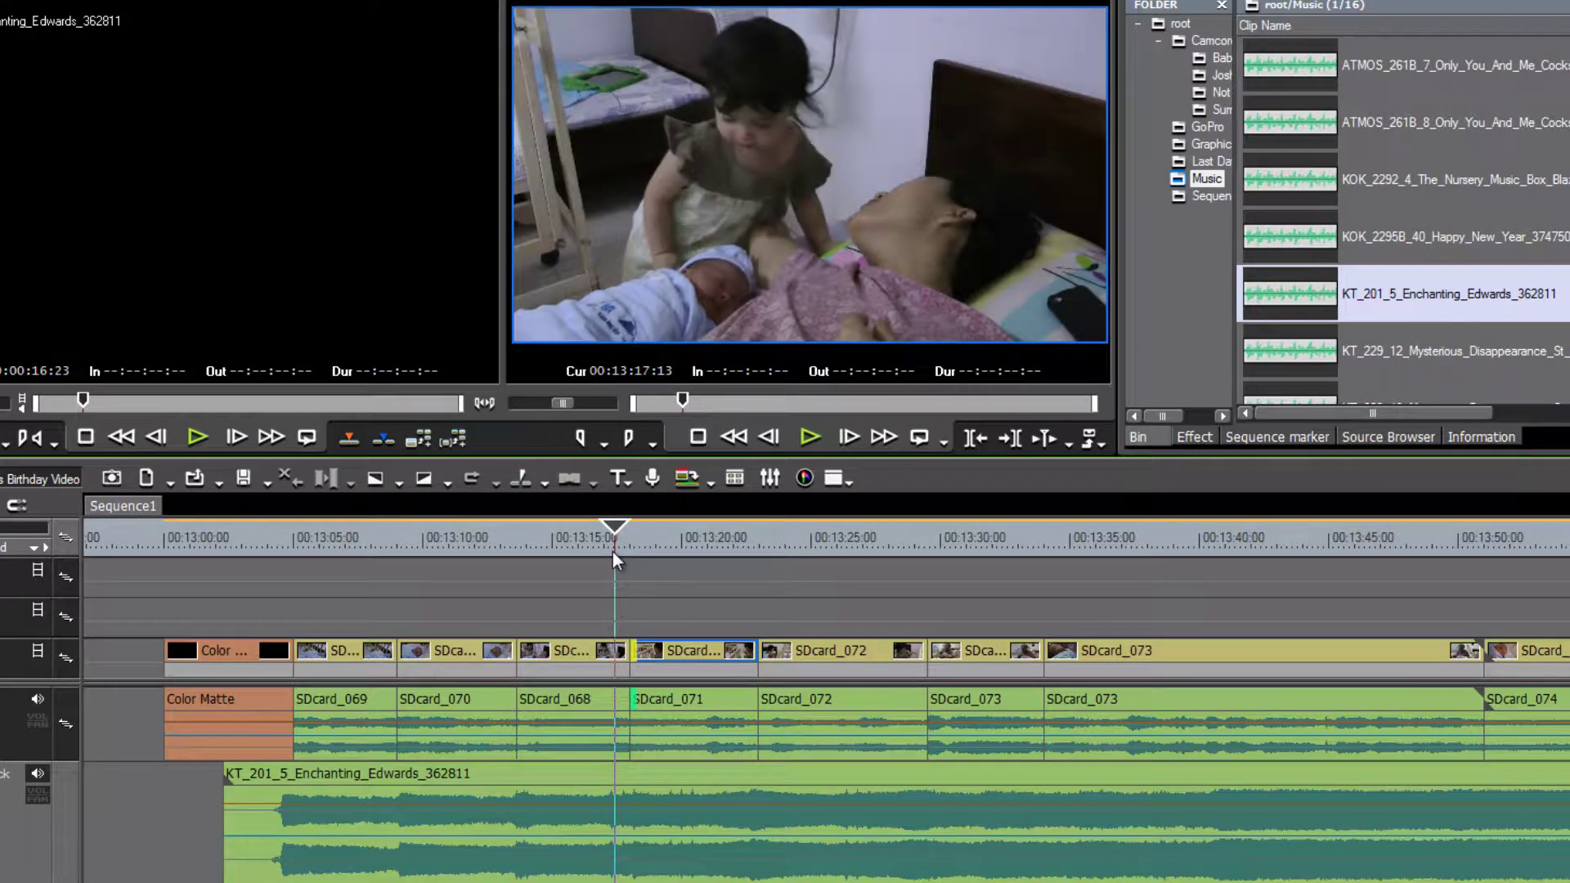
{"action": "key", "text": "space"}
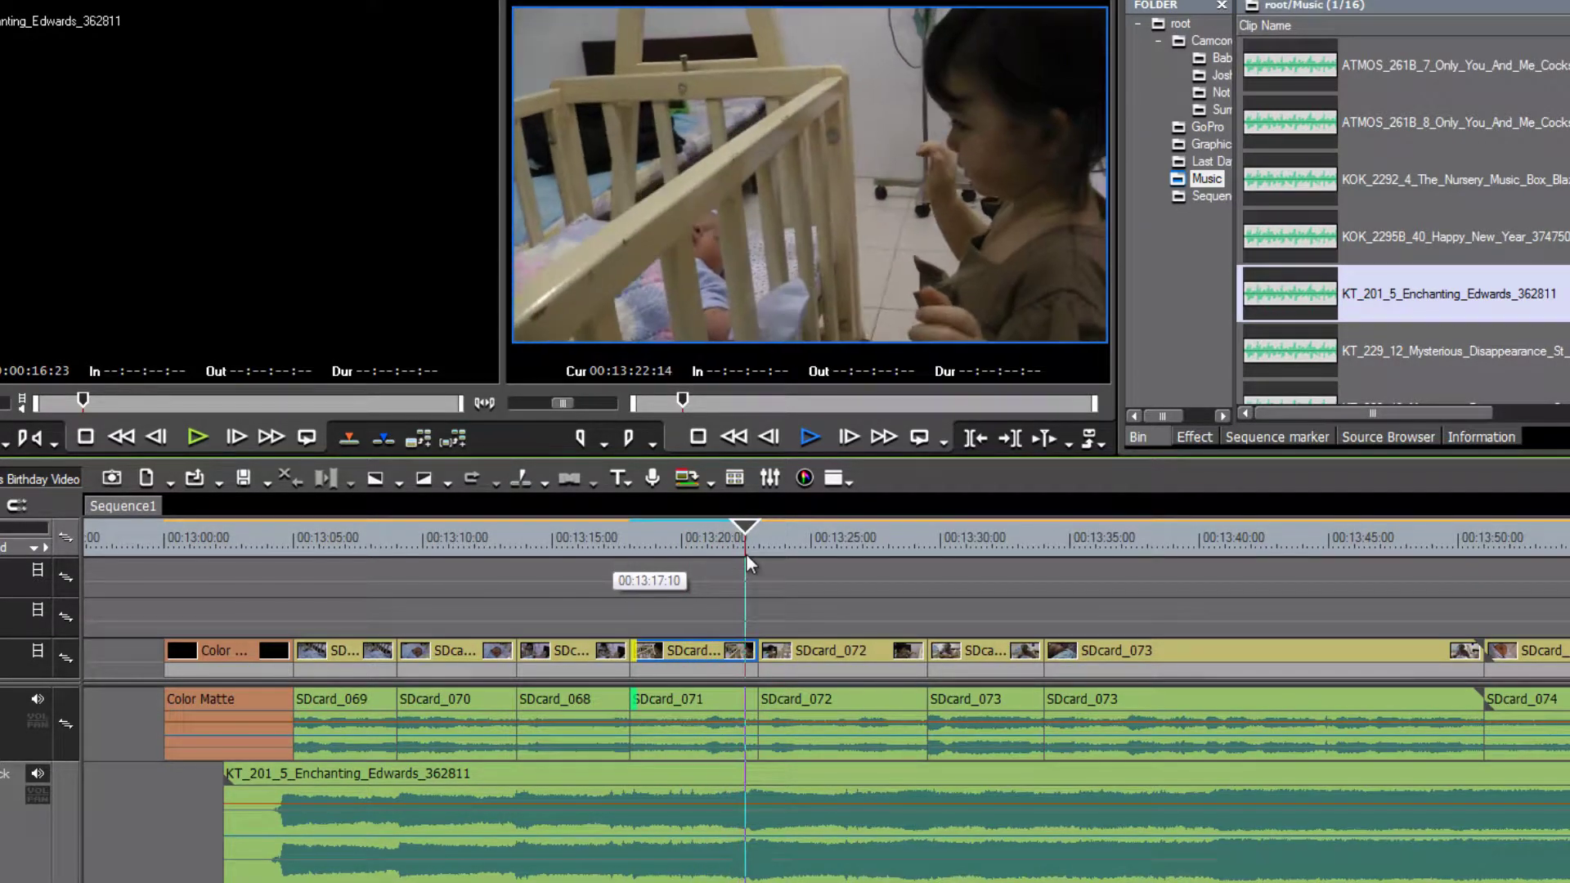
{"action": "left_click_drag", "start_coordinate": [740, 541], "coordinate": [744, 545]}
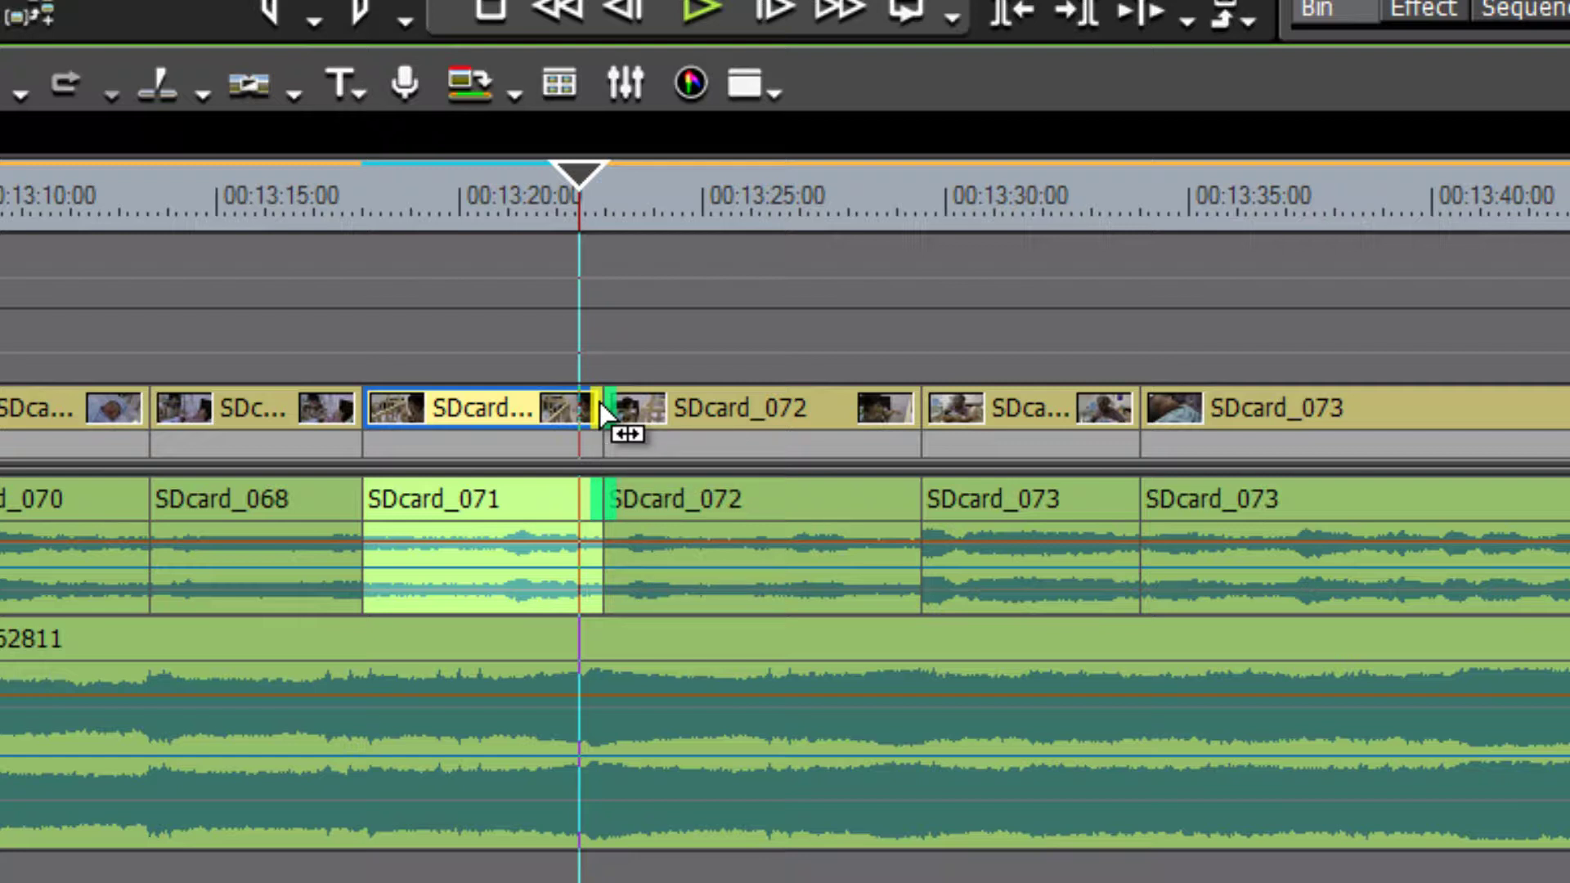
{"action": "left_click_drag", "start_coordinate": [601, 413], "coordinate": [580, 413]}
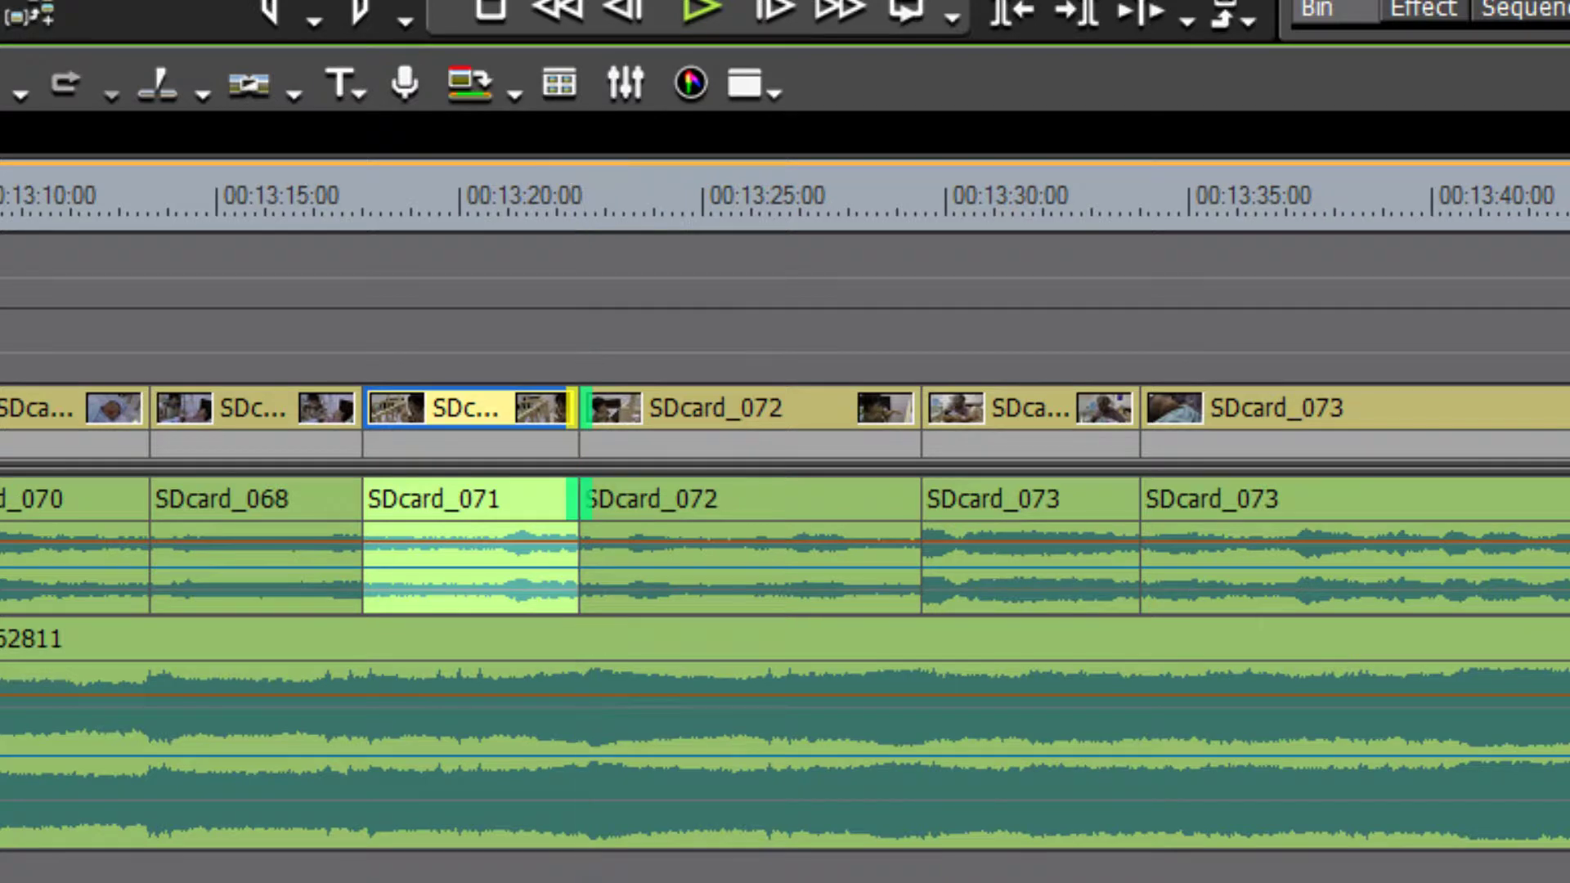
Try to roll the cut between the long SDcard_073 clip and SDcard_074 to a later position
{"action": "key", "text": "Page_Down"}
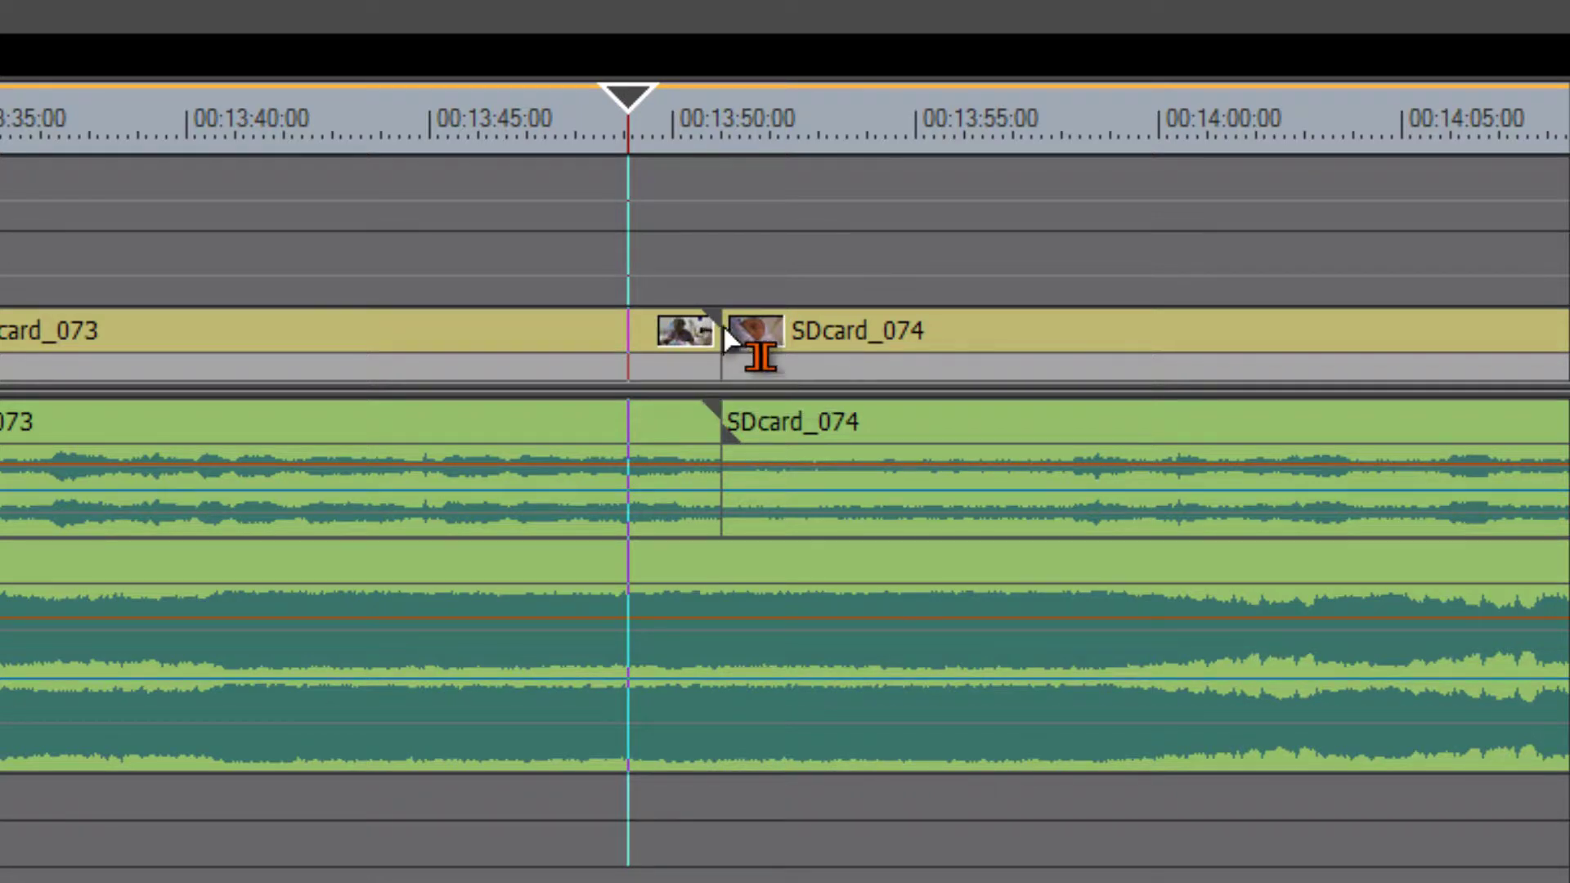
{"action": "left_click_drag", "start_coordinate": [632, 91], "coordinate": [734, 139]}
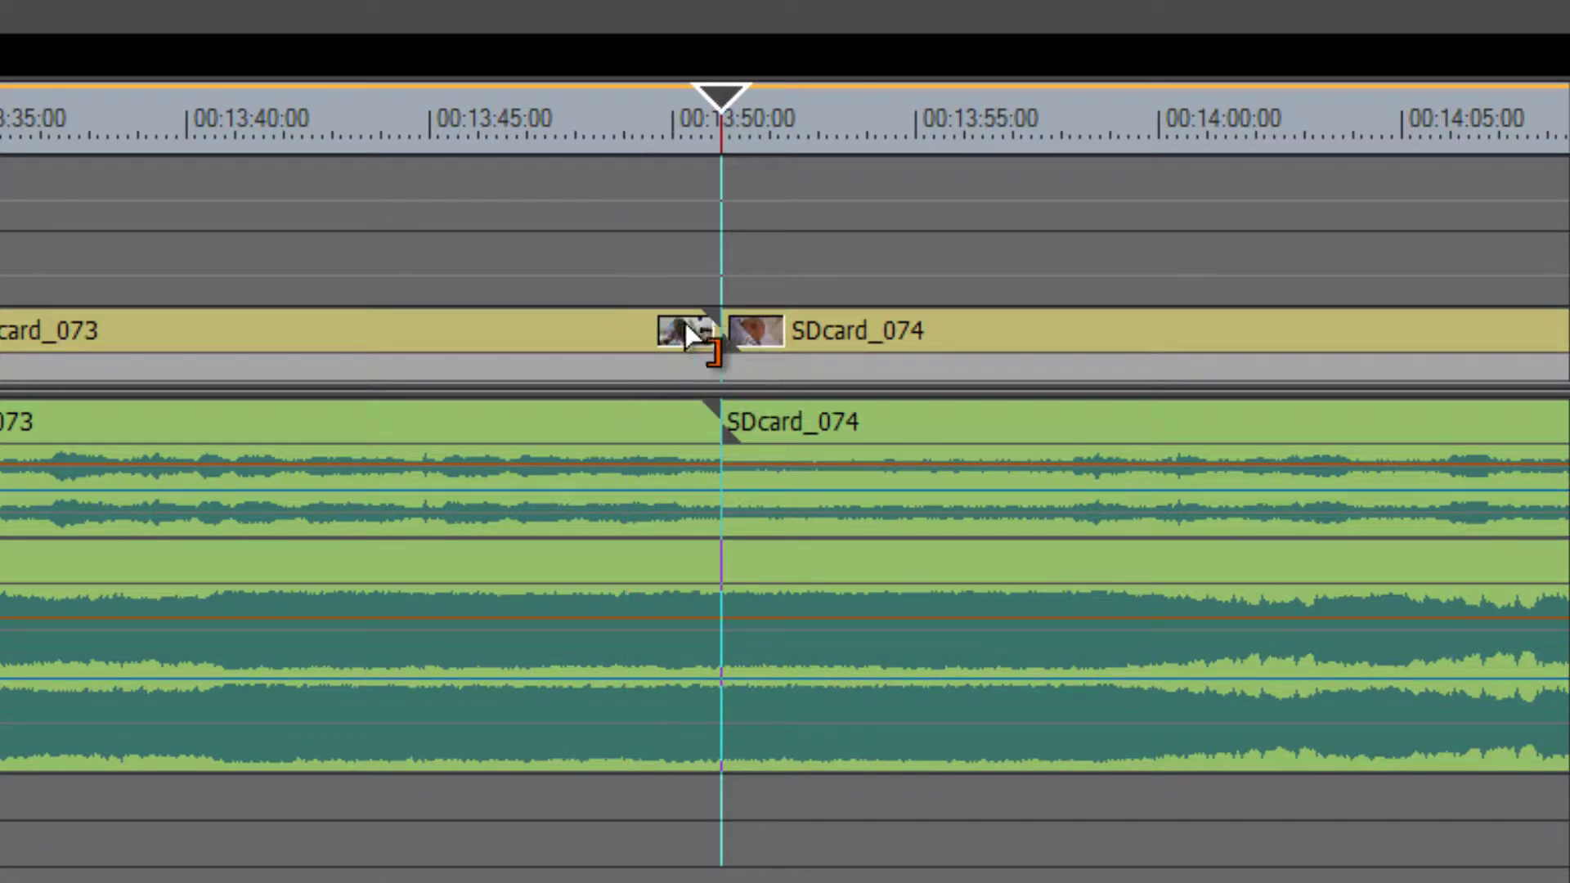
{"action": "left_click_drag", "start_coordinate": [703, 331], "coordinate": [816, 340]}
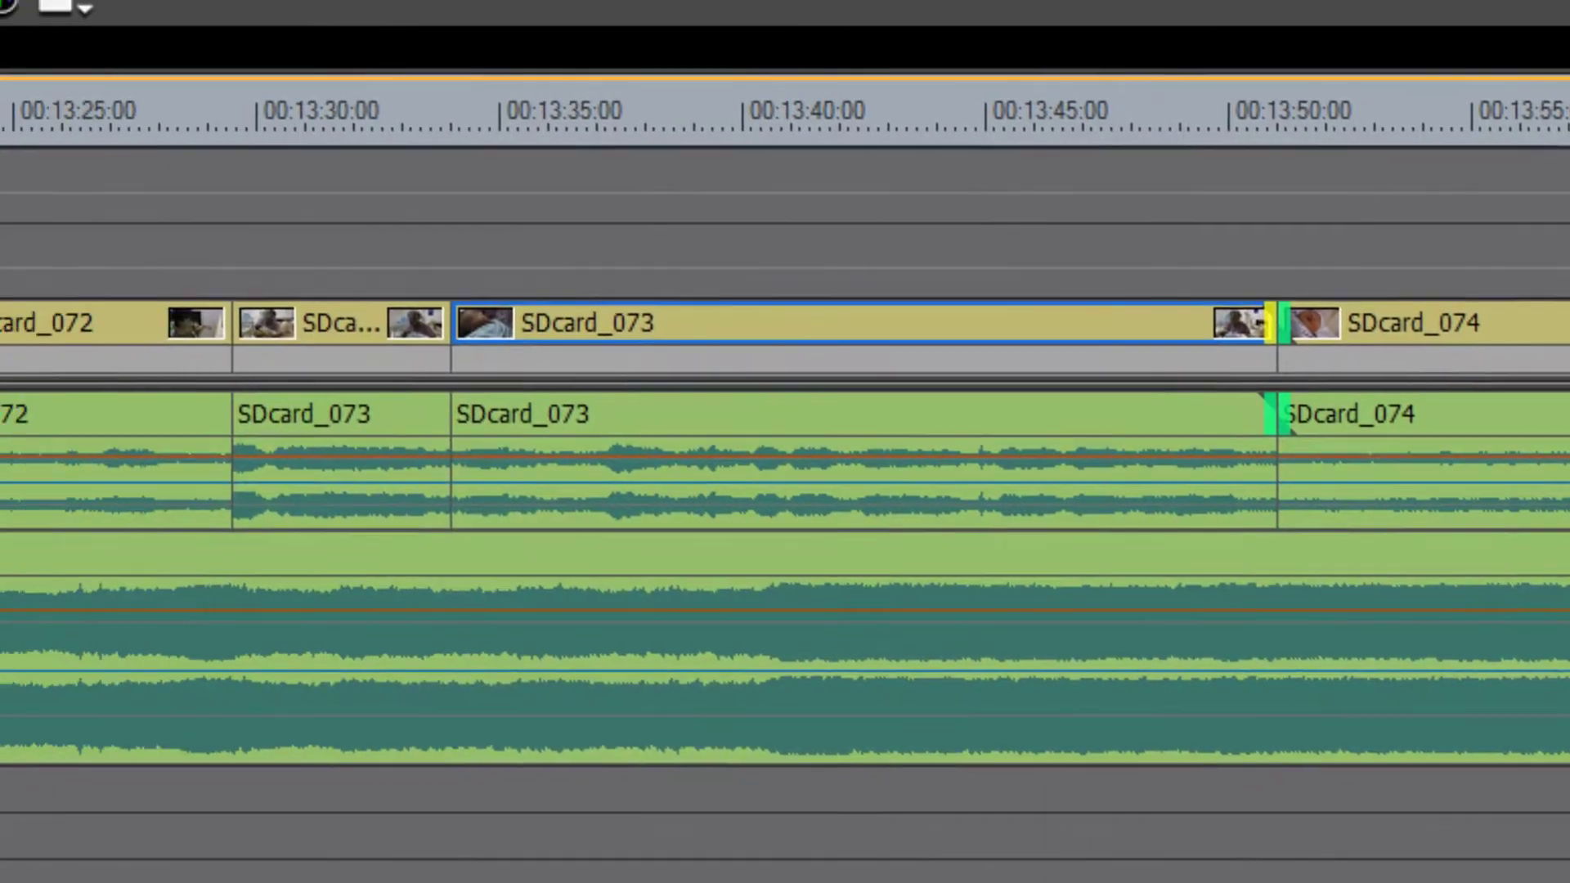
Play across the cut from SDcard_071 into SDcard_072 and ripple-trim 00:00:01:04 off the start of SDcard_072
{"action": "left_click", "coordinate": [631, 92]}
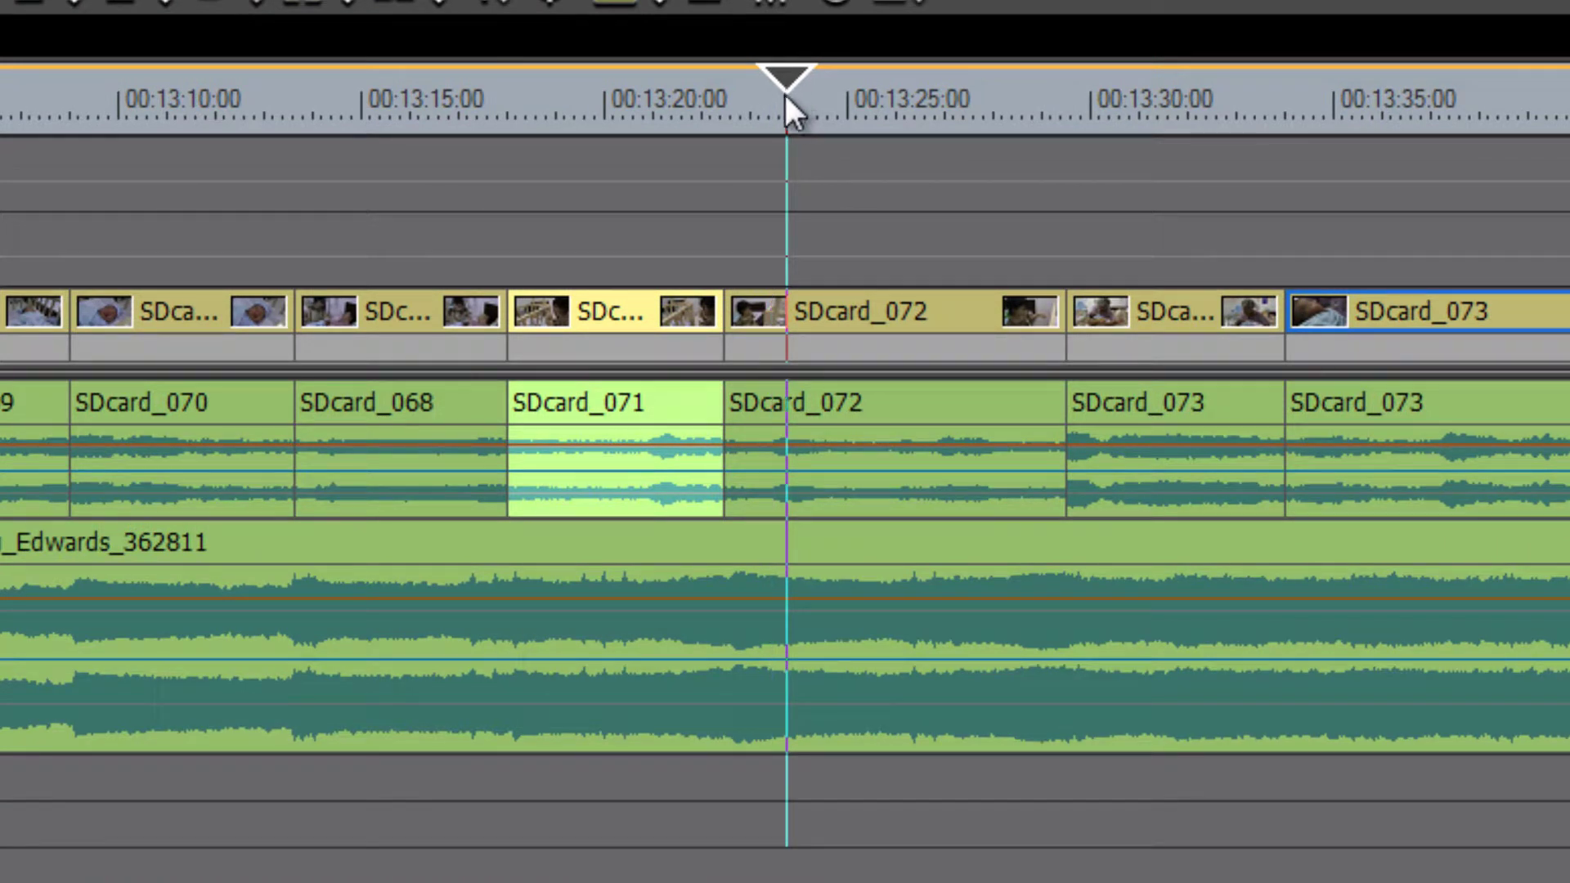
{"action": "left_click_drag", "start_coordinate": [786, 90], "coordinate": [738, 107]}
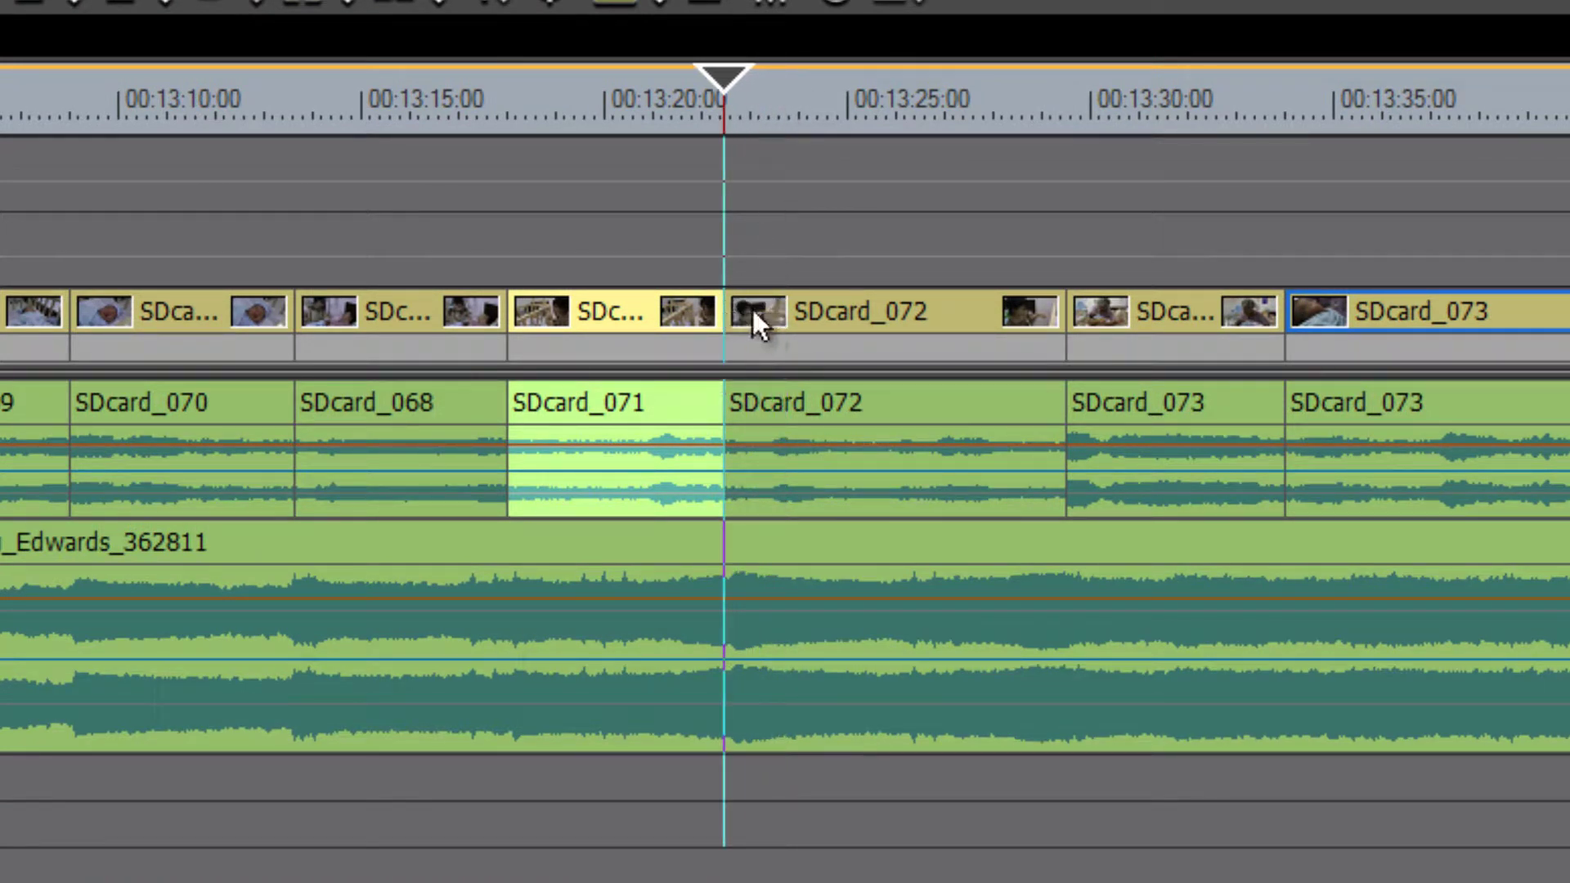
{"action": "mouse_move", "coordinate": [726, 316]}
{"action": "left_mouse_down"}
{"action": "mouse_move", "coordinate": [691, 314]}
{"action": "mouse_move", "coordinate": [772, 316]}
{"action": "mouse_move", "coordinate": [697, 315]}
{"action": "mouse_move", "coordinate": [736, 315]}
{"action": "left_mouse_up"}
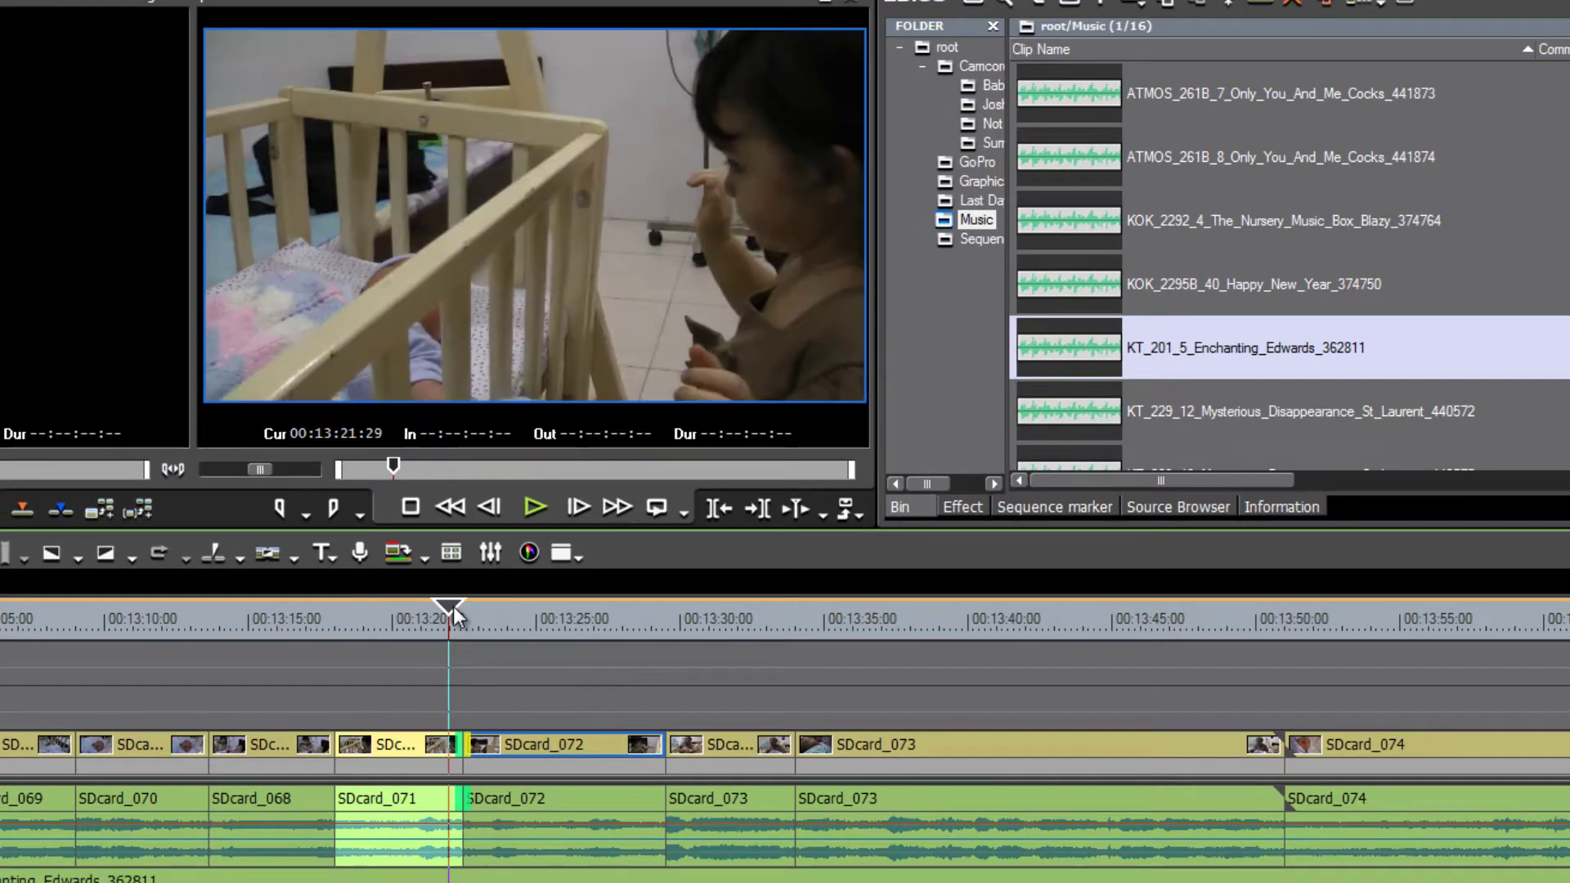
{"action": "left_click_drag", "start_coordinate": [450, 608], "coordinate": [448, 611]}
{"action": "key", "text": "space"}
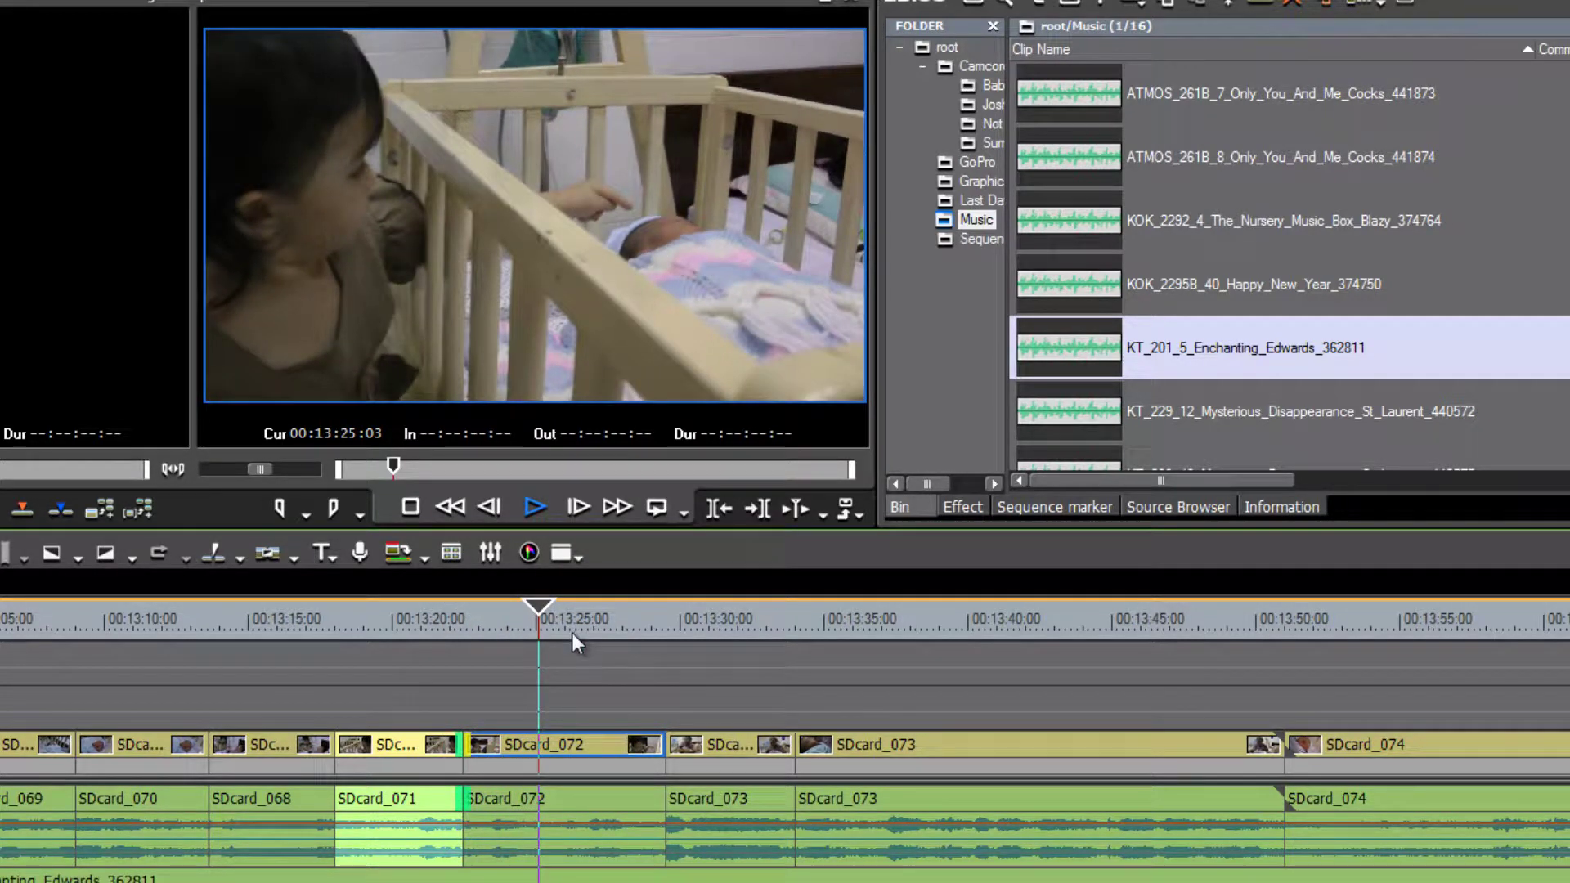
{"action": "left_click", "coordinate": [508, 738]}
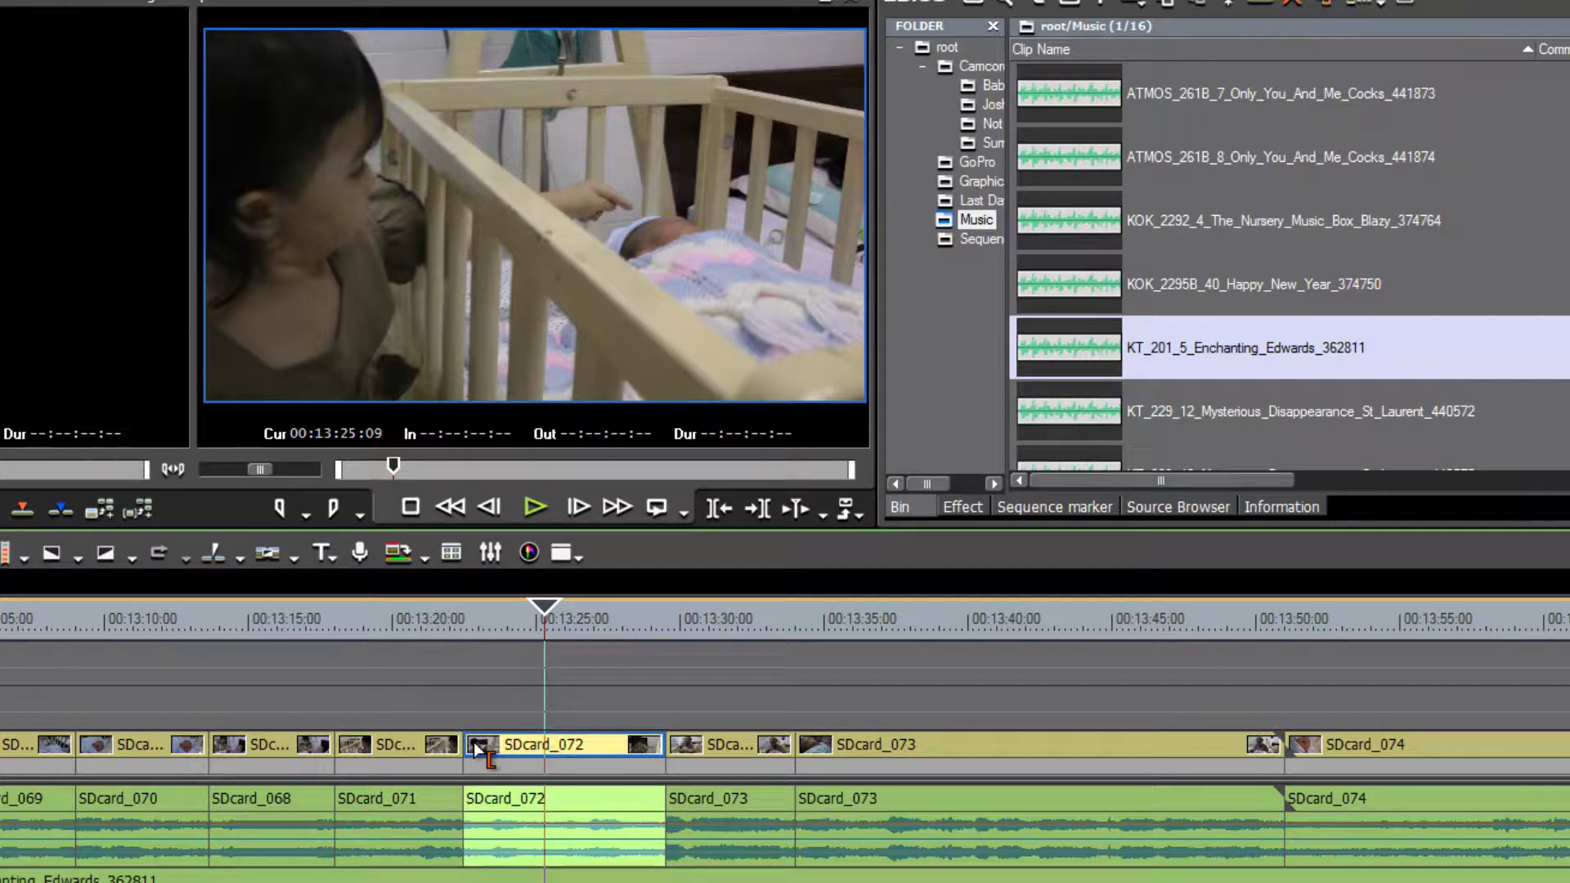
{"action": "left_click_drag", "start_coordinate": [474, 743], "coordinate": [511, 748]}
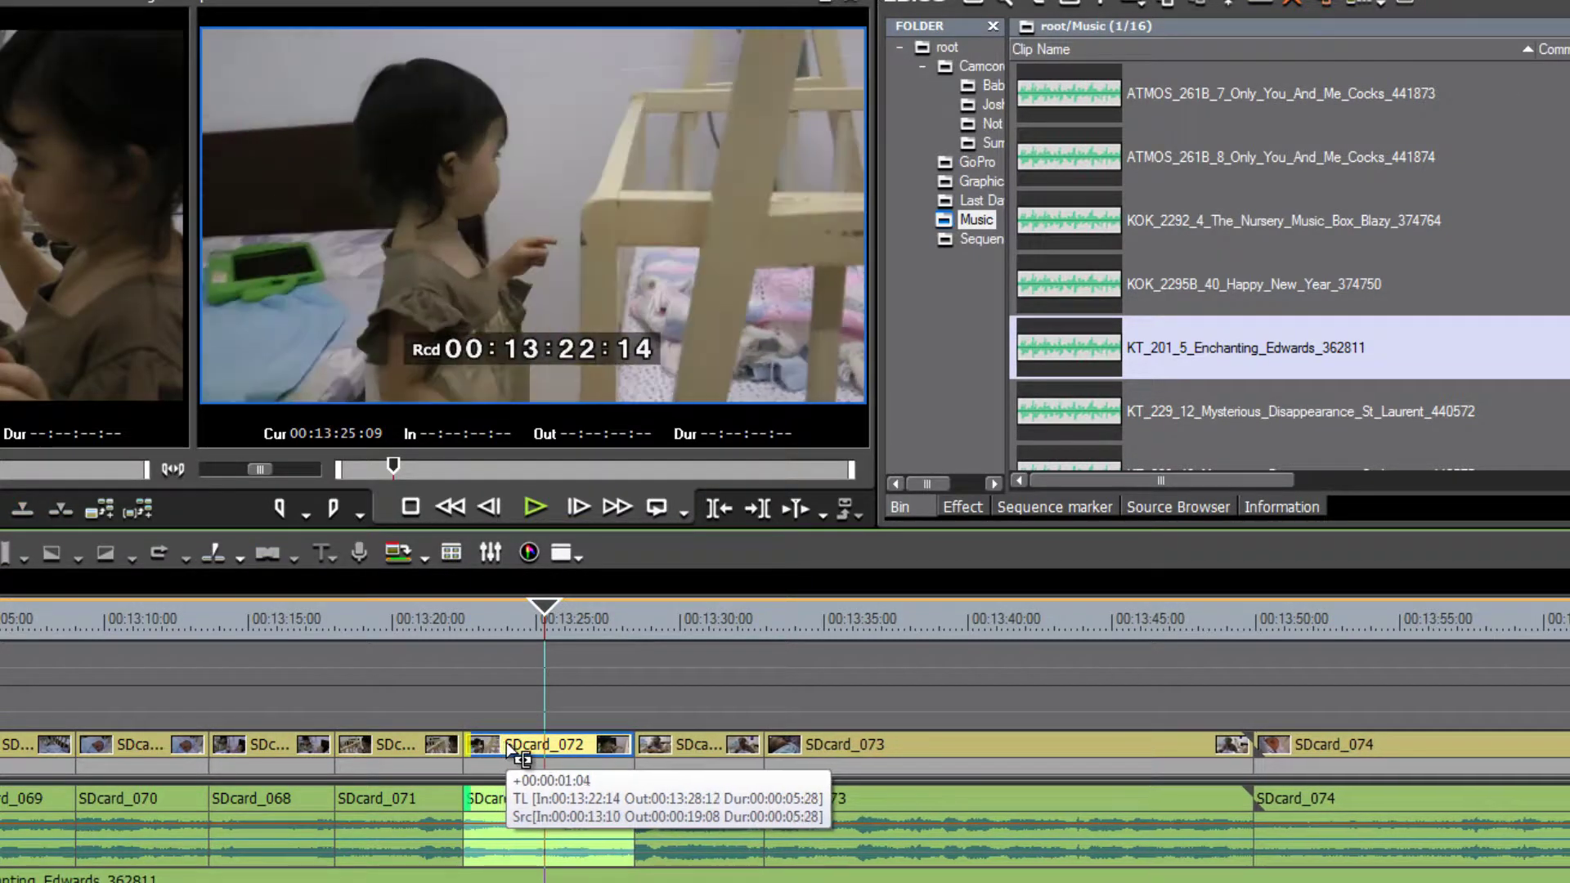
Play the trimmed cut, preview the short SDcard_073 clip, and move it ahead of SDcard_072
{"action": "left_click", "coordinate": [429, 618]}
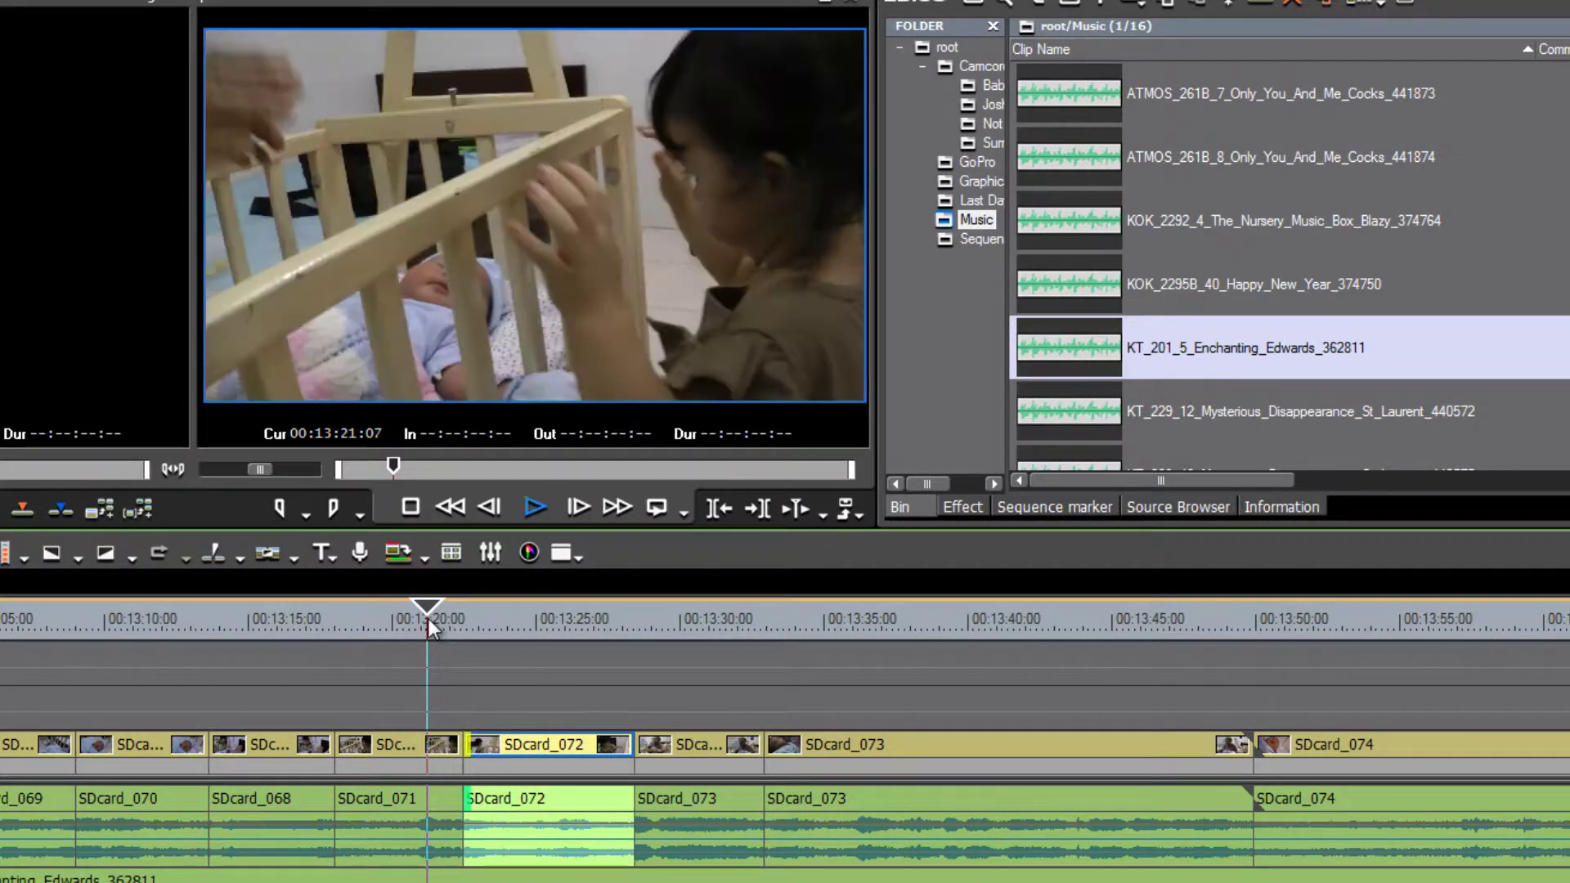
{"action": "key", "text": "space"}
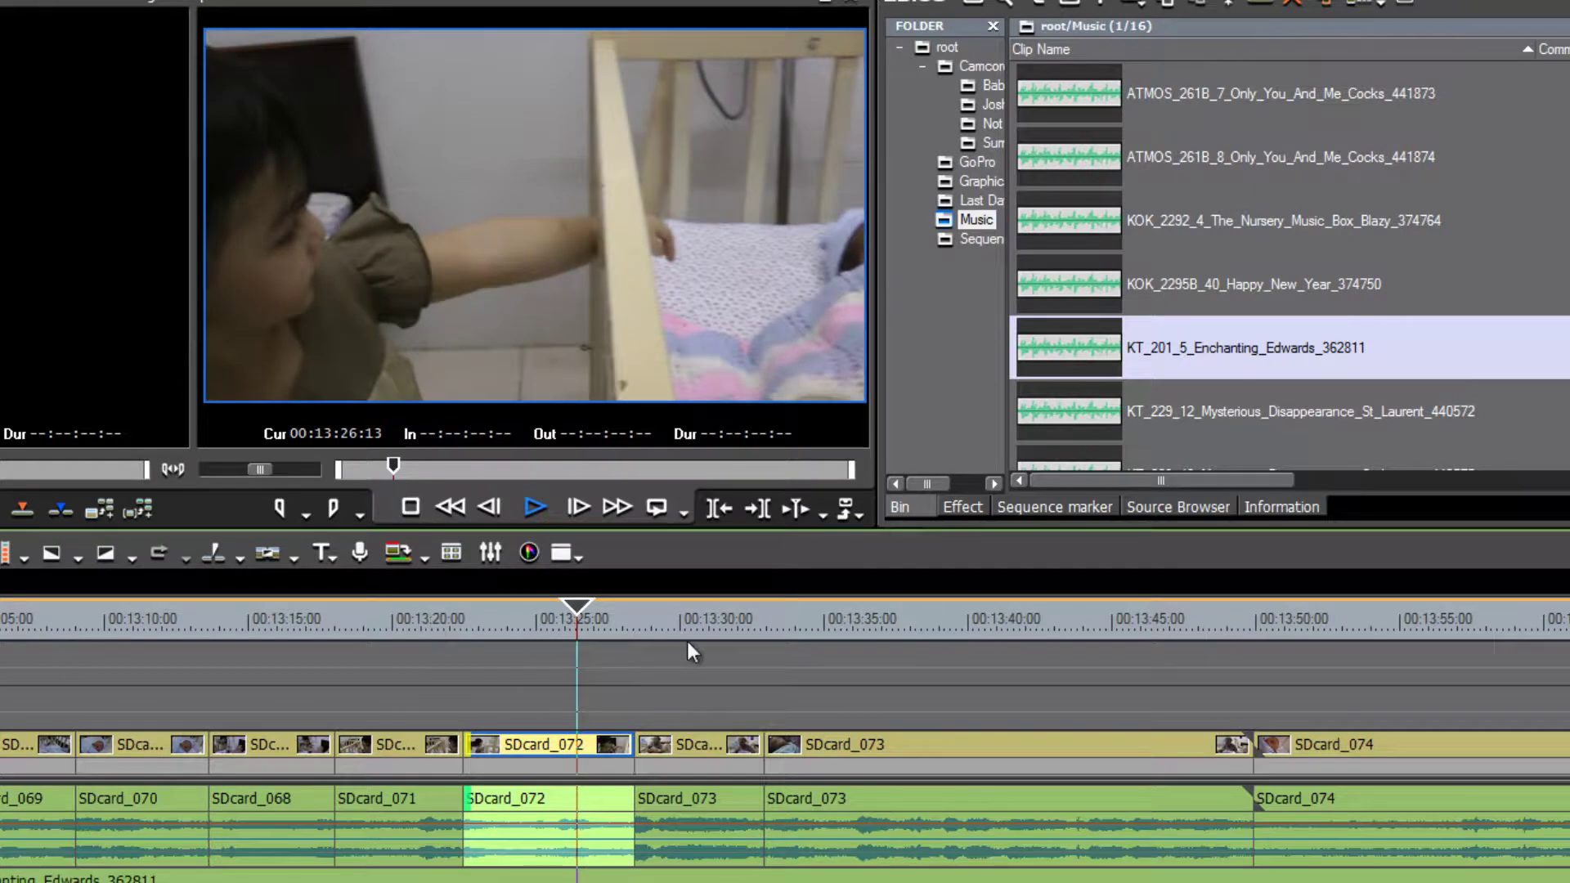
{"action": "key", "text": "space"}
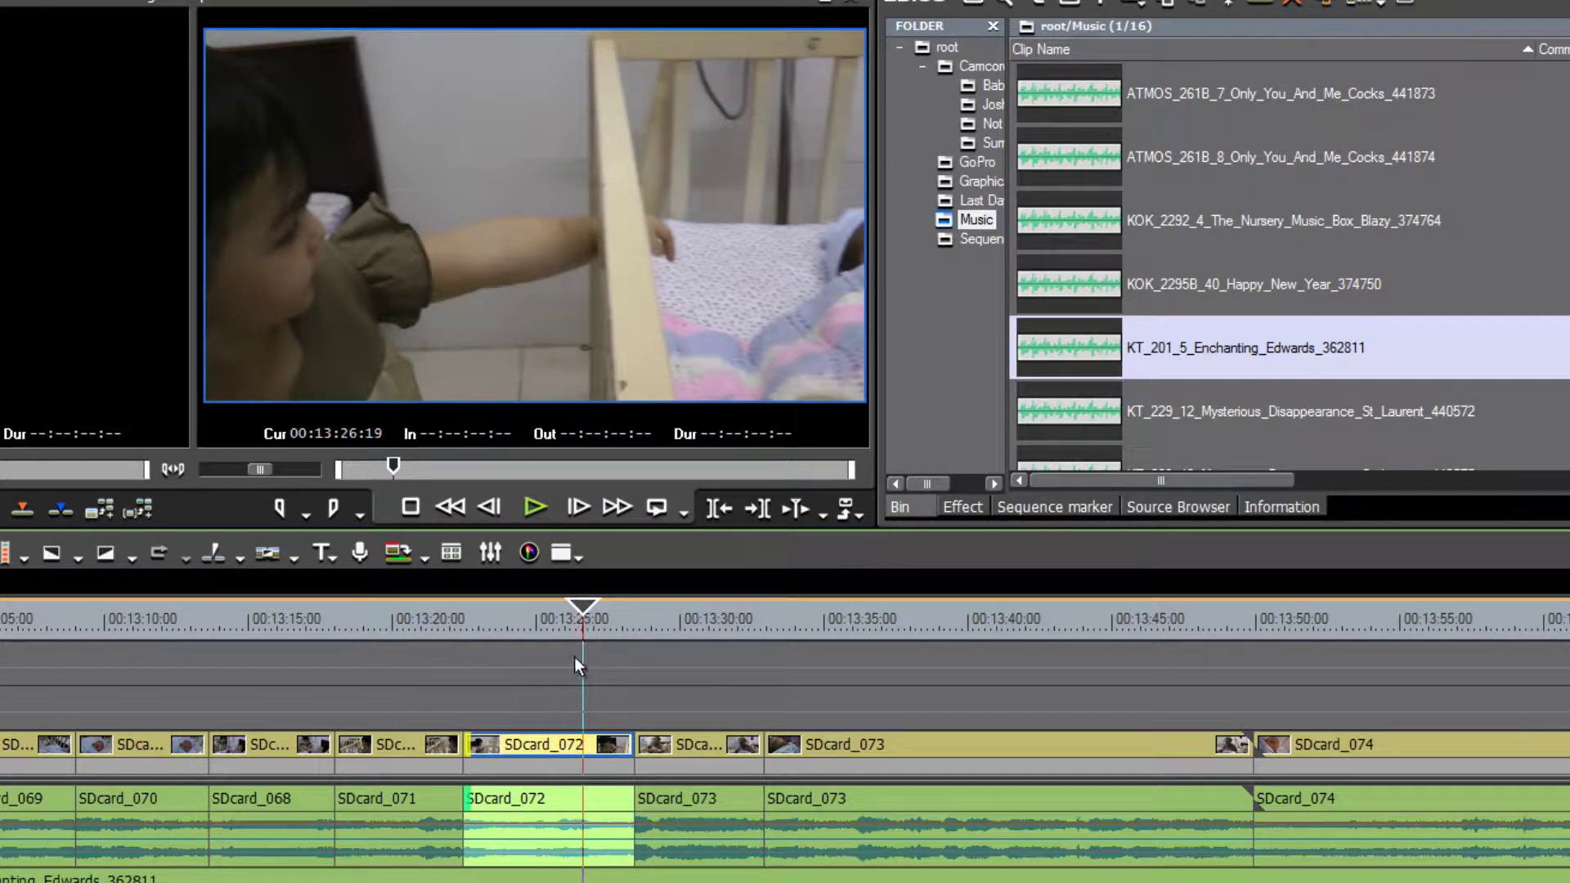
{"action": "left_click_drag", "start_coordinate": [592, 625], "coordinate": [699, 657]}
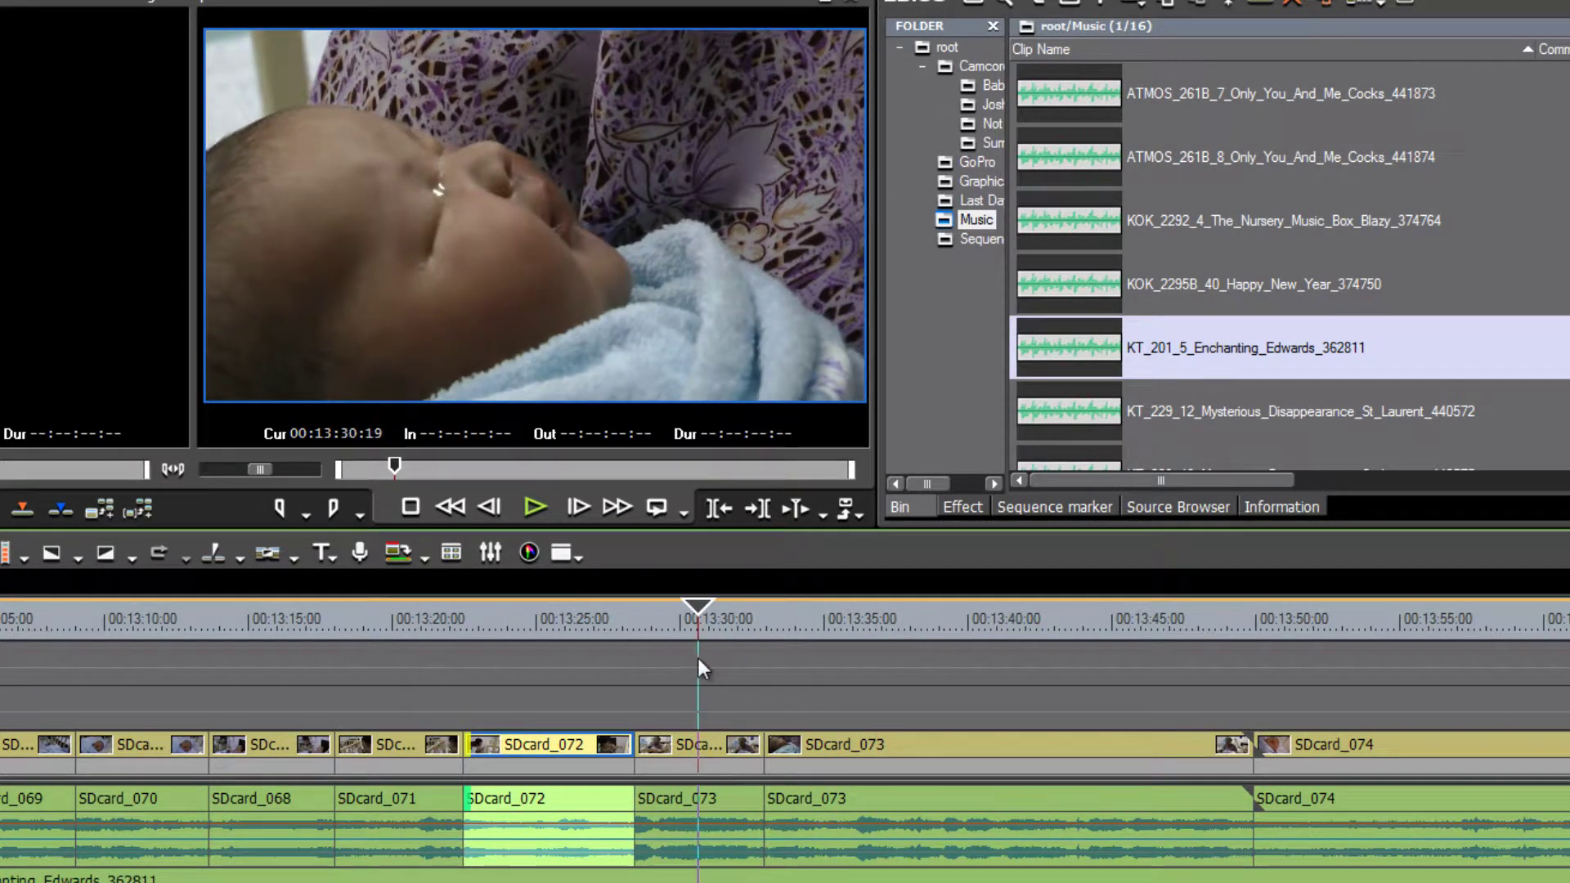
{"action": "left_click_drag", "start_coordinate": [713, 744], "coordinate": [542, 741]}
Play the new order and move the long SDcard_073 clip ahead of SDcard_072, directly after the short SDcard_073
{"action": "left_click_drag", "start_coordinate": [602, 609], "coordinate": [439, 609]}
{"action": "key", "text": "space"}
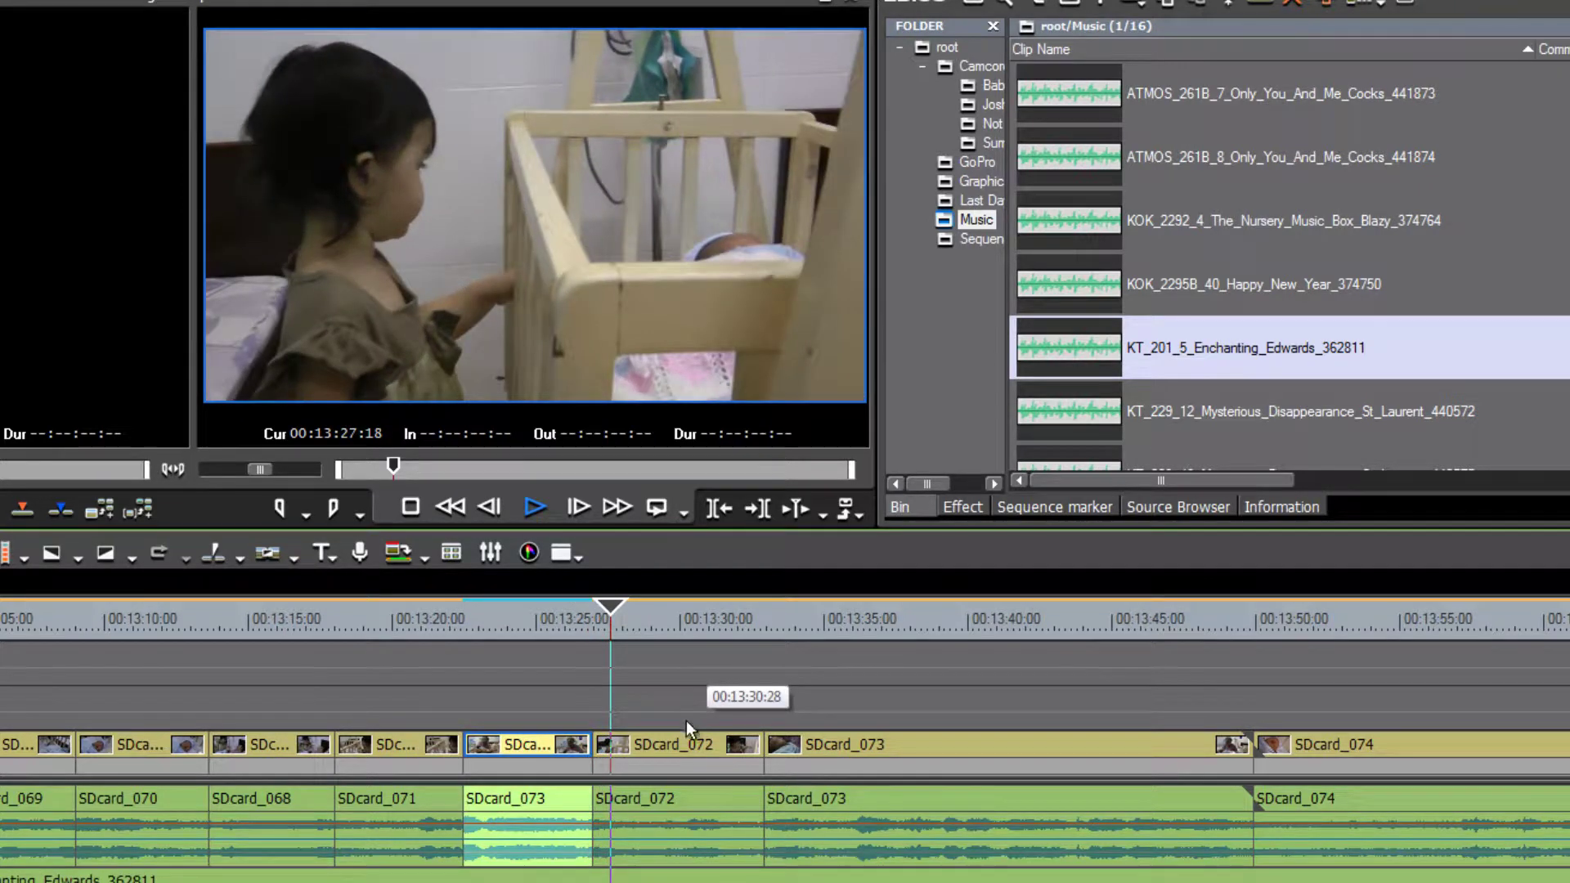
{"action": "left_click_drag", "start_coordinate": [624, 625], "coordinate": [591, 611]}
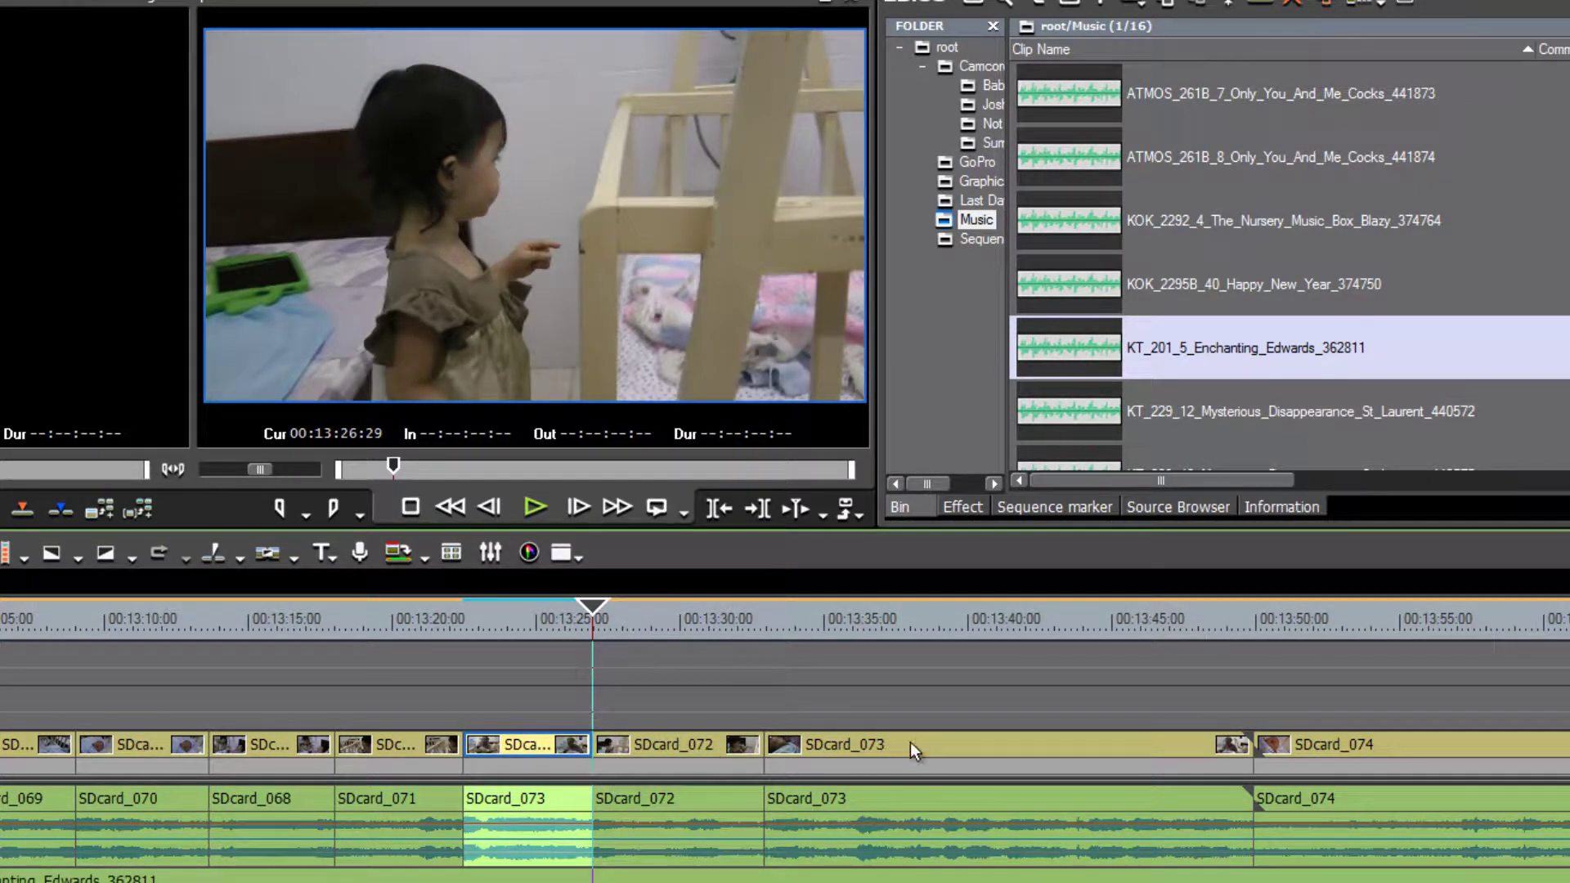
{"action": "left_click_drag", "start_coordinate": [638, 635], "coordinate": [887, 650]}
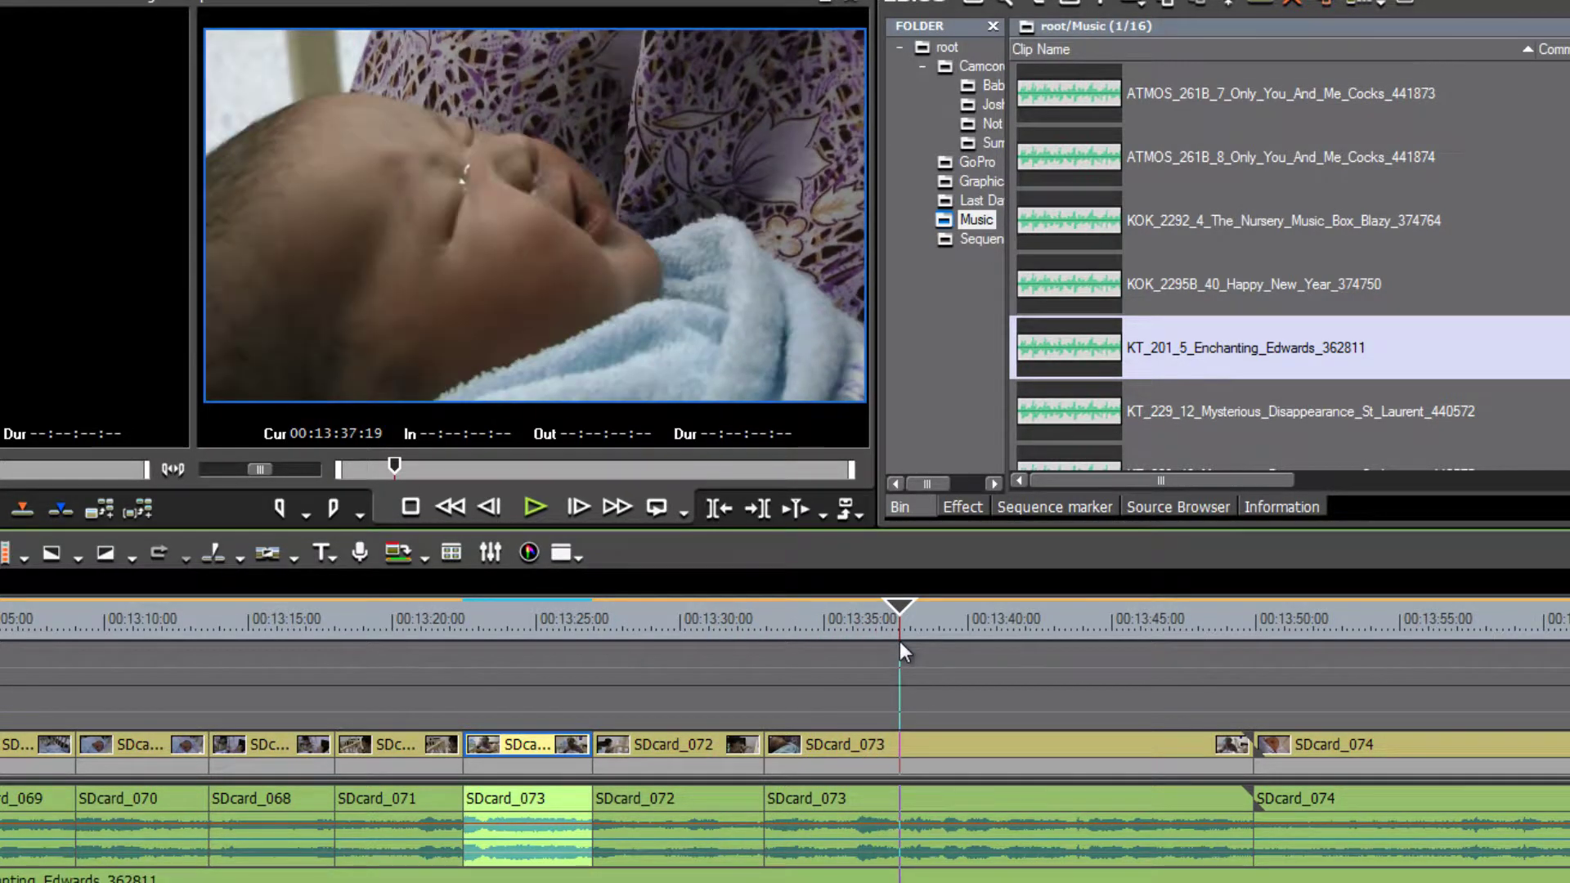
{"action": "left_click_drag", "start_coordinate": [1021, 747], "coordinate": [843, 724]}
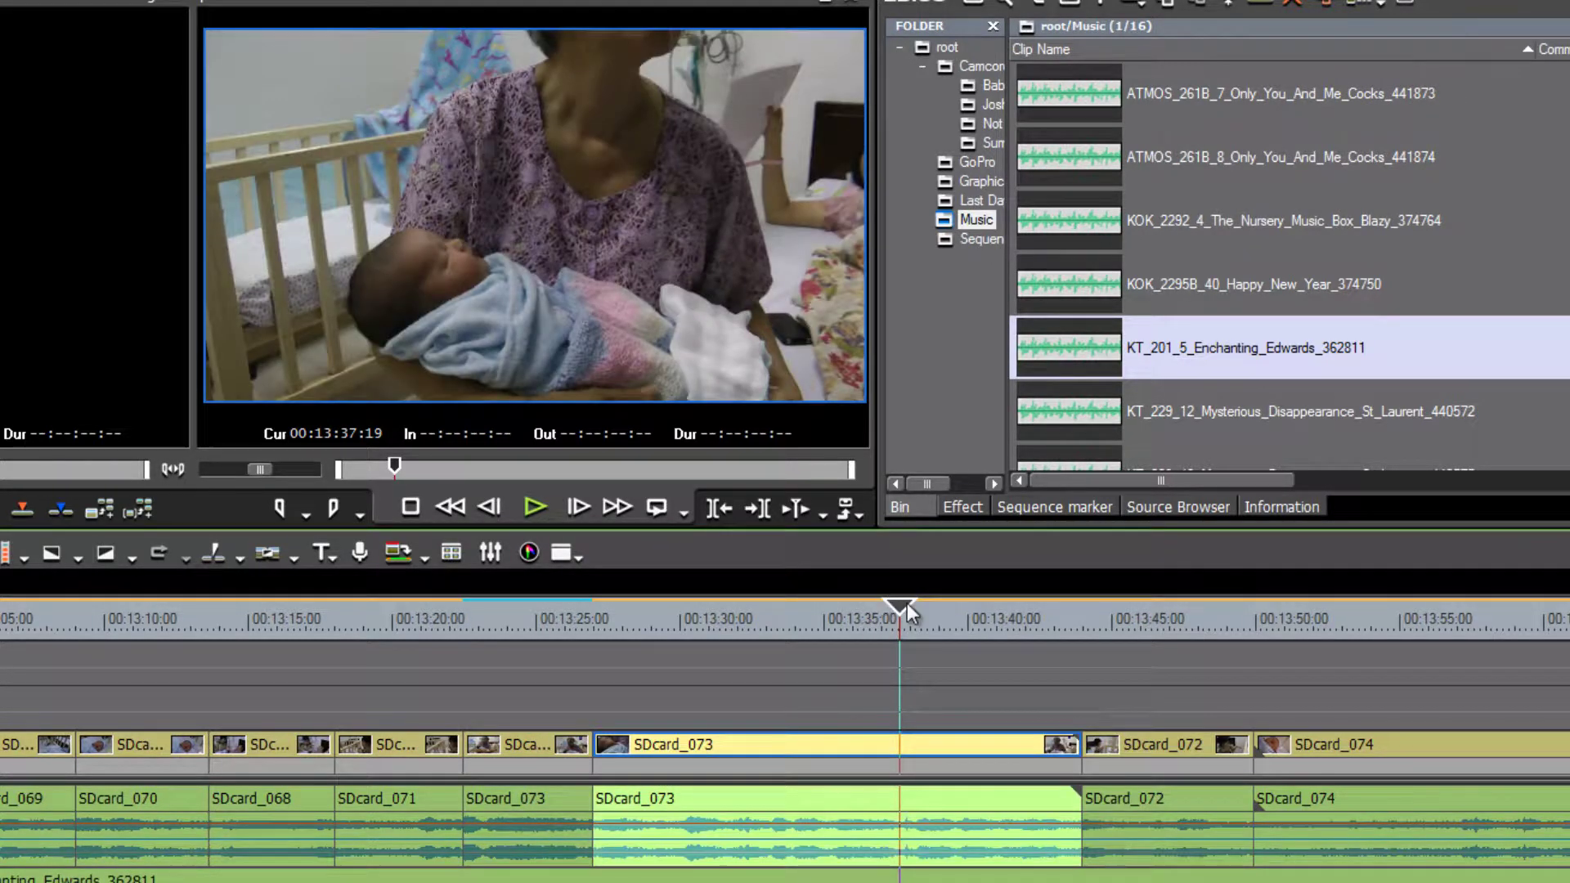
Play into the long SDcard_073 clip and preview SDcard_072 and SDcard_076 as candidates for the next shot
{"action": "left_click_drag", "start_coordinate": [906, 609], "coordinate": [542, 645]}
{"action": "key", "text": "space"}
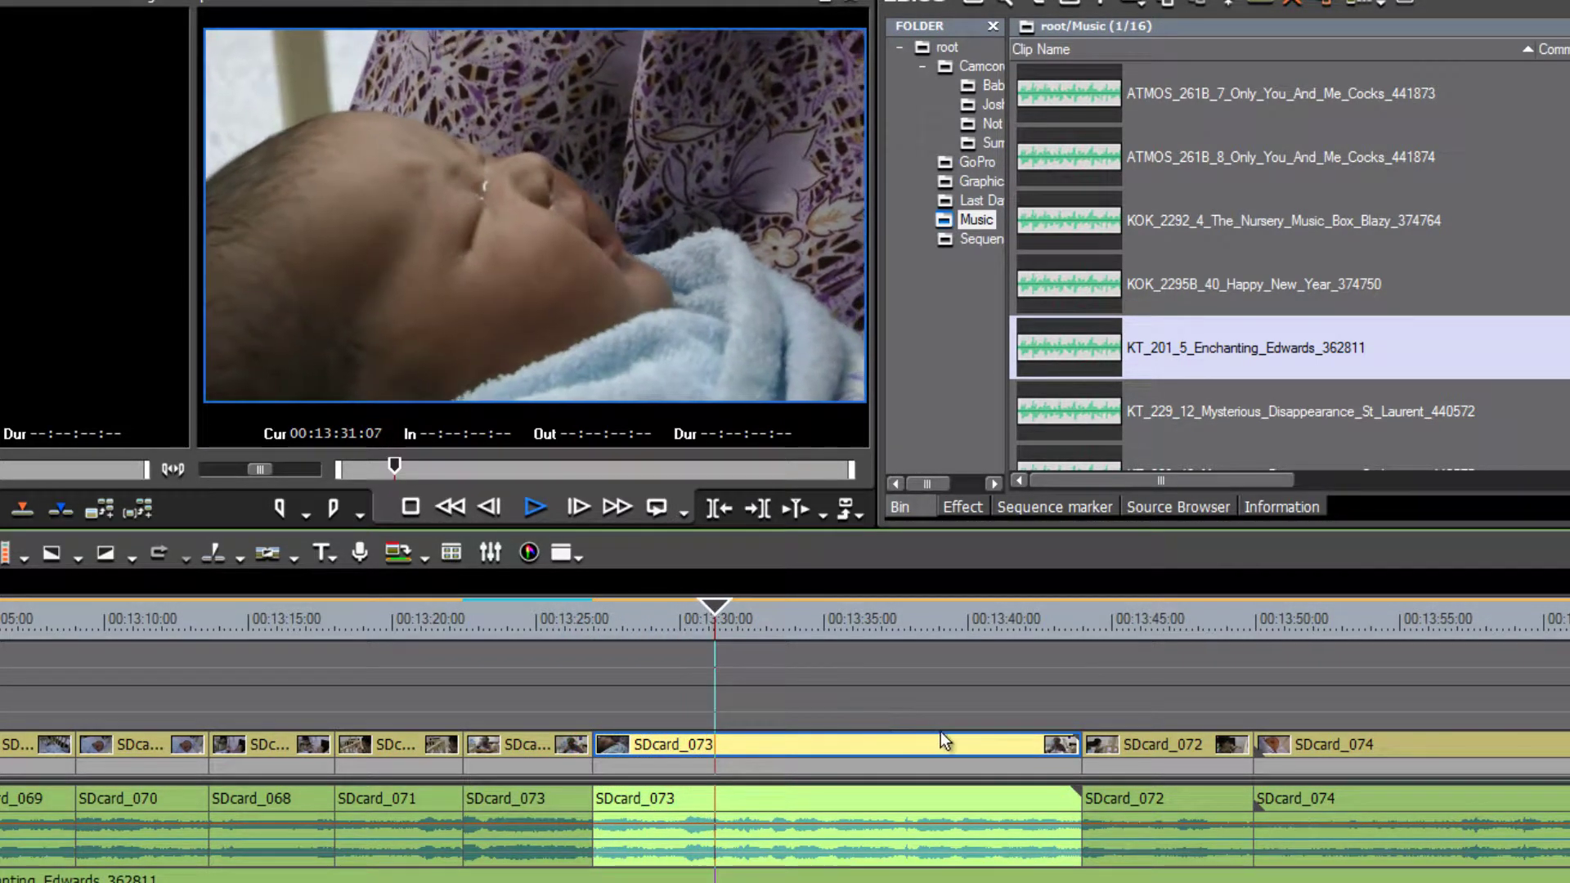
{"action": "left_click", "coordinate": [691, 620]}
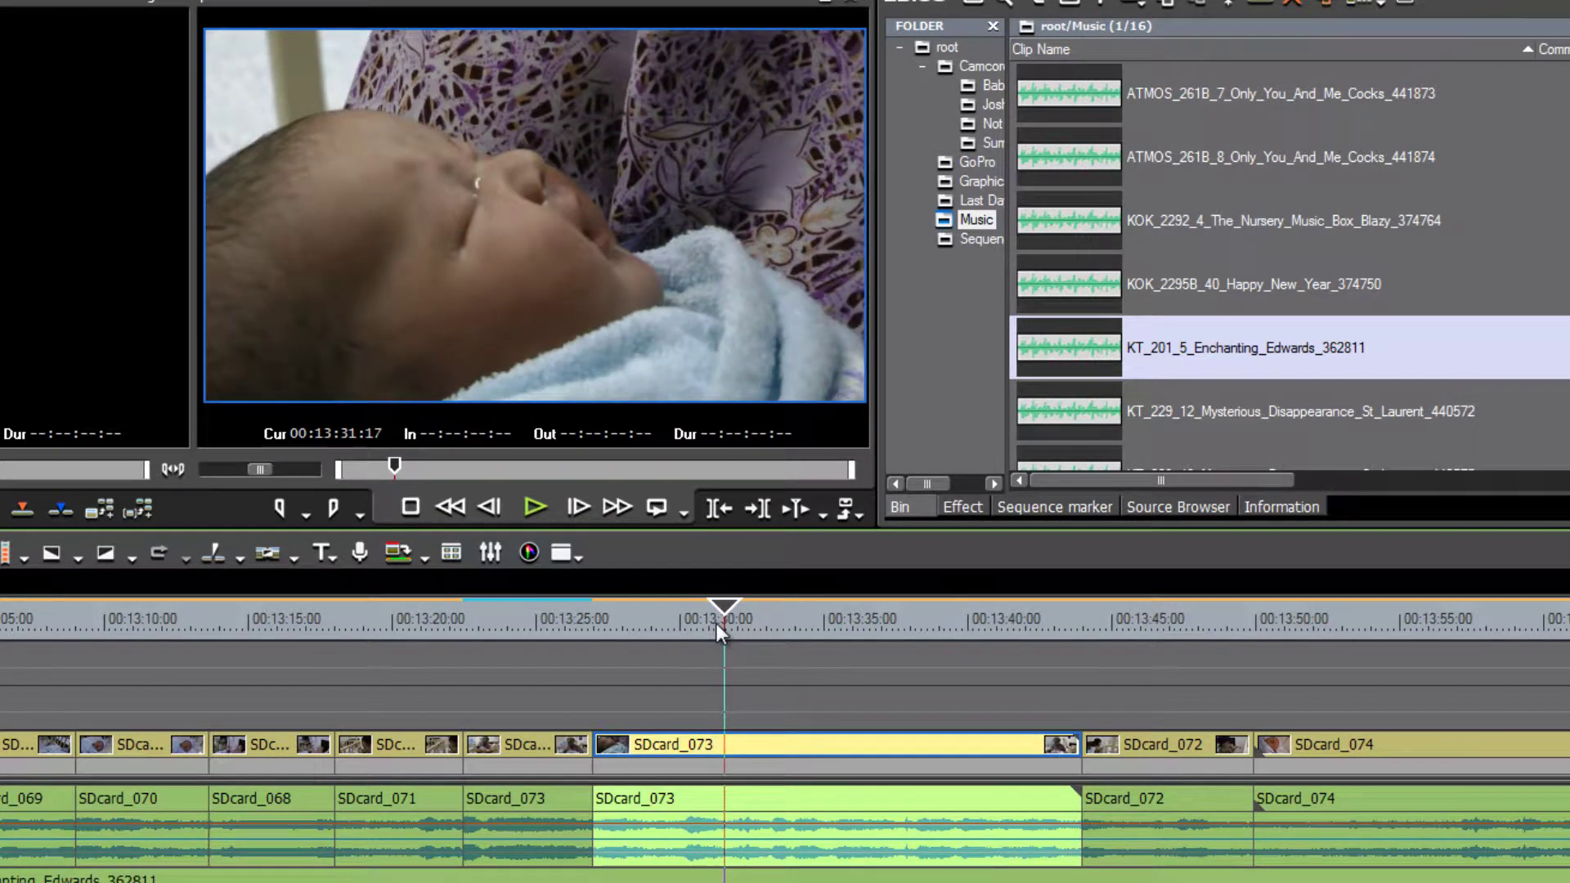
{"action": "left_click", "coordinate": [1153, 615]}
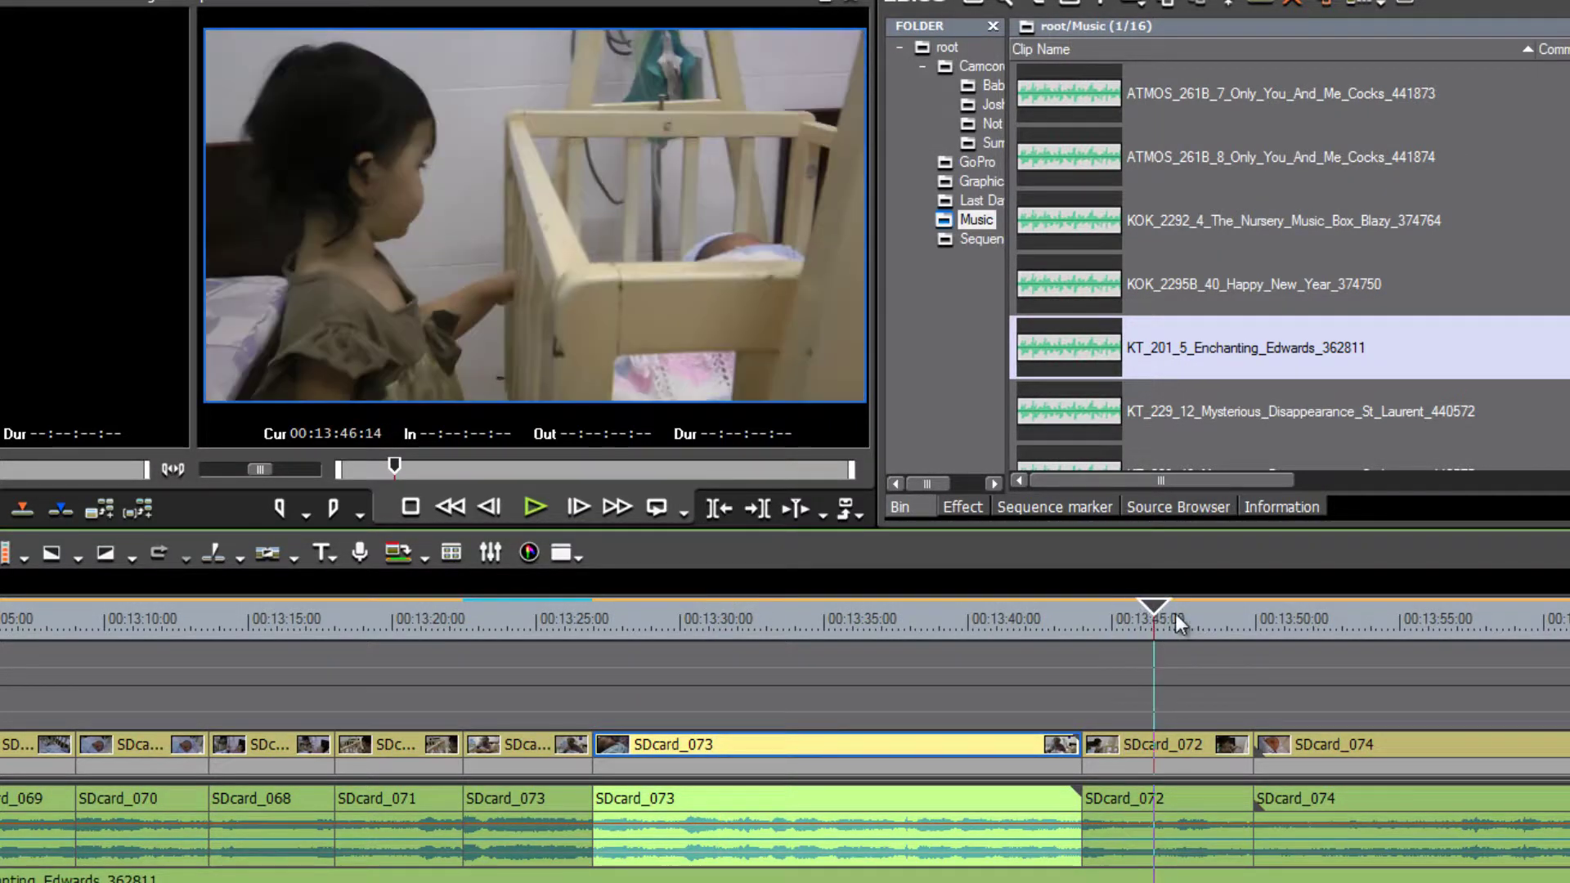
{"action": "mouse_move", "coordinate": [1390, 623]}
{"action": "left_mouse_down"}
{"action": "mouse_move", "coordinate": [1568, 623]}
{"action": "mouse_move", "coordinate": [1386, 616]}
{"action": "mouse_move", "coordinate": [1421, 611]}
{"action": "mouse_move", "coordinate": [1441, 615]}
{"action": "mouse_move", "coordinate": [1363, 620]}
{"action": "mouse_move", "coordinate": [1447, 634]}
{"action": "mouse_move", "coordinate": [1322, 637]}
{"action": "mouse_move", "coordinate": [1409, 644]}
{"action": "left_mouse_up"}
{"action": "scroll", "coordinate": [1398, 621], "scroll_direction": "down", "scroll_amount": 1}
{"action": "scroll", "coordinate": [1386, 616], "scroll_direction": "down", "scroll_amount": 1}
{"action": "key", "text": "space"}
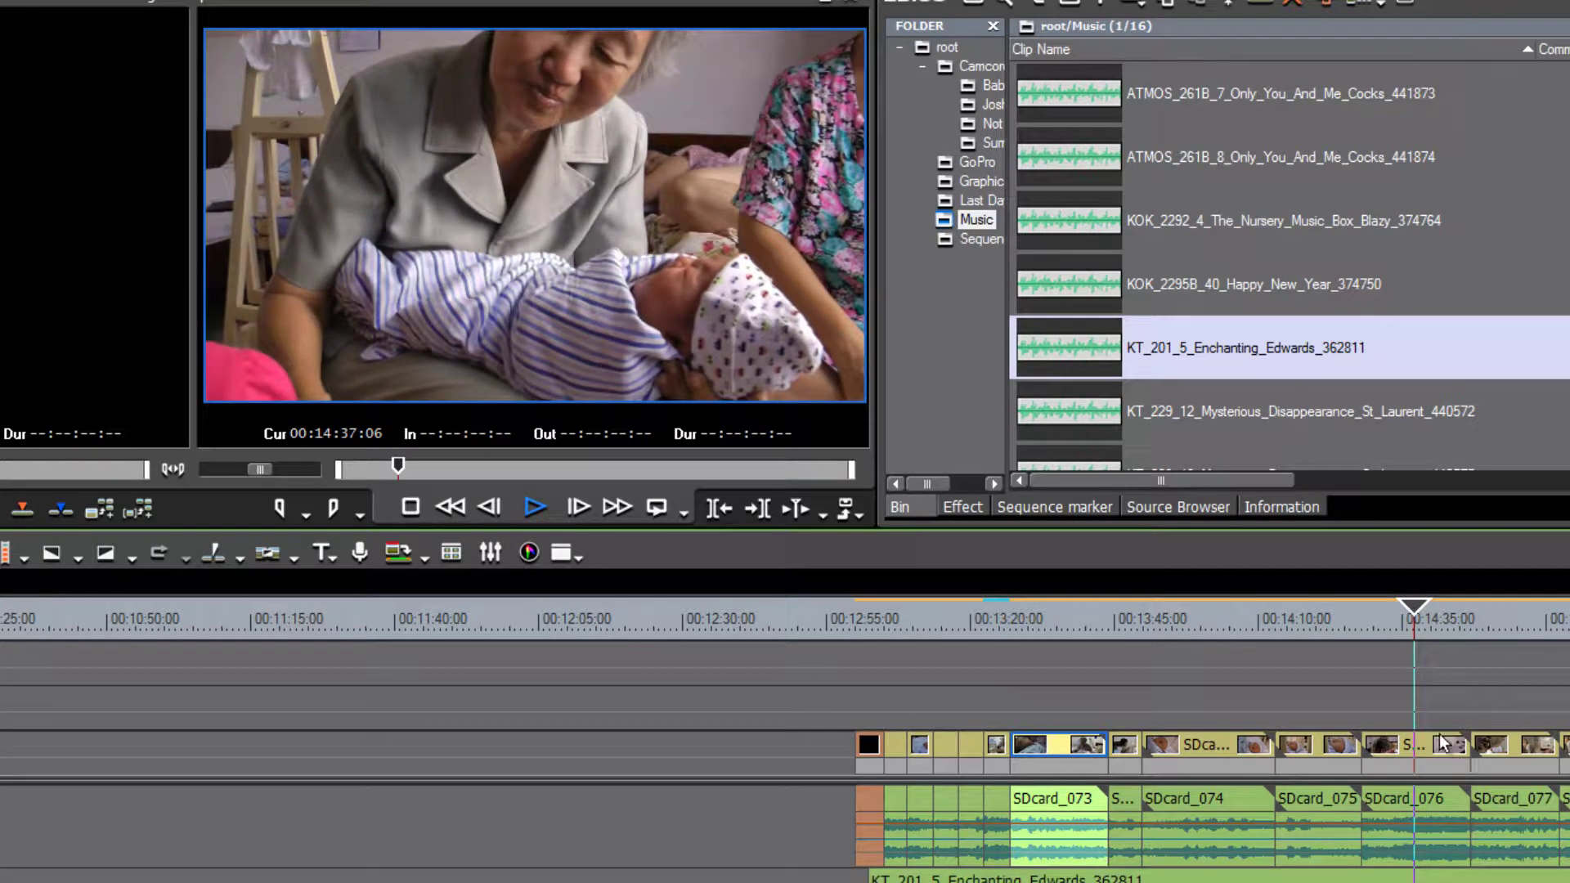
{"action": "key", "text": "space"}
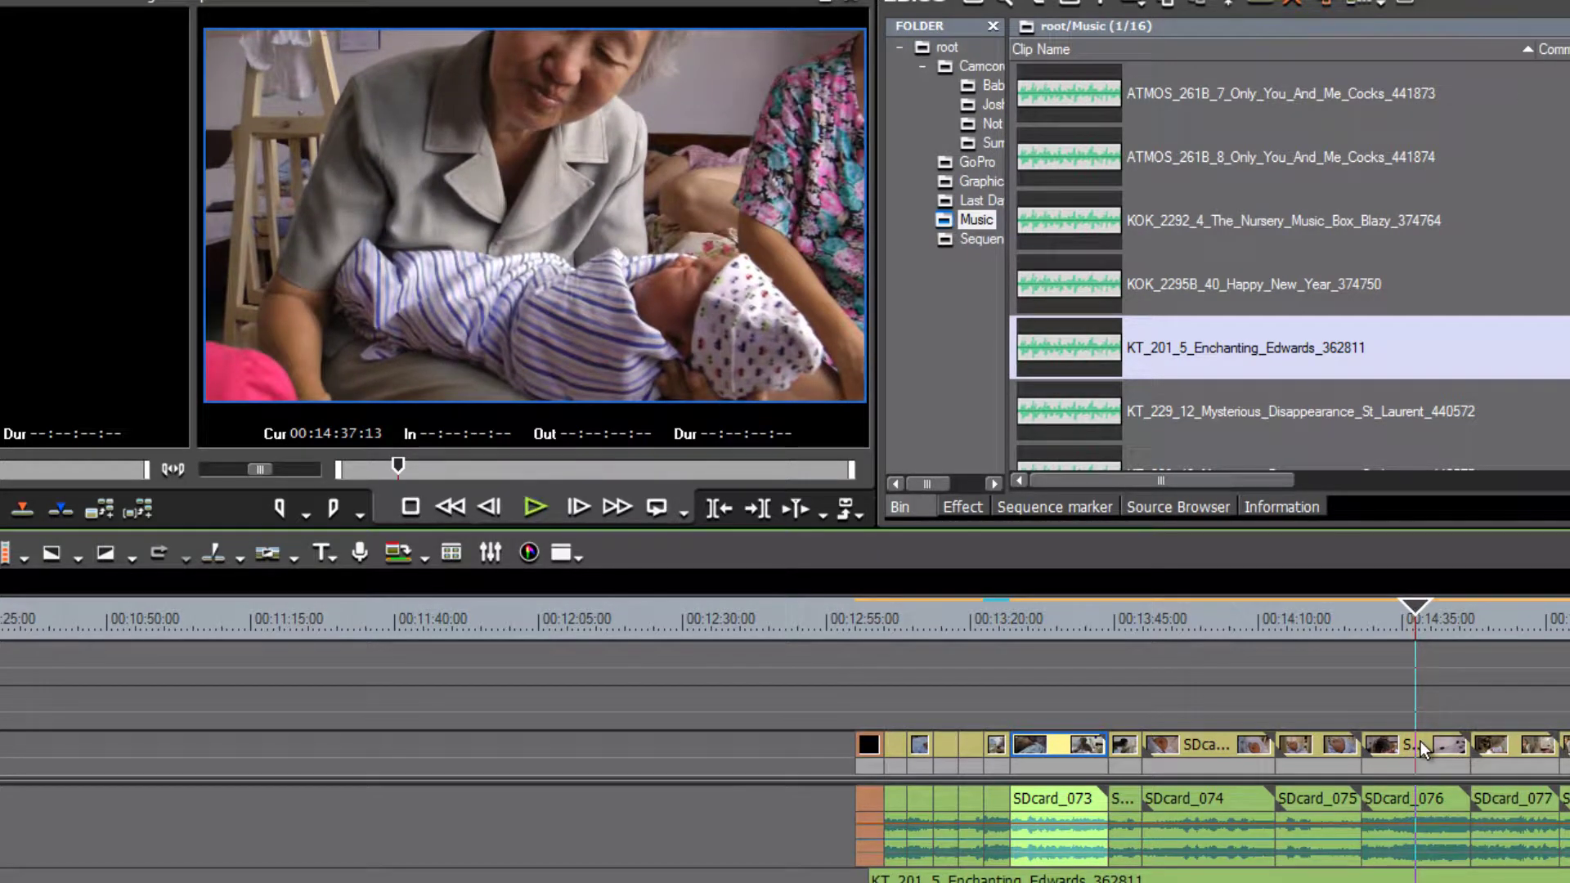
Play the long SDcard_073 clip to the music change and split it at 00:13:31:02
{"action": "left_click_drag", "start_coordinate": [1011, 647], "coordinate": [1026, 651]}
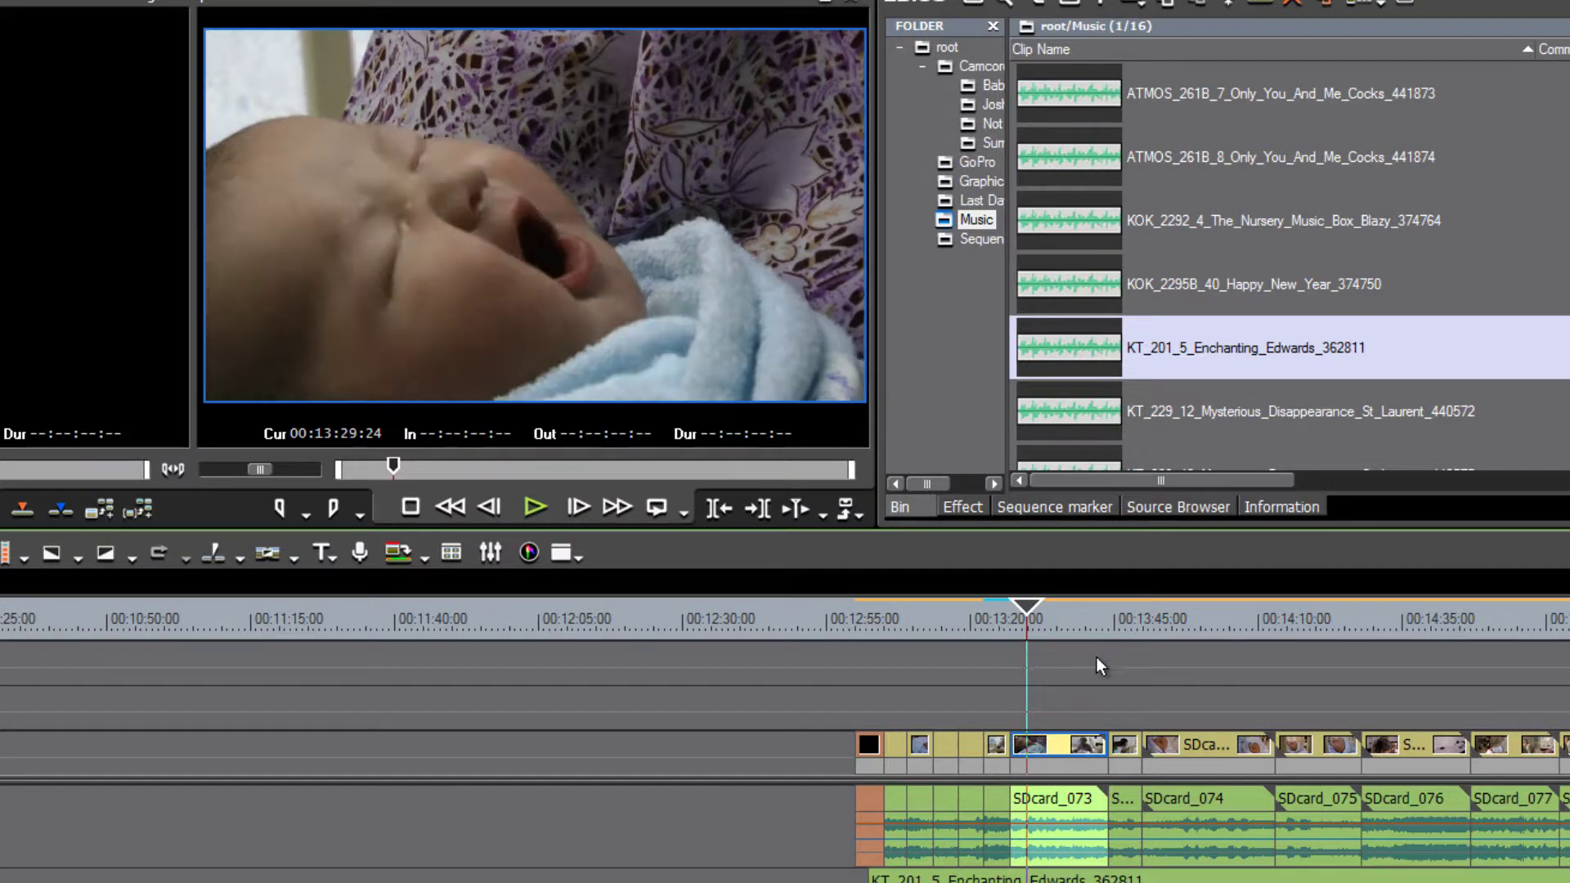
{"action": "key", "text": "space"}
{"action": "left_click", "coordinate": [1025, 617]}
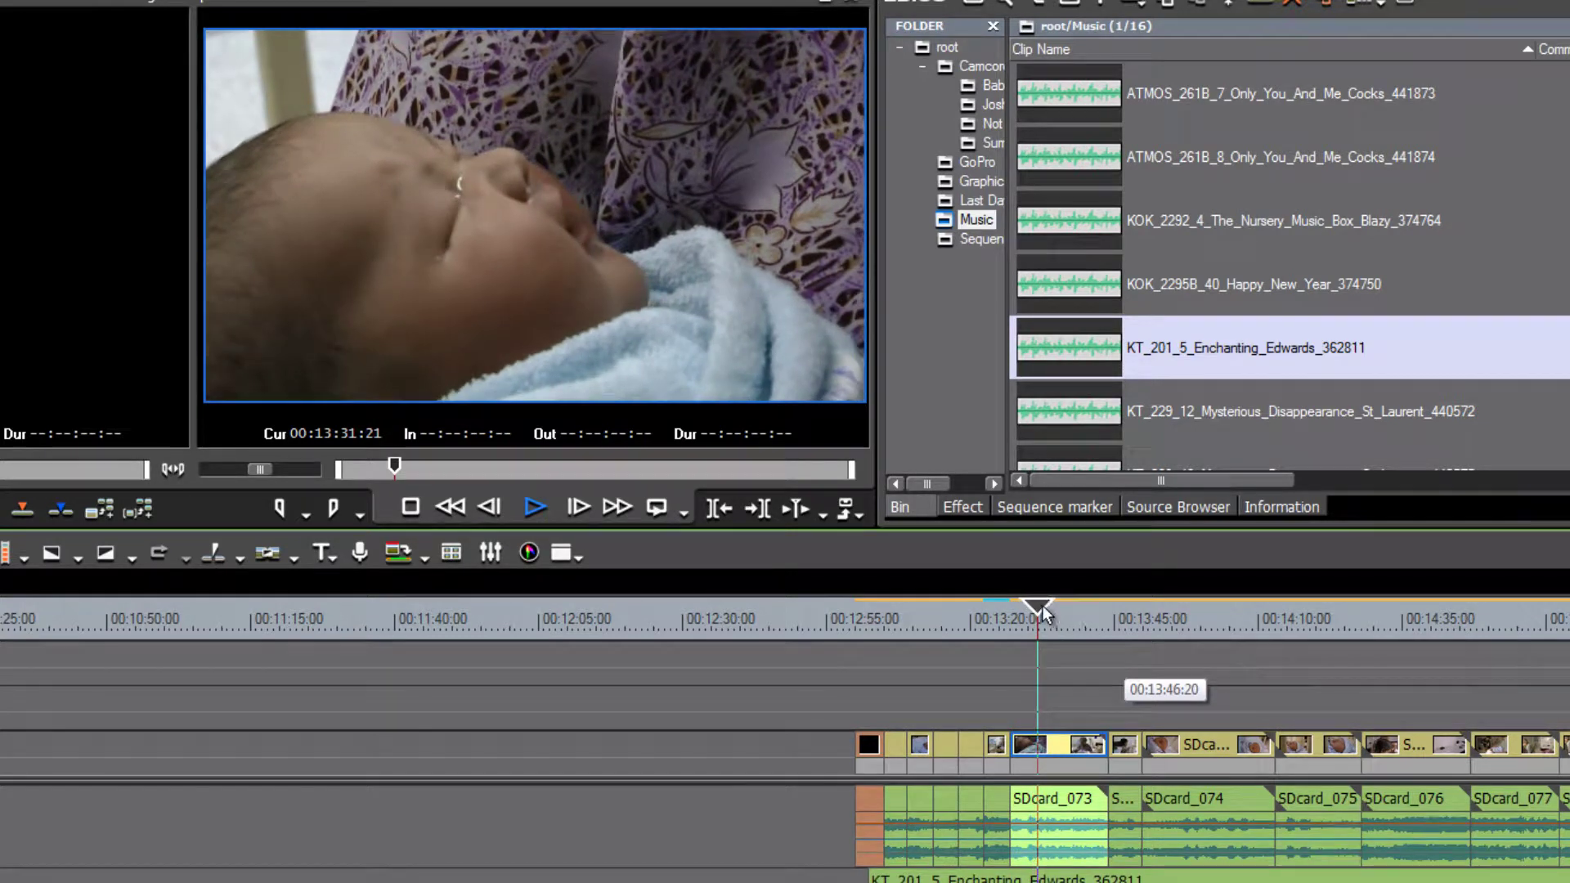
{"action": "left_click", "coordinate": [1039, 605]}
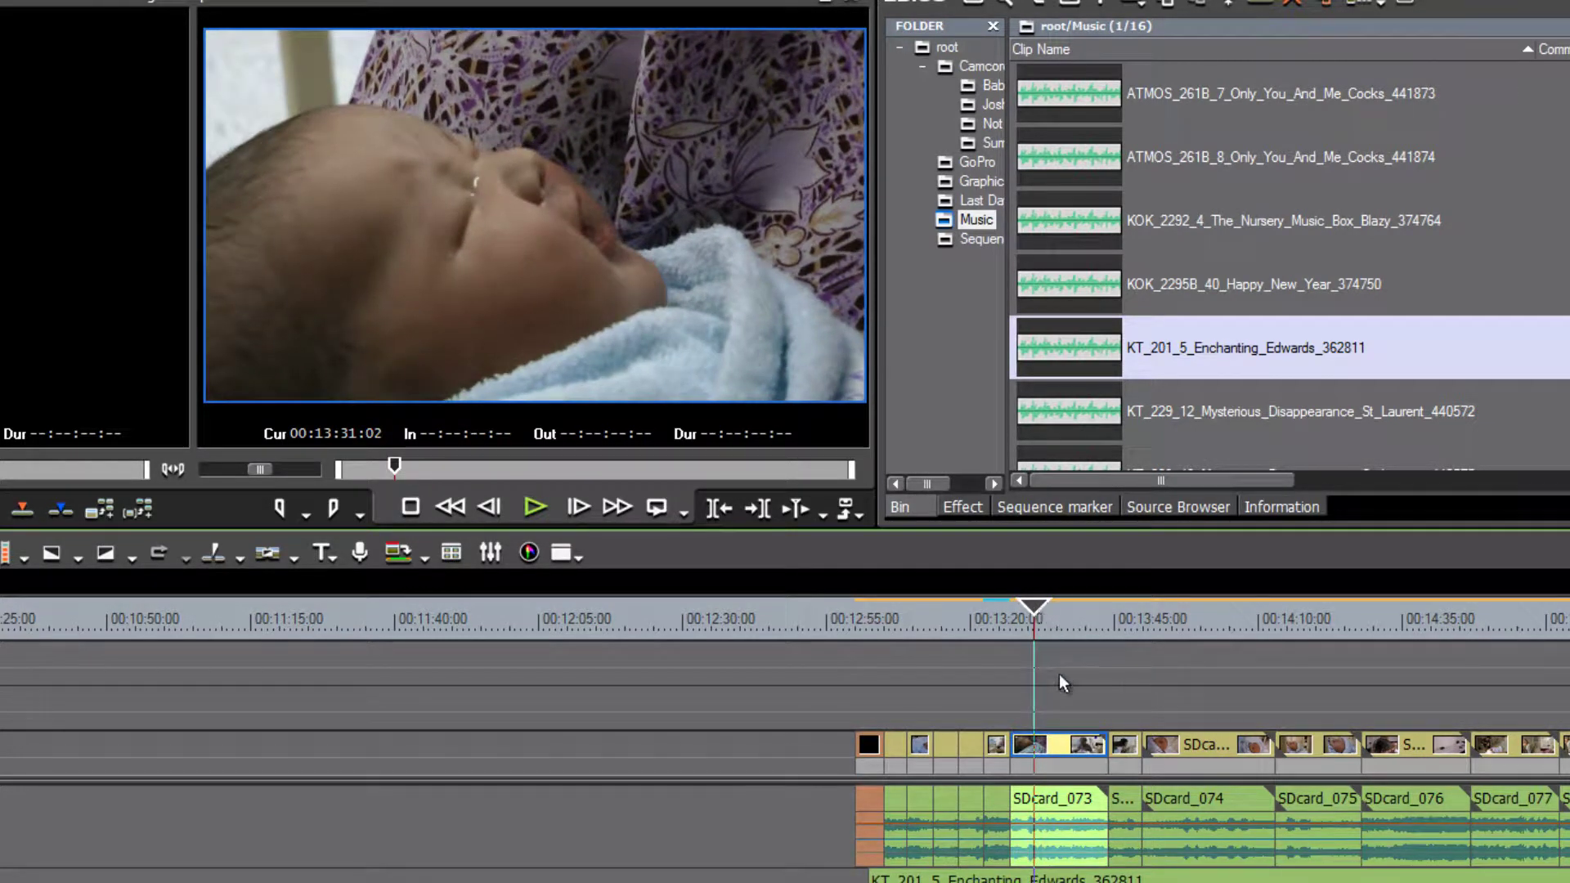
{"action": "key", "text": "n"}
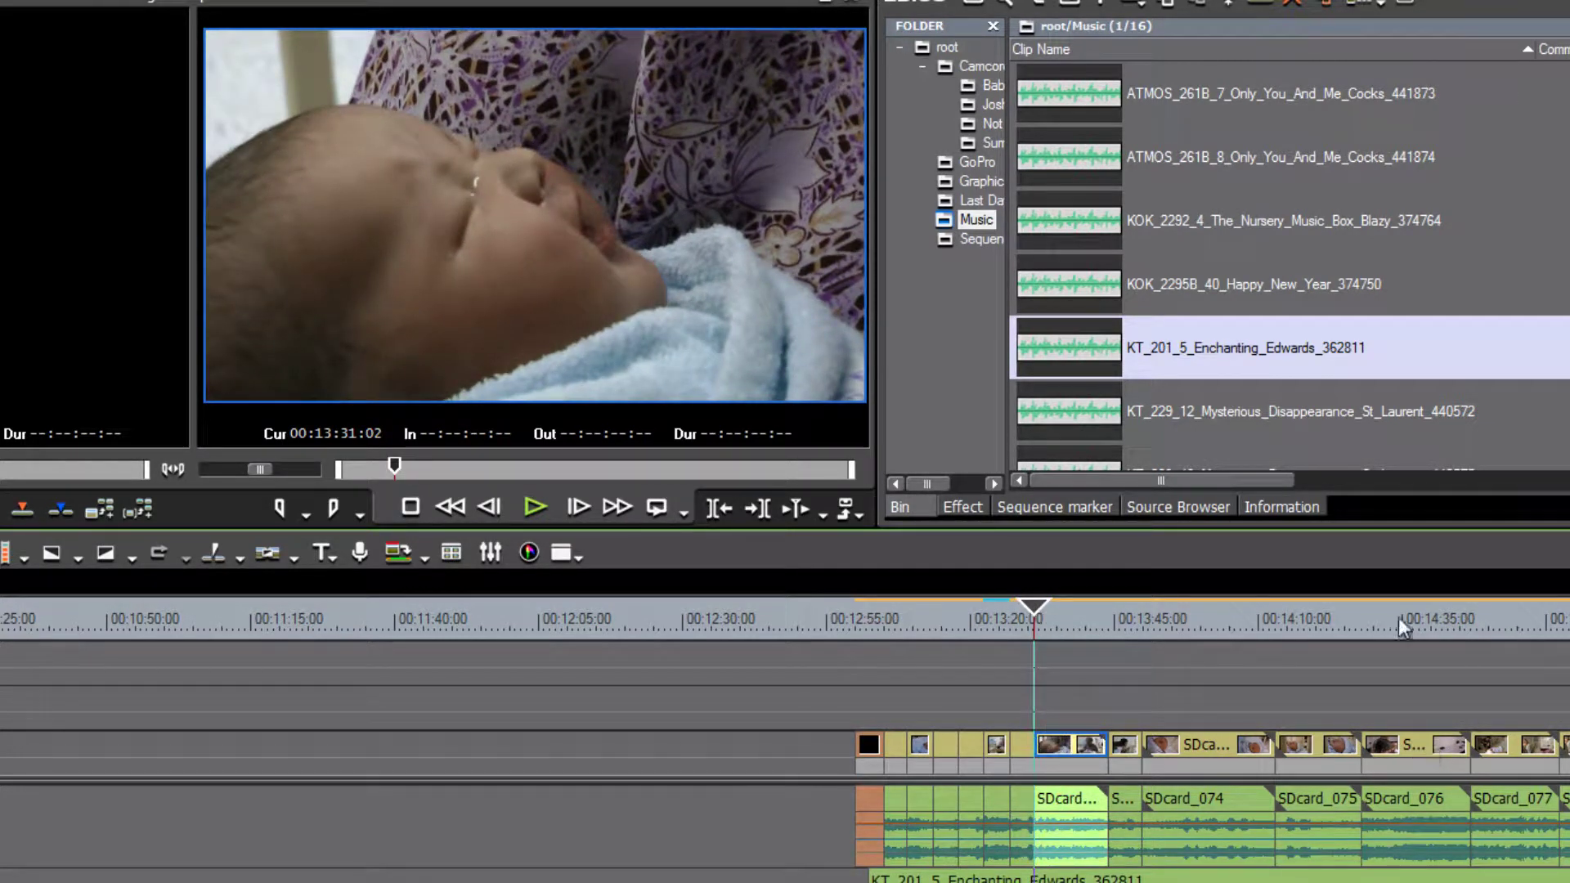
Insert SDcard_076 at the 00:13:31:02 split between the two SDcard_073 parts and ripple-trim its start
{"action": "left_click_drag", "start_coordinate": [1398, 616], "coordinate": [1387, 619]}
{"action": "left_click_drag", "start_coordinate": [1390, 747], "coordinate": [1096, 753]}
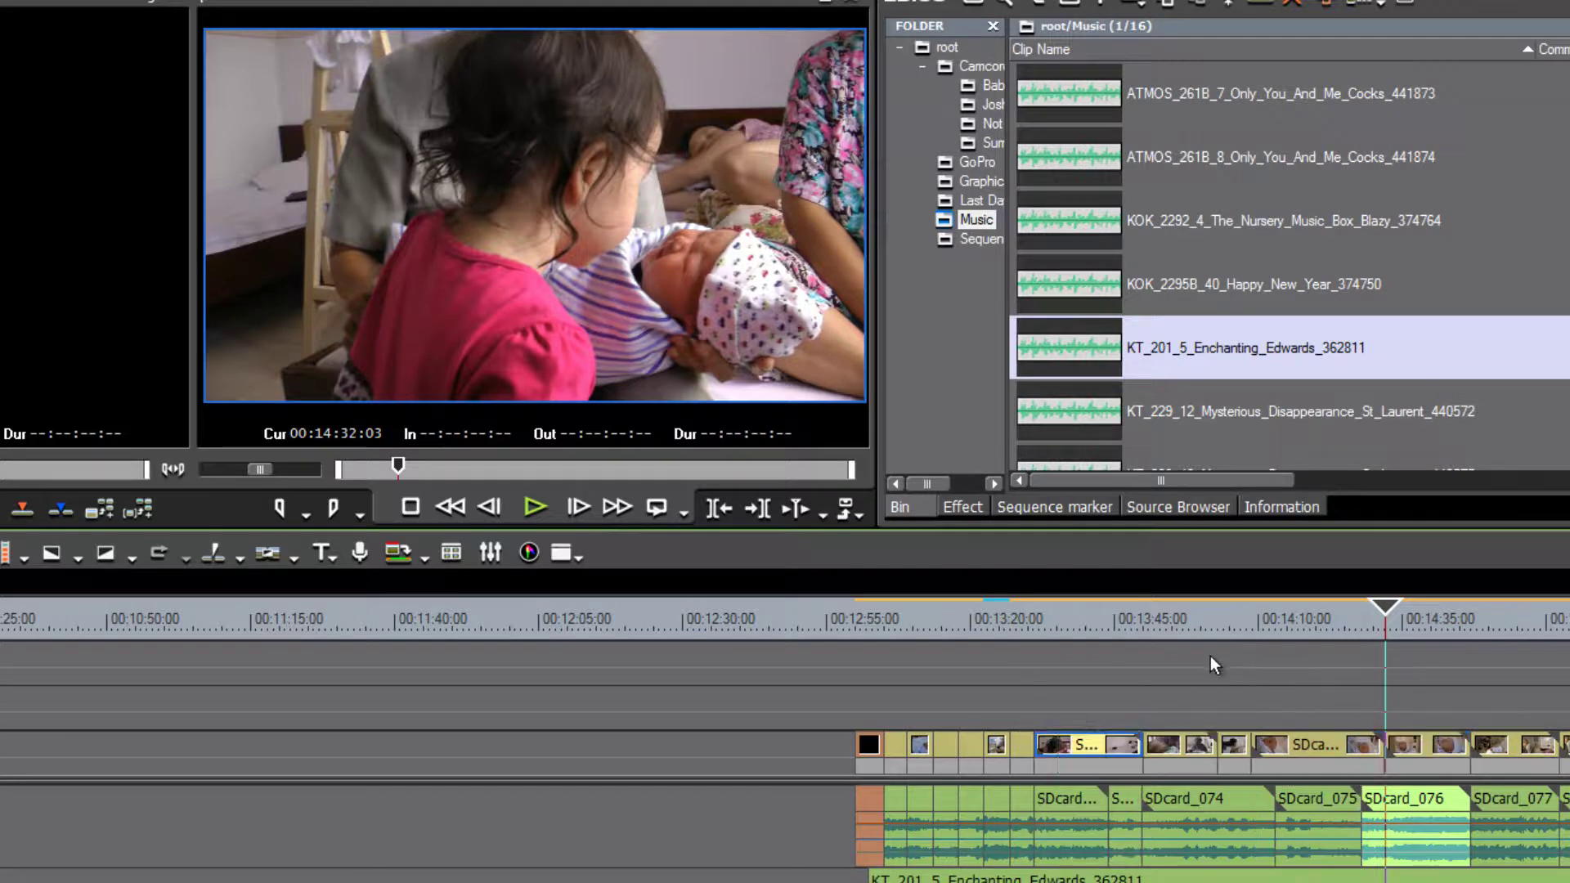
{"action": "left_click_drag", "start_coordinate": [1174, 618], "coordinate": [1038, 630]}
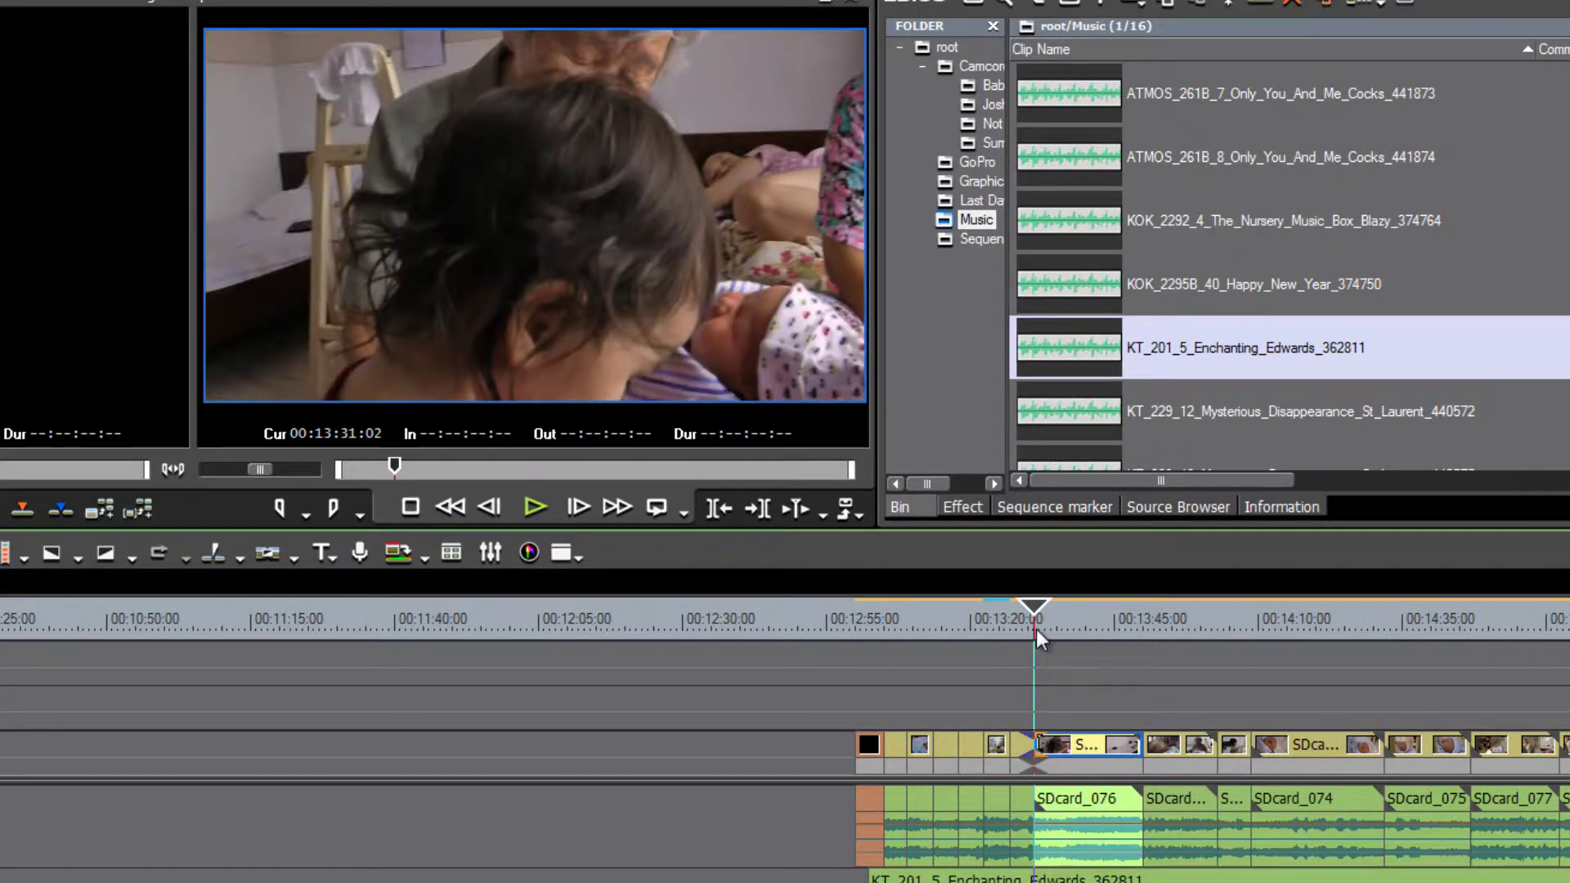
{"action": "left_click", "coordinate": [1039, 744]}
{"action": "mouse_move", "coordinate": [1053, 746]}
{"action": "left_mouse_down"}
{"action": "mouse_move", "coordinate": [1072, 751]}
{"action": "mouse_move", "coordinate": [1055, 747]}
{"action": "left_mouse_up"}
Play SDcard_076 from 00:13:31:02 and ripple-trim its start to source In 00:00:03:11
{"action": "left_click", "coordinate": [1026, 615]}
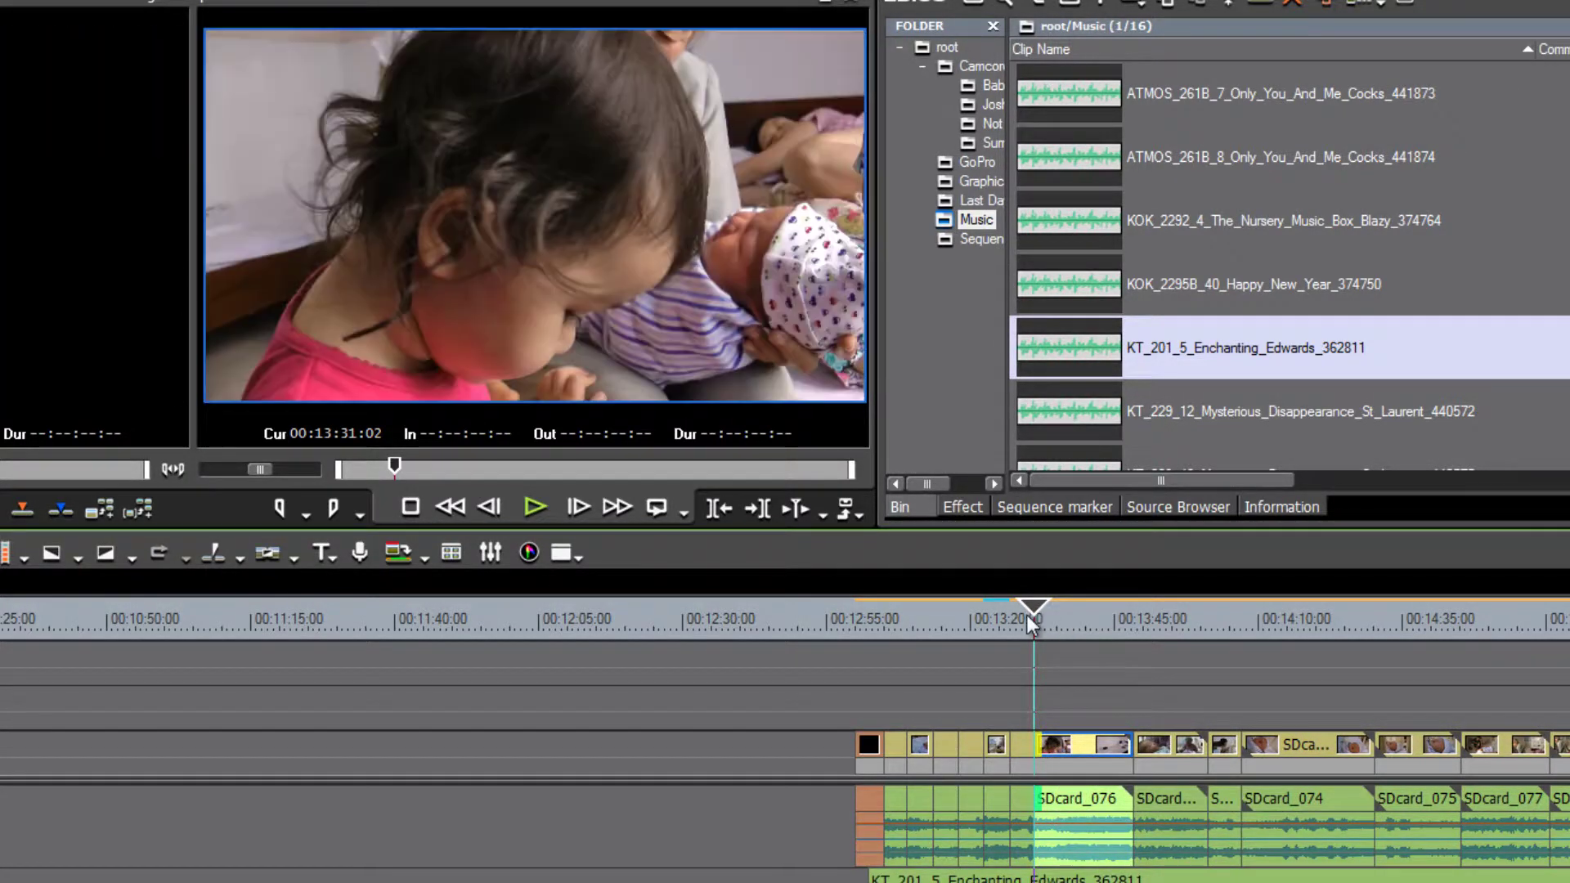
{"action": "key", "text": "space"}
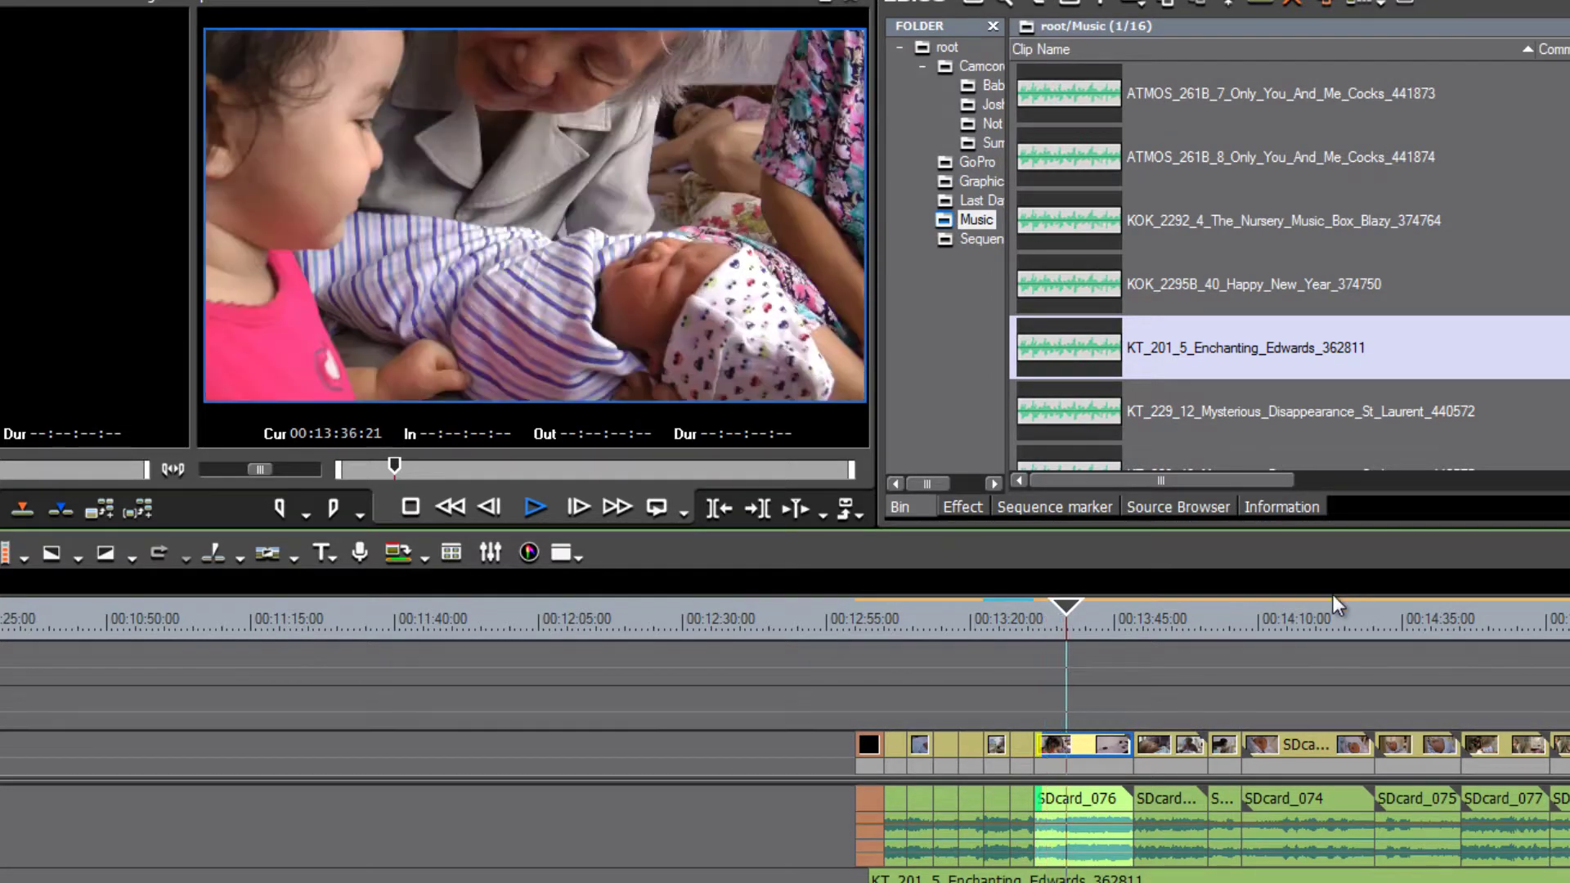
{"action": "scroll", "coordinate": [1035, 680], "scroll_direction": "up", "scroll_amount": 3}
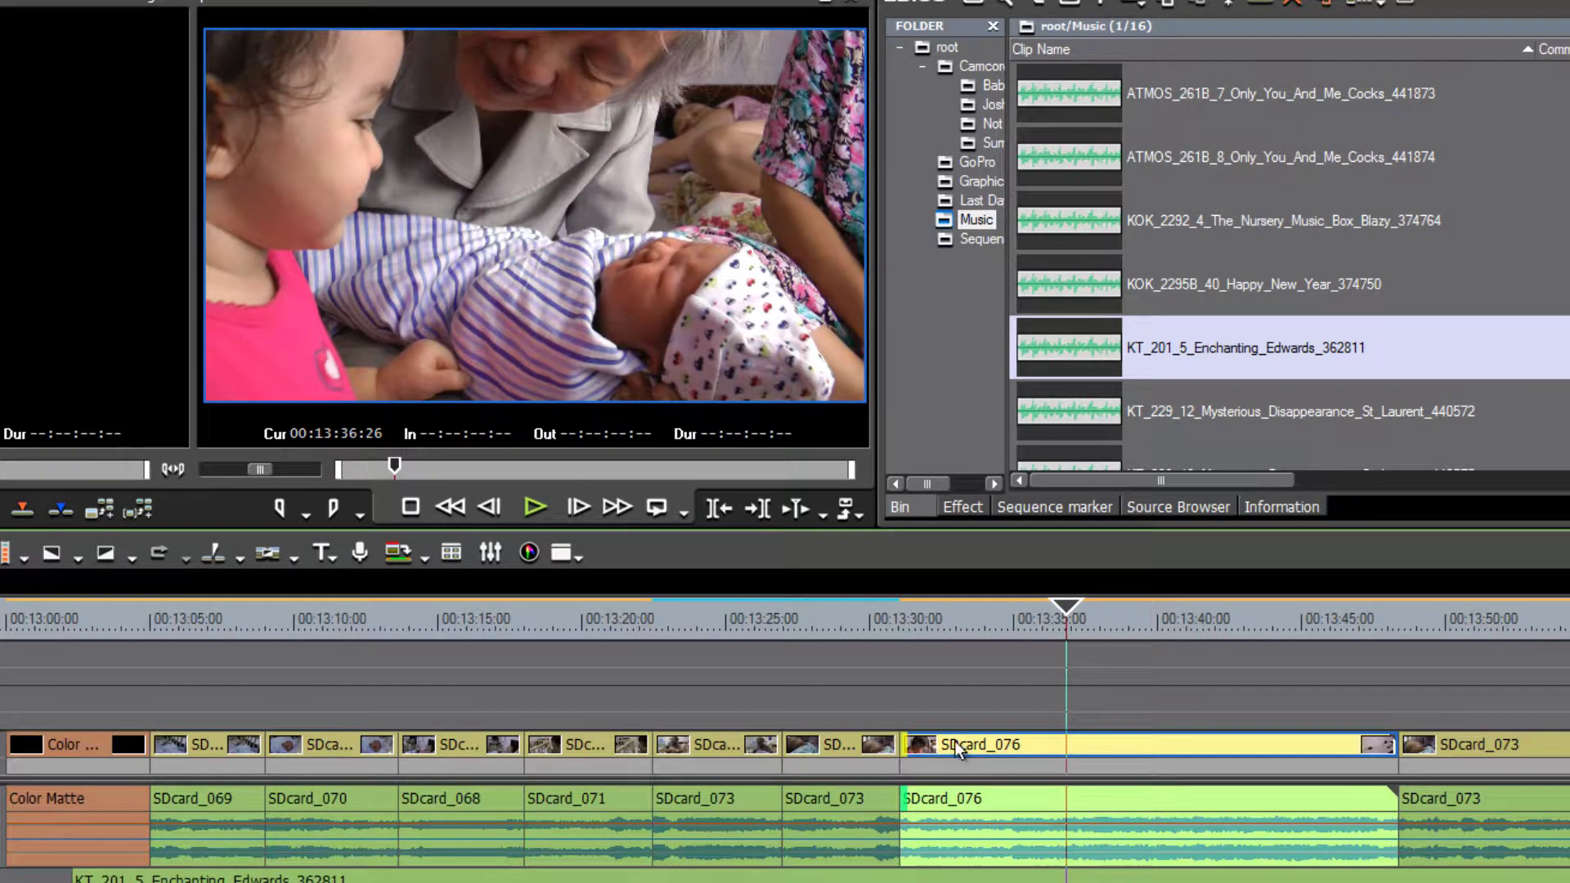
{"action": "left_click_drag", "start_coordinate": [911, 747], "coordinate": [946, 749]}
{"action": "left_click", "coordinate": [898, 630]}
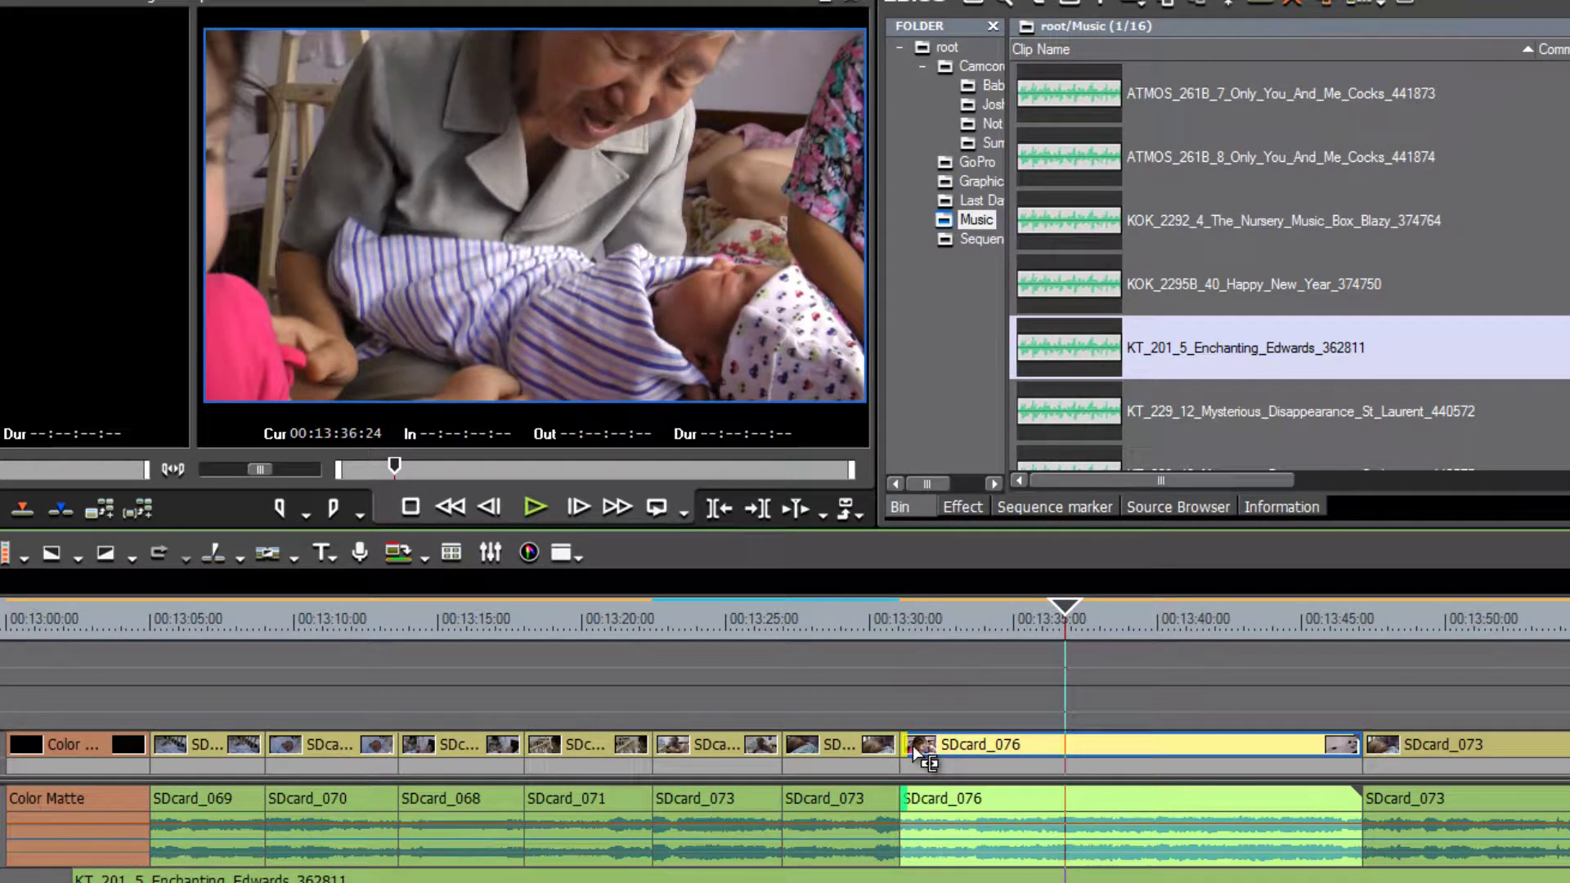
{"action": "left_click_drag", "start_coordinate": [914, 745], "coordinate": [925, 746]}
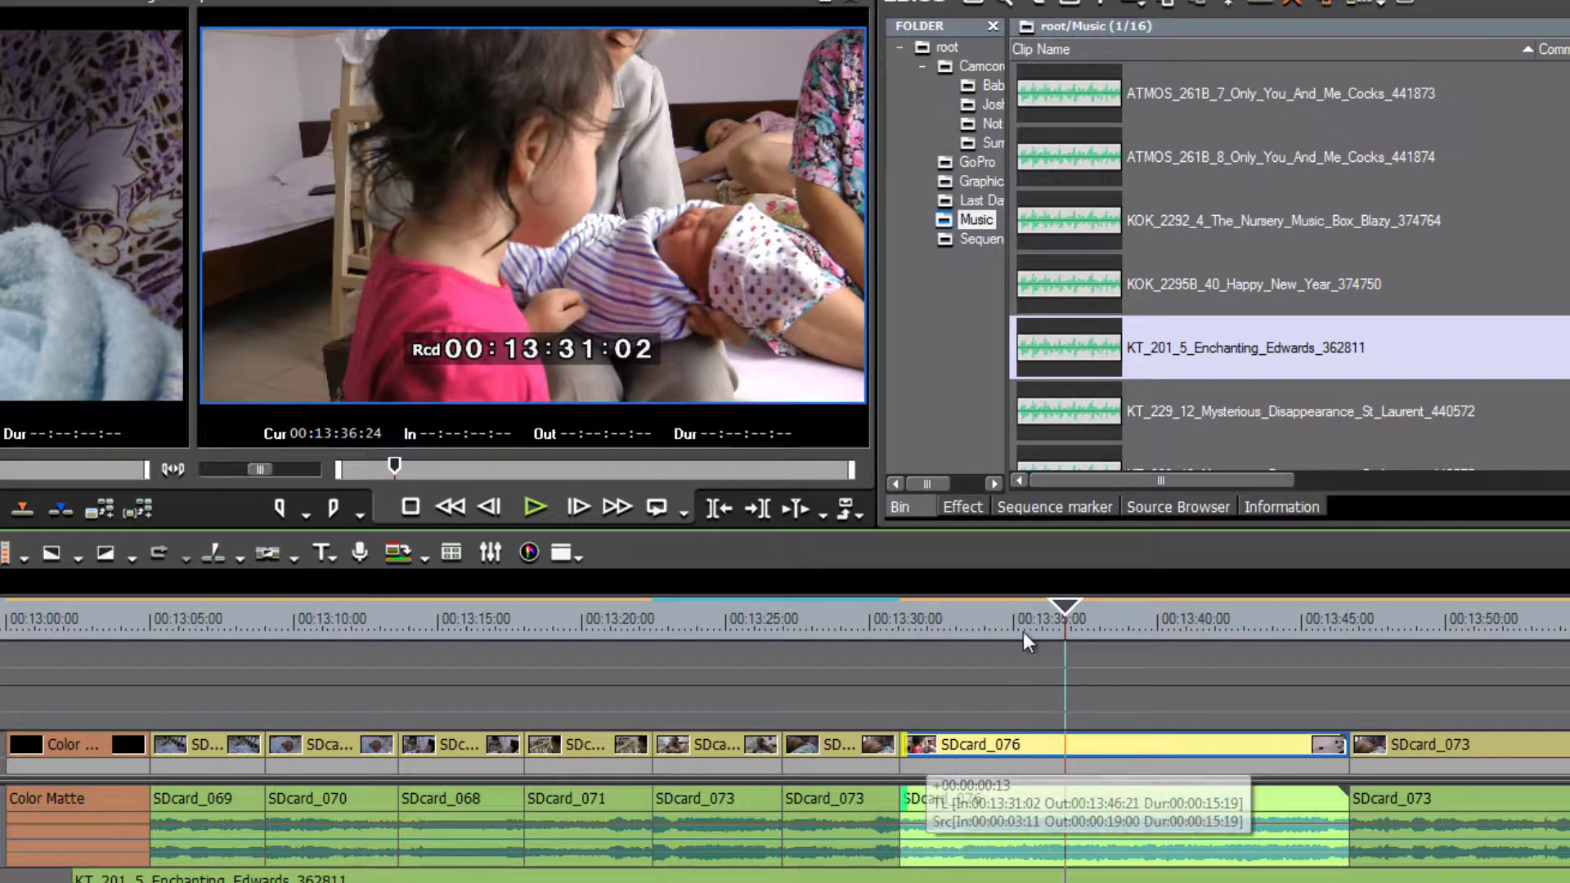
Play SDcard_076 from its start to the music change, split it at 00:13:36:07 and ripple-delete the remainder
{"action": "left_click_drag", "start_coordinate": [1061, 610], "coordinate": [900, 640]}
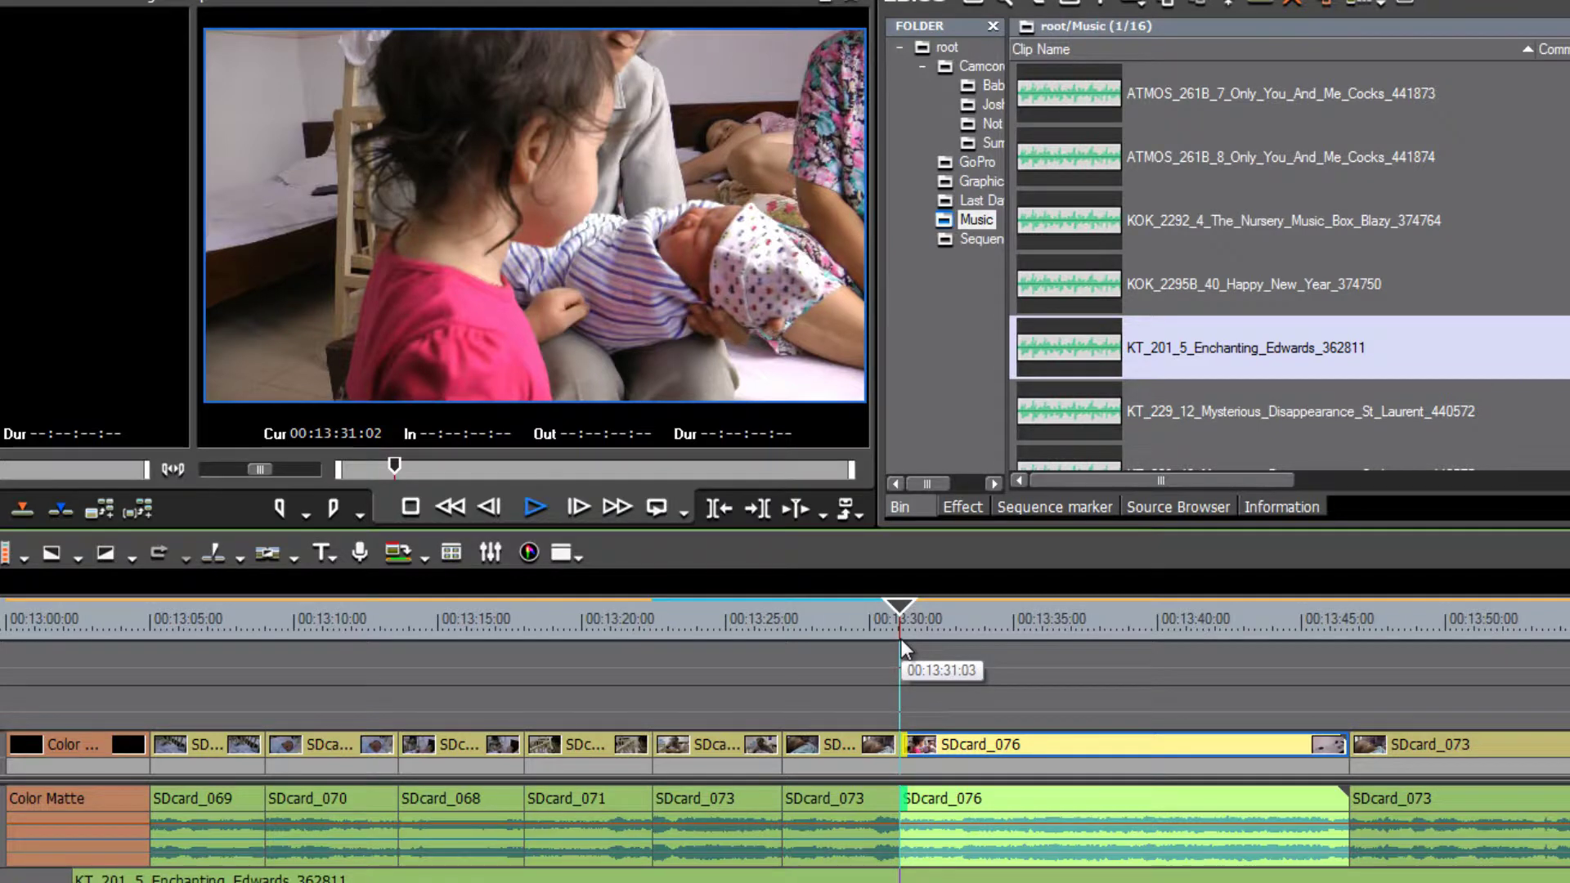
{"action": "key", "text": "space"}
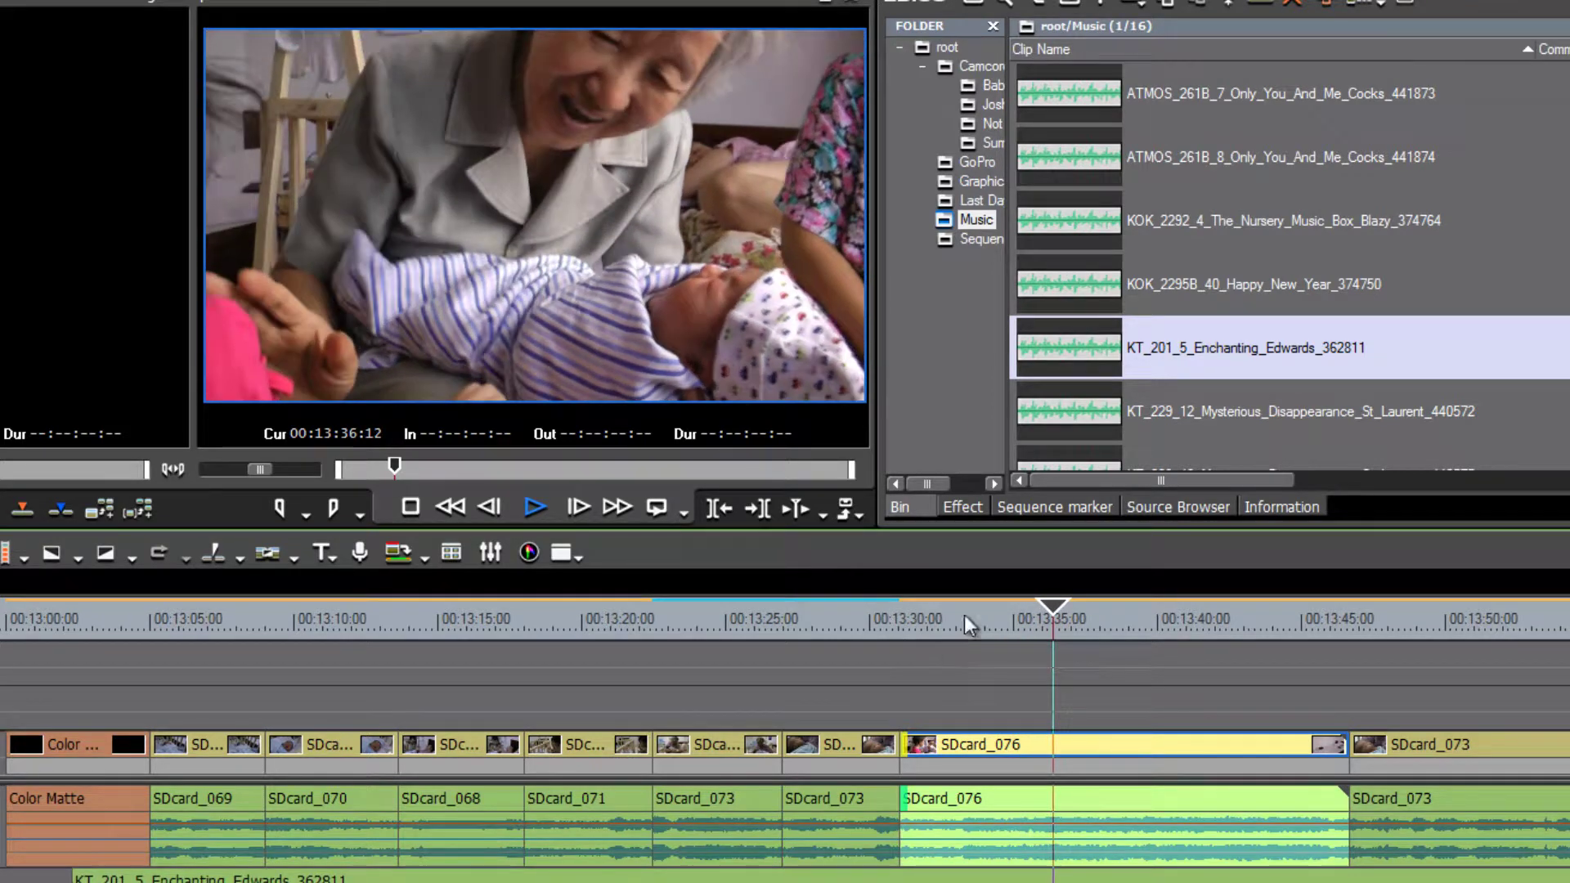
{"action": "left_click", "coordinate": [1045, 613]}
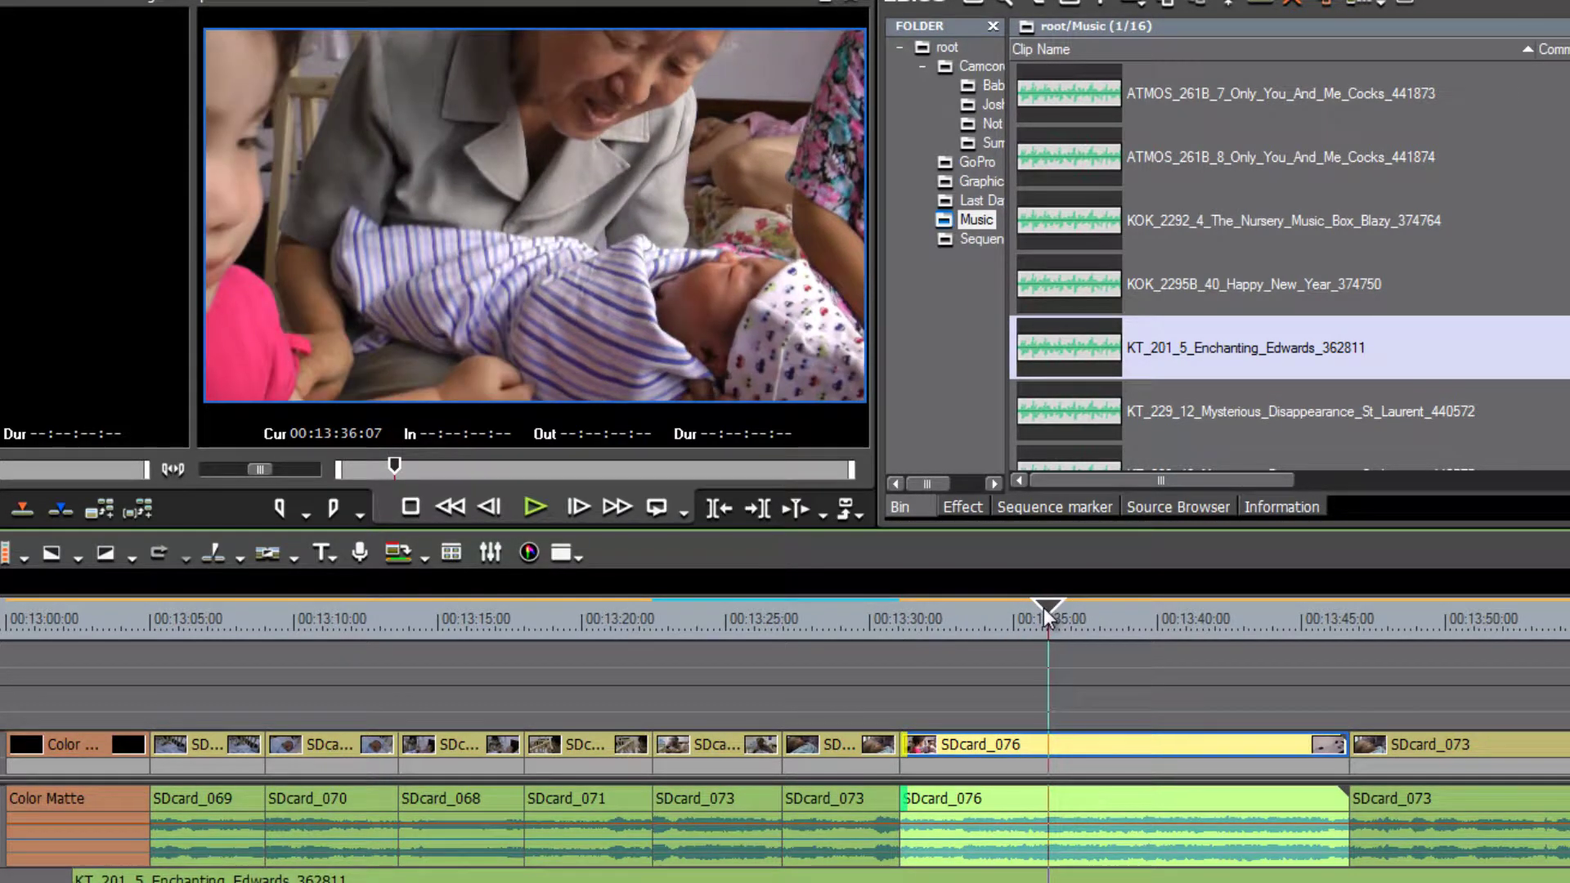
{"action": "key", "text": "c"}
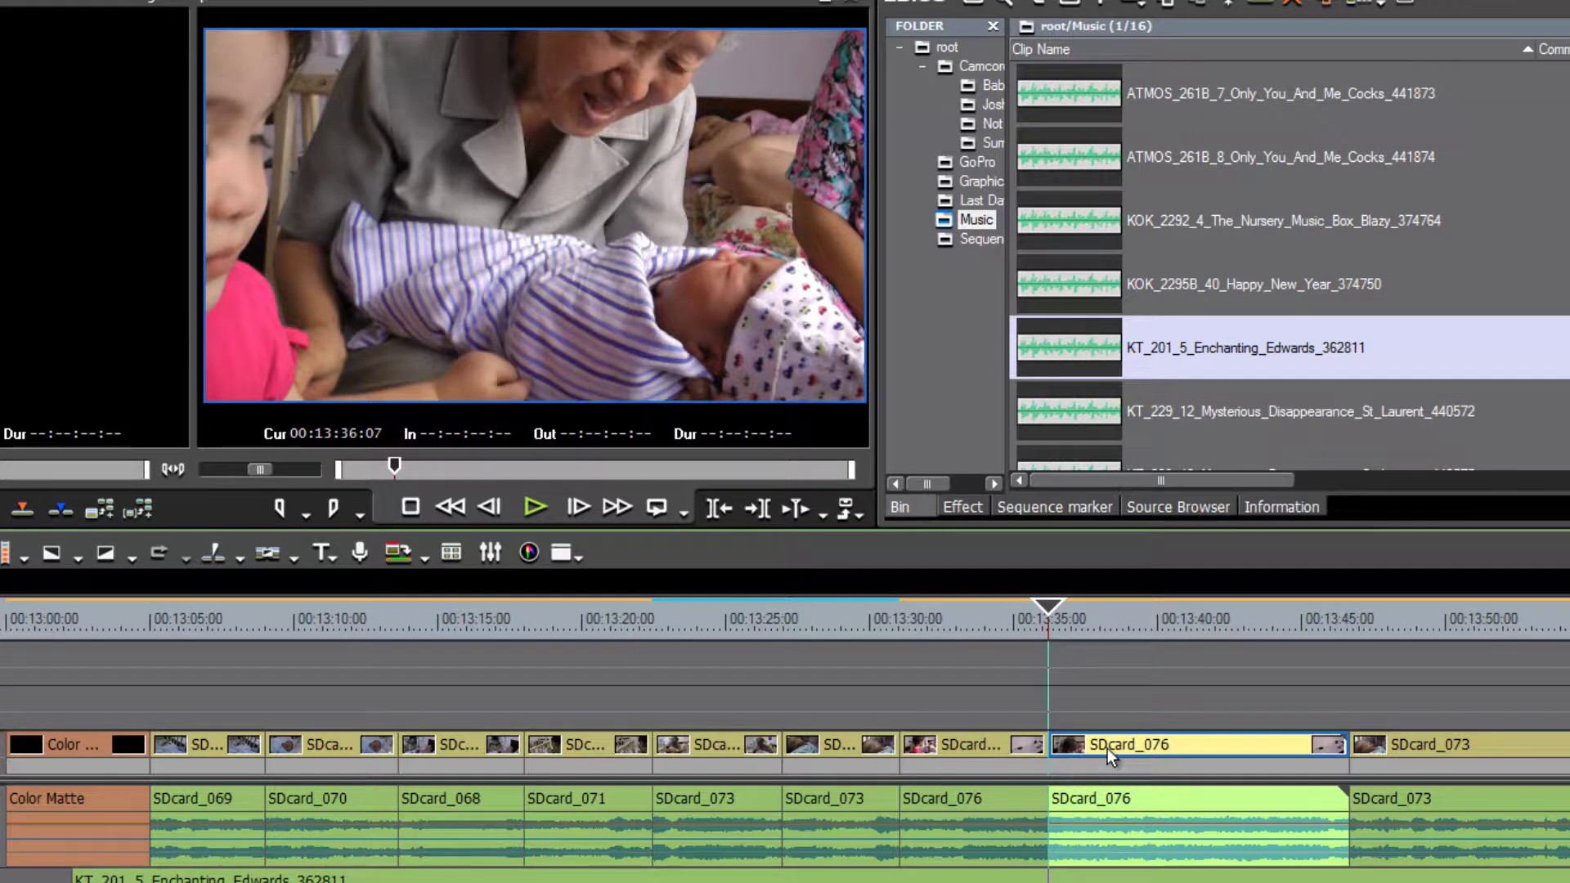
{"action": "key", "text": "Delete"}
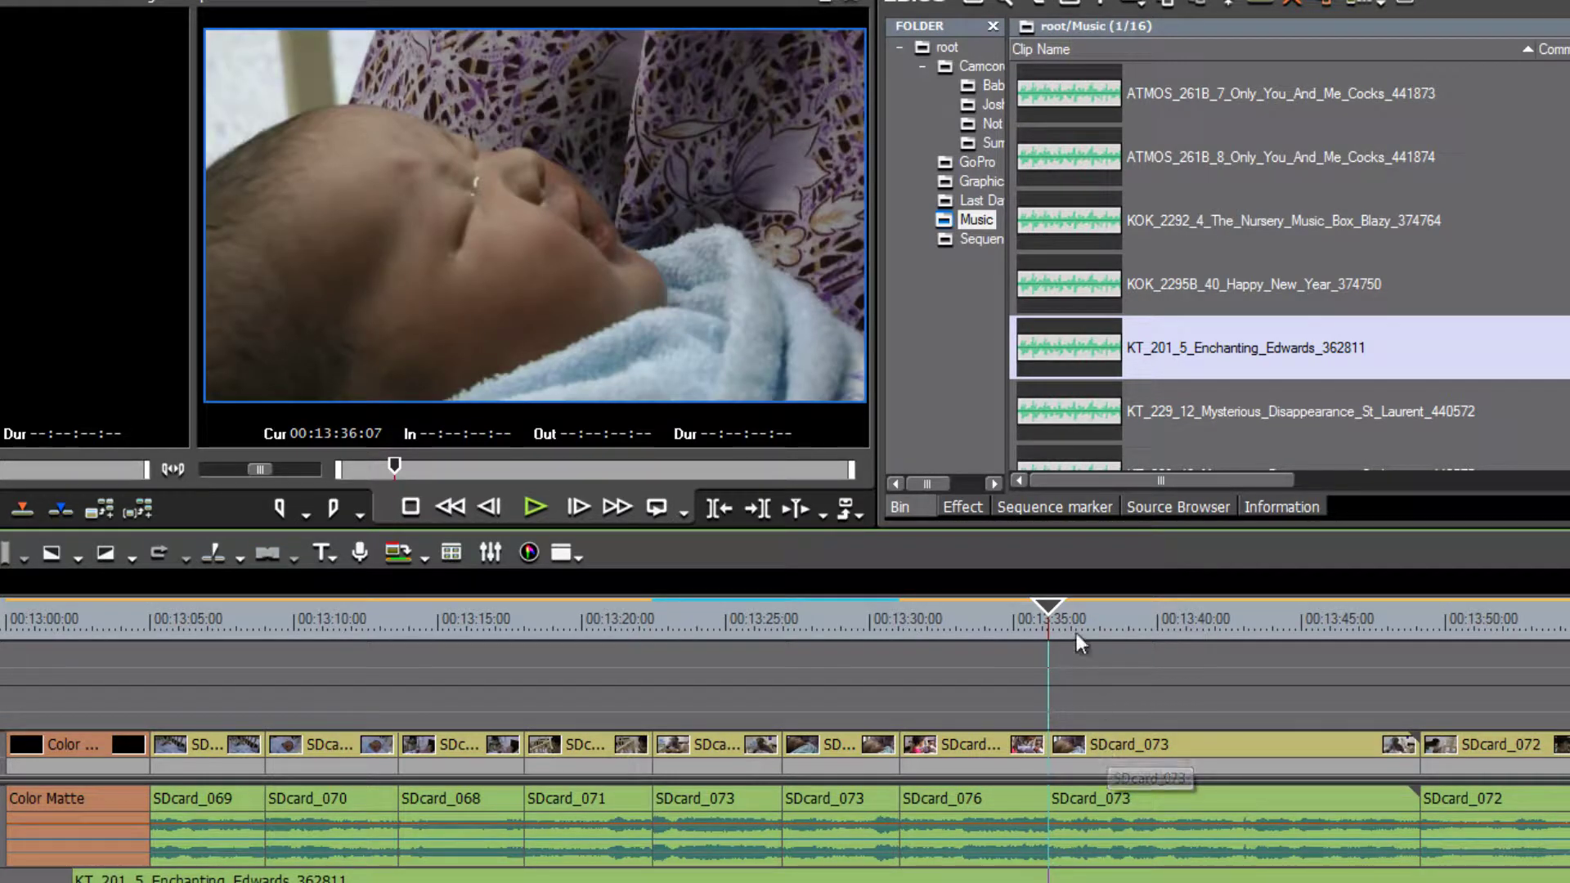
Ripple-delete the SDcard_073, SDcard_072, SDcard_074 and SDcard_075 clips that follow the shortened SDcard_076
{"action": "left_click", "coordinate": [1141, 742]}
{"action": "key", "text": "Delete"}
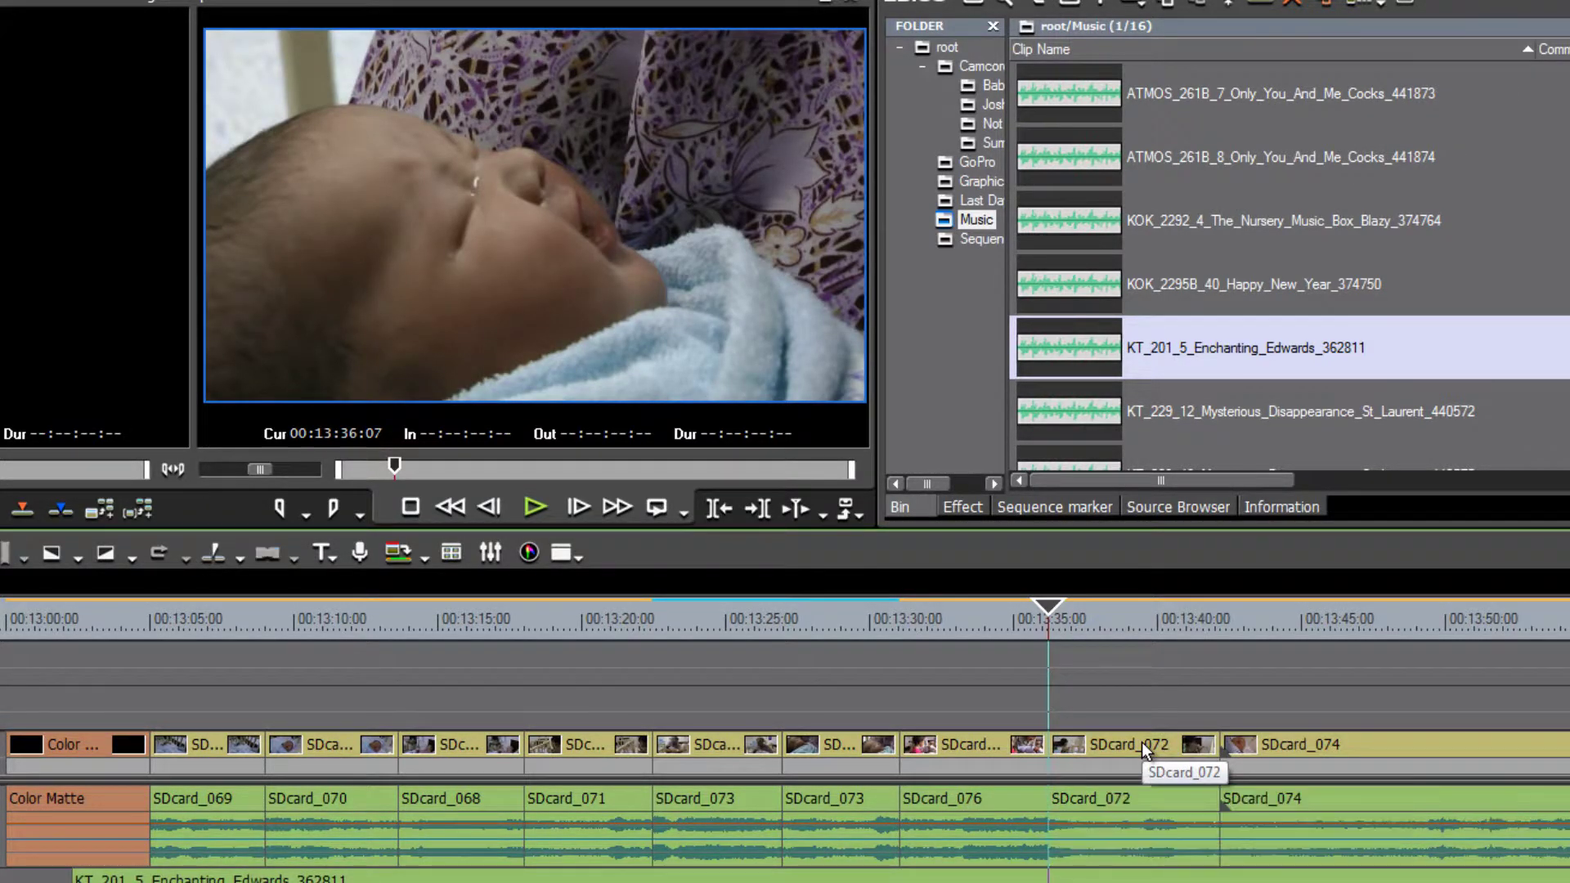
{"action": "left_click", "coordinate": [1123, 742]}
{"action": "key", "text": "Delete"}
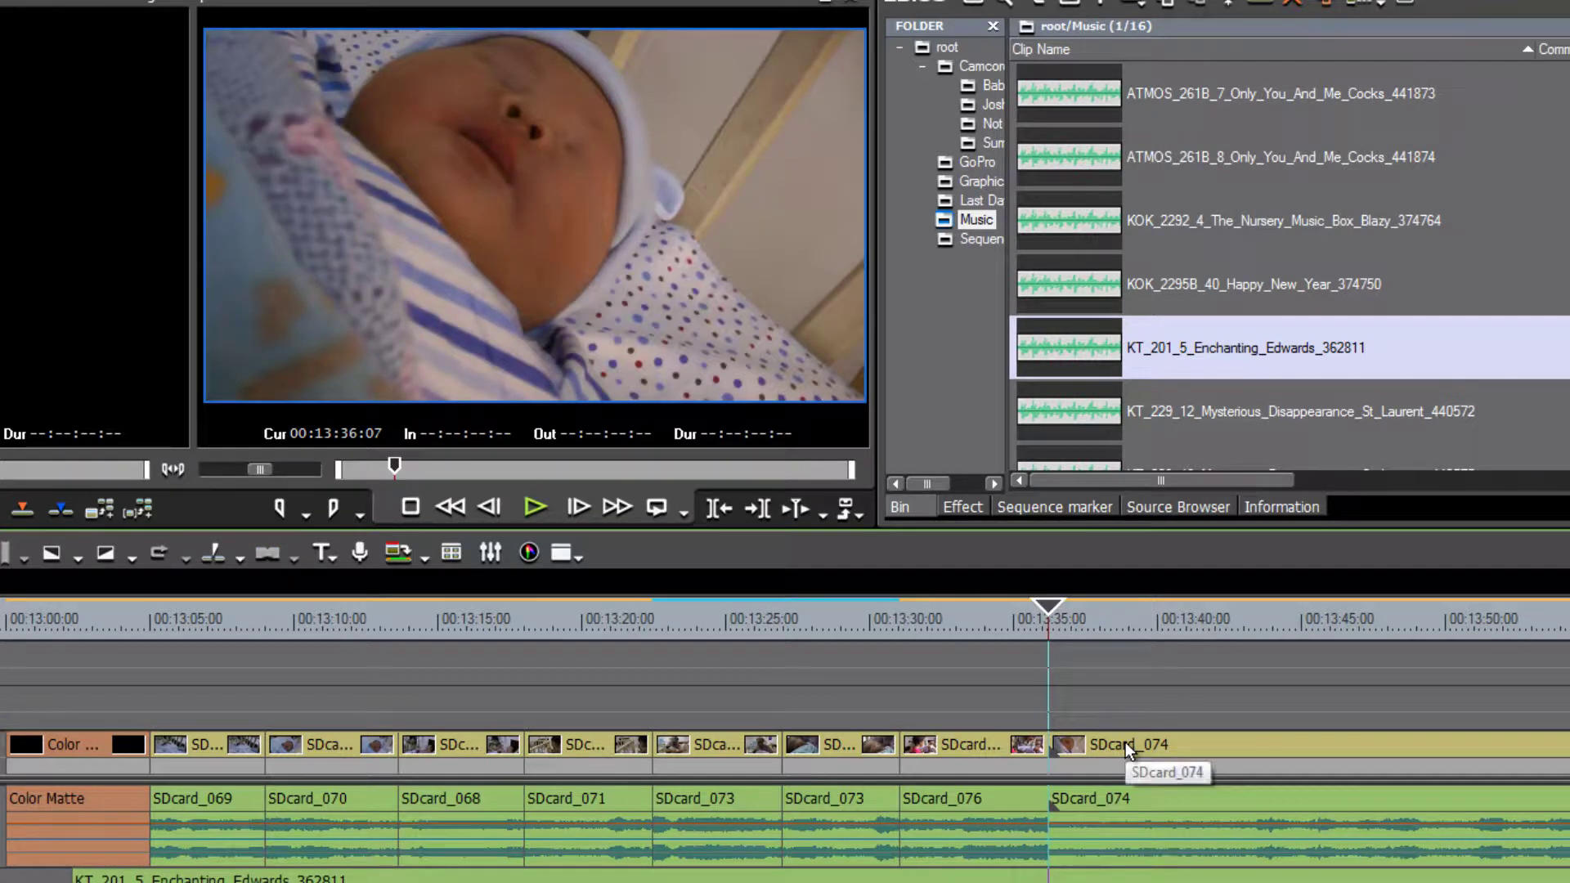
{"action": "left_click_drag", "start_coordinate": [1105, 626], "coordinate": [1347, 664]}
{"action": "left_click", "coordinate": [1428, 744]}
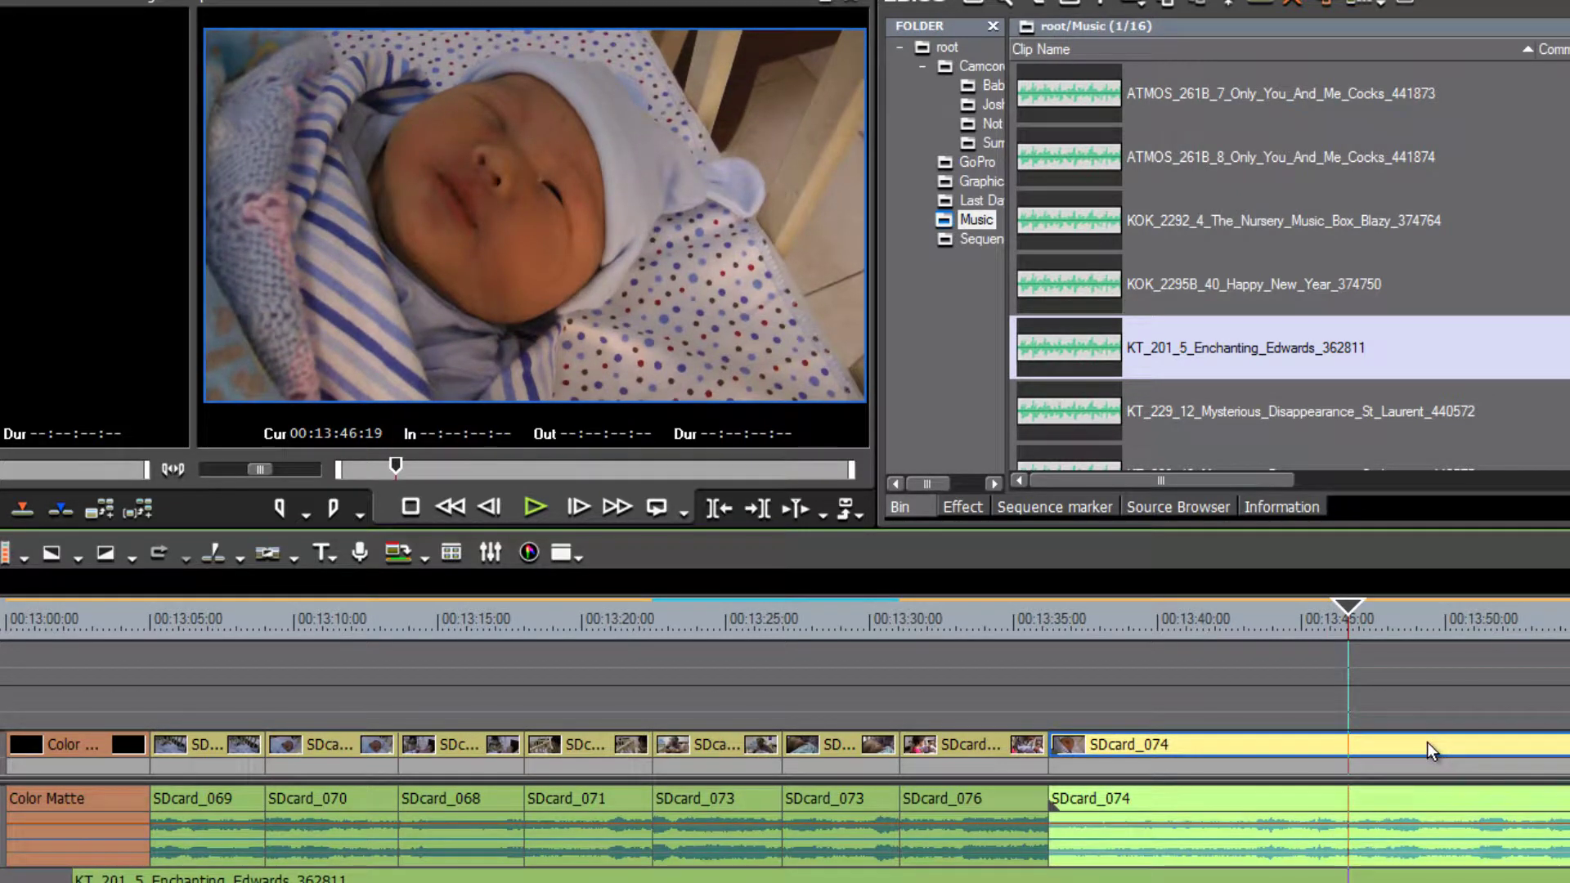
{"action": "key", "text": "alt+Delete"}
{"action": "left_click_drag", "start_coordinate": [1354, 607], "coordinate": [1322, 720]}
{"action": "left_click", "coordinate": [1335, 751]}
{"action": "key", "text": "alt+Delete"}
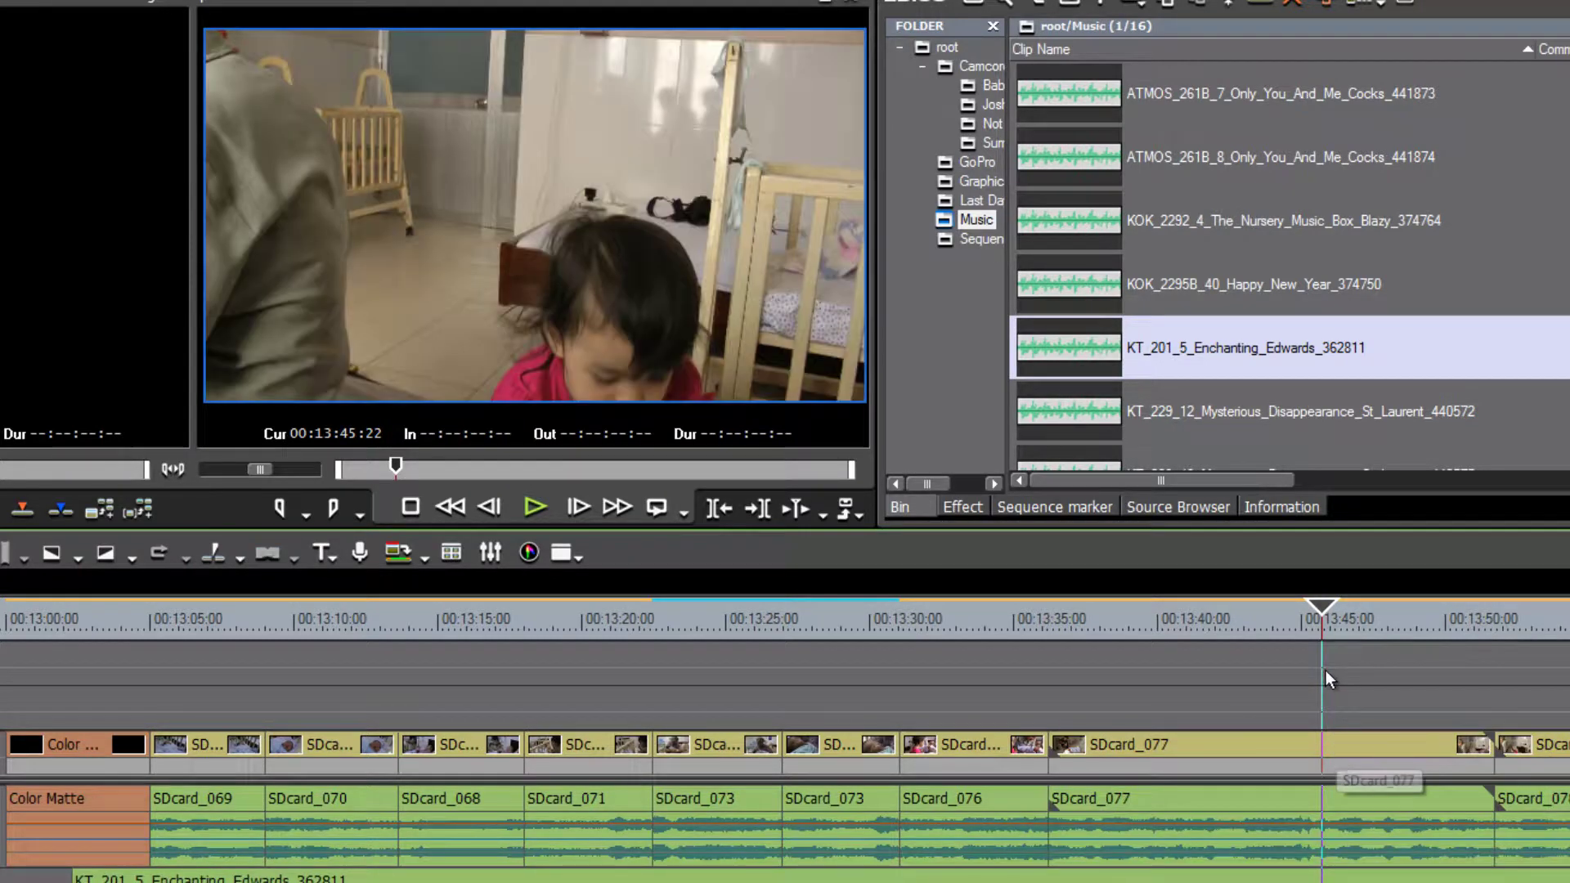
Remove SDcard_077 and ripple-delete the part of SDcard_078 before a split at 00:14:10:19
{"action": "left_click_drag", "start_coordinate": [1226, 629], "coordinate": [719, 611]}
{"action": "scroll", "coordinate": [1414, 724], "scroll_direction": "down", "scroll_amount": 3}
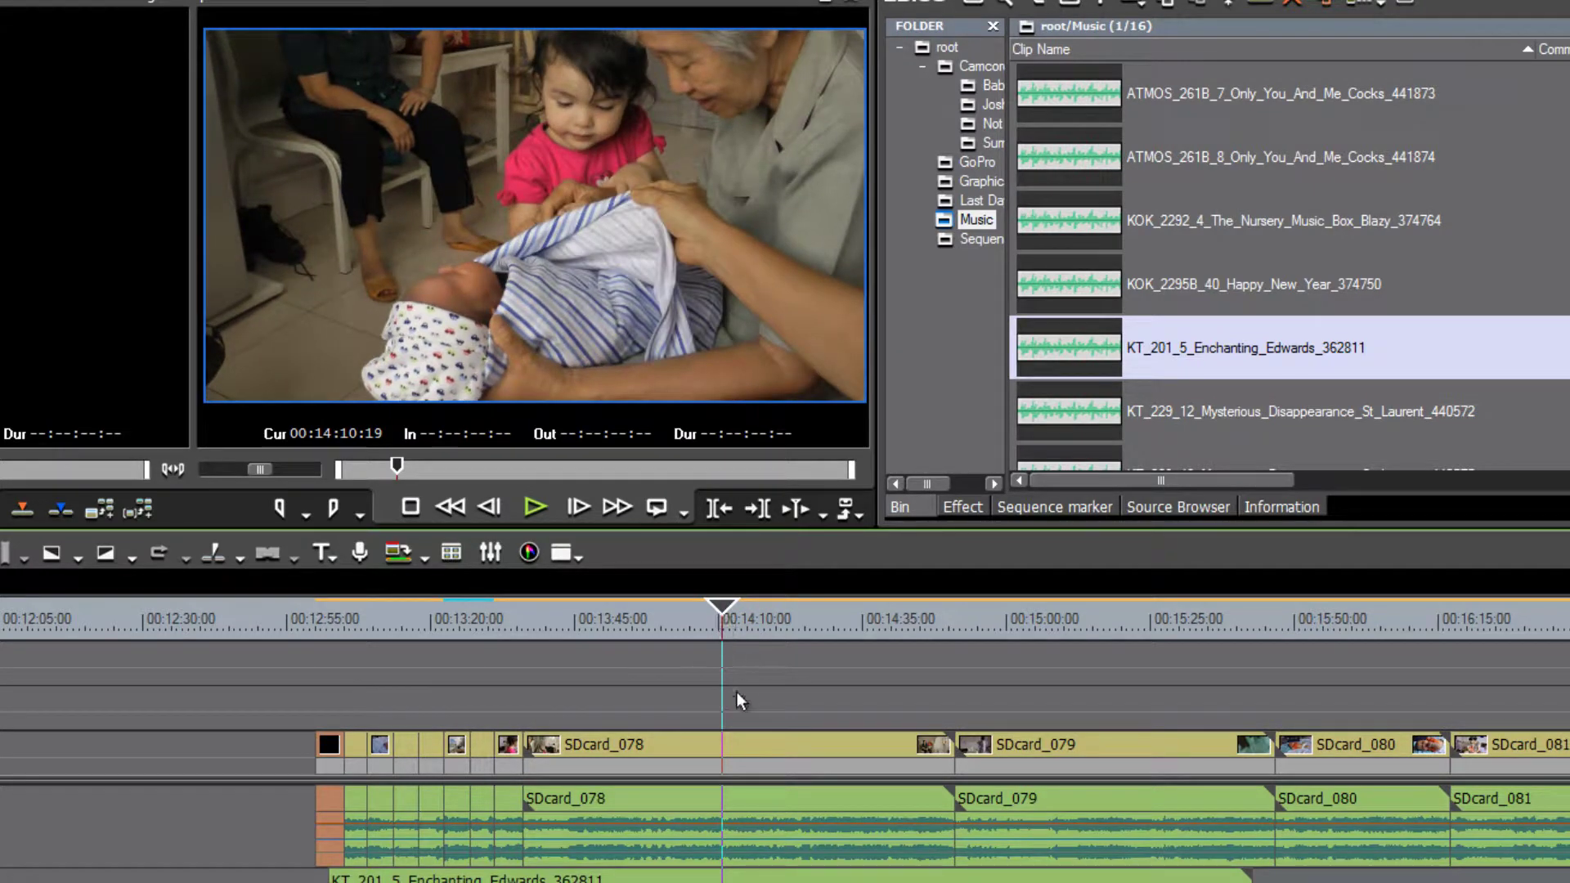
{"action": "left_click", "coordinate": [728, 739]}
{"action": "key", "text": "c"}
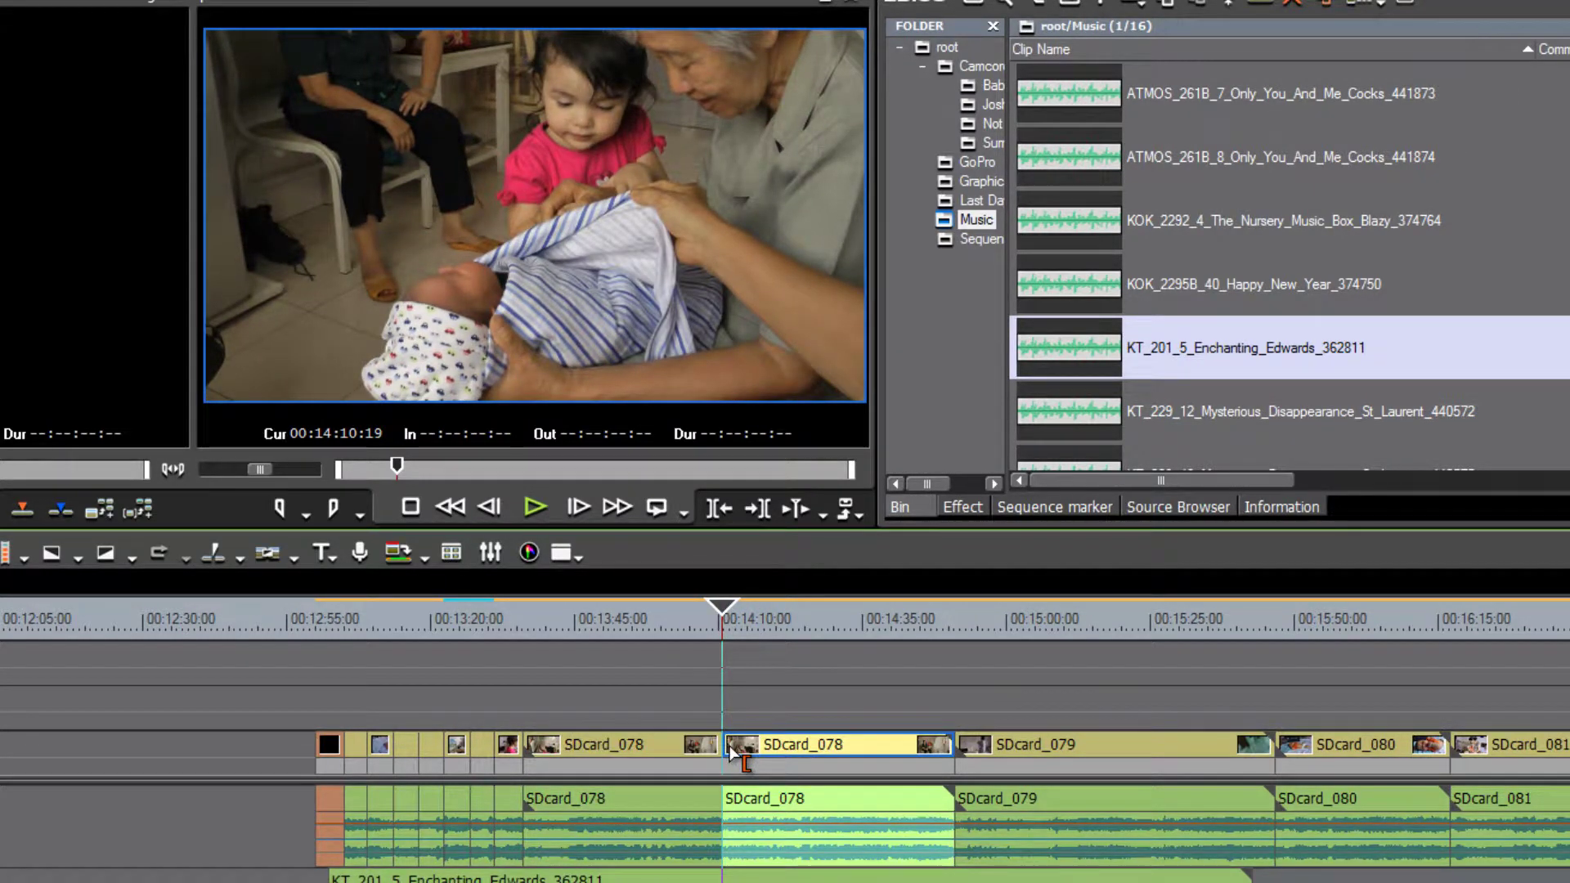
{"action": "key", "text": "Delete"}
Place a short opening piece of SDcard_078 between SDcard_073 and SDcard_076, and play the new order
{"action": "left_click", "coordinate": [706, 619]}
{"action": "left_click_drag", "start_coordinate": [624, 620], "coordinate": [548, 661]}
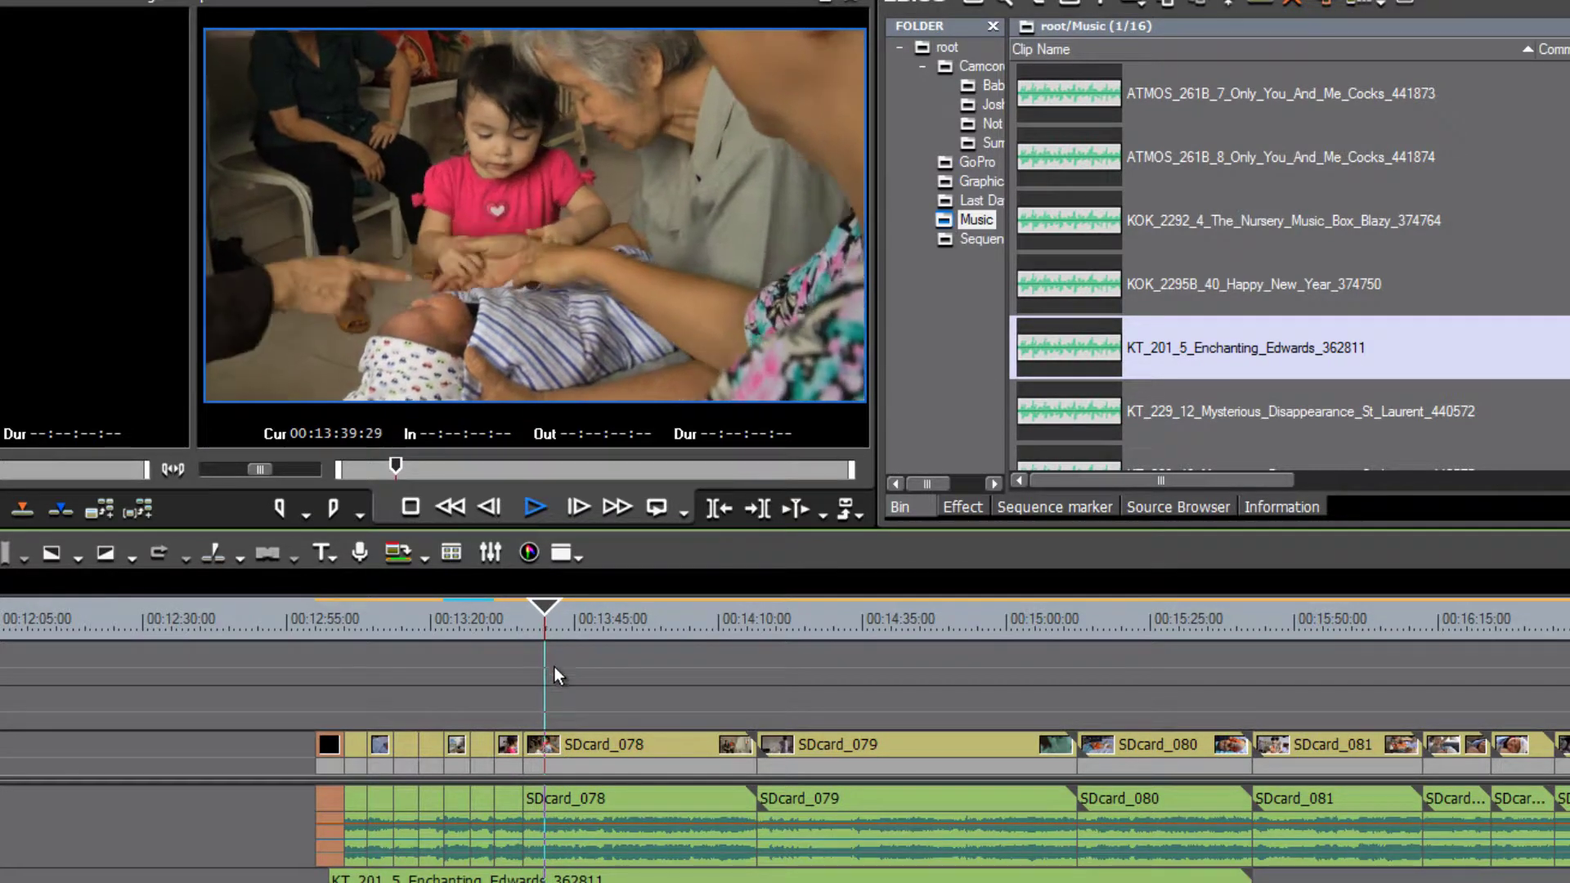
{"action": "key", "text": "space"}
{"action": "scroll", "coordinate": [525, 748], "scroll_direction": "up", "scroll_amount": 3}
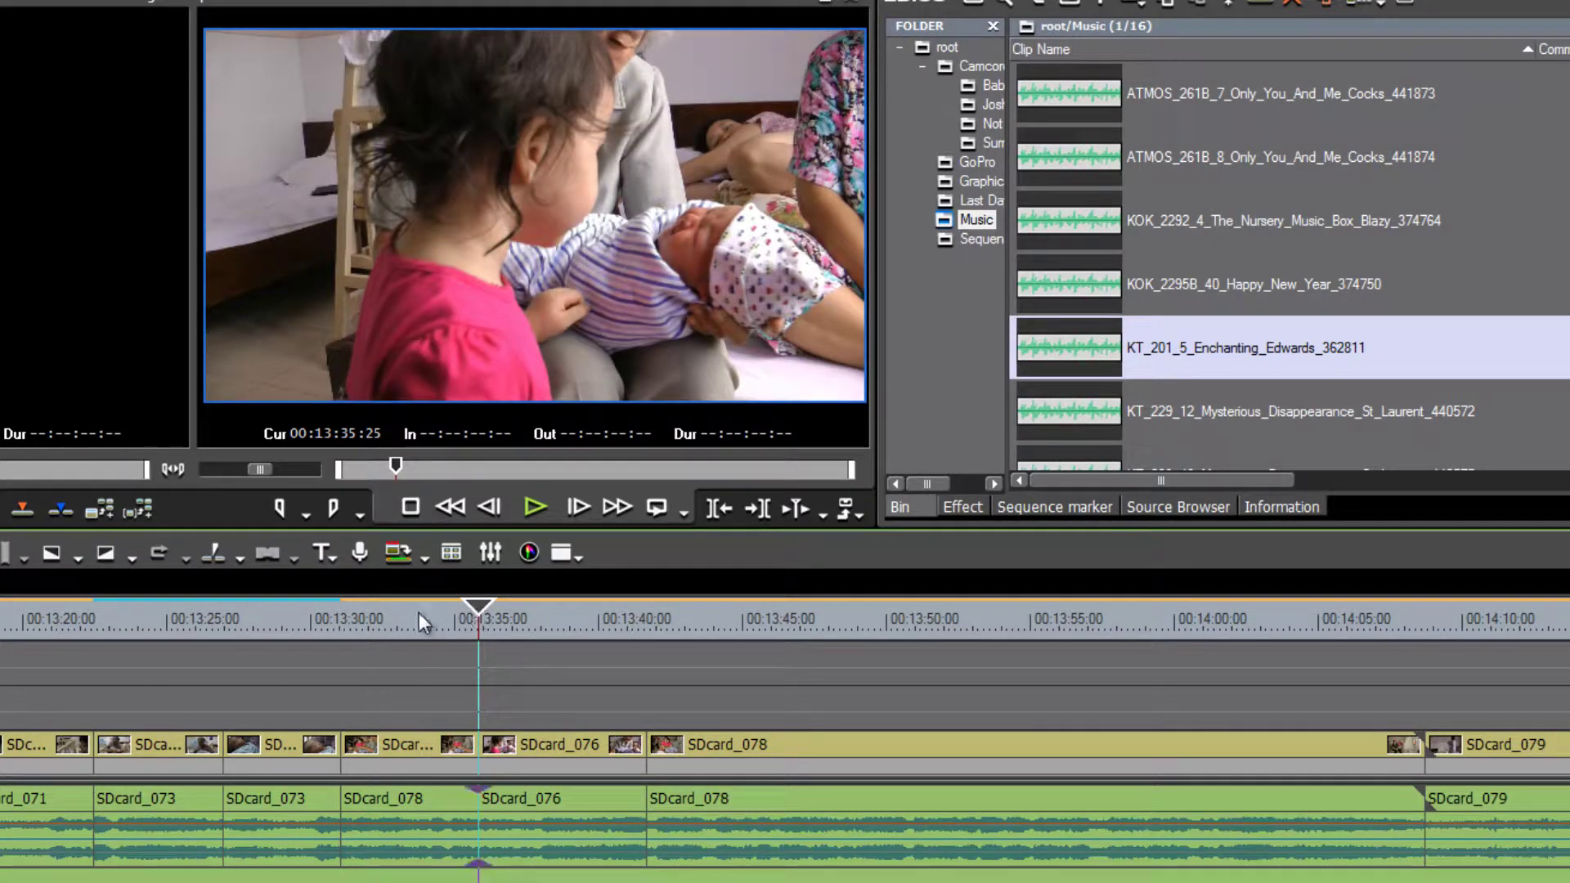
{"action": "left_click", "coordinate": [335, 626]}
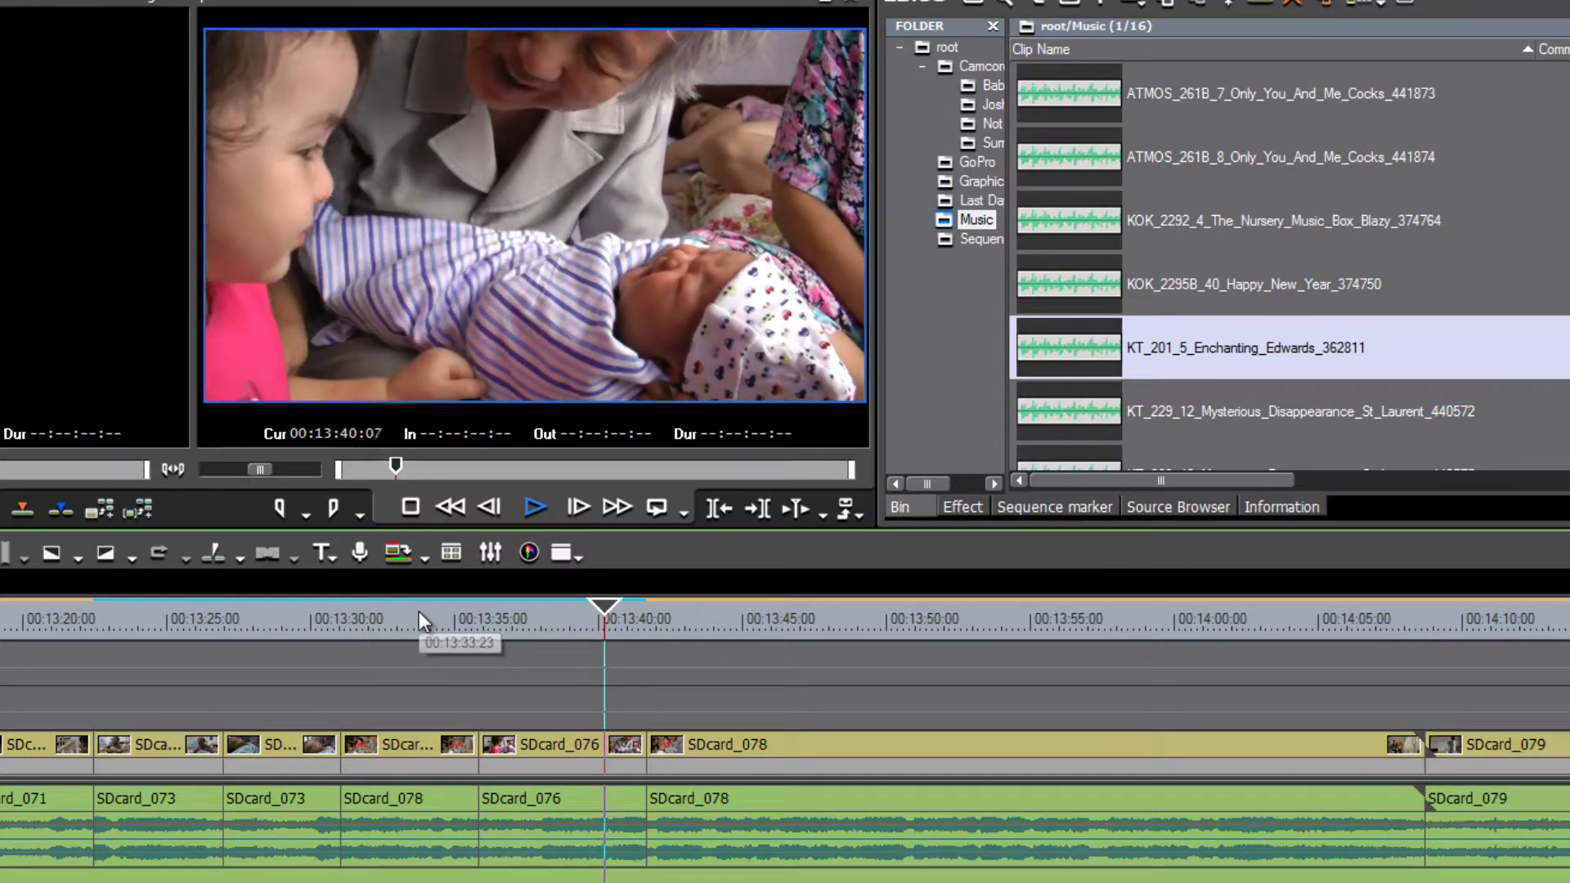
Preview the footage from SDcard_078 through SDcard_080 and ripple-trim the start of SDcard_080
{"action": "left_click_drag", "start_coordinate": [626, 612], "coordinate": [1012, 635]}
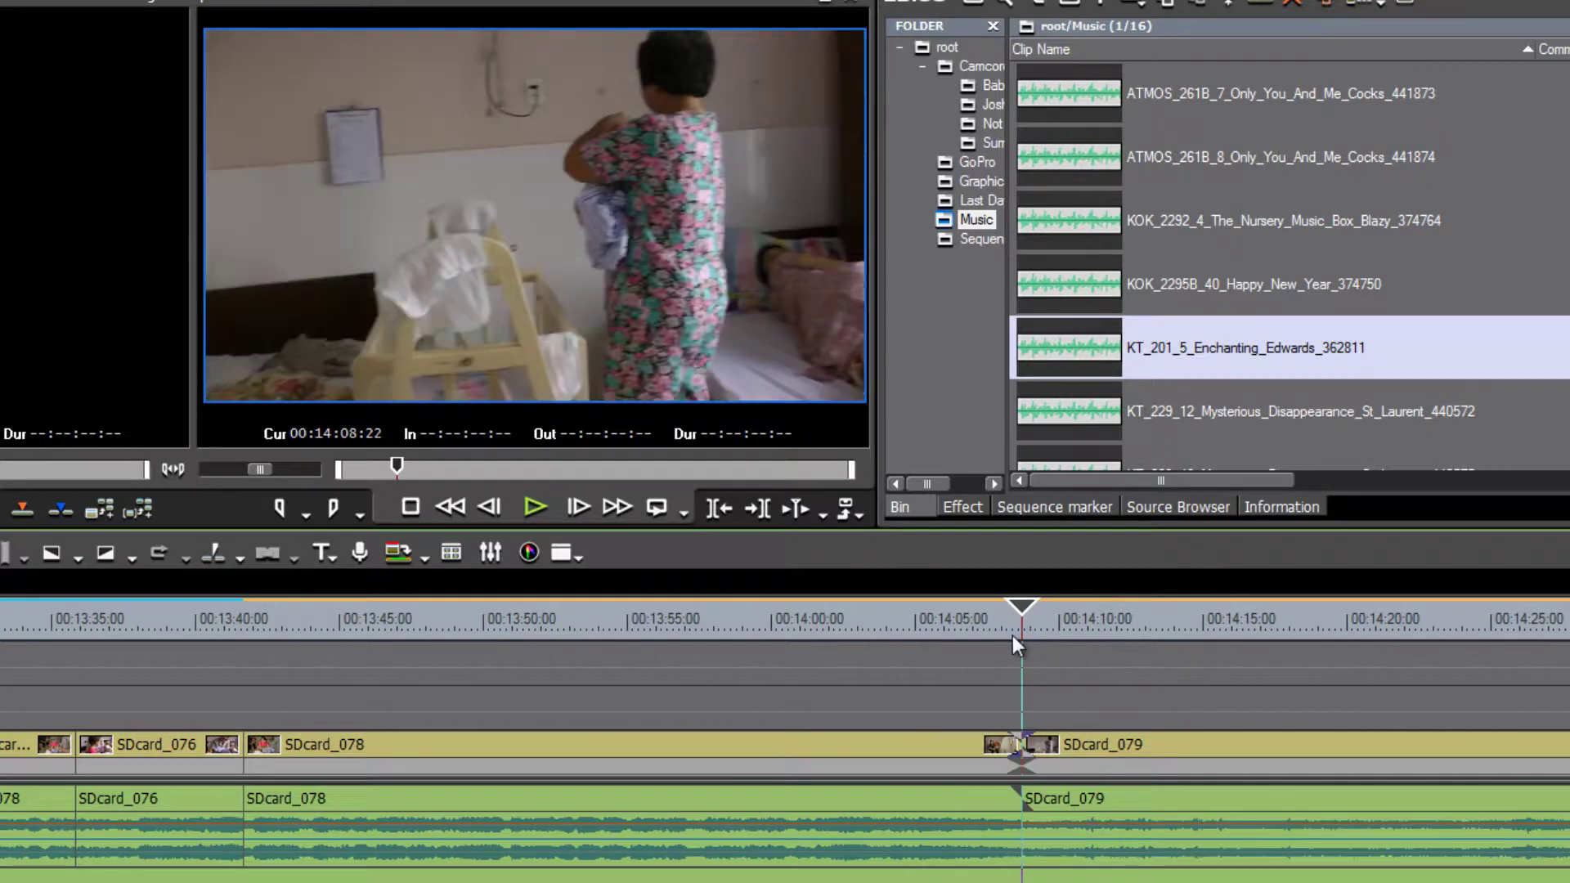
{"action": "scroll", "coordinate": [1012, 635], "scroll_direction": "down", "scroll_amount": 2}
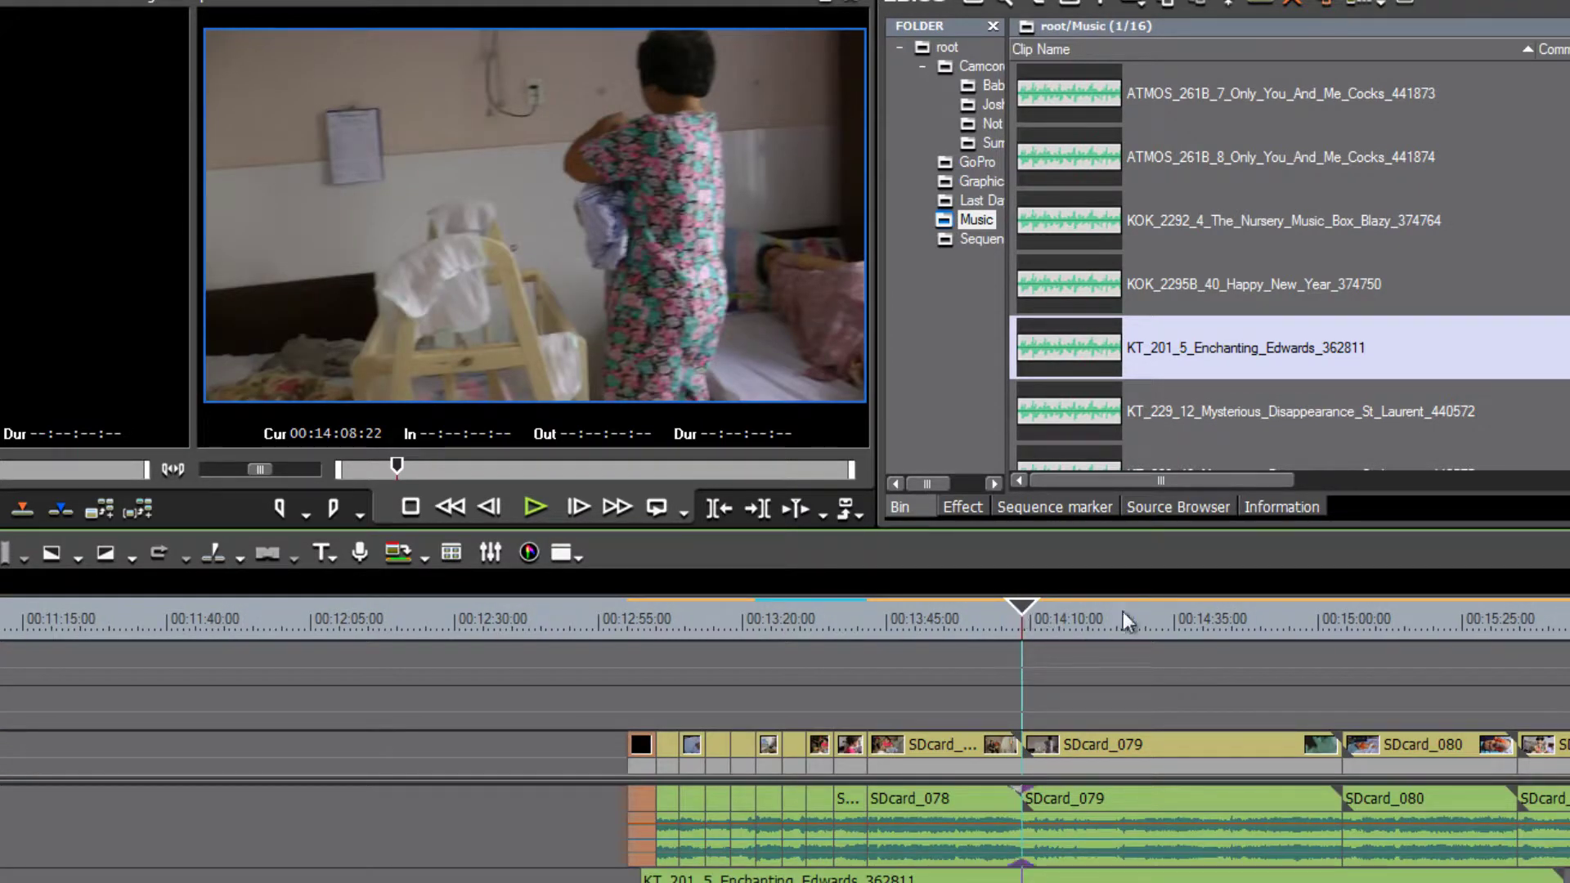
{"action": "left_click_drag", "start_coordinate": [1124, 620], "coordinate": [1420, 624]}
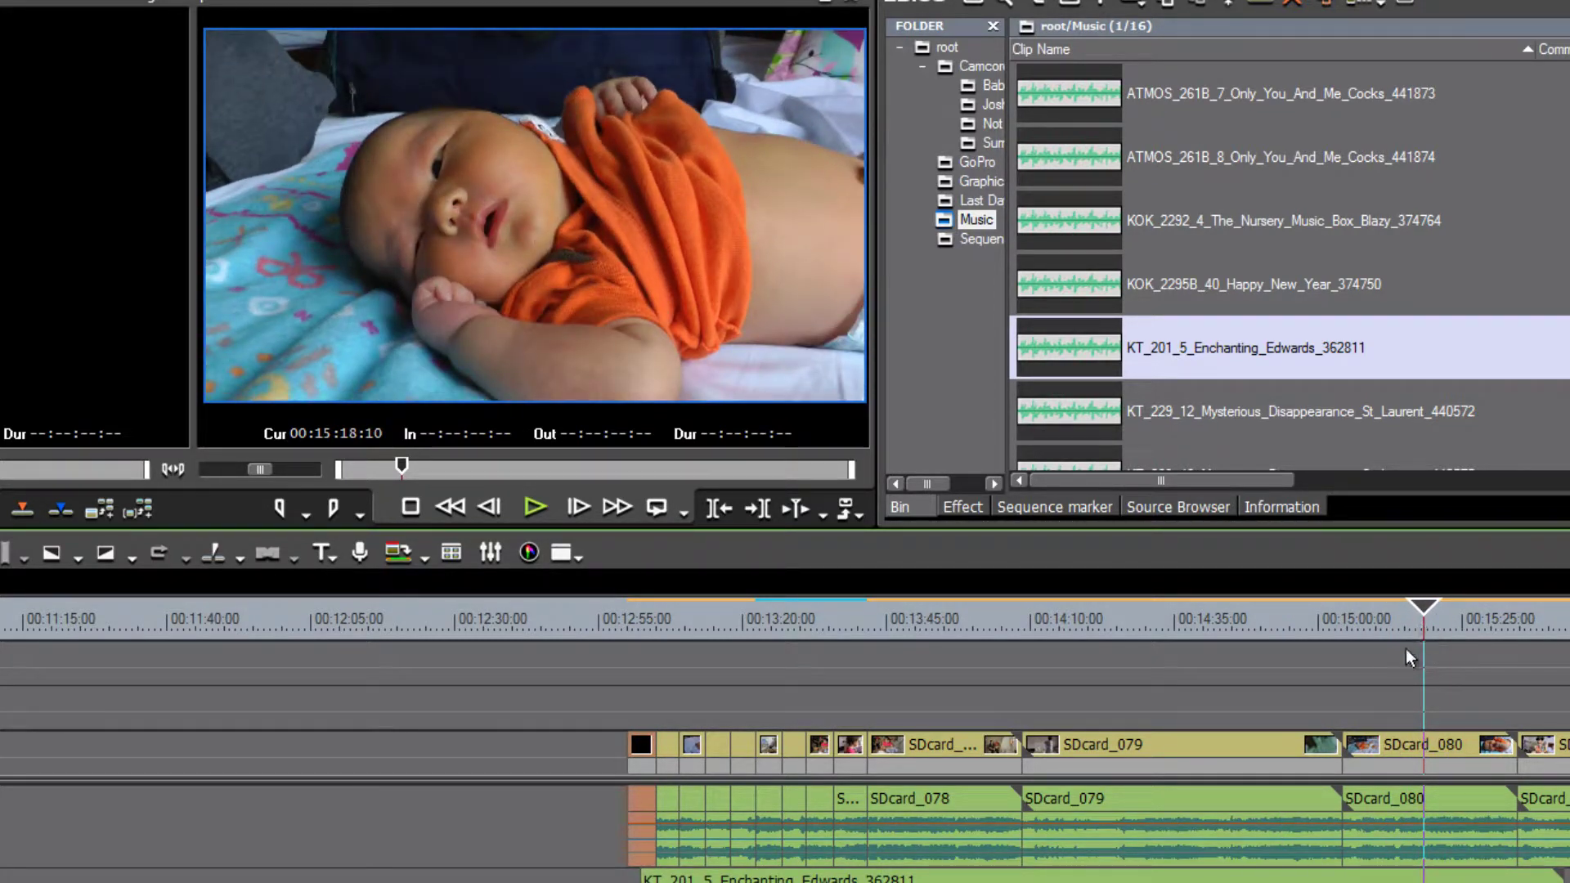
{"action": "left_click_drag", "start_coordinate": [1351, 752], "coordinate": [1395, 683]}
{"action": "left_click", "coordinate": [1403, 617]}
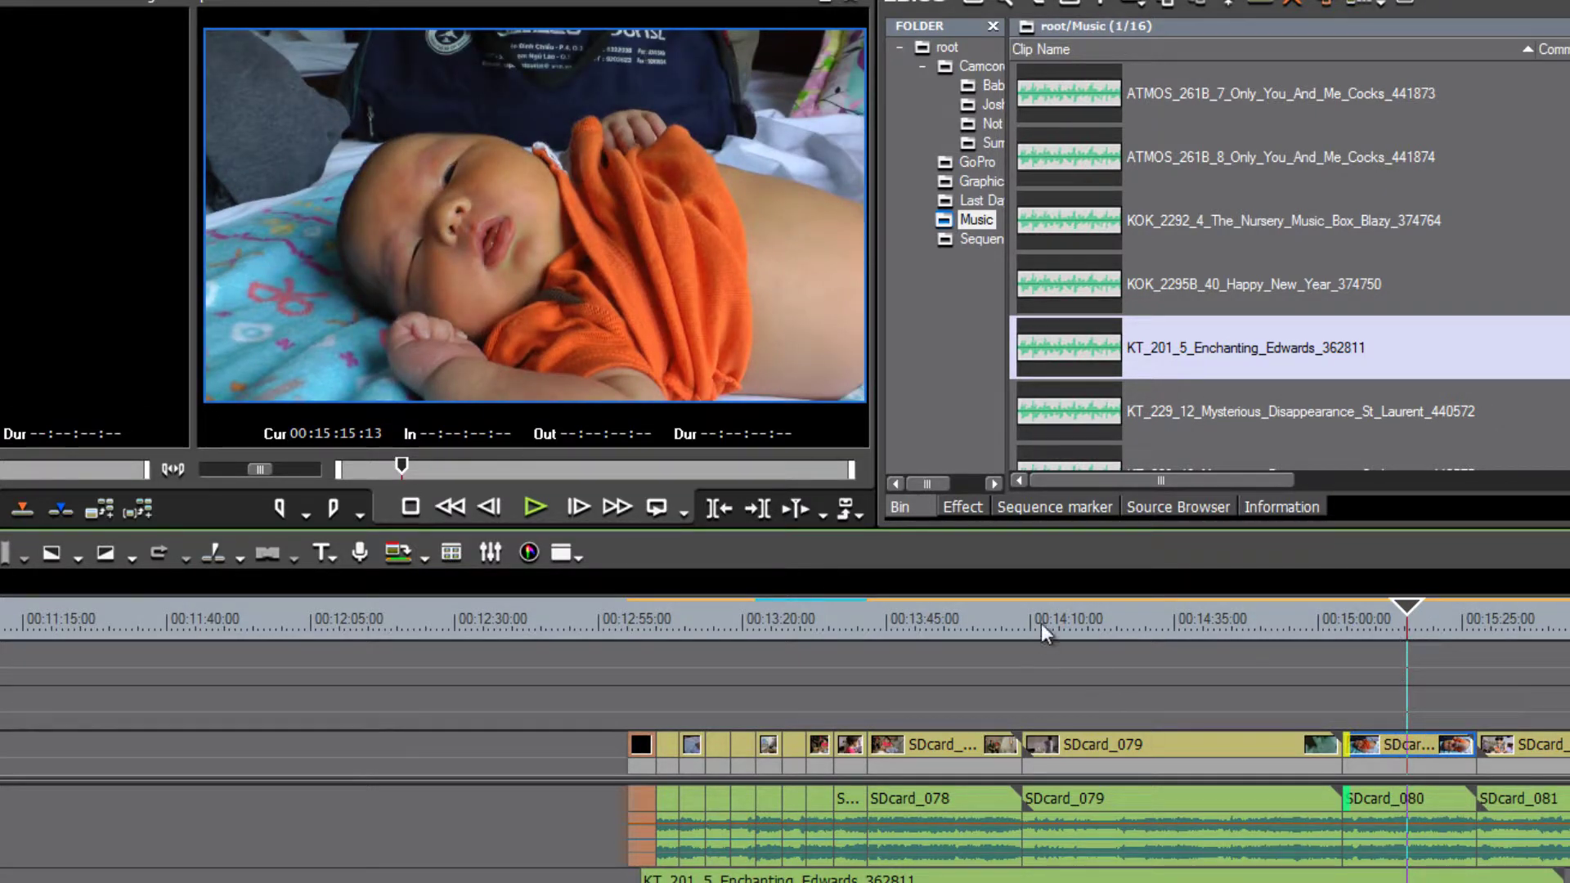
Play SDcard_076 to the music change at 00:13:41:01 and move SDcard_080 directly after SDcard_076
{"action": "left_click_drag", "start_coordinate": [881, 623], "coordinate": [854, 630]}
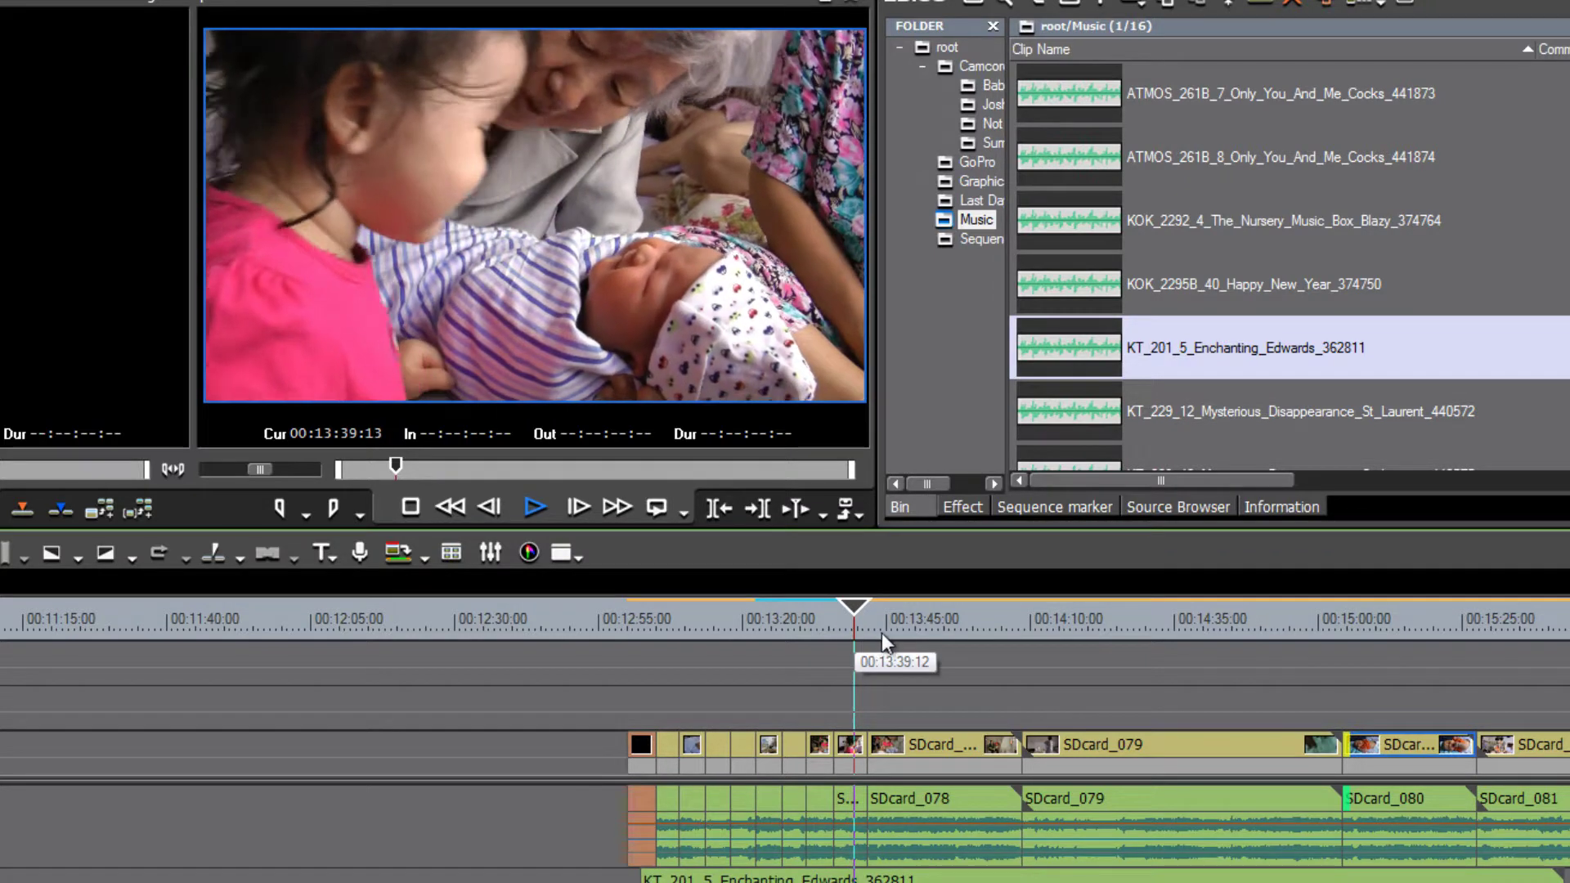
{"action": "key", "text": "space"}
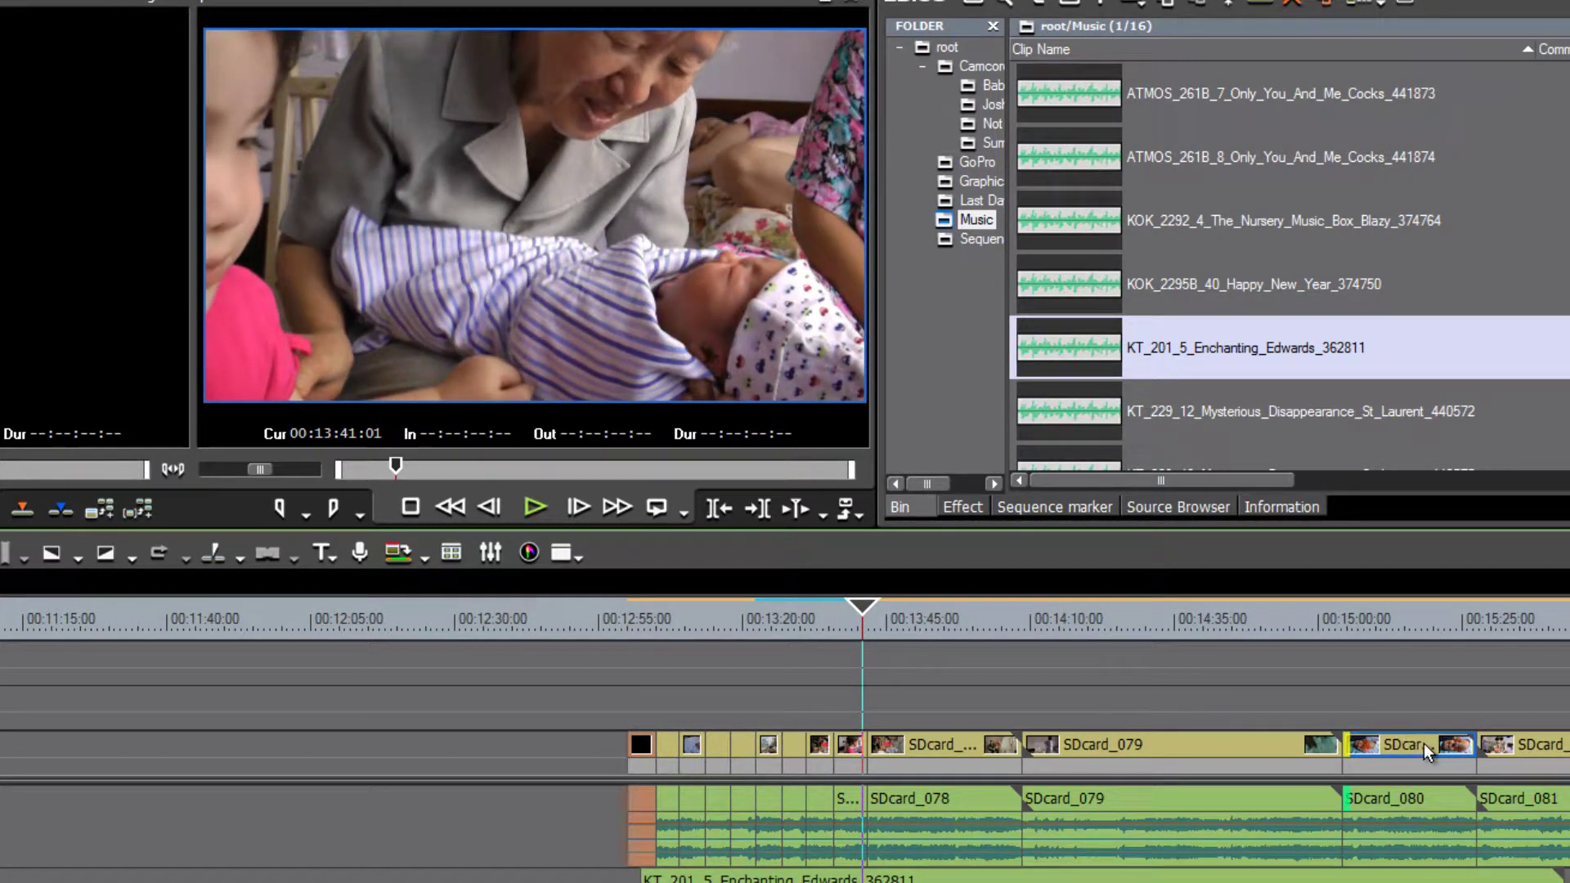
{"action": "left_click_drag", "start_coordinate": [1424, 743], "coordinate": [952, 724]}
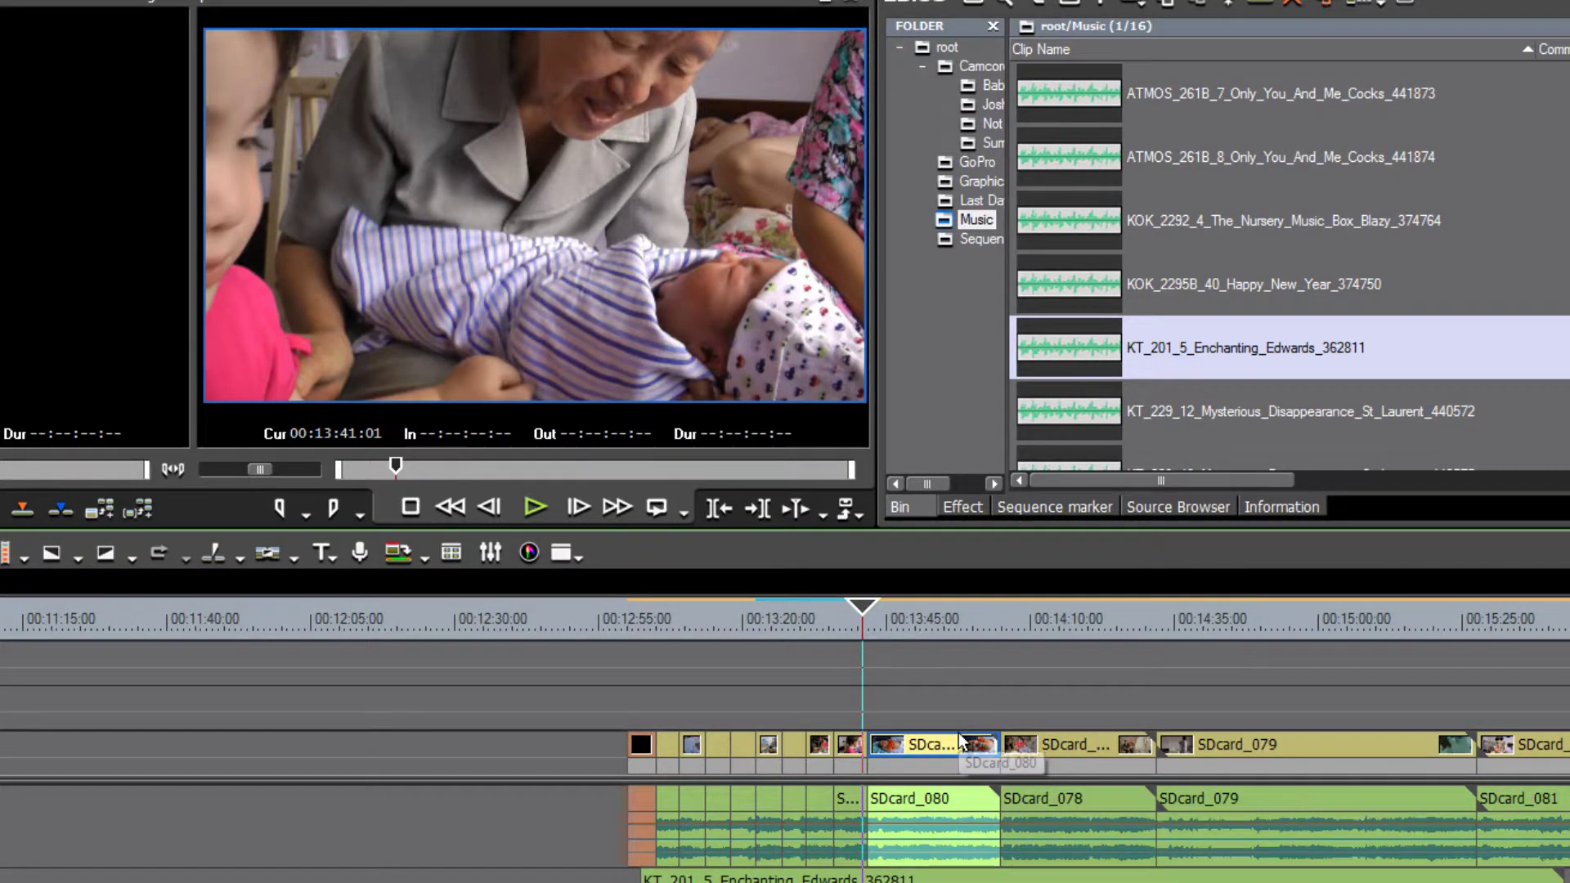
Switch the timeline to insert mode and back to overwrite mode
{"action": "scroll", "coordinate": [958, 732], "scroll_direction": "up", "scroll_amount": 5}
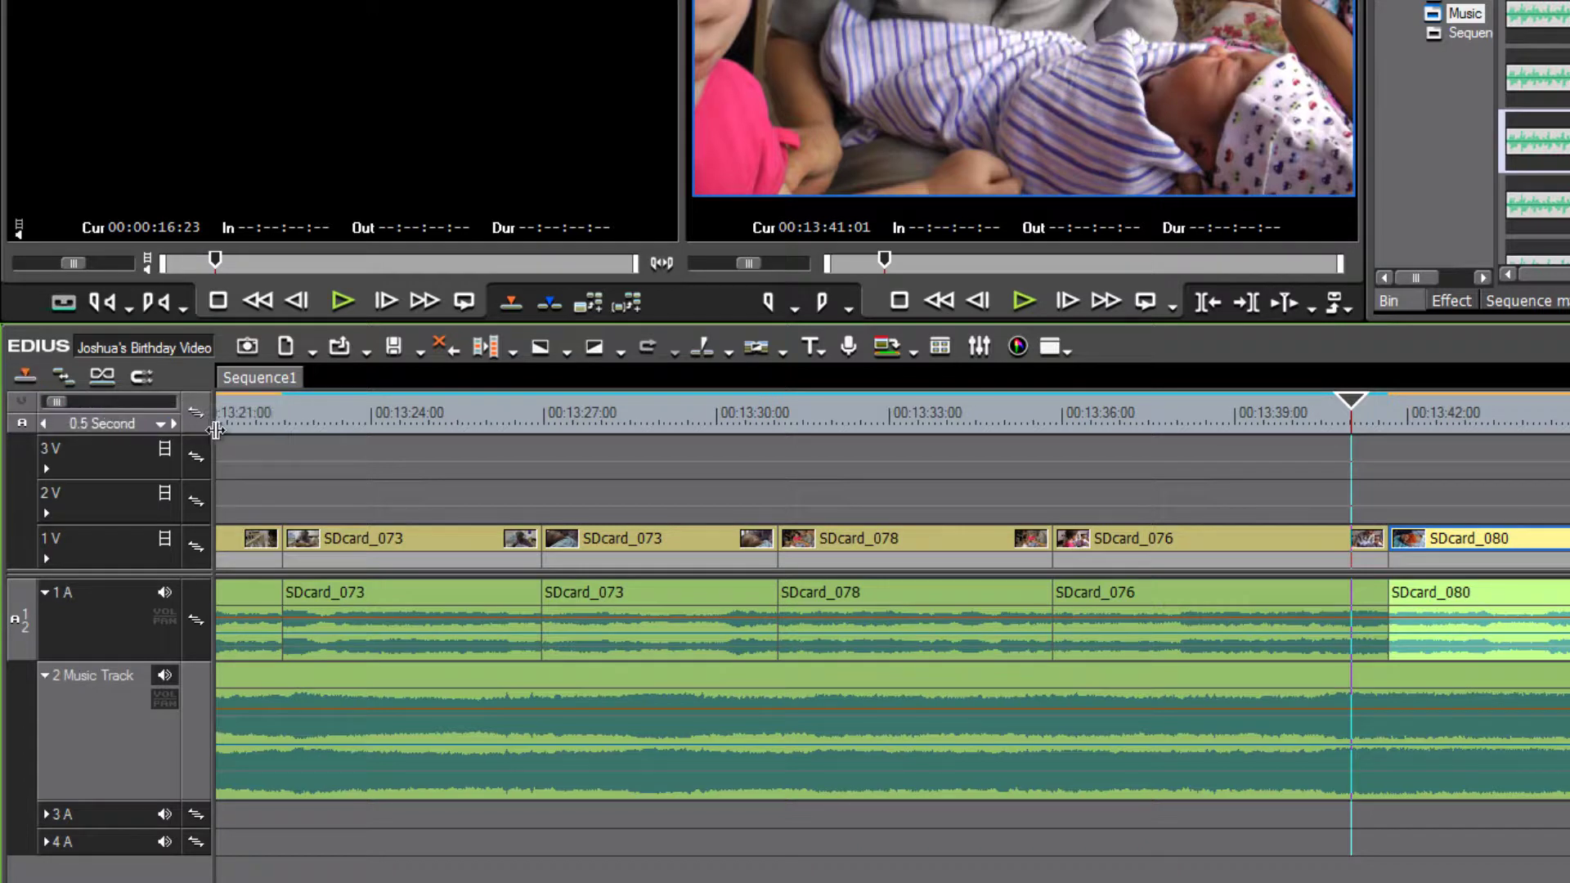
{"action": "left_click", "coordinate": [25, 380]}
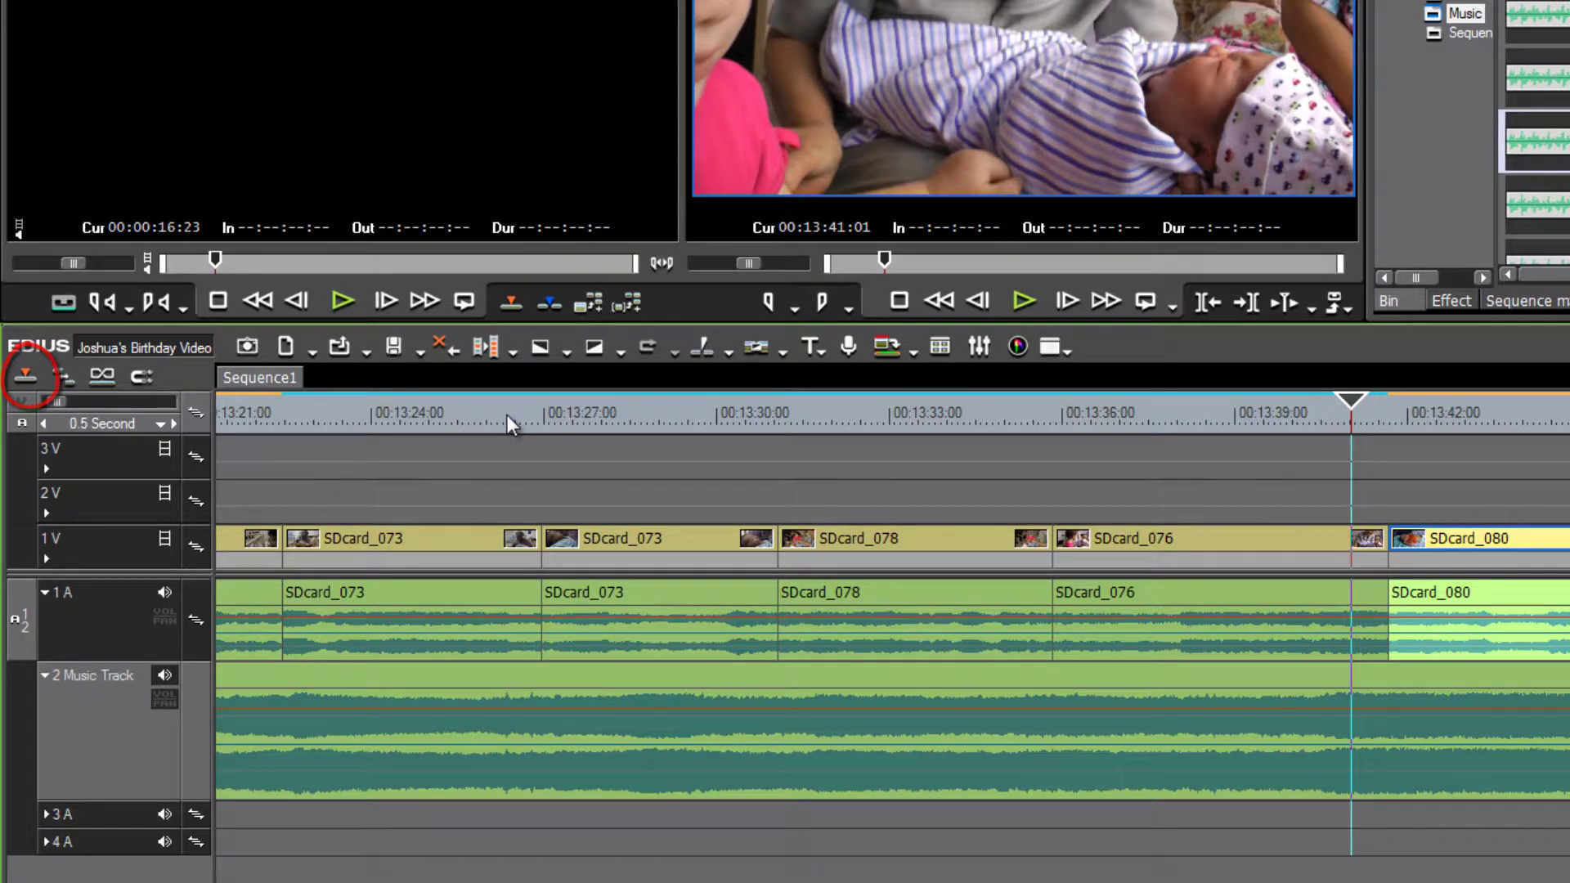
{"action": "key", "text": "Insert"}
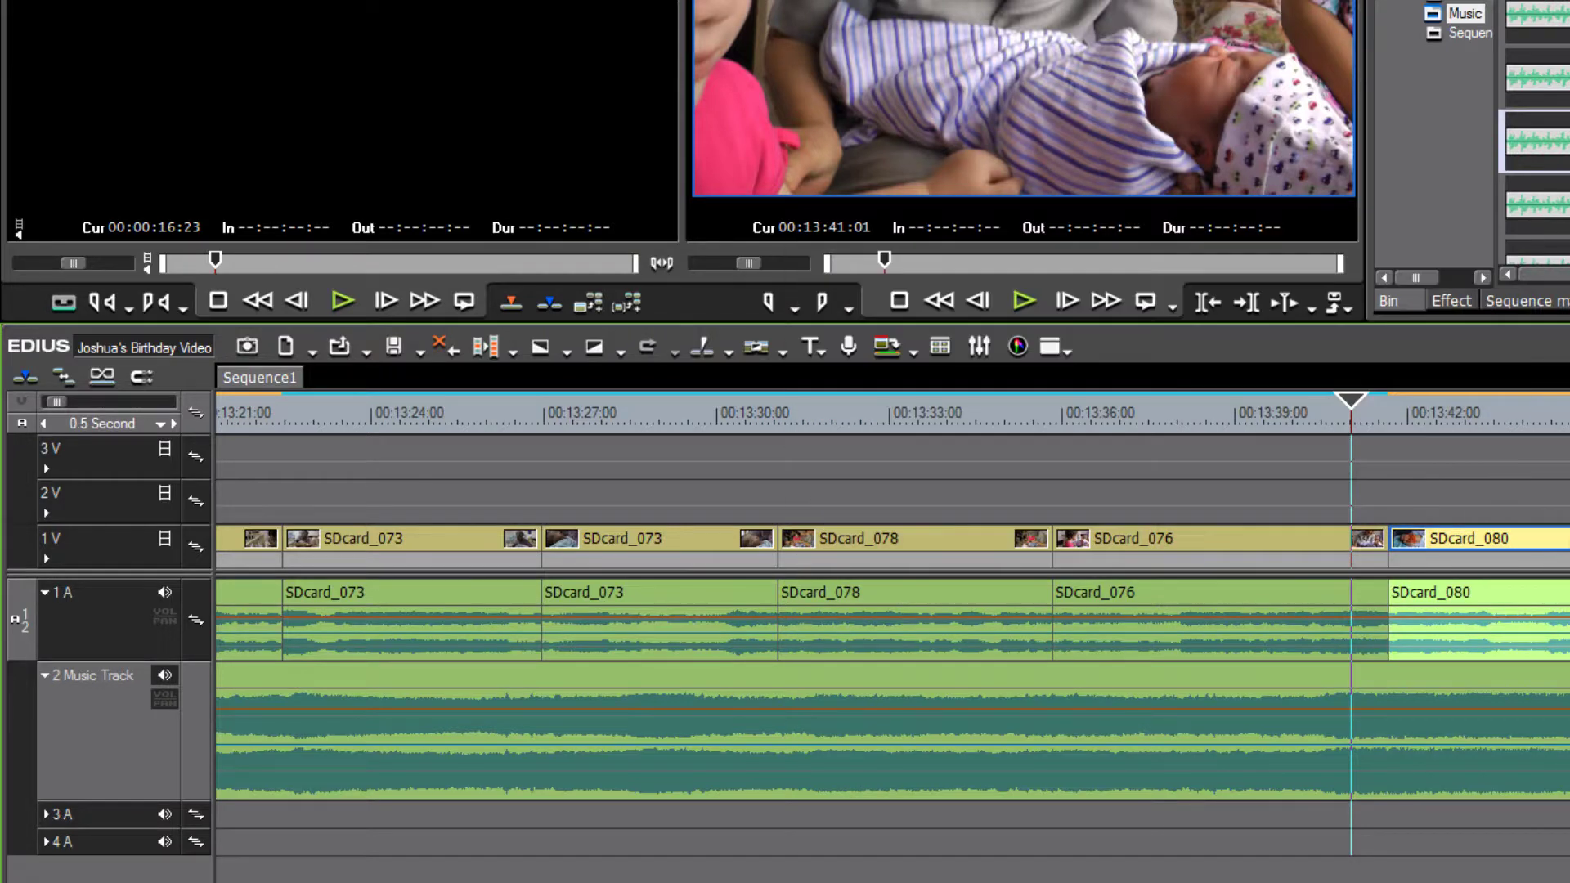
{"action": "key", "text": "Insert"}
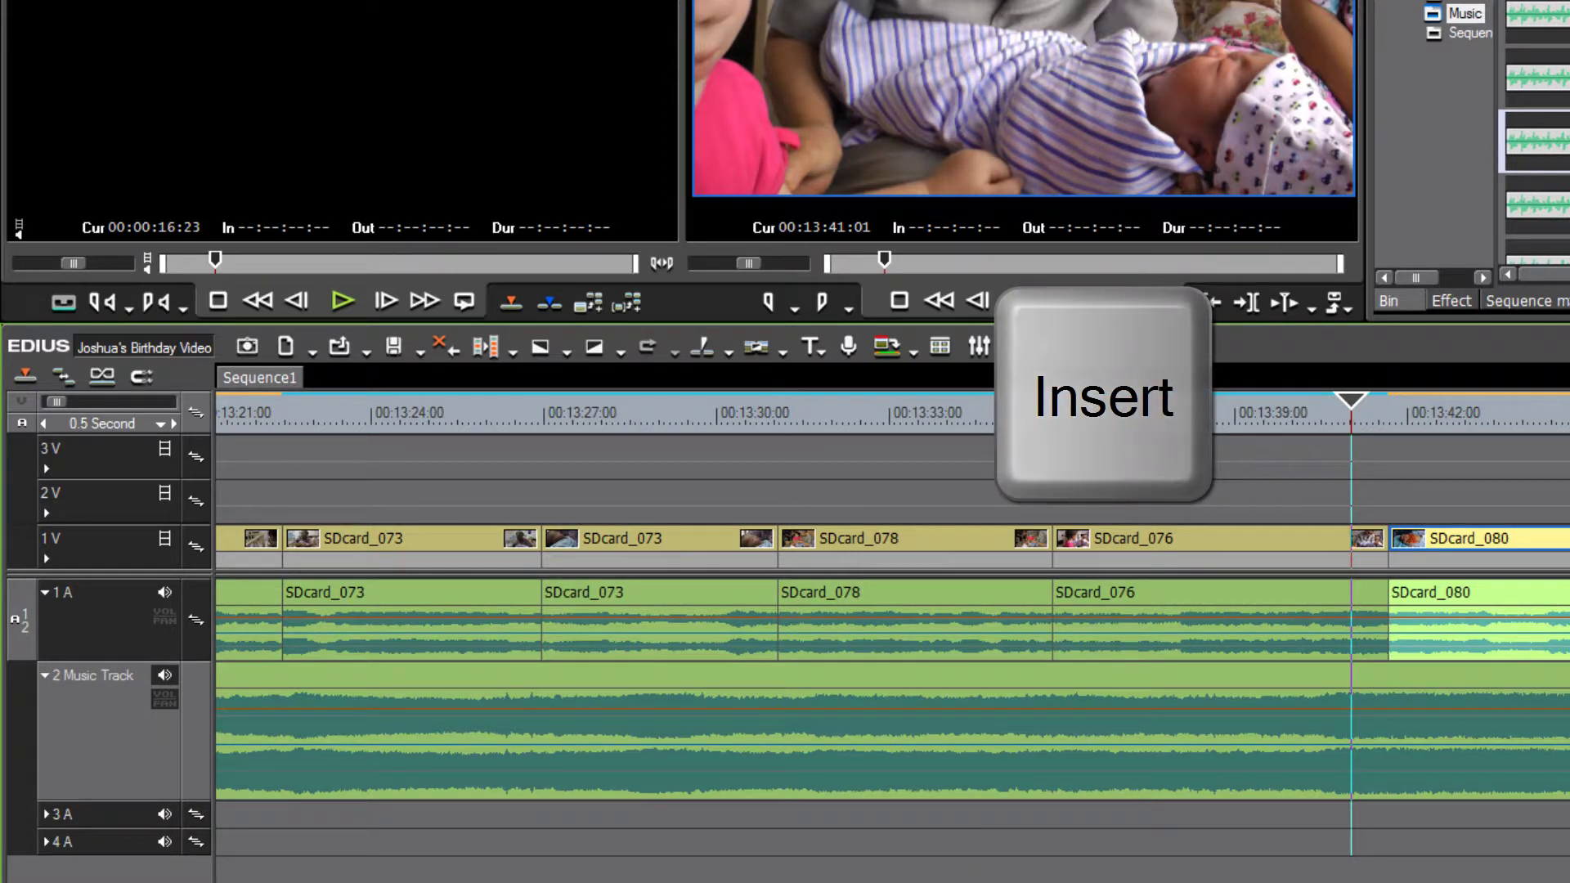
Try moving SDcard_080 earlier over the end of SDcard_076 in overwrite mode, and undo the move
{"action": "left_click", "coordinate": [1472, 538]}
{"action": "key", "text": "shift+comma"}
{"action": "key", "text": "shift+comma"}
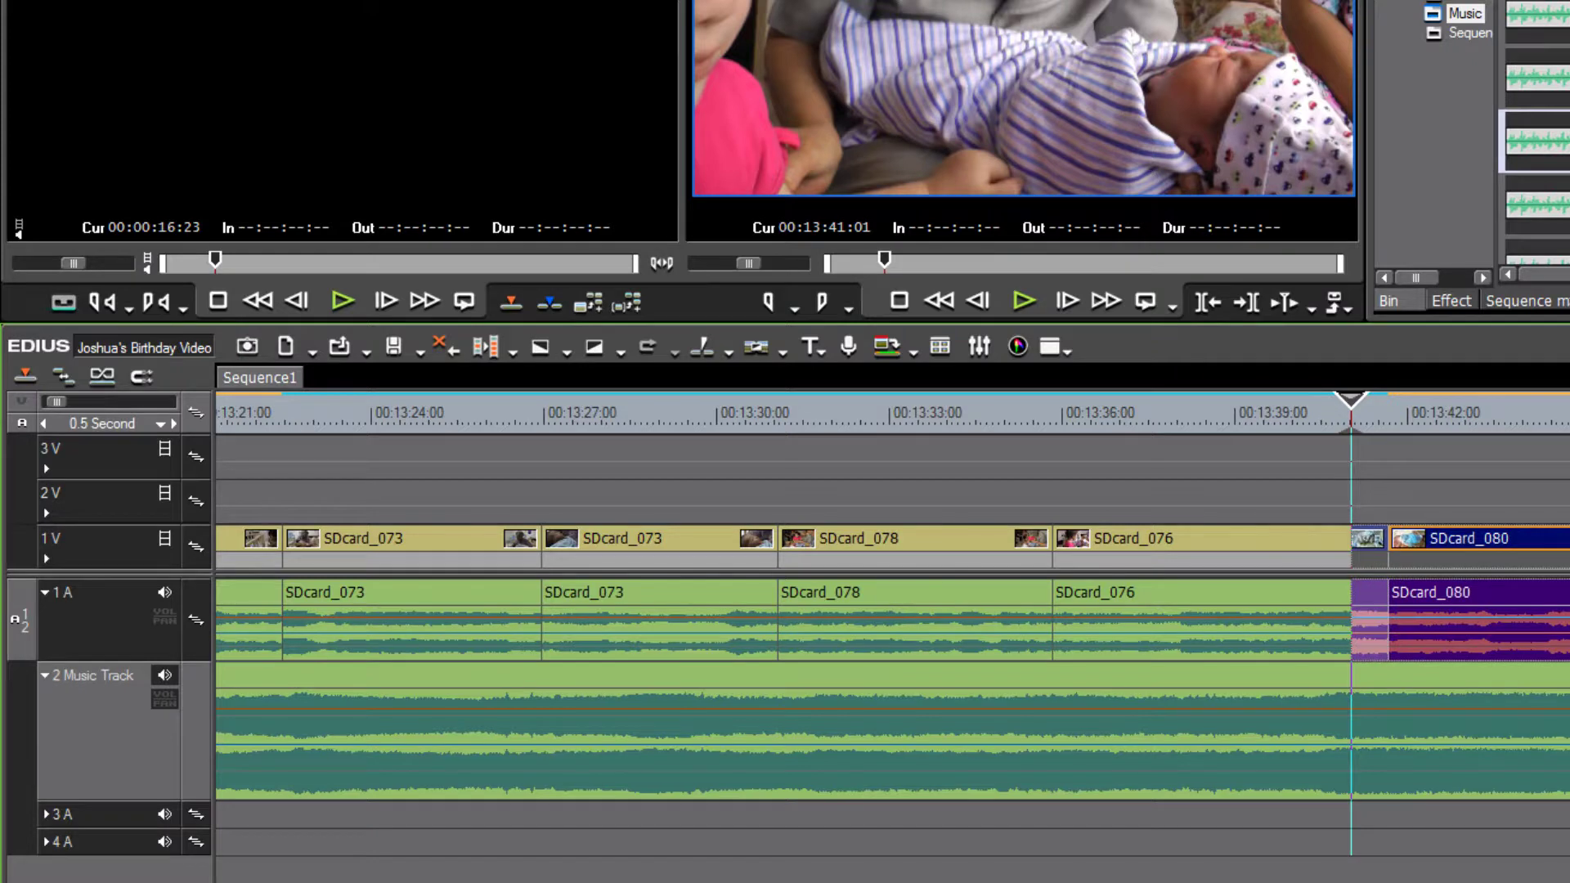
{"action": "left_click", "coordinate": [1402, 470]}
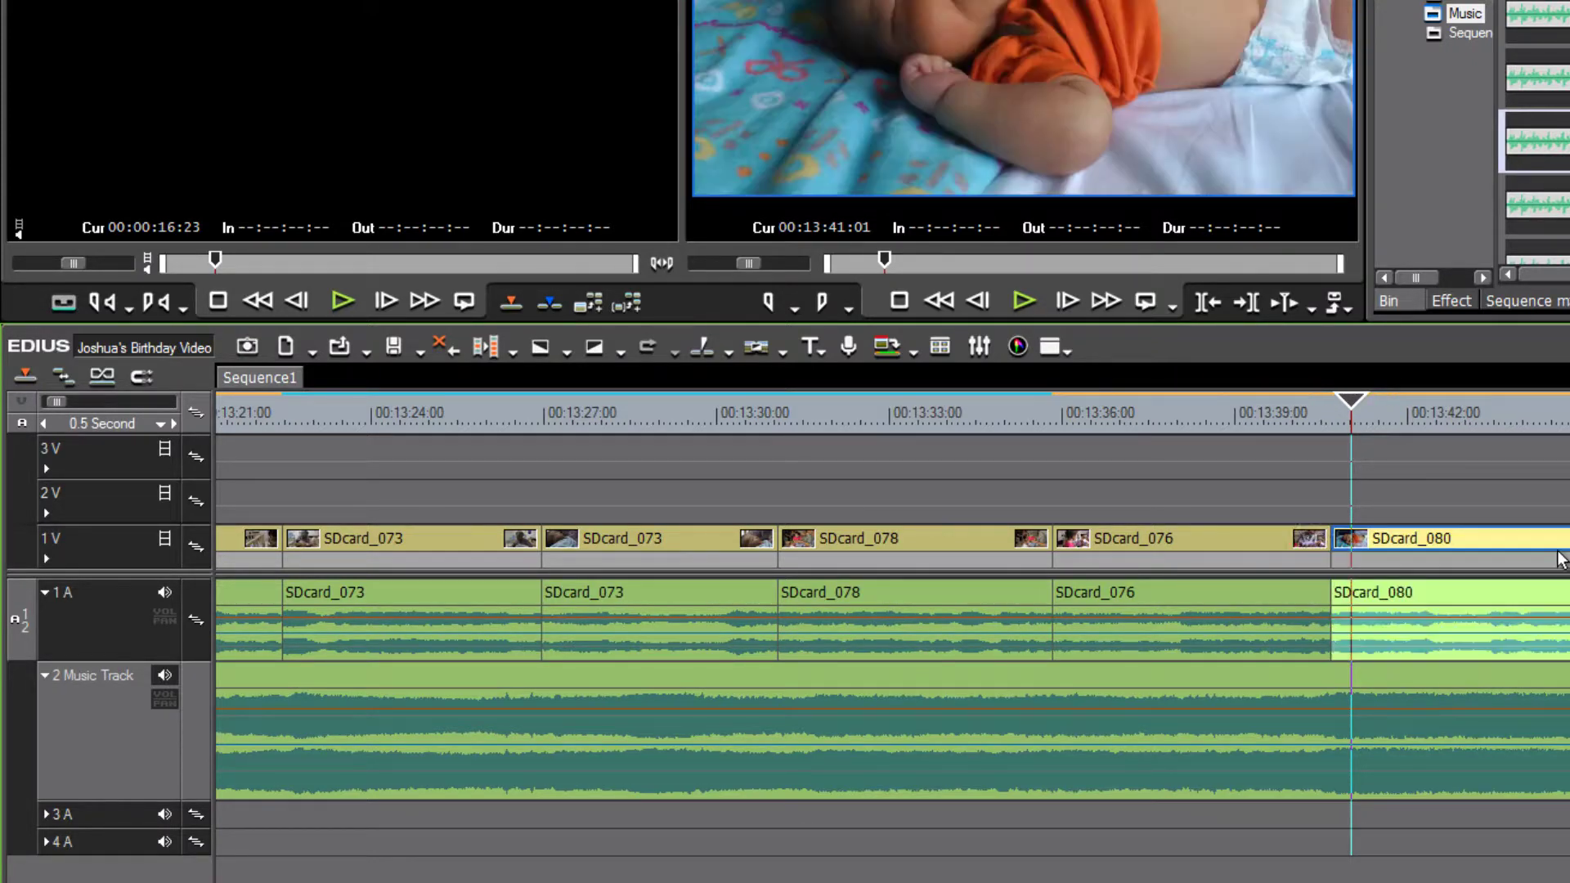
{"action": "left_click_drag", "start_coordinate": [1352, 406], "coordinate": [1373, 434]}
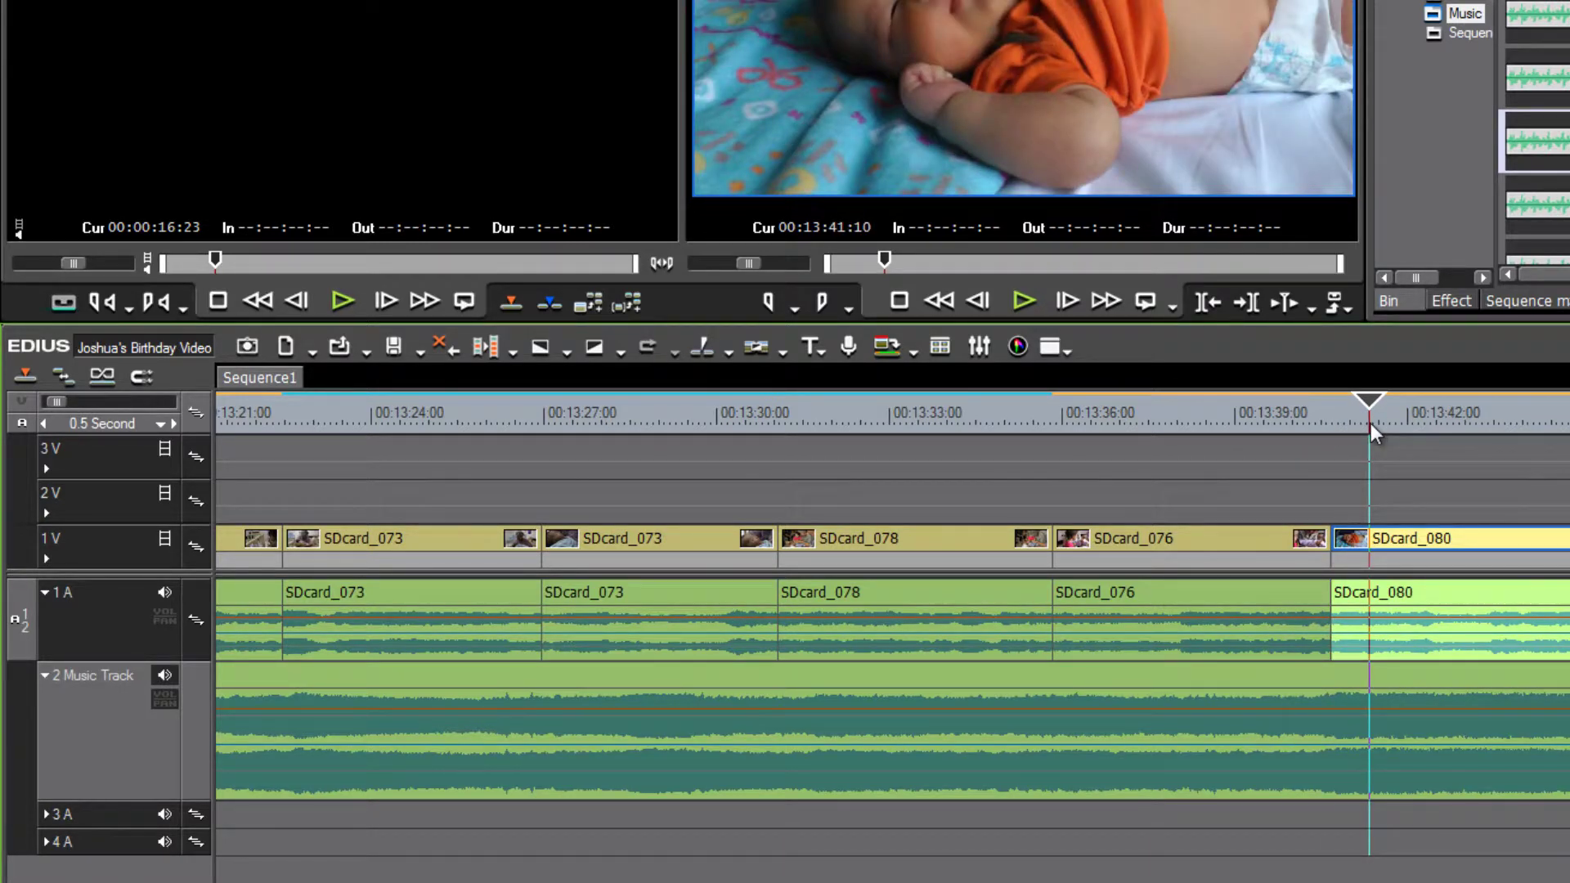
{"action": "key", "text": "ctrl+z"}
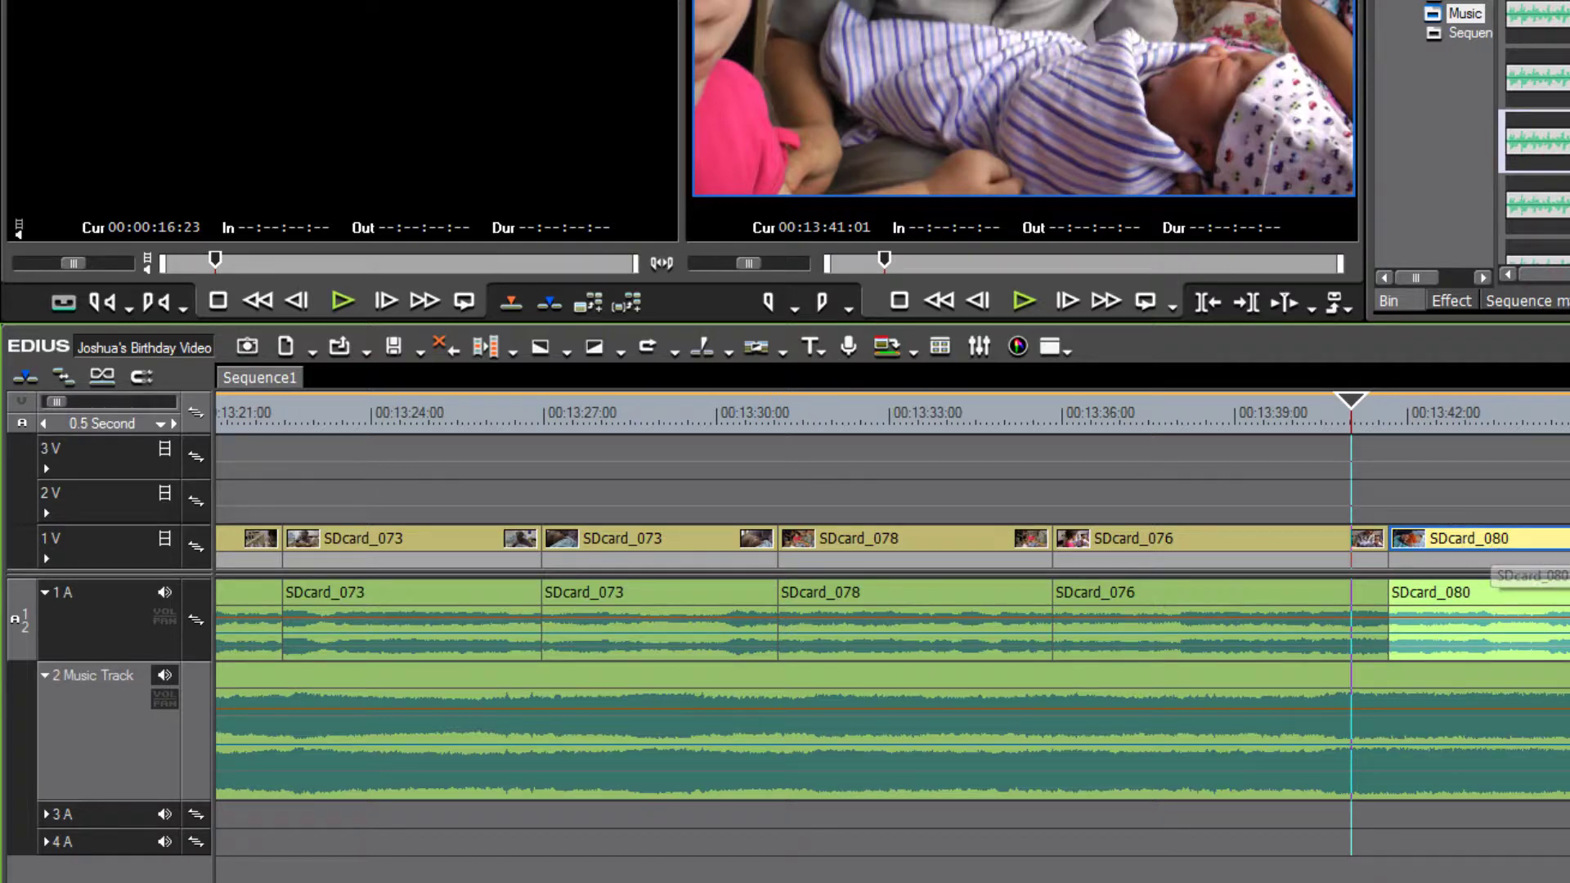
Move SDcard_080 back to 00:13:41:01 over the end of SDcard_076 in insert mode
{"action": "key", "text": "c"}
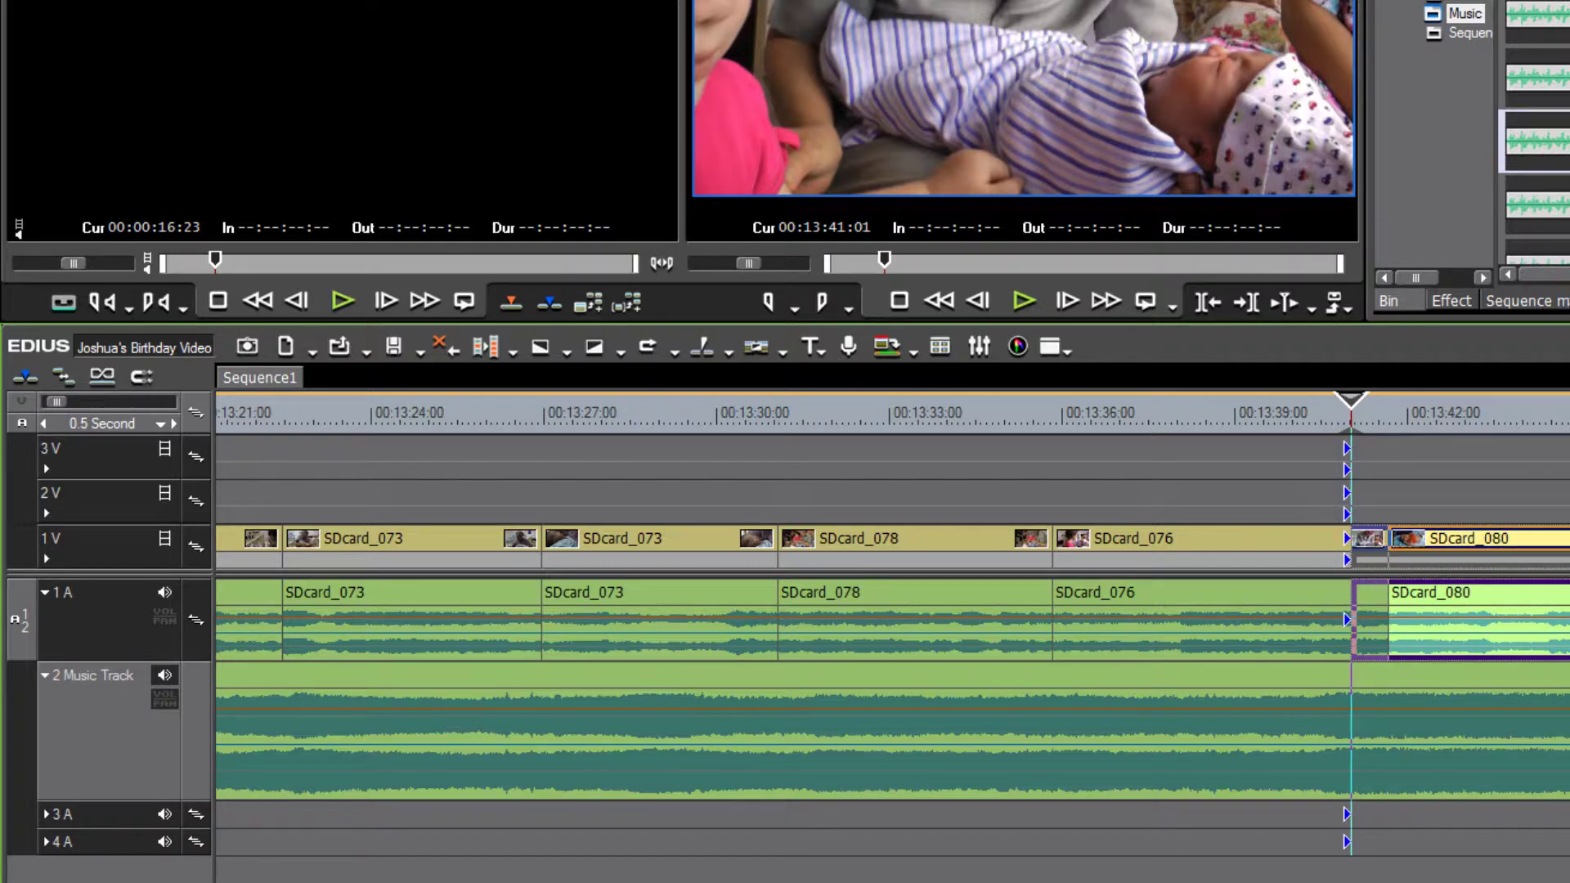
{"action": "key", "text": "alt+Delete"}
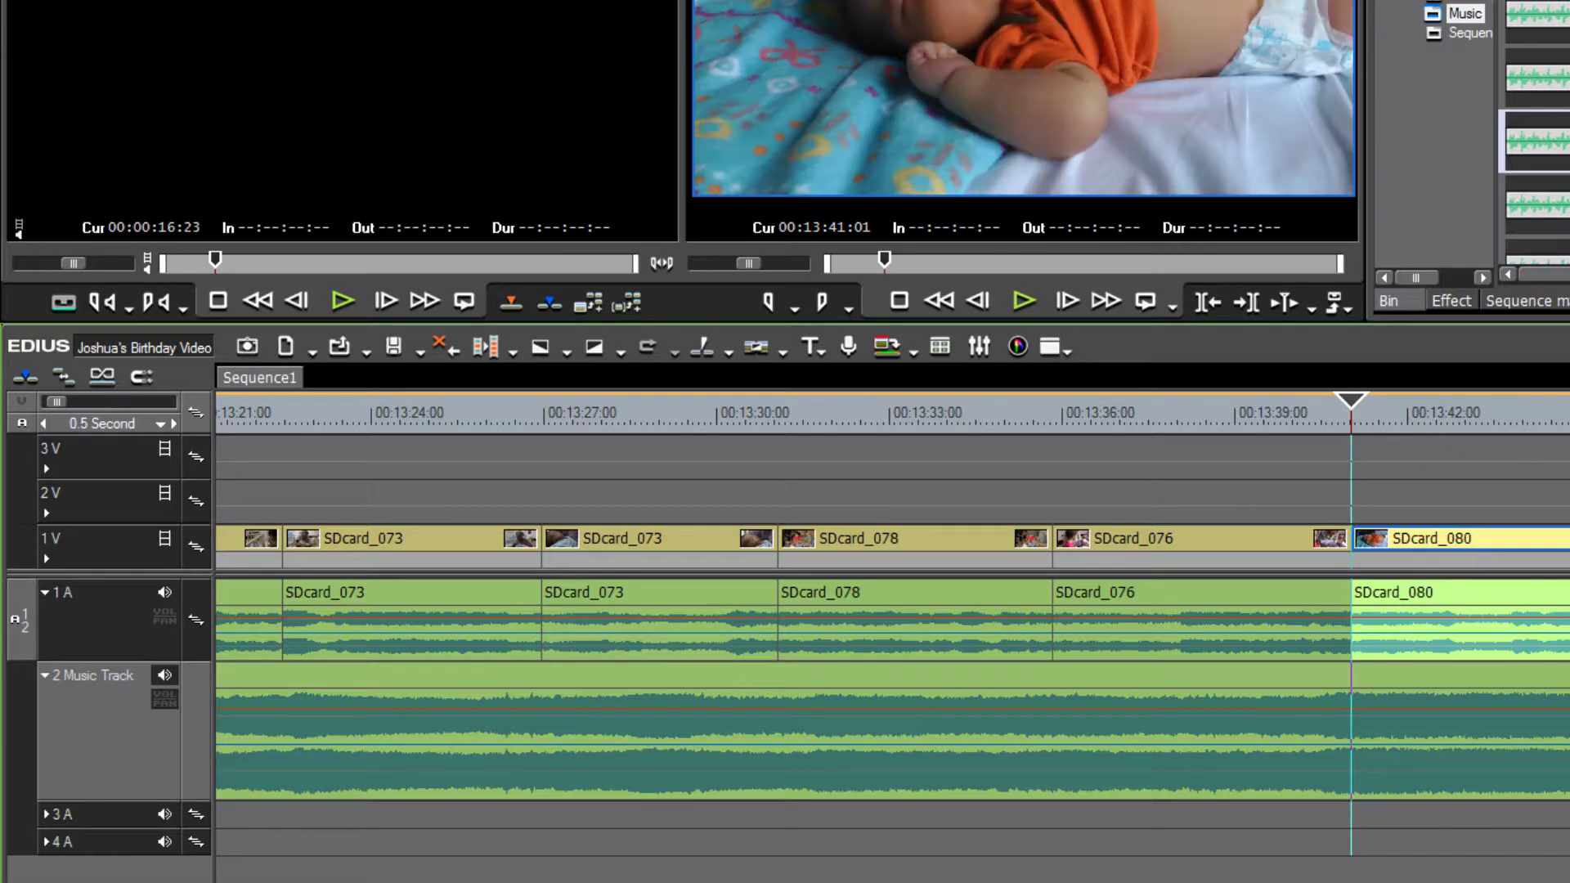
{"action": "key", "text": "ctrl+minus"}
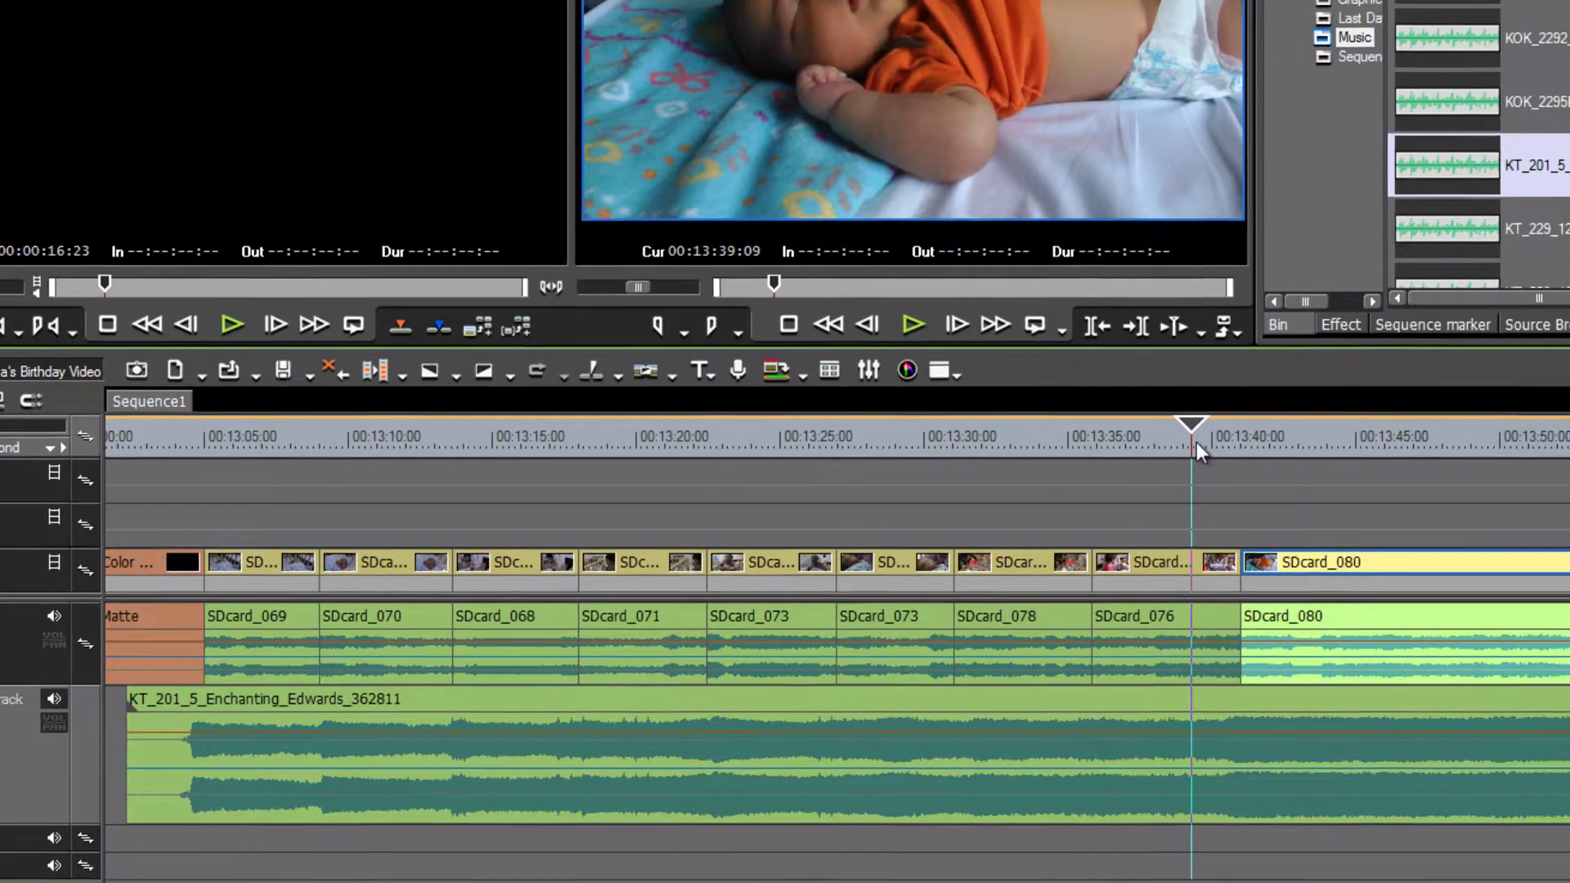
Locate and select the piece of SDcard_076 pushed behind SDcard_080, and scrub through its footage
{"action": "left_click", "coordinate": [1326, 419]}
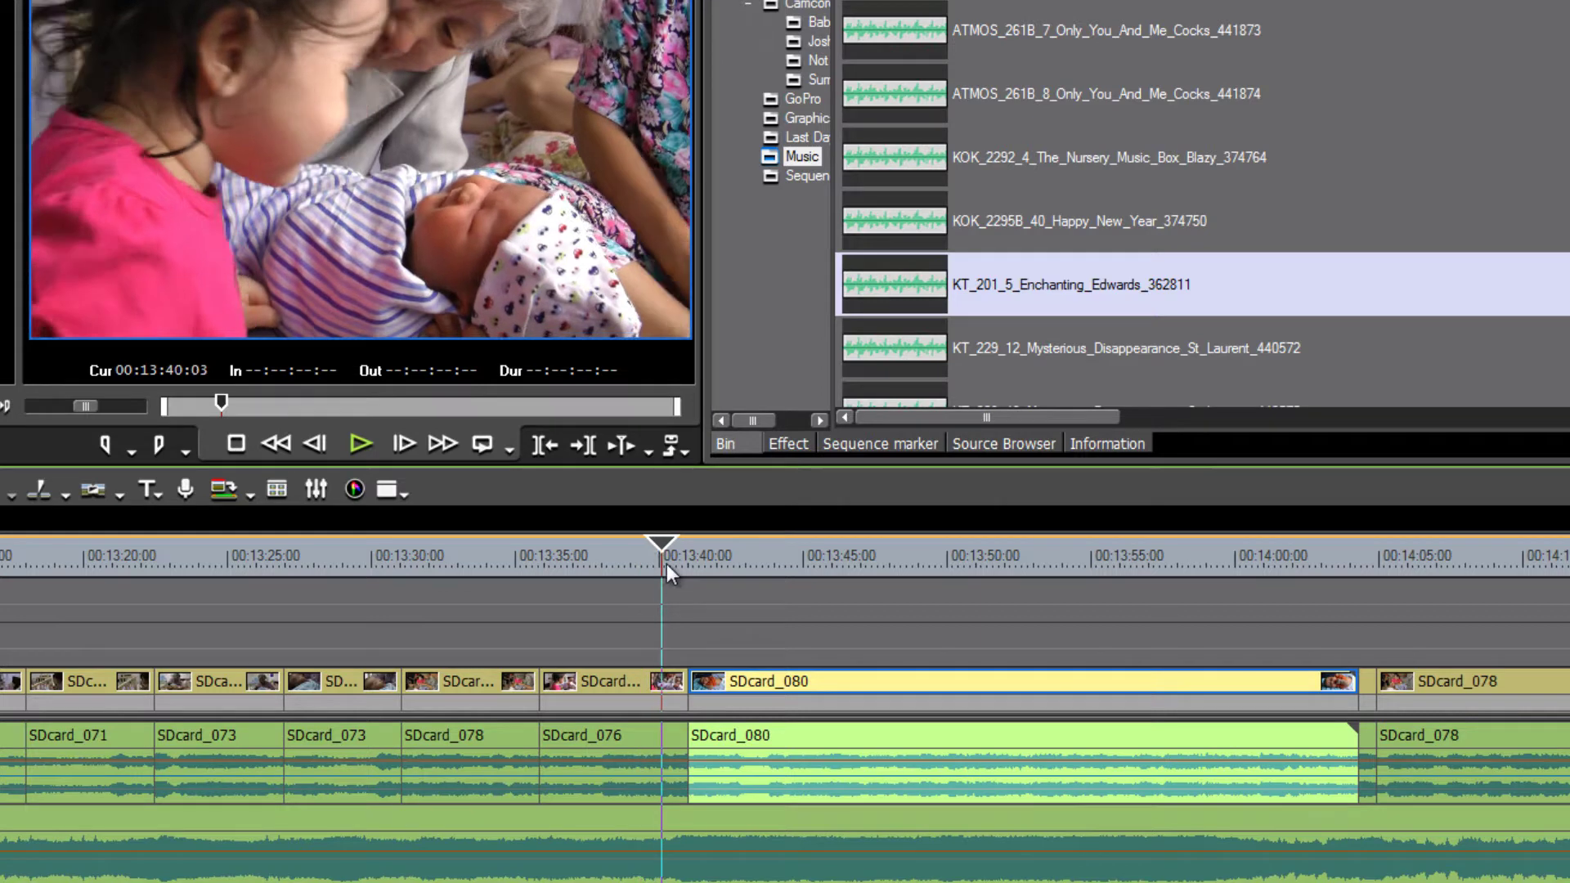
{"action": "left_click_drag", "start_coordinate": [666, 563], "coordinate": [1371, 673]}
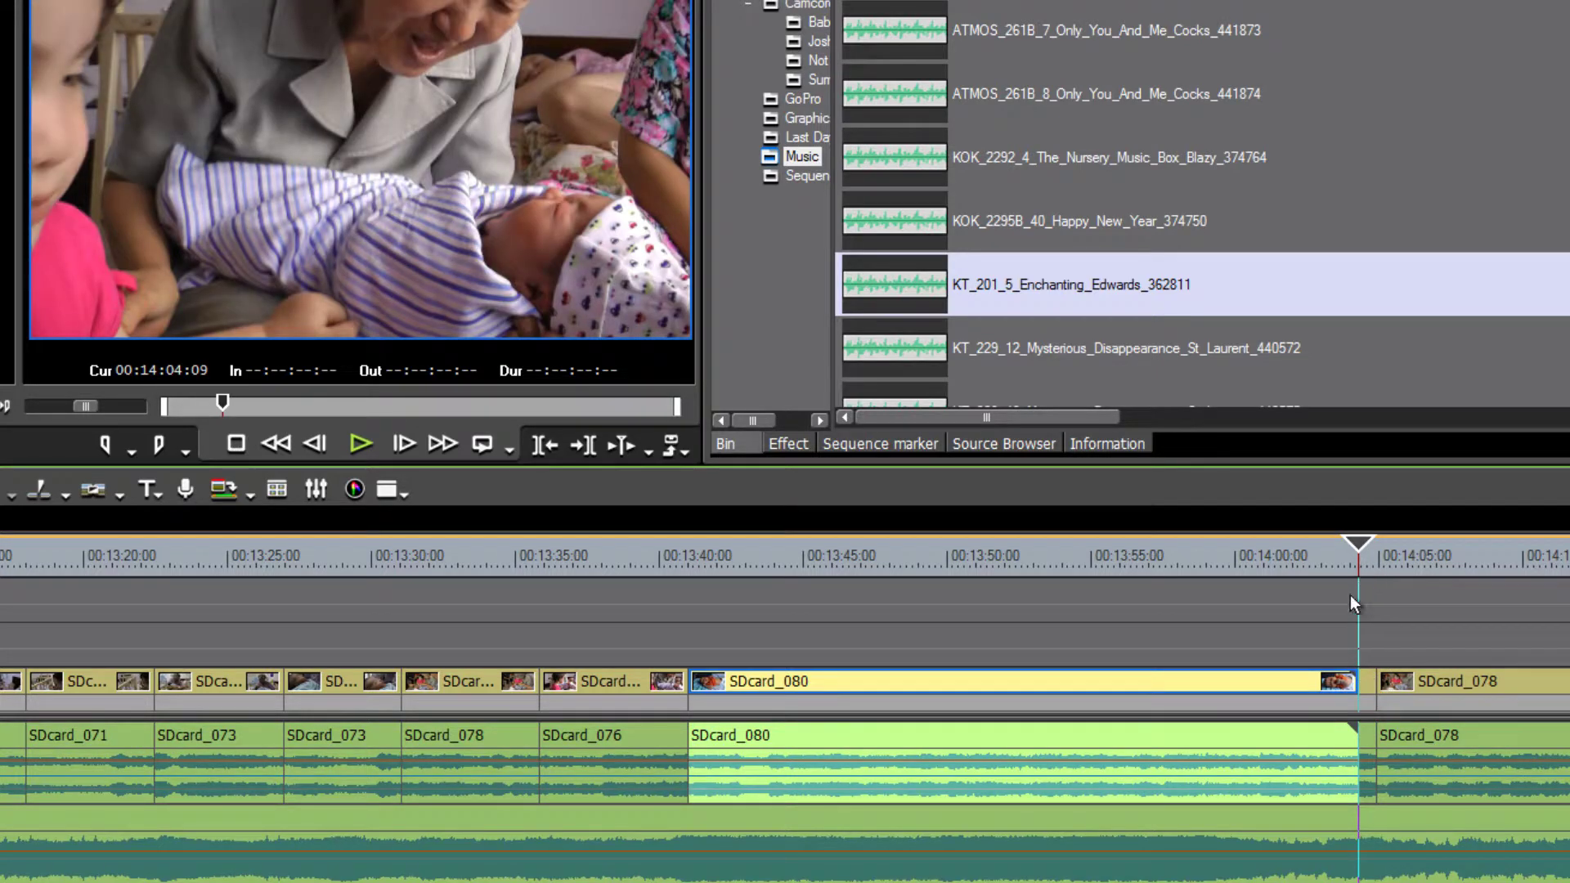
{"action": "key", "text": "Right"}
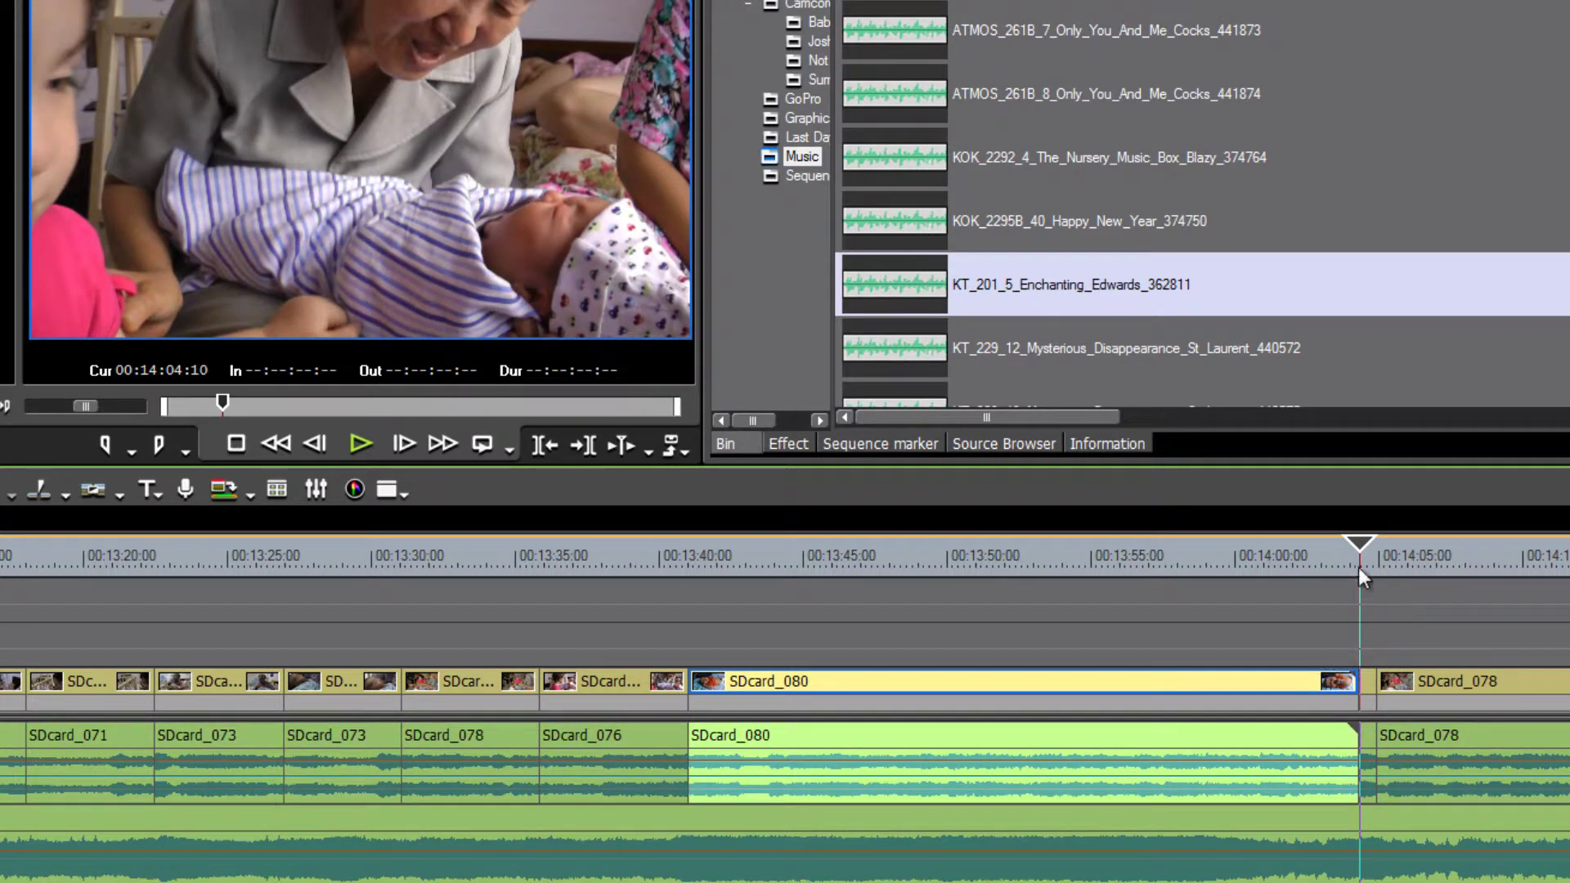
{"action": "mouse_move", "coordinate": [1357, 546]}
{"action": "left_mouse_down"}
{"action": "mouse_move", "coordinate": [1372, 562]}
{"action": "mouse_move", "coordinate": [1357, 571]}
{"action": "left_mouse_up"}
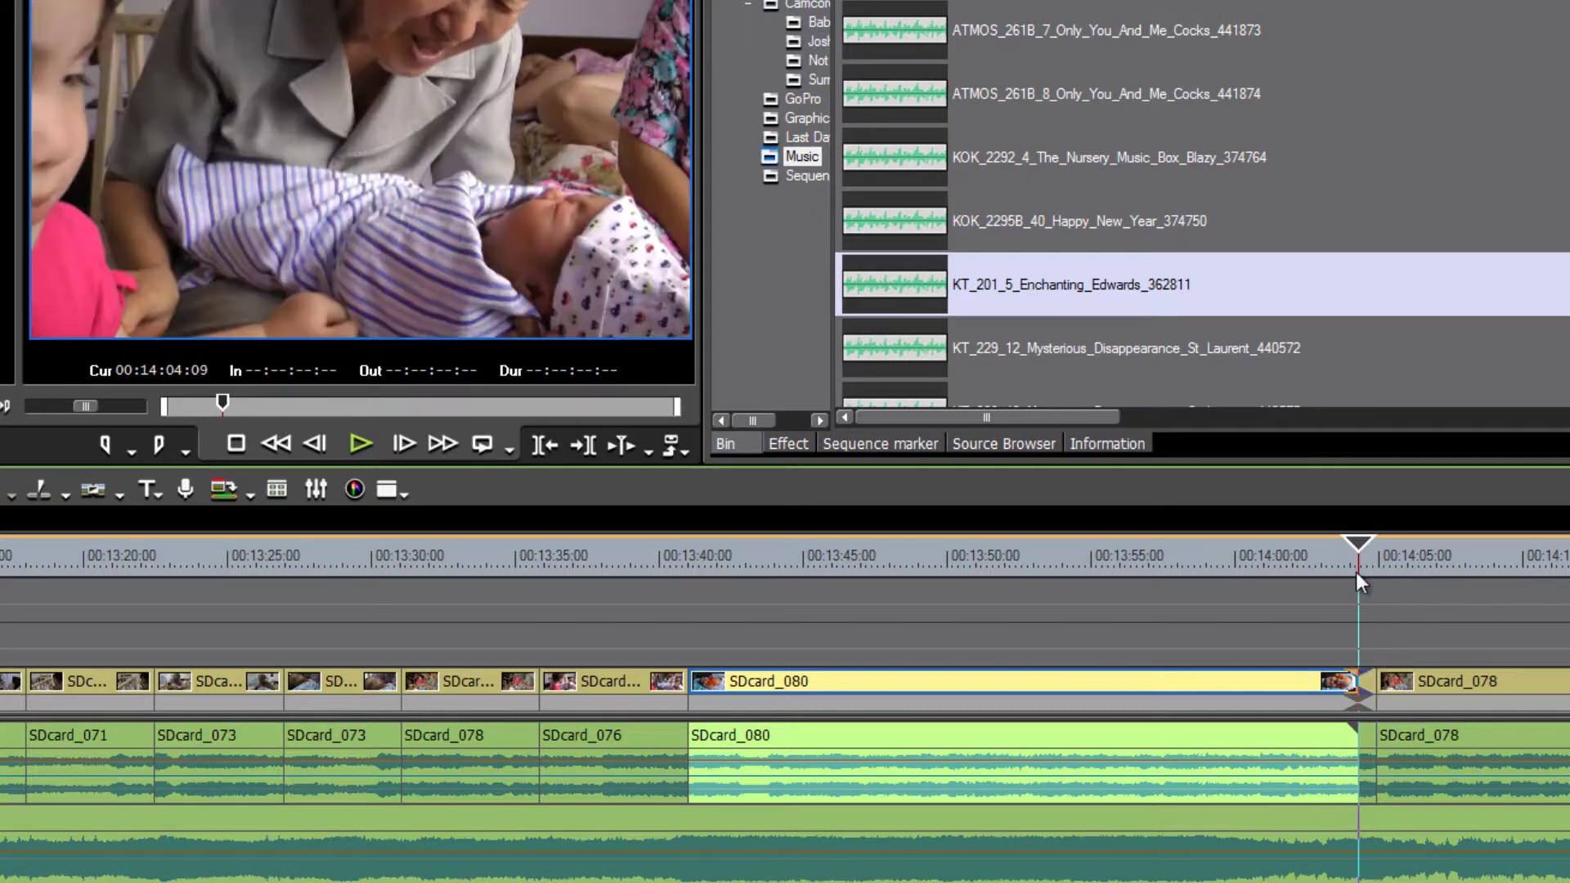
{"action": "left_click", "coordinate": [1368, 684]}
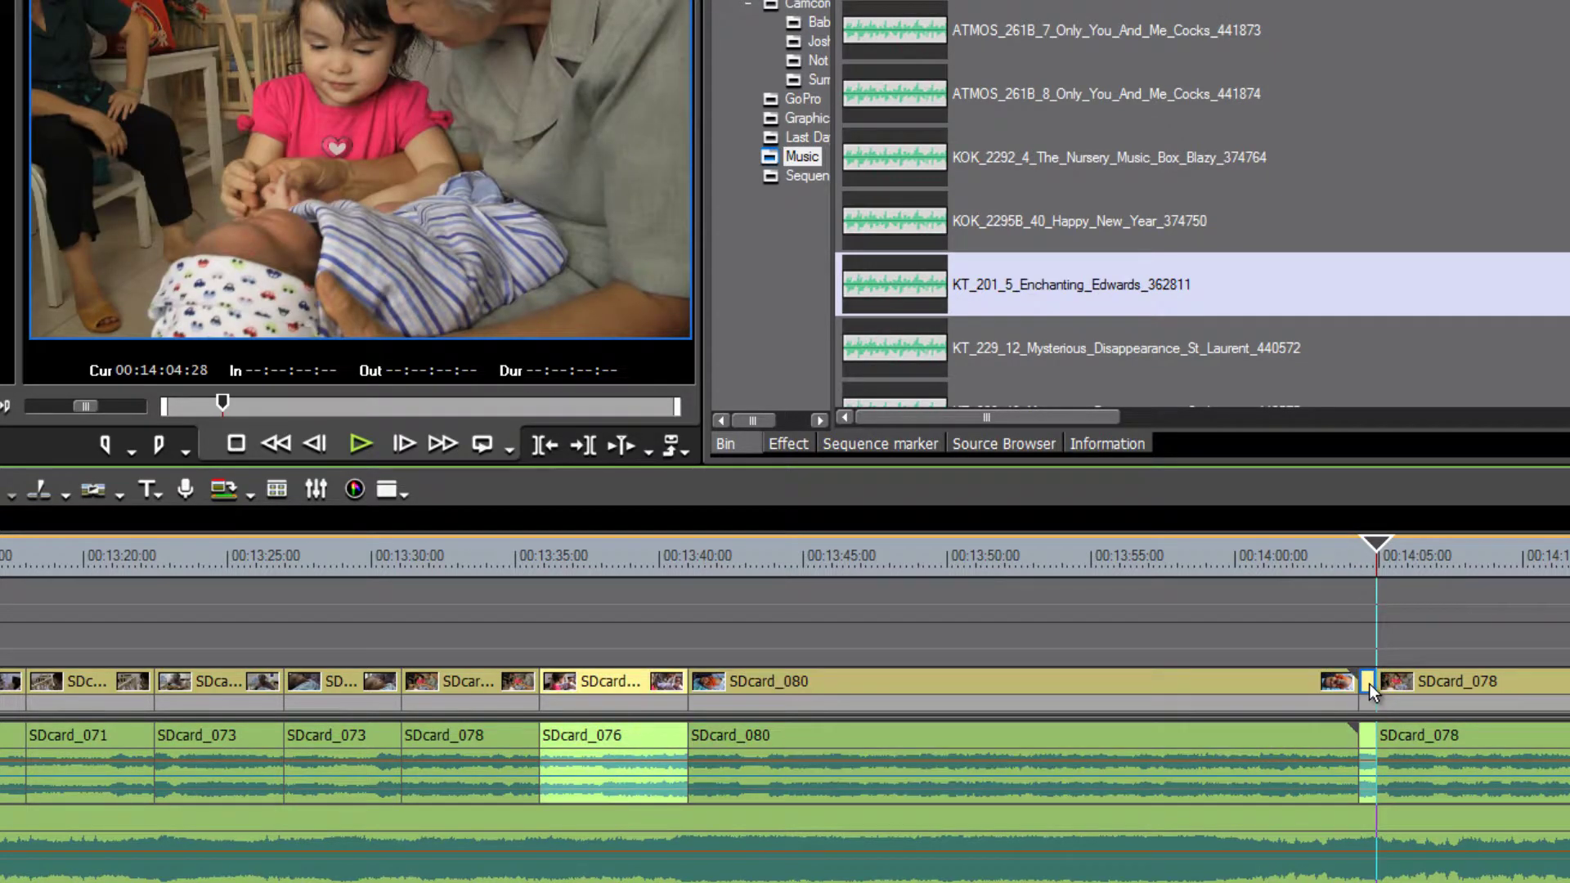
{"action": "scroll", "coordinate": [1368, 684], "scroll_direction": "down", "scroll_amount": 2}
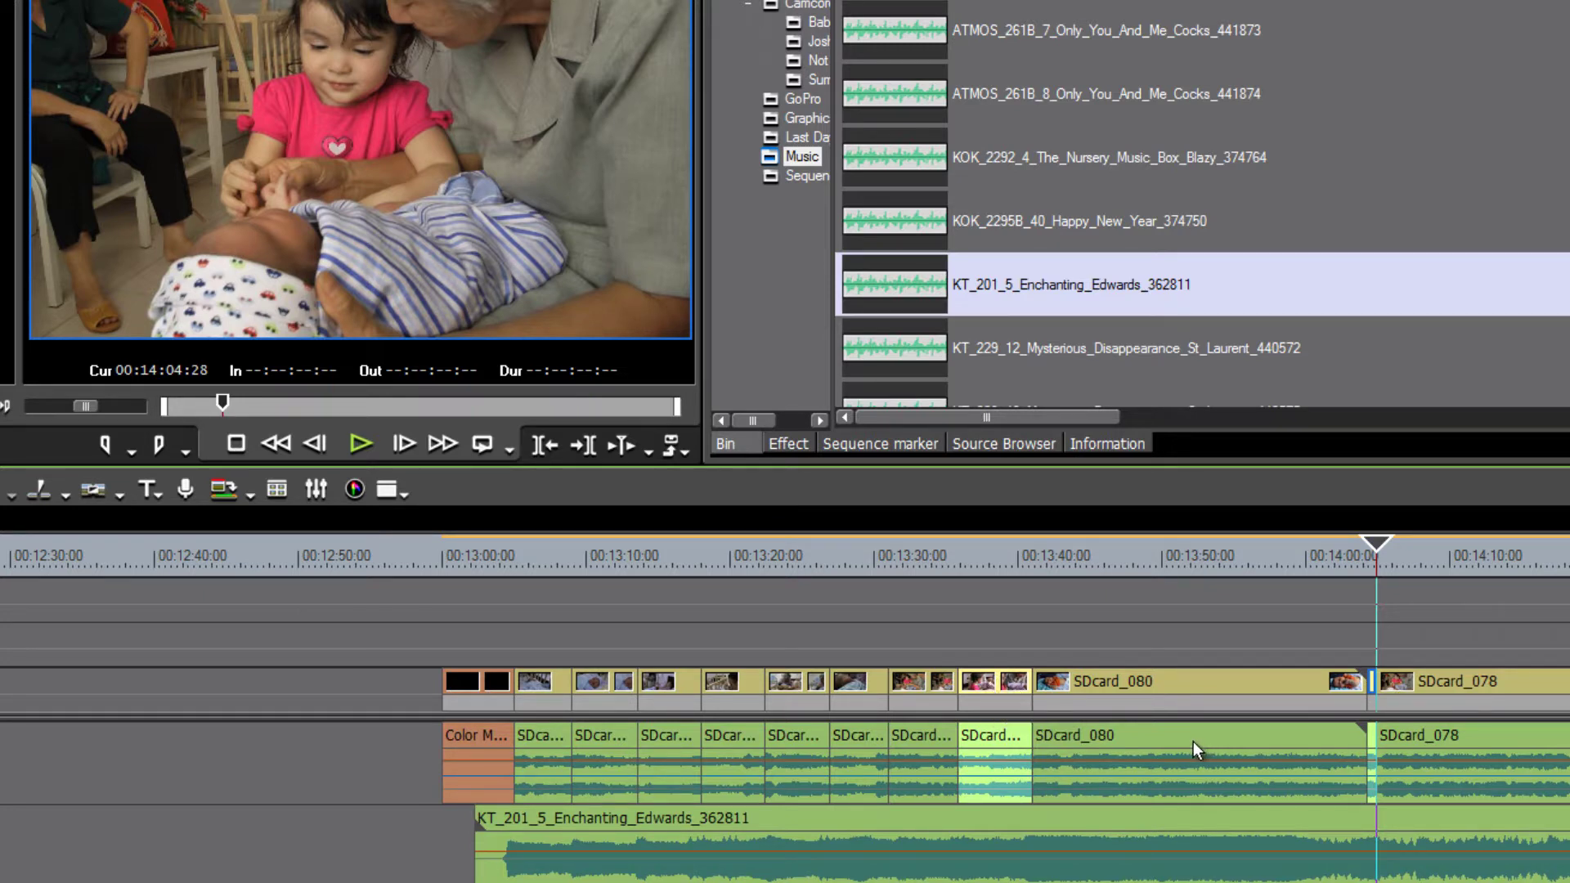
{"action": "scroll", "coordinate": [1192, 740], "scroll_direction": "up", "scroll_amount": 4}
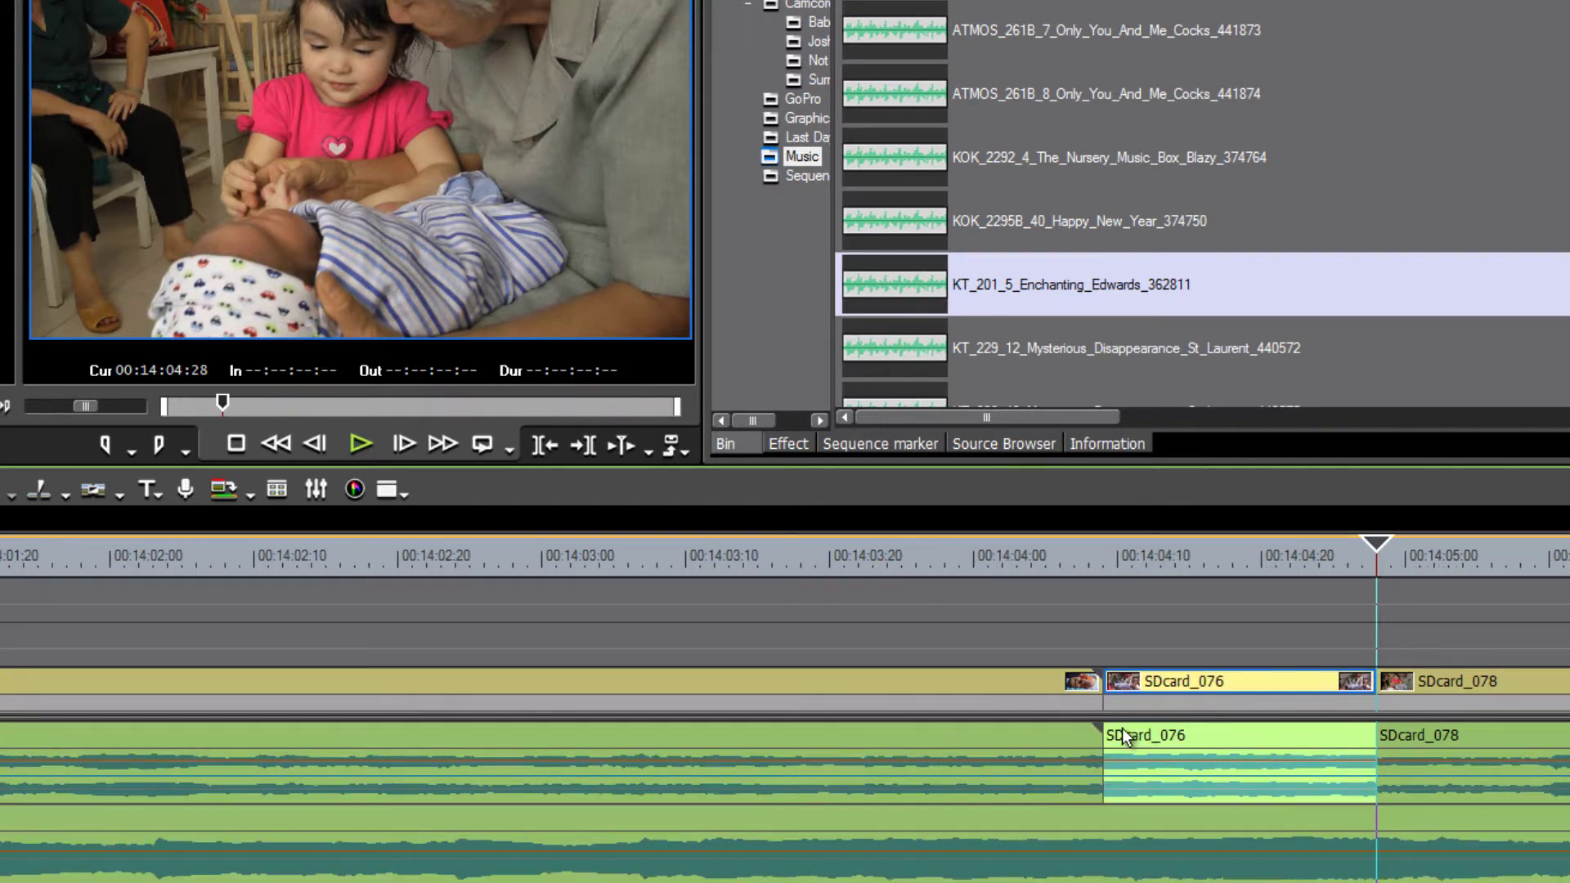
{"action": "scroll", "coordinate": [1122, 728], "scroll_direction": "up", "scroll_amount": 1}
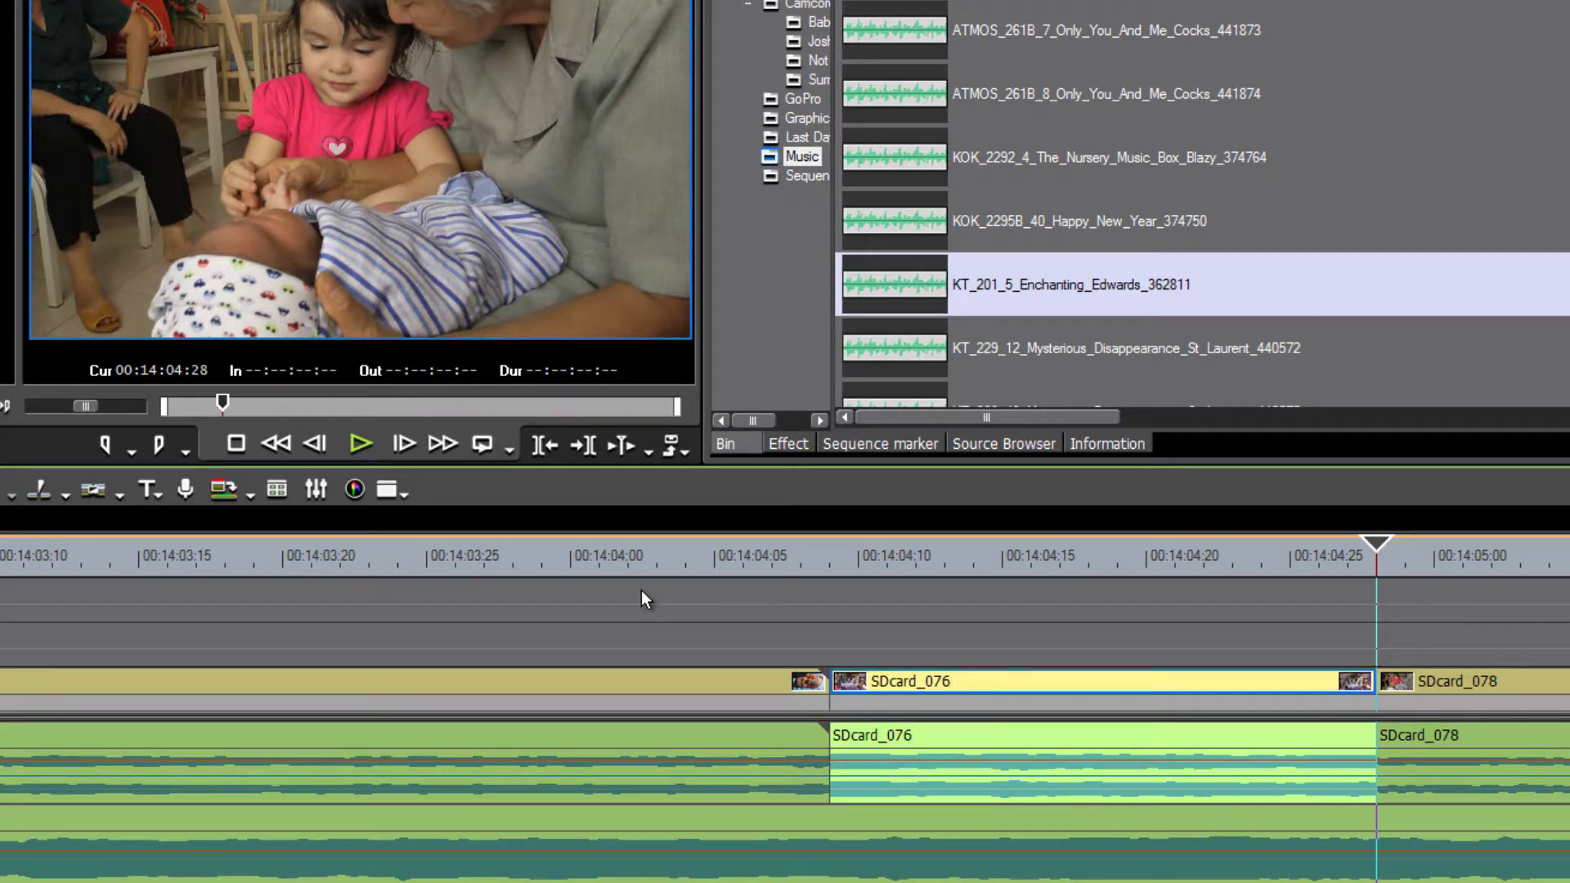
{"action": "left_click_drag", "start_coordinate": [1373, 547], "coordinate": [973, 625]}
{"action": "left_click_drag", "start_coordinate": [1142, 632], "coordinate": [1092, 670]}
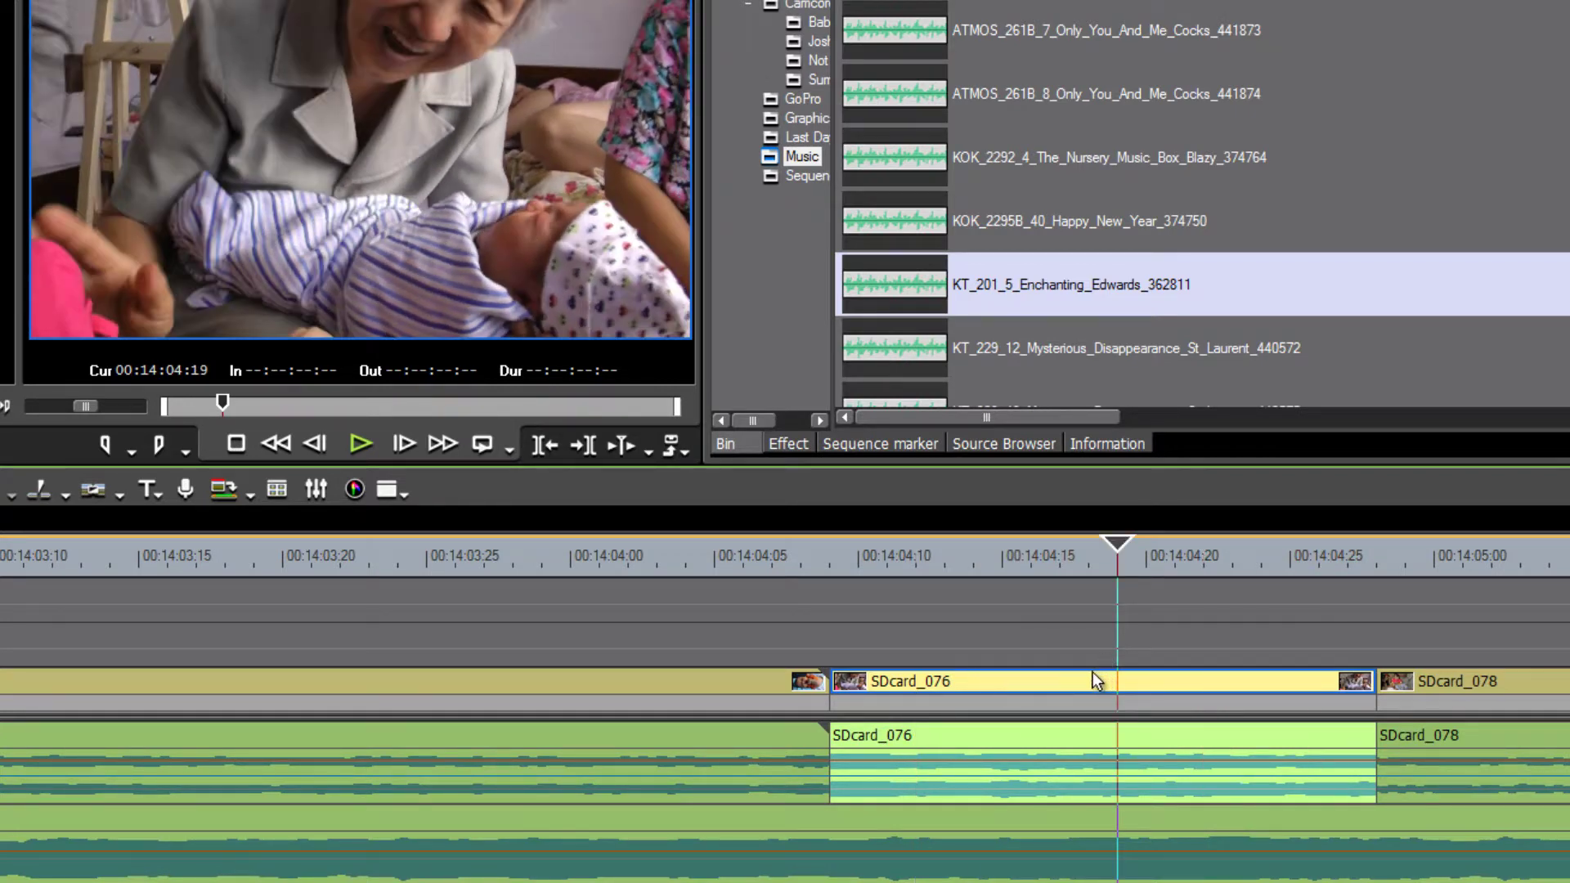
Ripple-delete the selected SDcard_076 pieces, and undo both the deletion and the insert-mode move of SDcard_080
{"action": "key", "text": "alt+Delete"}
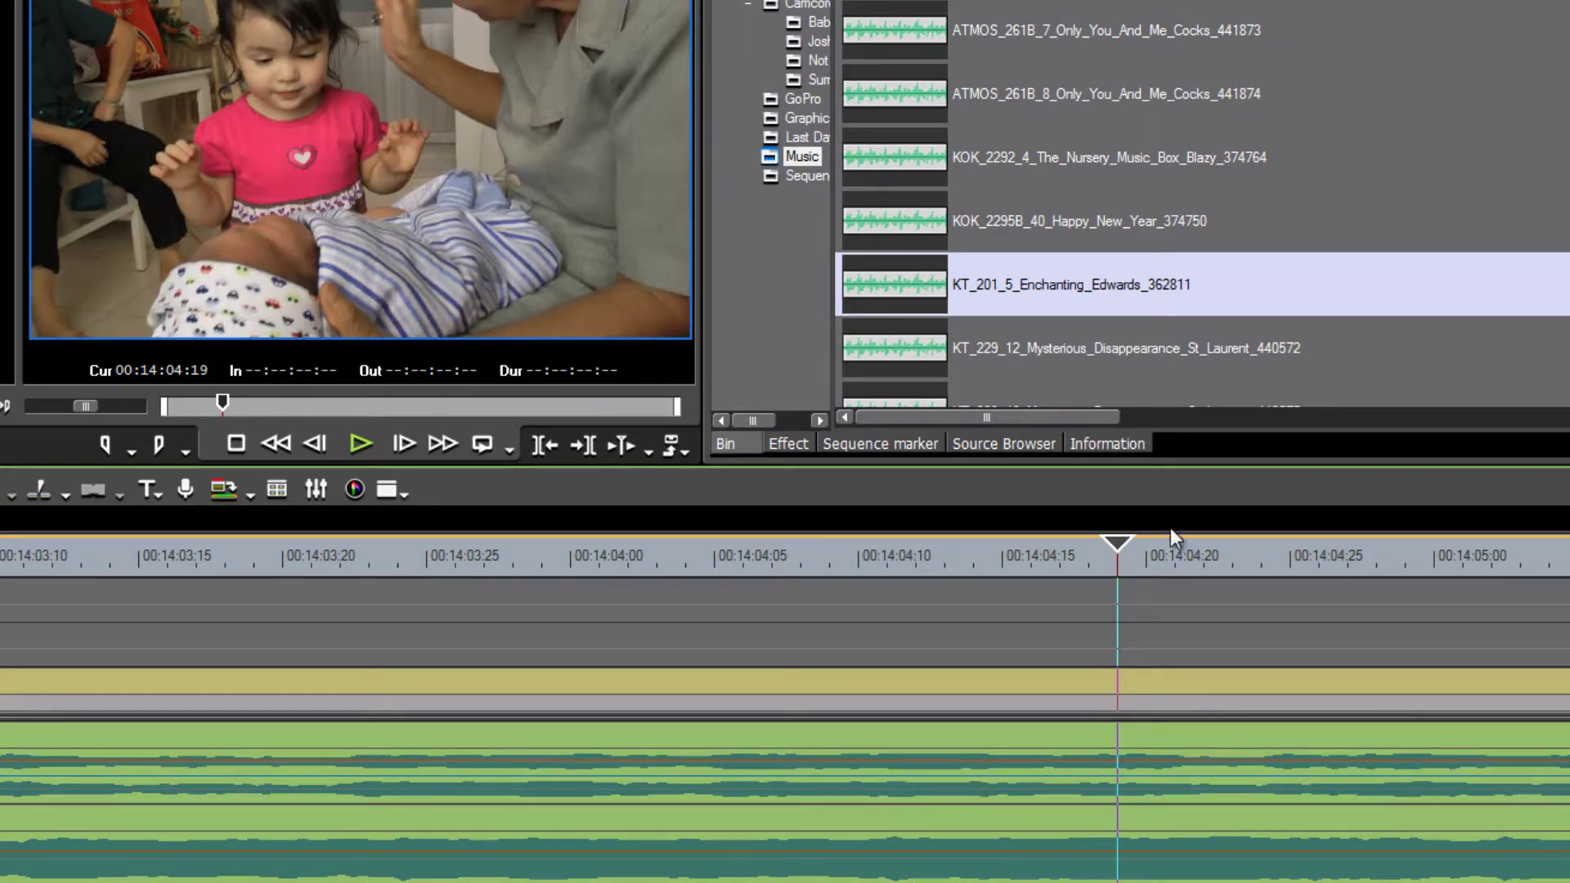
{"action": "scroll", "coordinate": [1072, 560], "scroll_direction": "down", "scroll_amount": 3}
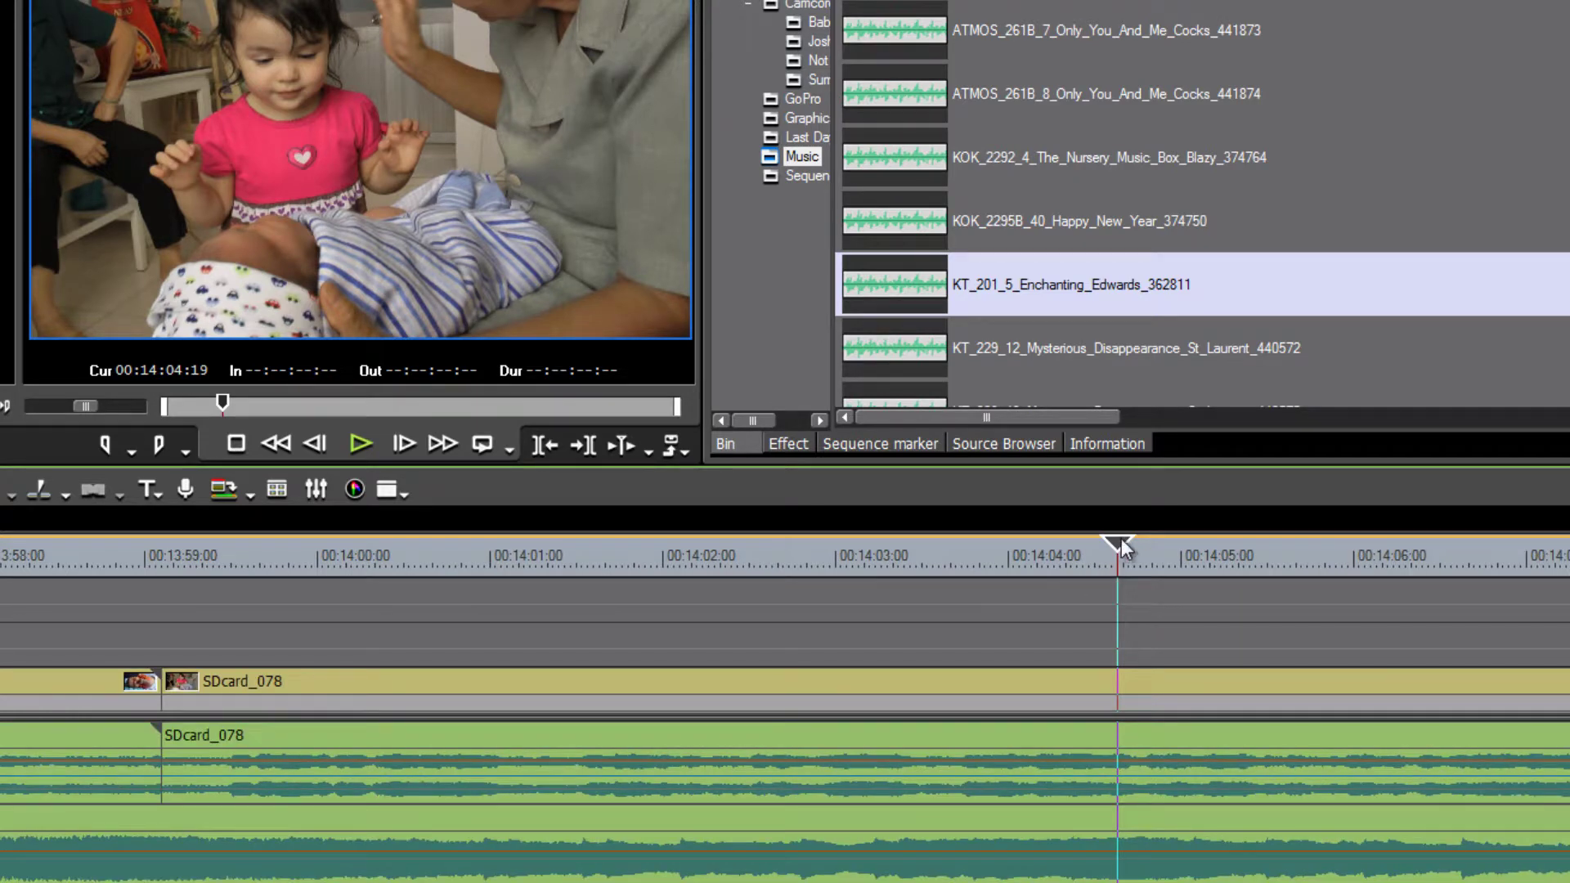
{"action": "left_click_drag", "start_coordinate": [1120, 538], "coordinate": [445, 587]}
{"action": "scroll", "coordinate": [49, 582], "scroll_direction": "down", "scroll_amount": 3}
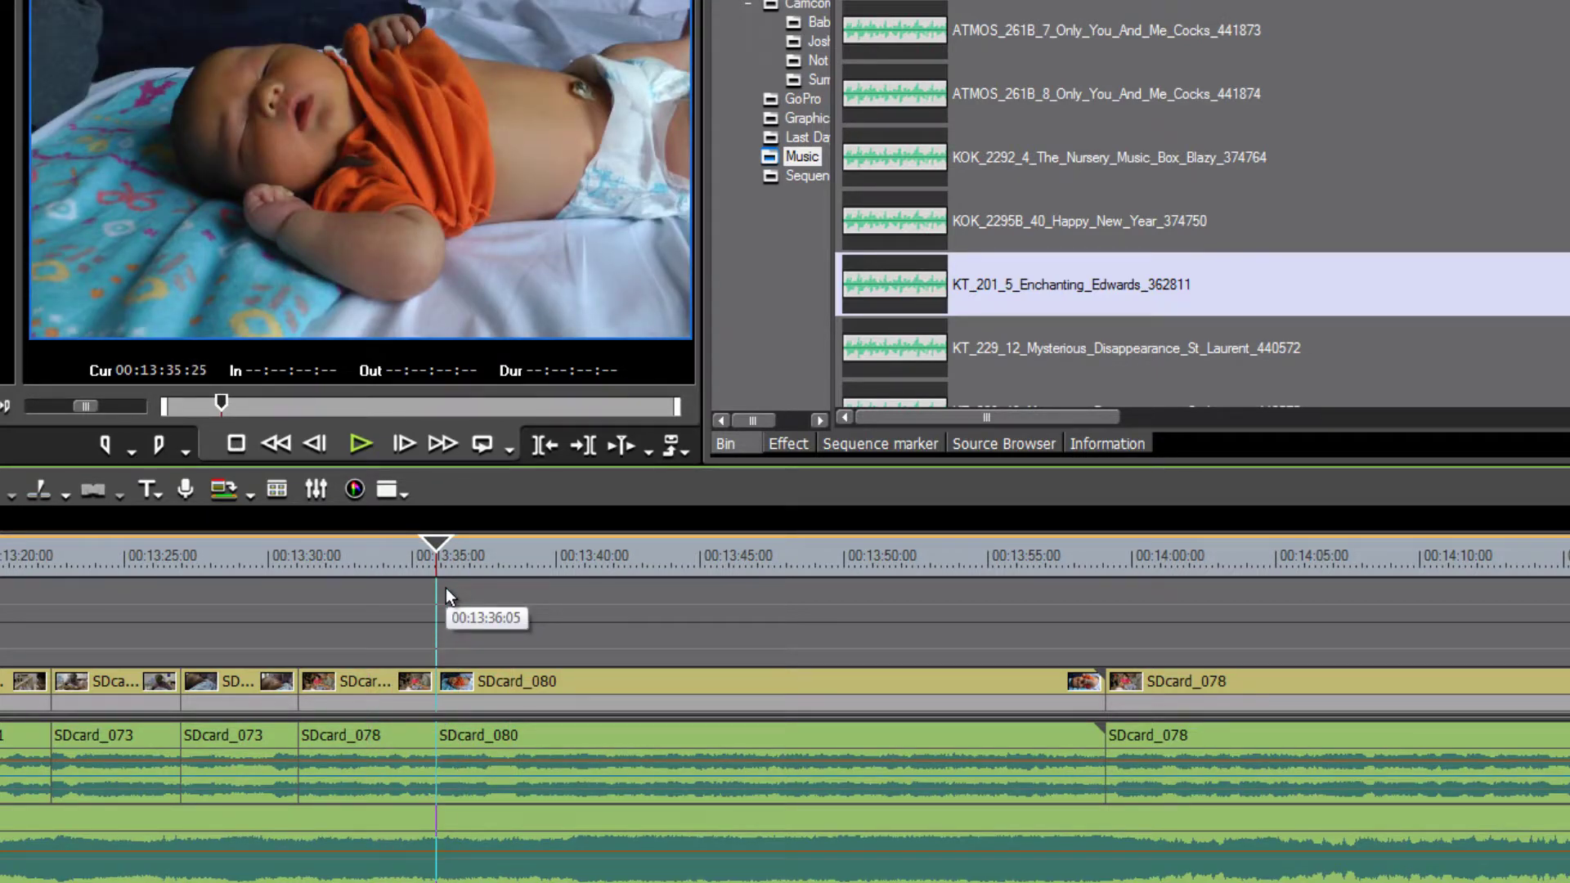
{"action": "key", "text": "ctrl+v"}
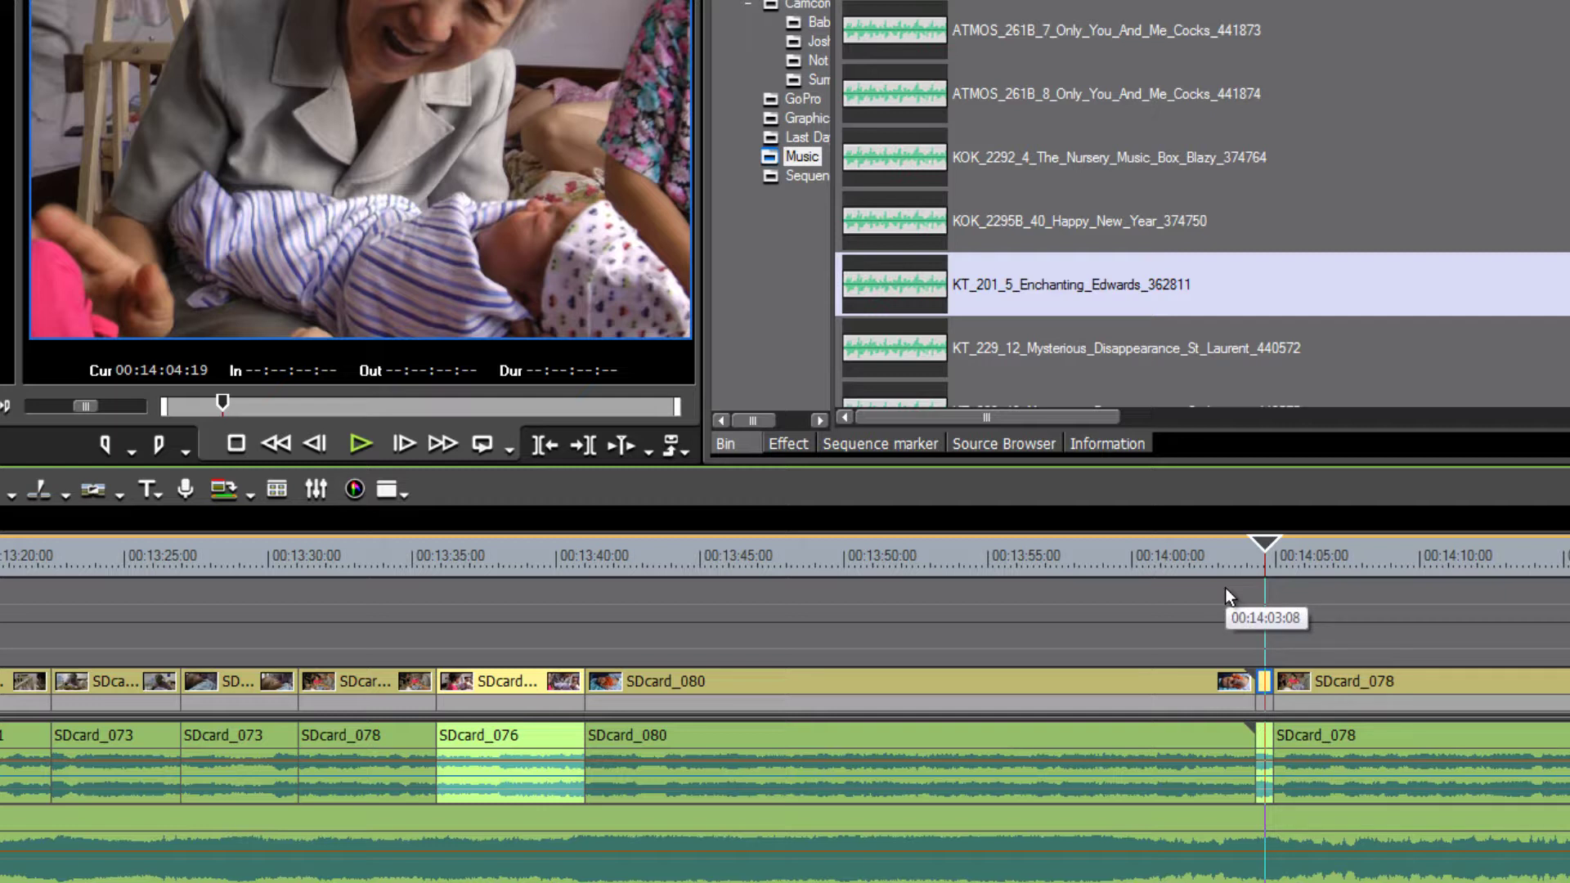
{"action": "key", "text": "ctrl+z"}
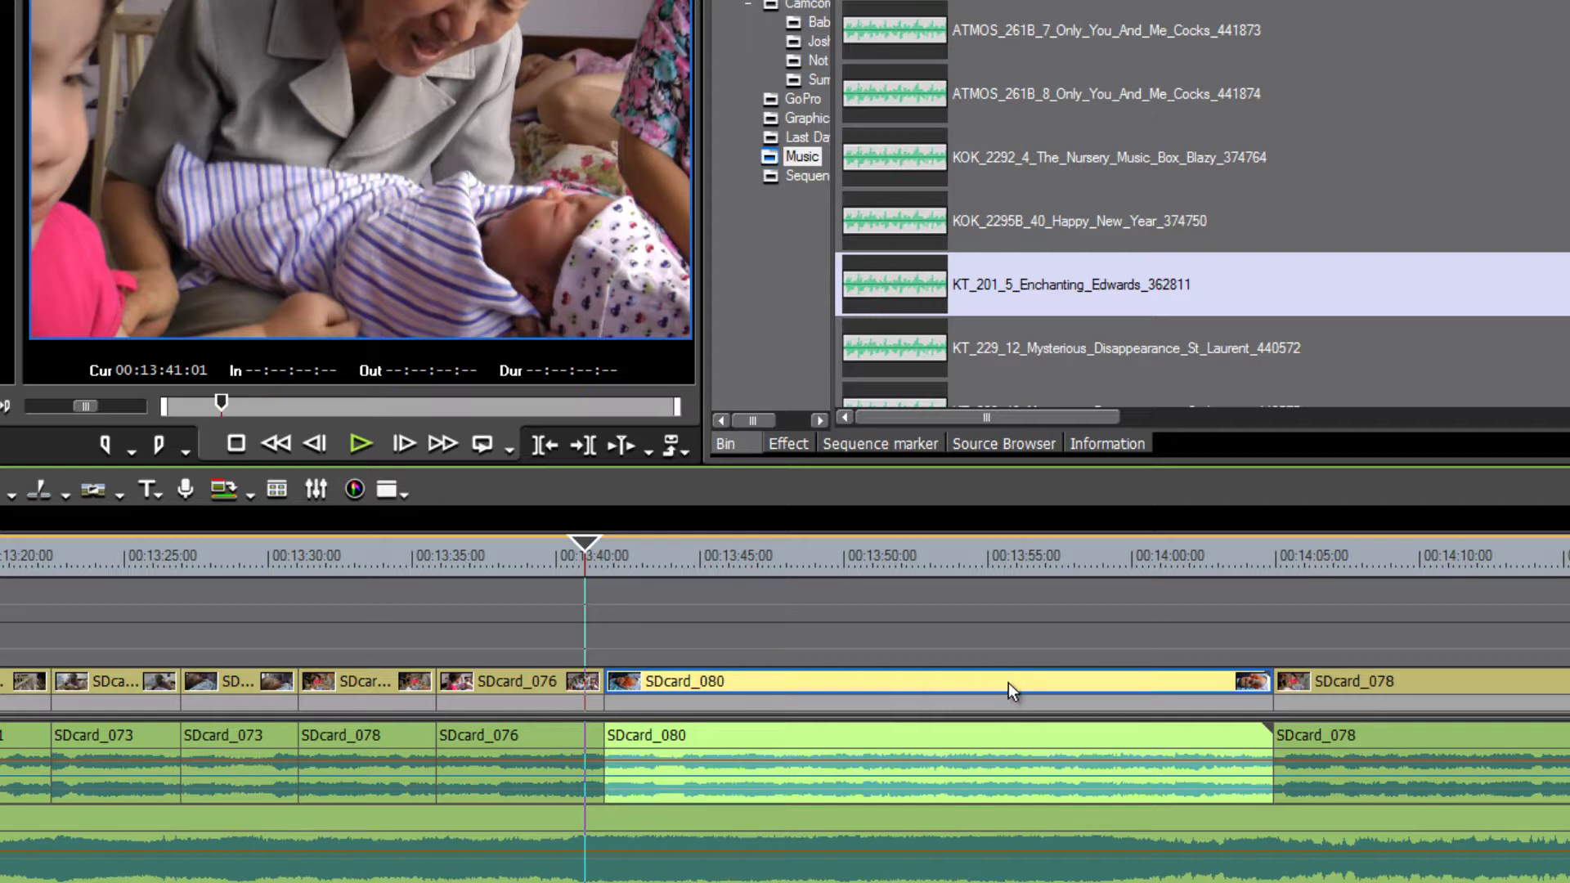
Move SDcard_080 in overwrite mode to start at 00:13:41:01 over the end of SDcard_076, and play across the cut
{"action": "left_click_drag", "start_coordinate": [1002, 685], "coordinate": [988, 690]}
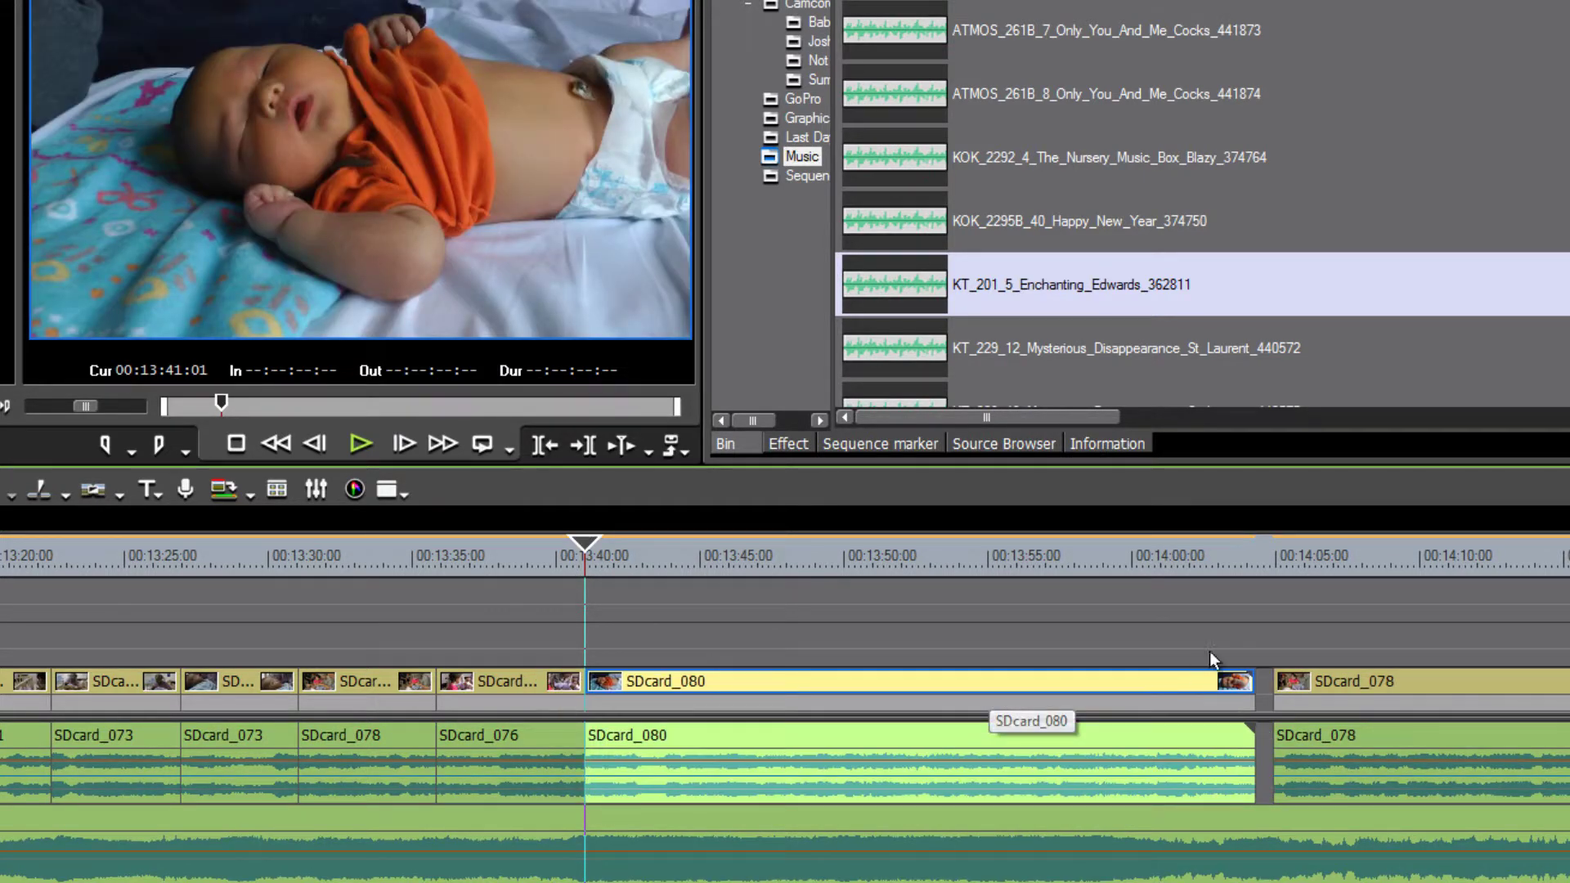
{"action": "left_click", "coordinate": [1248, 557]}
{"action": "left_click_drag", "start_coordinate": [1247, 558], "coordinate": [550, 576]}
{"action": "key", "text": "space"}
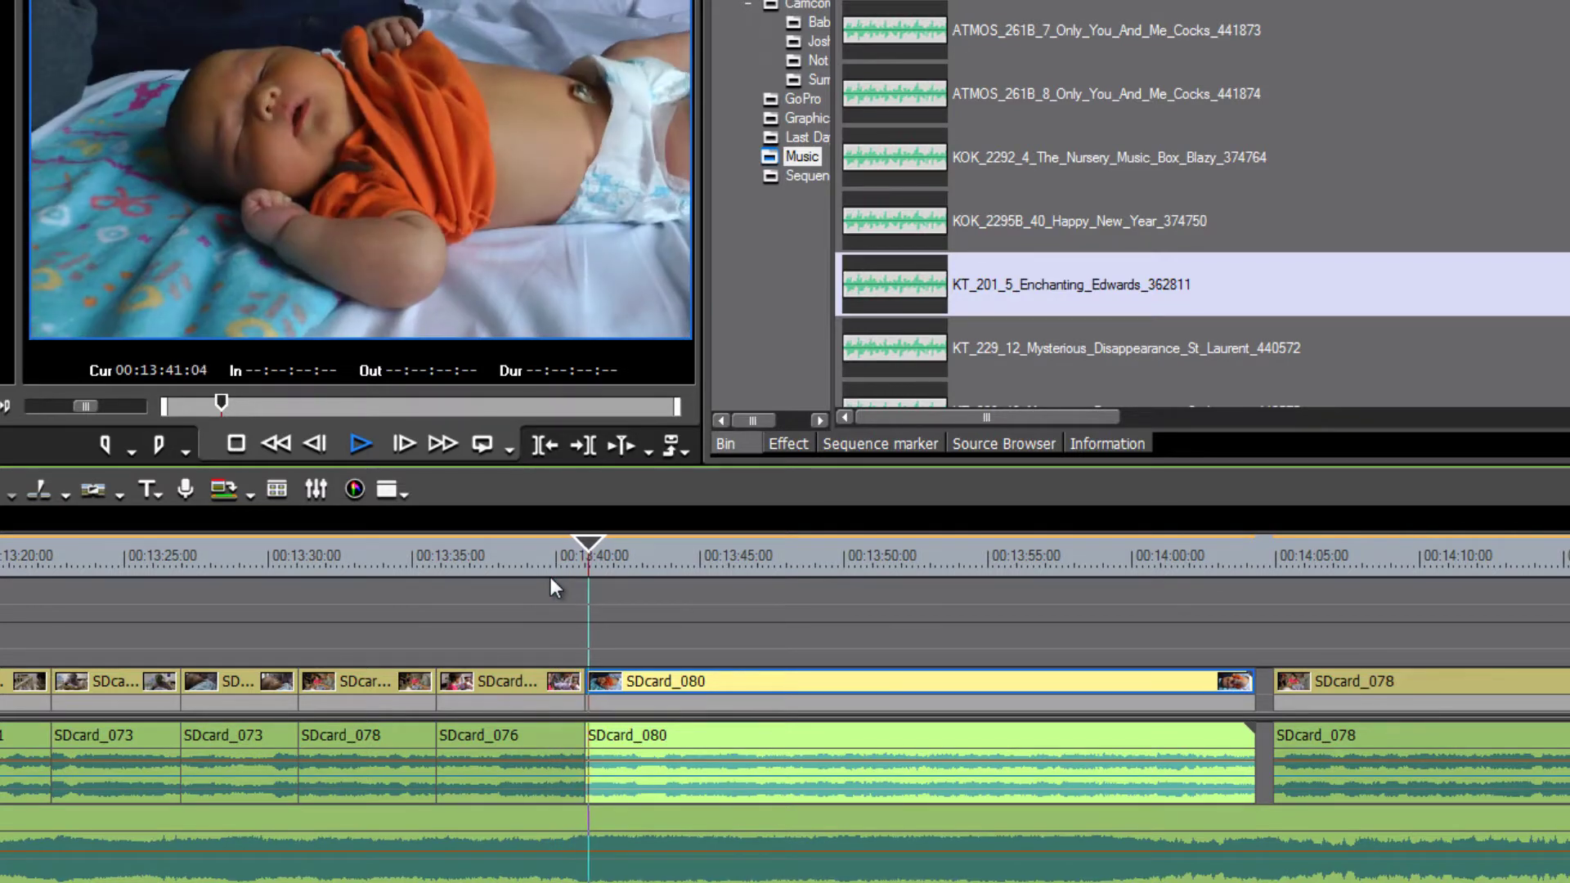
{"action": "key", "text": "space"}
Shift SDcard_080 slightly earlier over the end of SDcard_076 onto the music change, and play the transition from SDcard_076
{"action": "scroll", "coordinate": [826, 625], "scroll_direction": "up", "scroll_amount": 2}
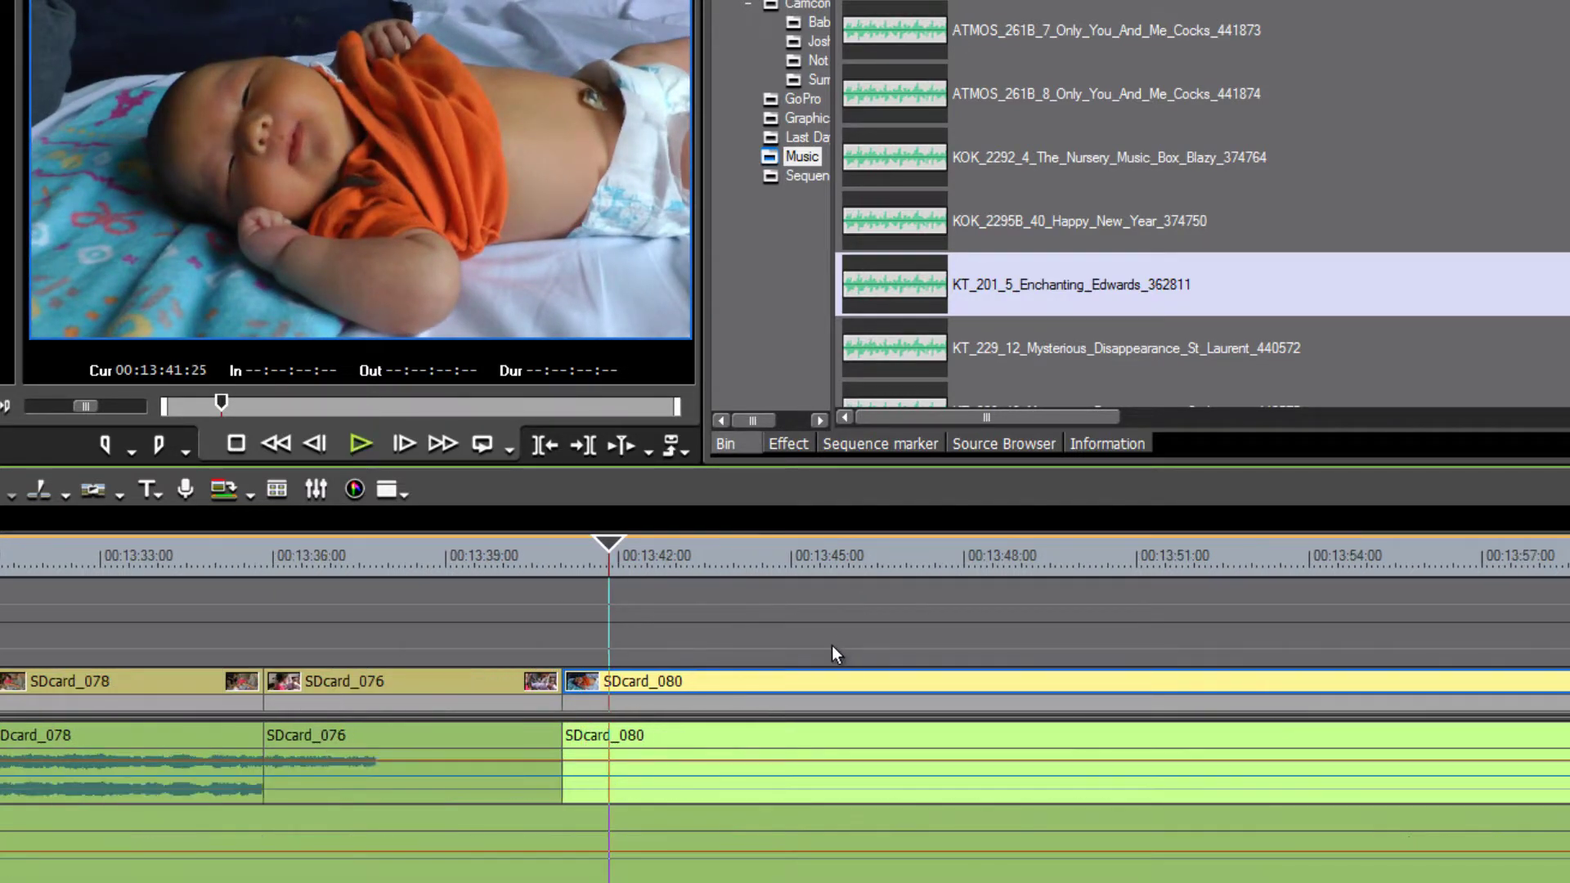
{"action": "left_click", "coordinate": [797, 687]}
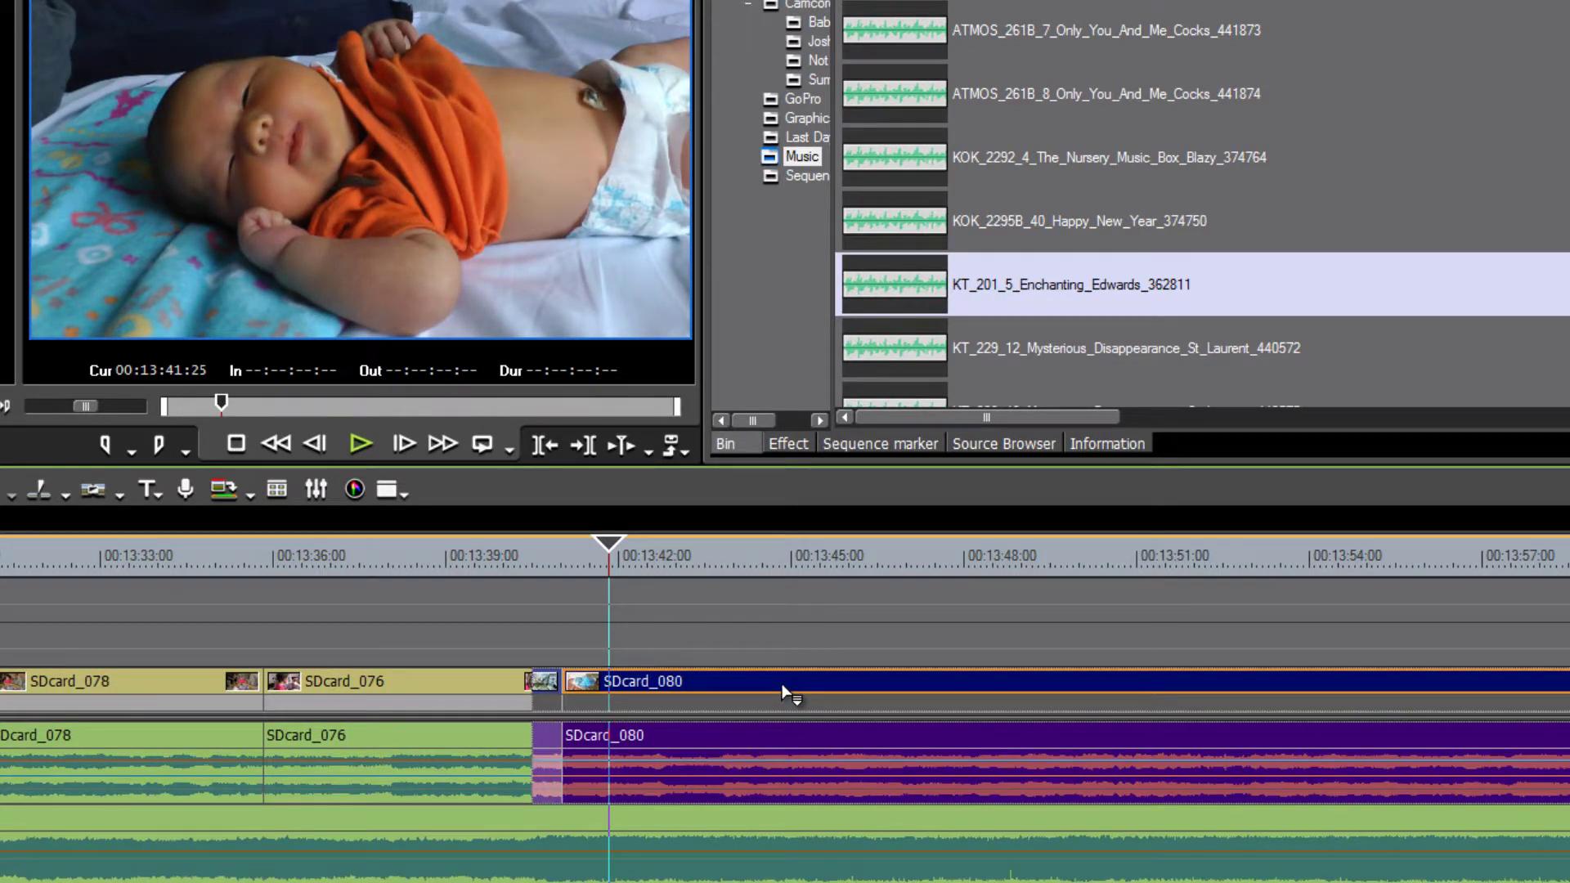
{"action": "left_click_drag", "start_coordinate": [608, 546], "coordinate": [386, 552]}
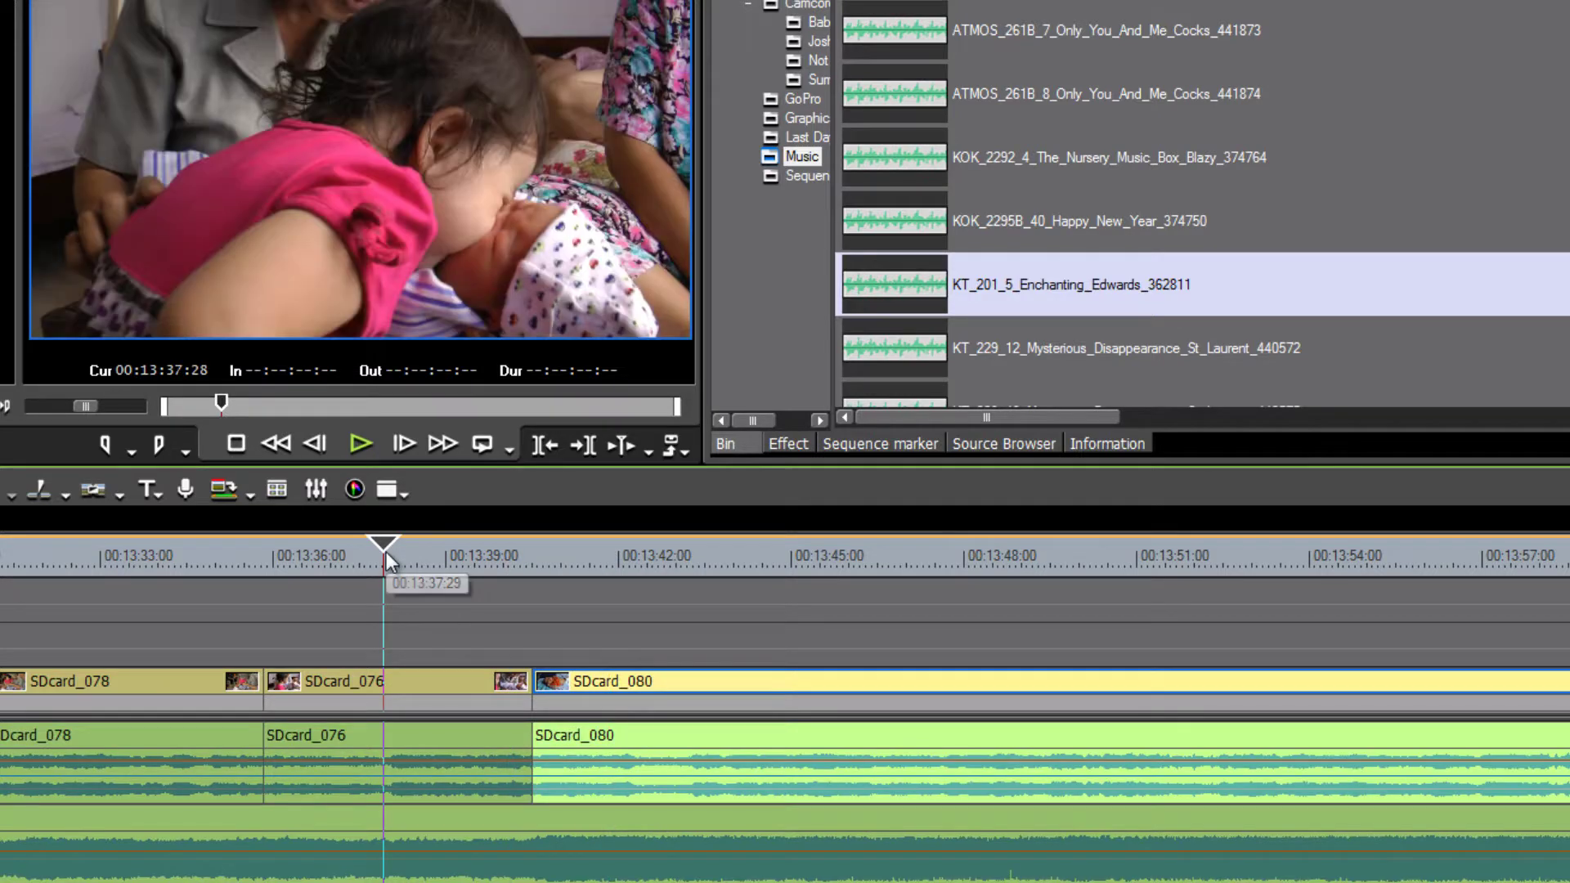
{"action": "key", "text": "space"}
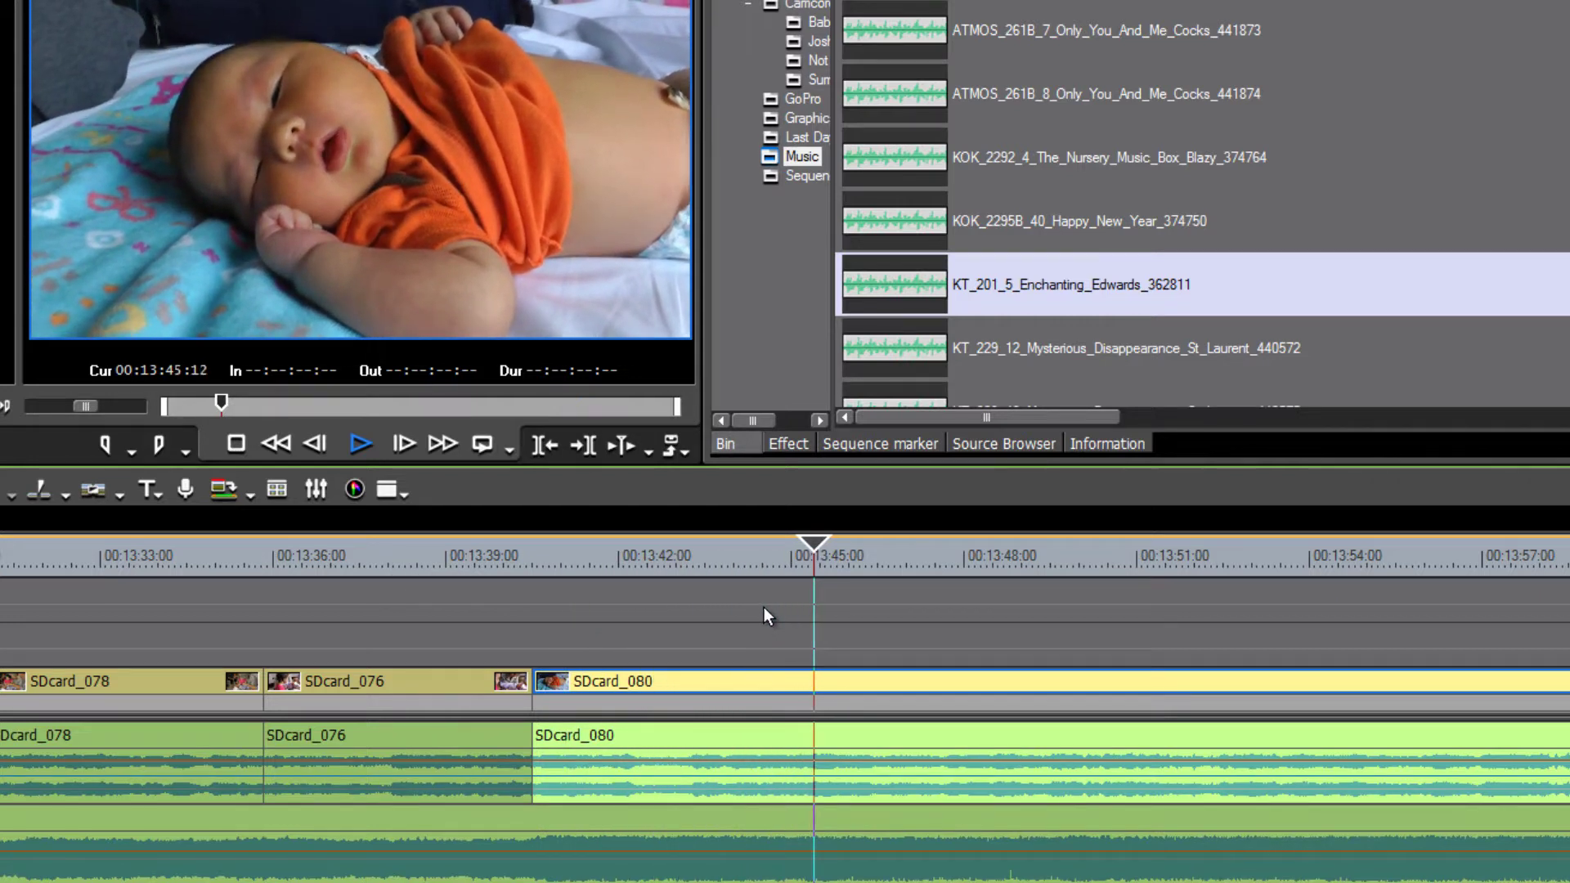
Split SDcard_080 at 00:13:45:07, delete the part after the cut and close the gap before SDcard_078
{"action": "left_click", "coordinate": [801, 546]}
{"action": "scroll", "coordinate": [802, 547], "scroll_direction": "down", "scroll_amount": 3}
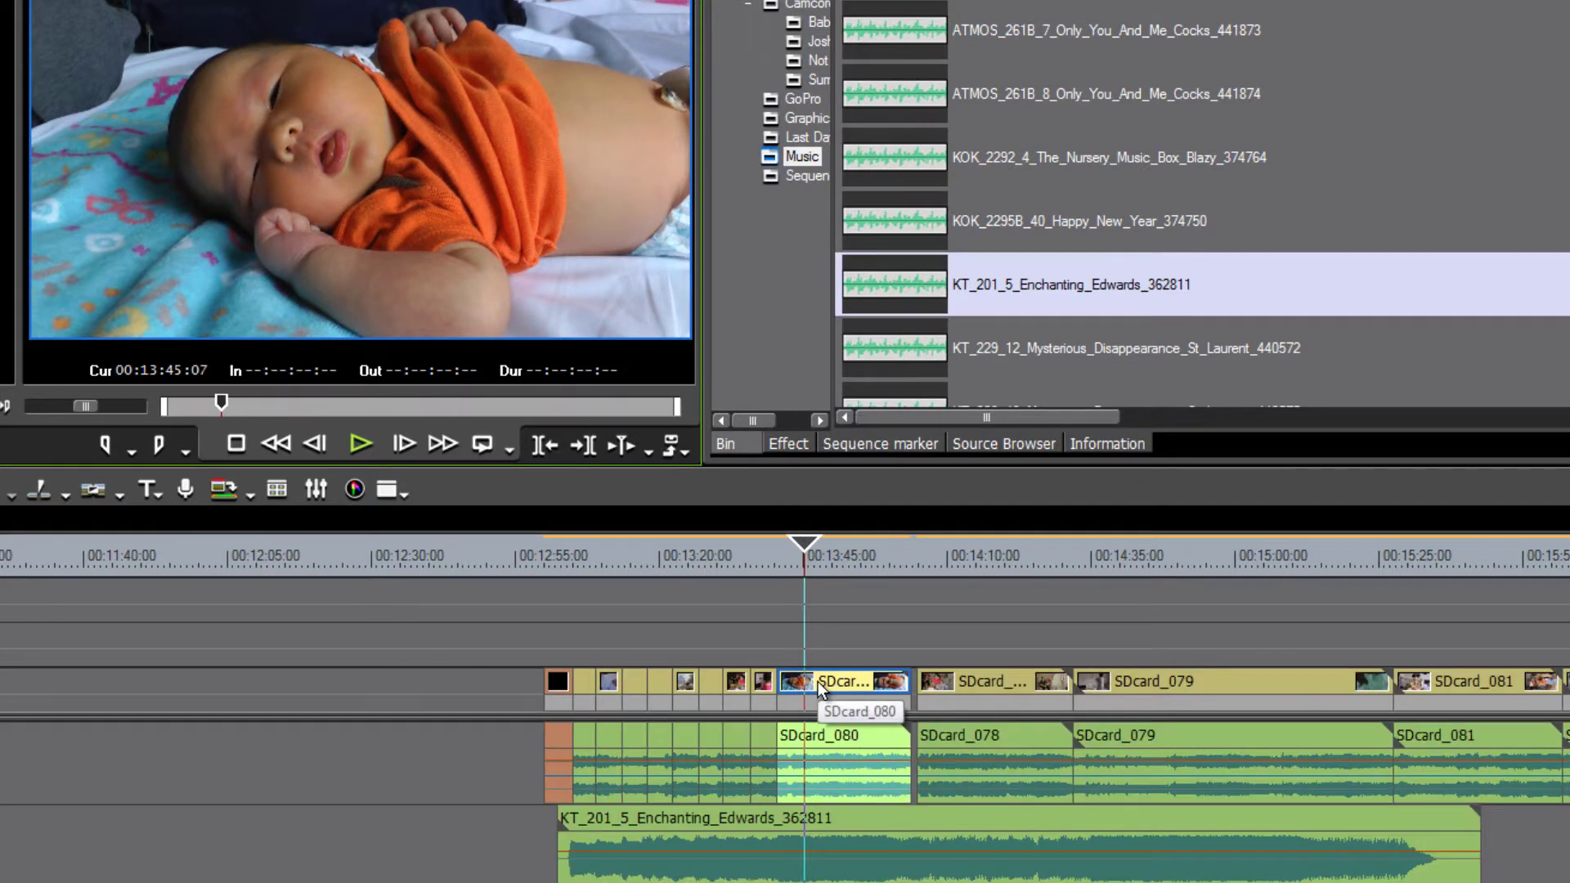
{"action": "key", "text": "c"}
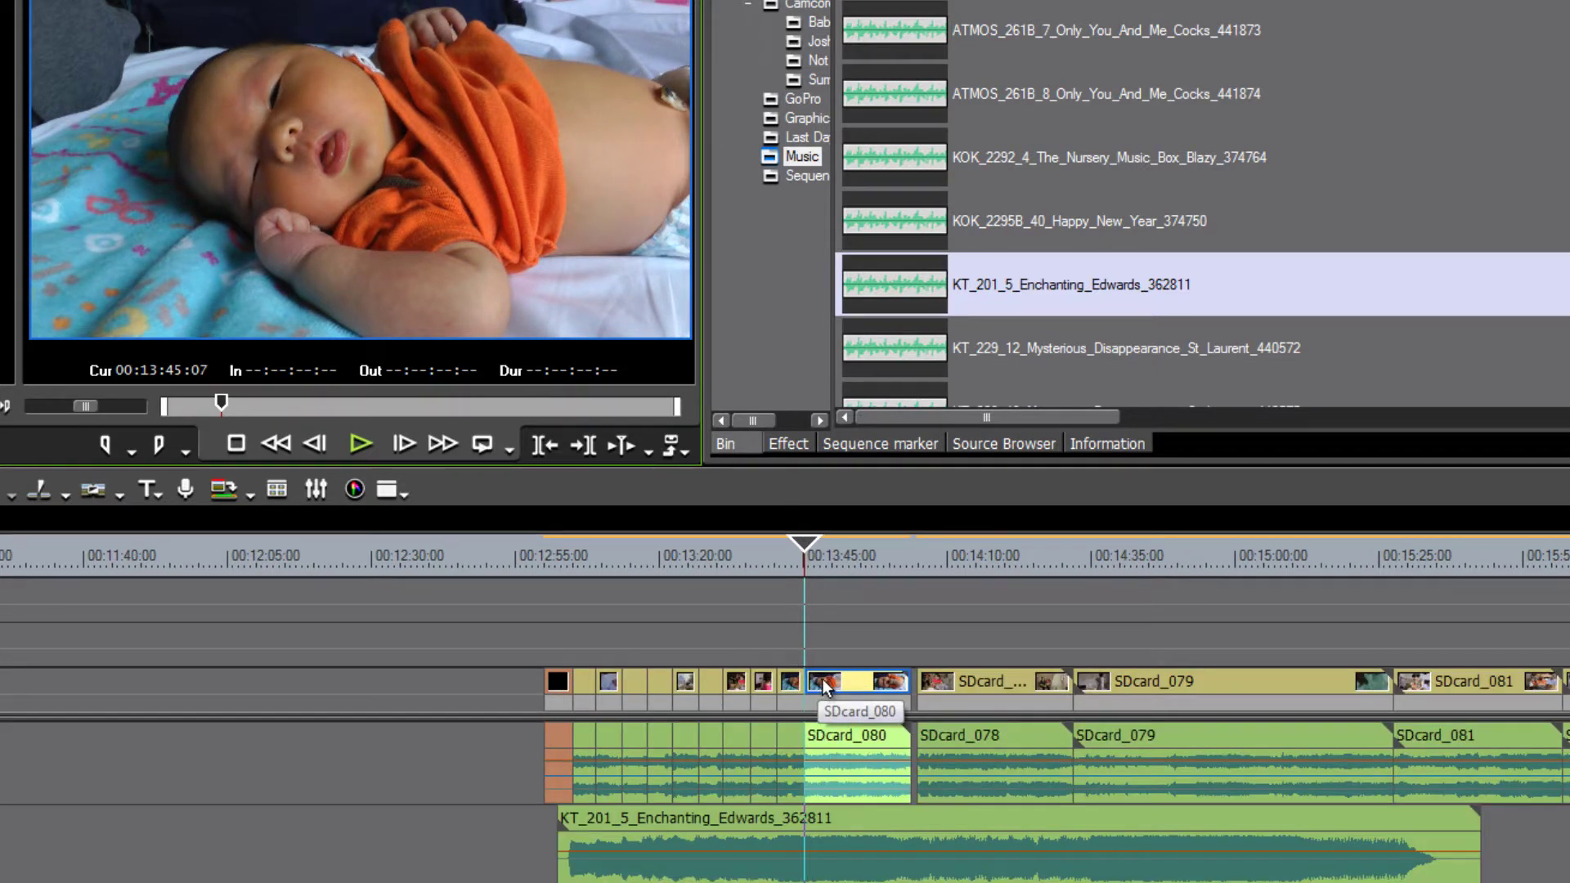
{"action": "key", "text": "Delete"}
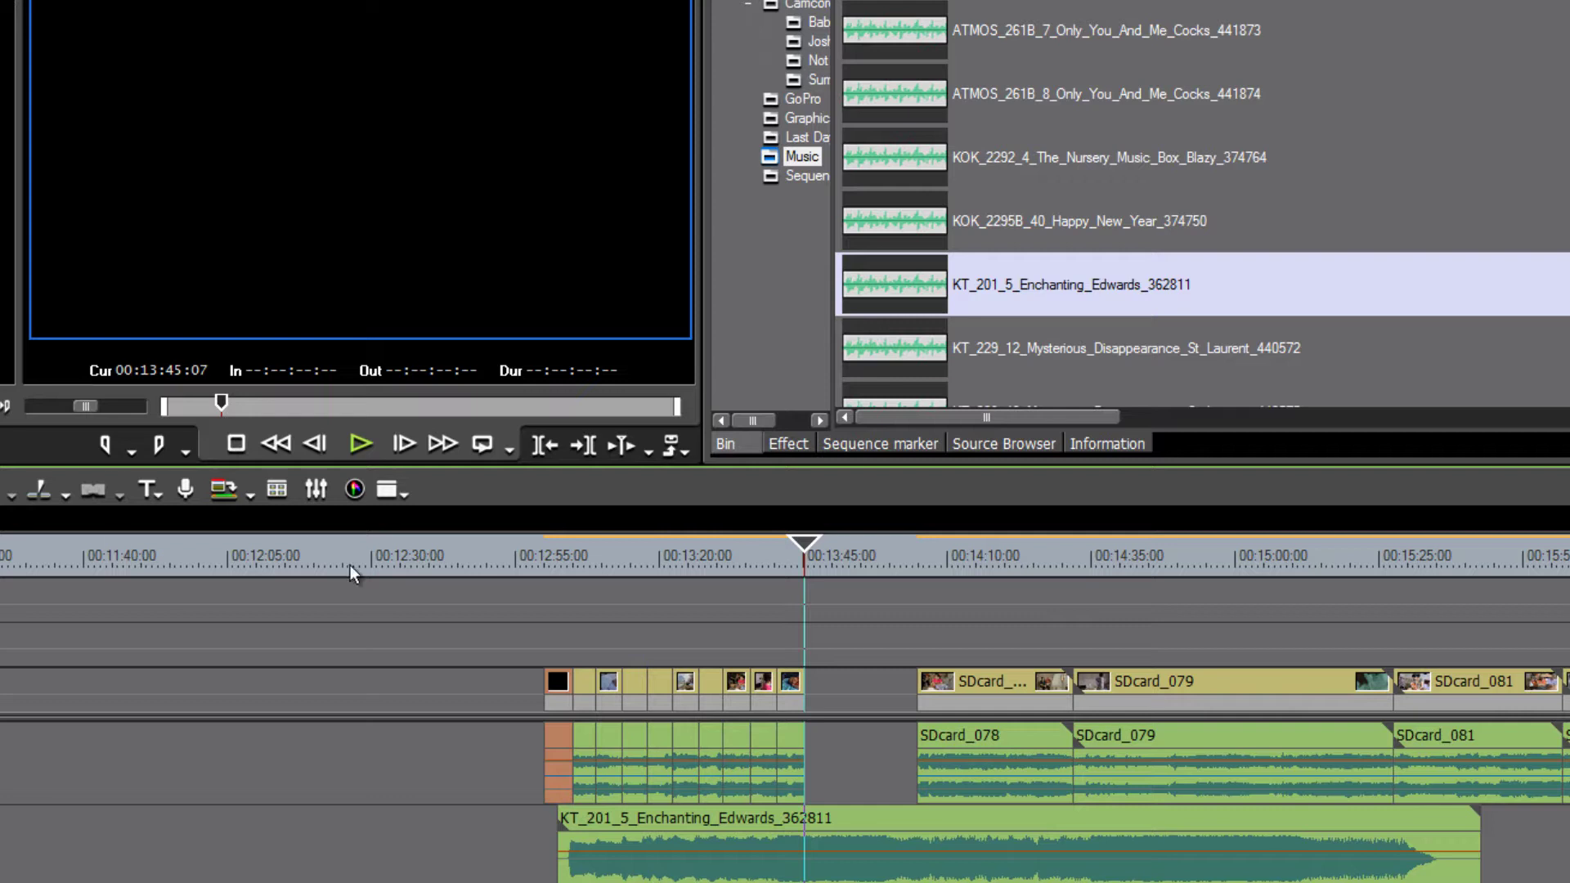
{"action": "right_click", "coordinate": [846, 685]}
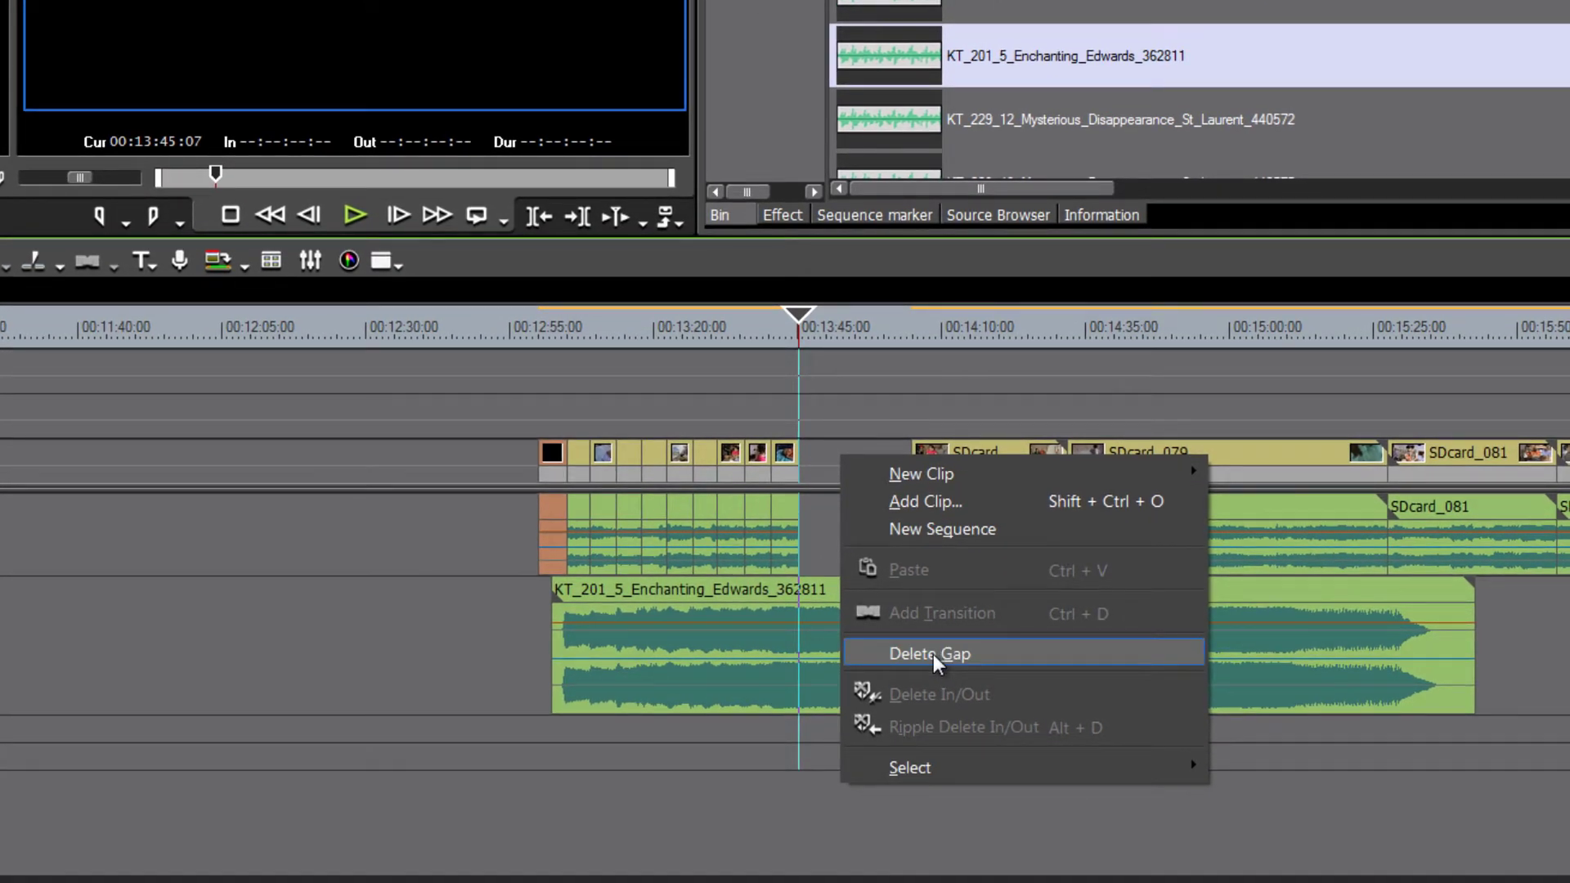
{"action": "left_click", "coordinate": [934, 654]}
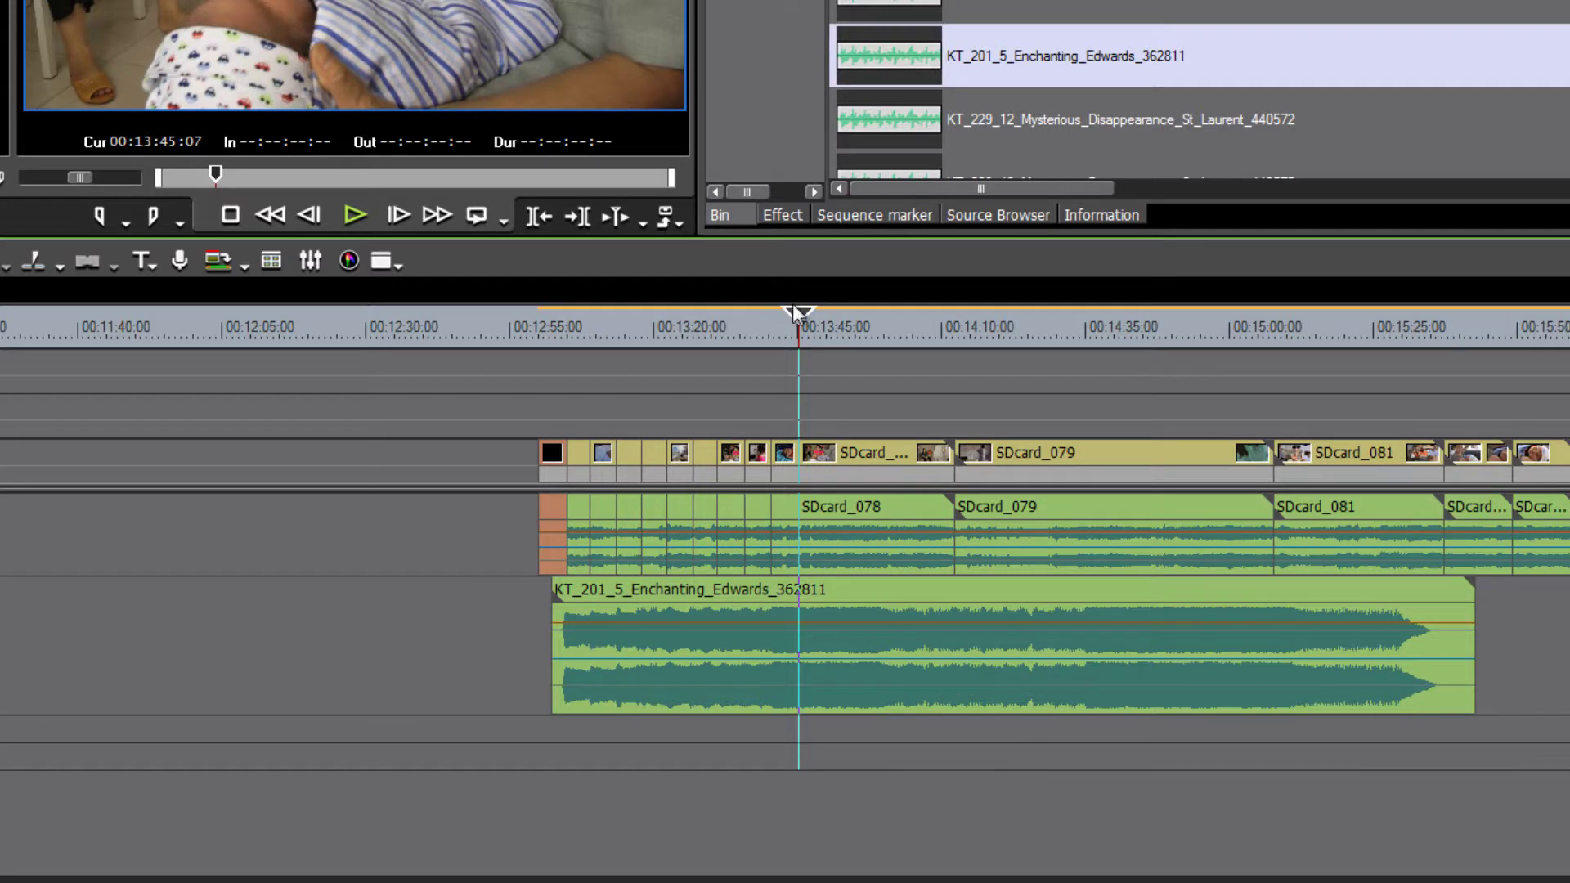
Scrub through the following footage and remove SDcard_078 and SDcard_079 so that SDcard_081 directly follows SDcard_080
{"action": "key", "text": "Insert"}
{"action": "left_click_drag", "start_coordinate": [803, 319], "coordinate": [1416, 344]}
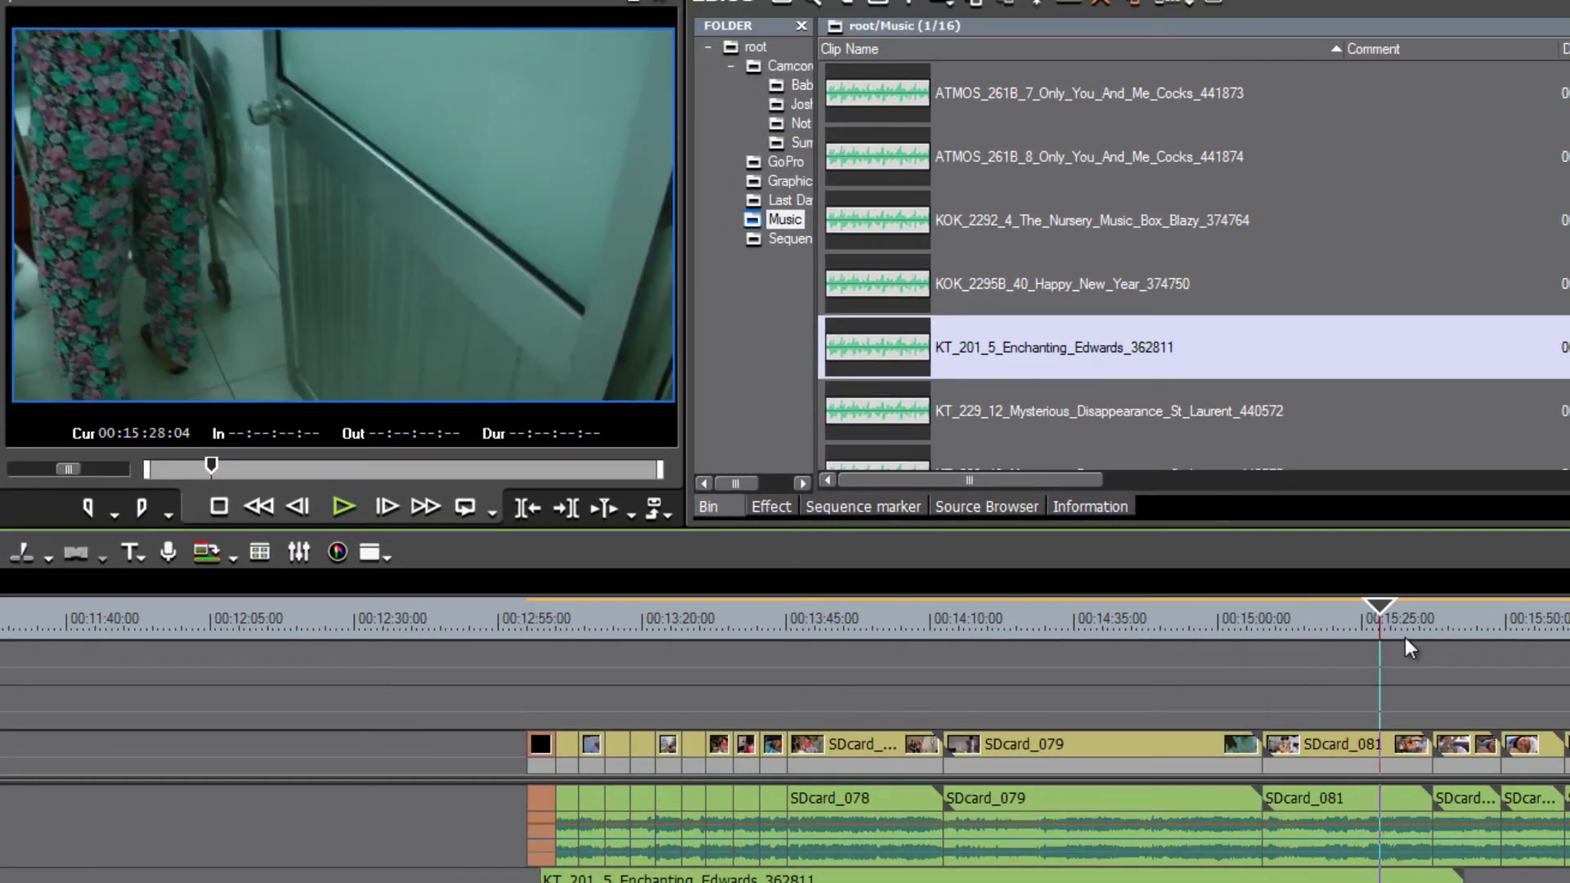
{"action": "left_click_drag", "start_coordinate": [1406, 646], "coordinate": [245, 644]}
{"action": "scroll", "coordinate": [801, 658], "scroll_direction": "up", "scroll_amount": 2}
Preview the opening of SDcard_081 and ripple-trim its start to include earlier footage, keeping the clip's start at 00:13:45:07
{"action": "key", "text": "space"}
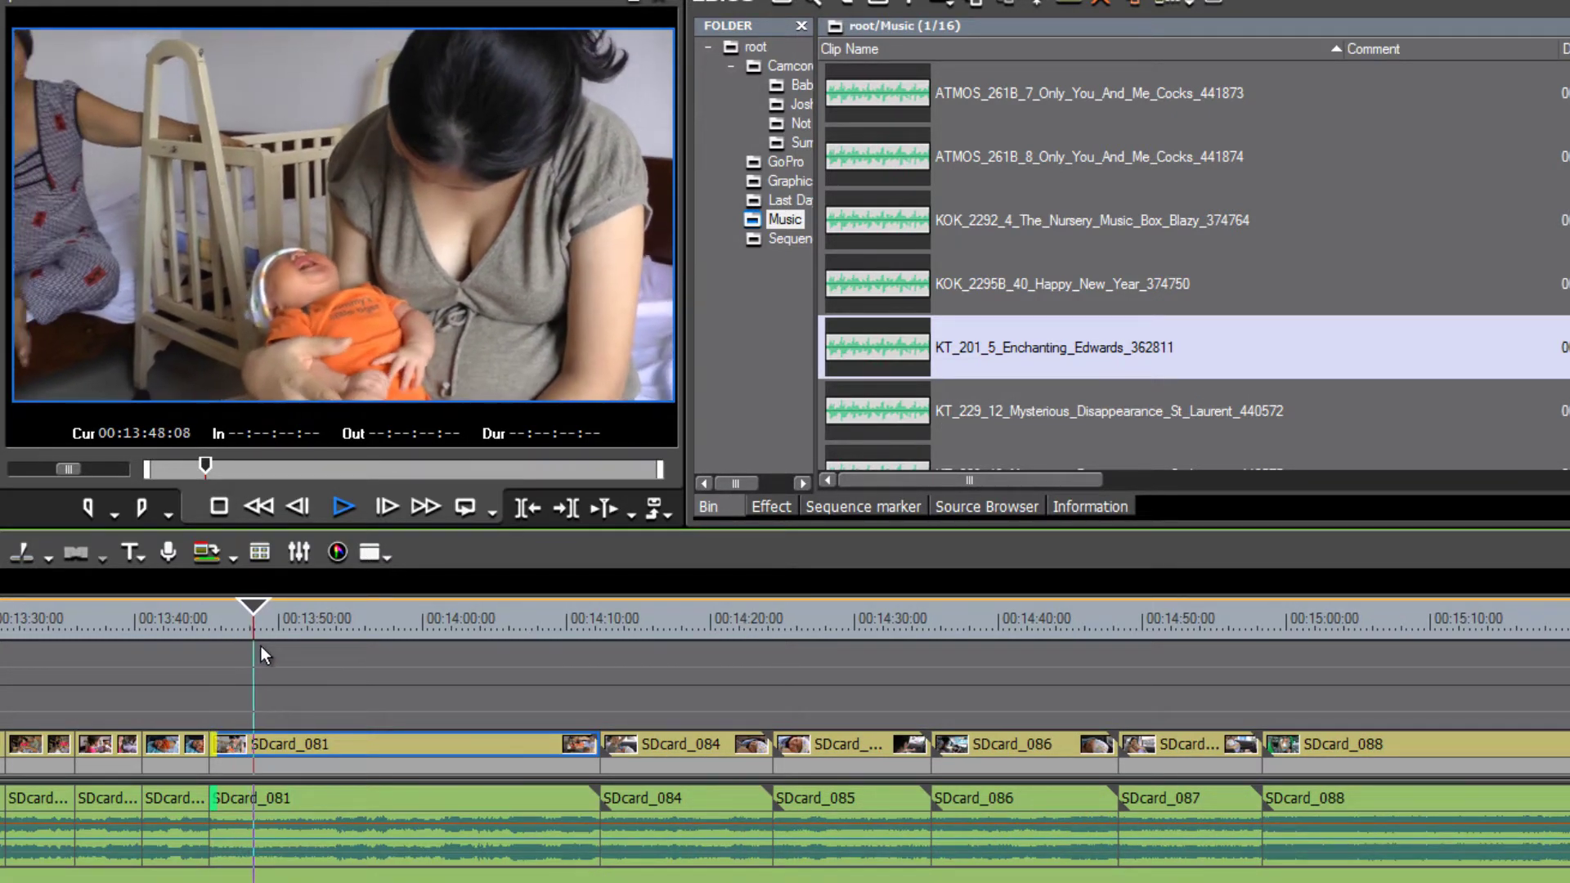
{"action": "key", "text": "space"}
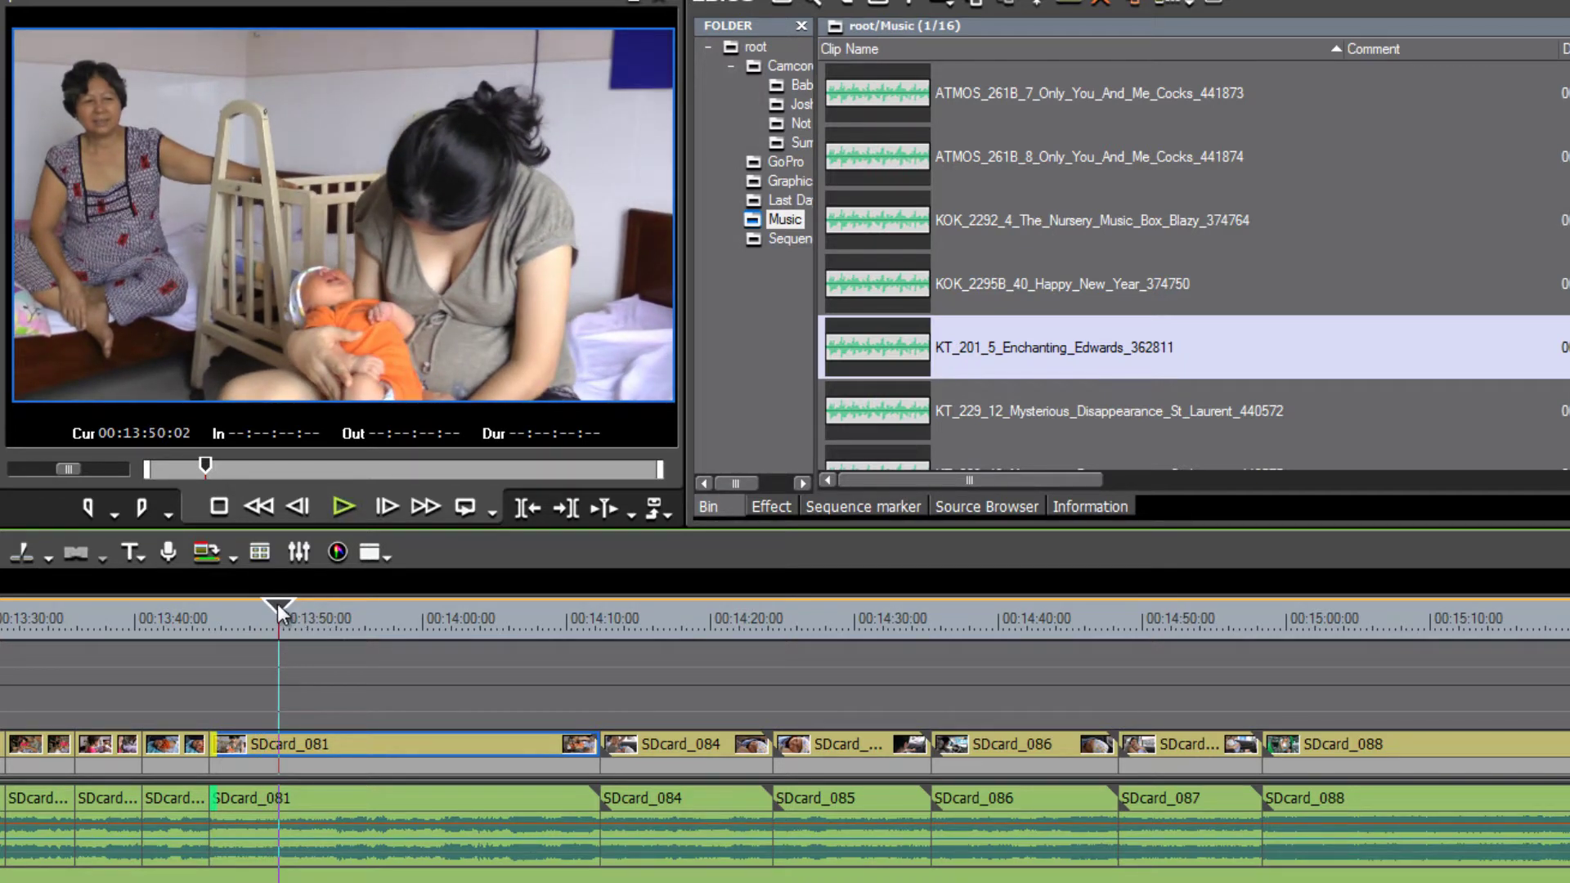
{"action": "left_click_drag", "start_coordinate": [277, 612], "coordinate": [262, 611]}
{"action": "left_click_drag", "start_coordinate": [214, 743], "coordinate": [157, 742]}
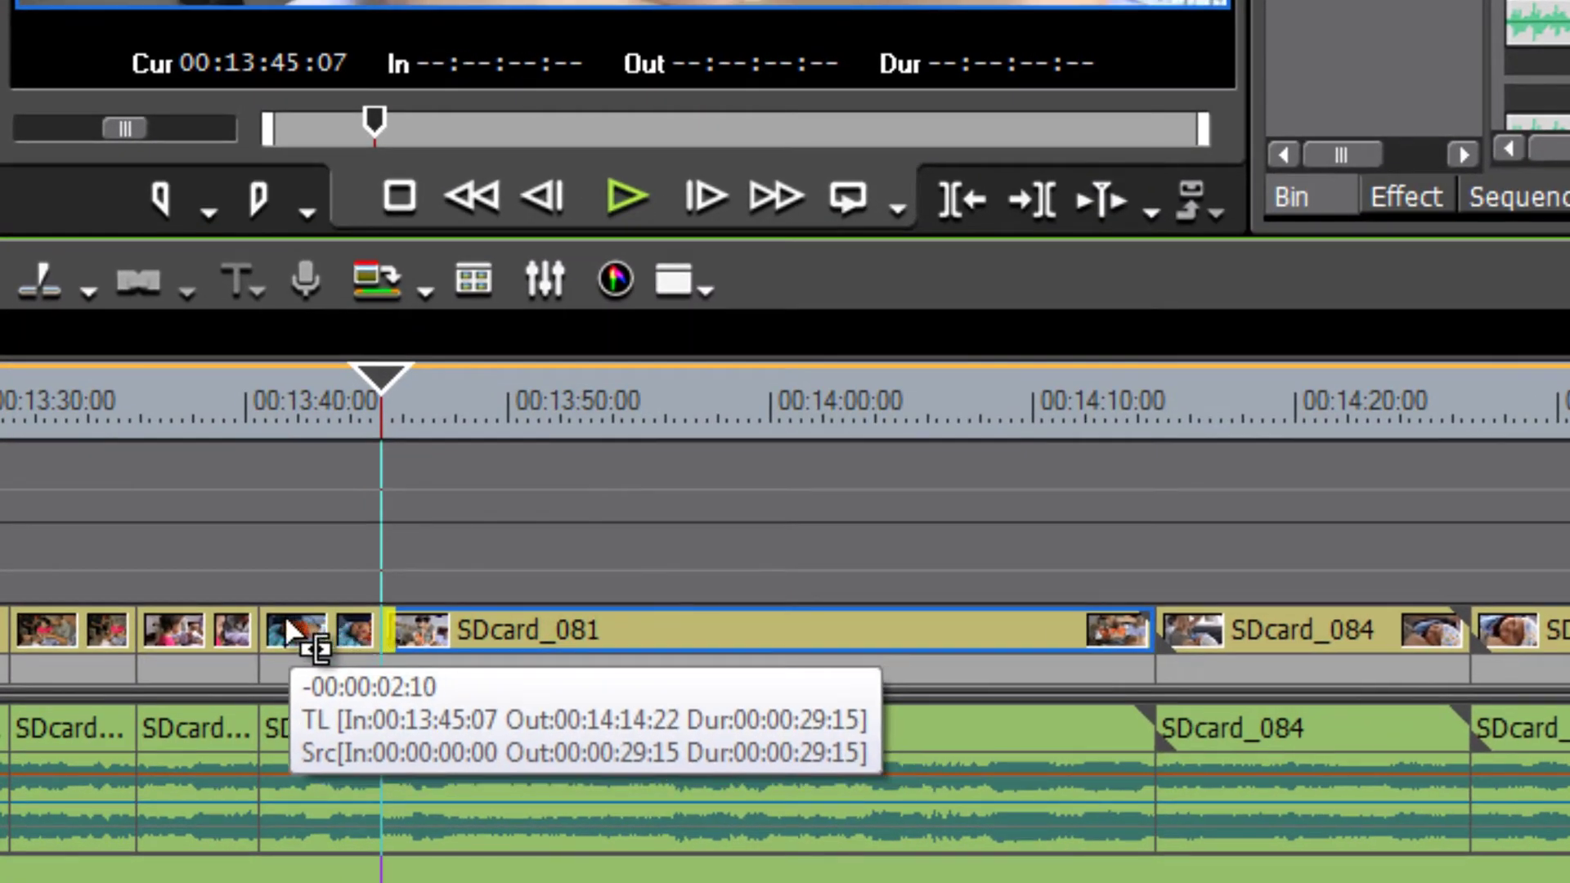
{"action": "left_click_drag", "start_coordinate": [288, 623], "coordinate": [431, 633]}
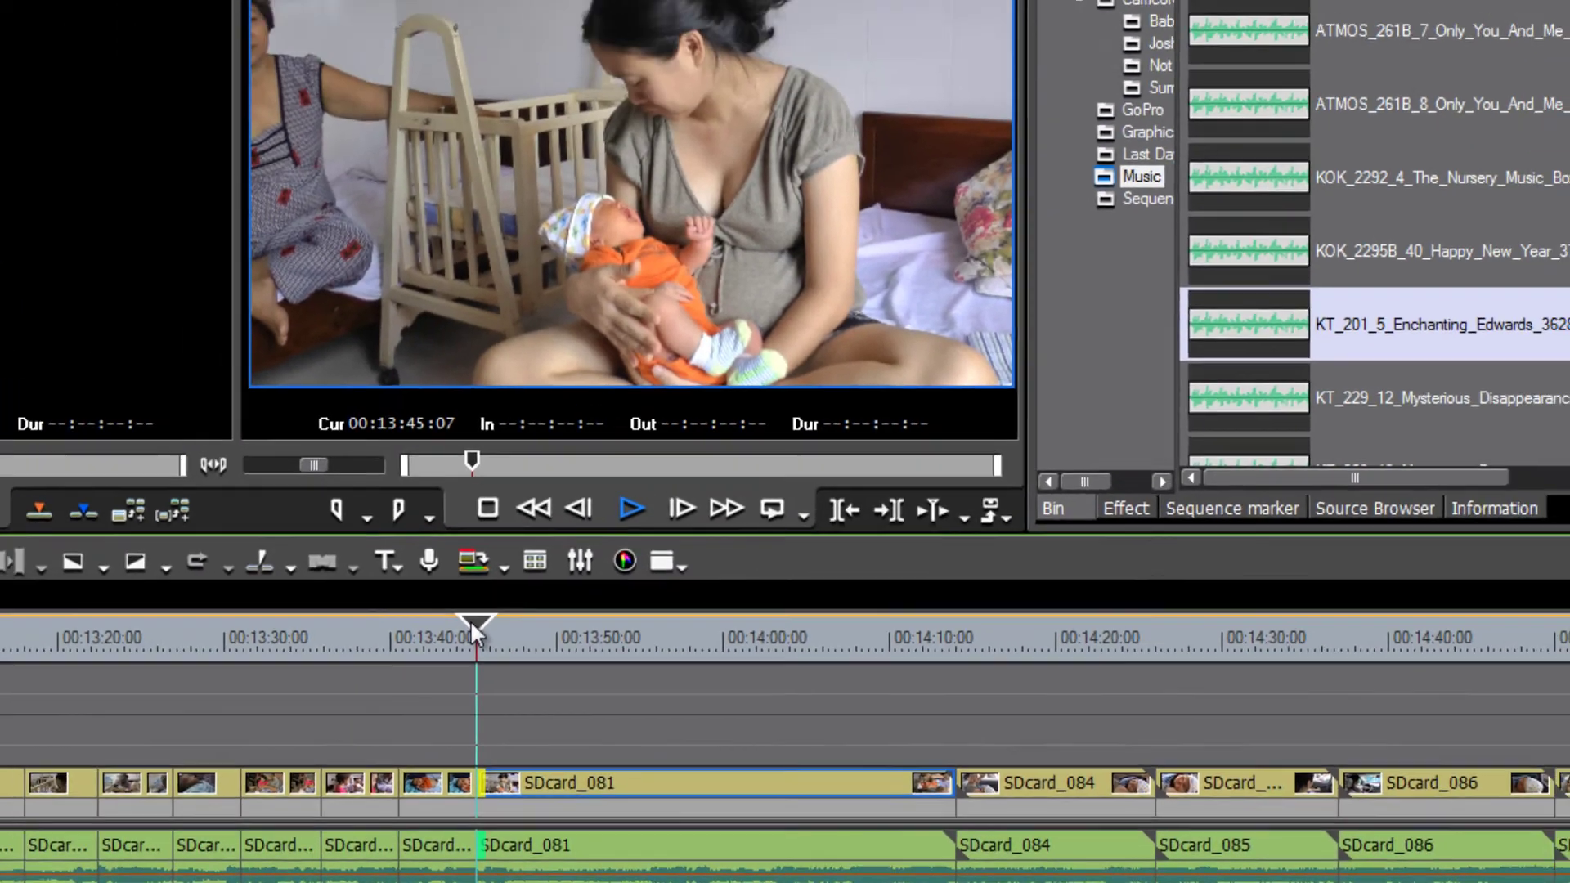
Play SDcard_081 to 00:13:49:24 and split the Enchanting Edwards music clip at the playhead
{"action": "key", "text": "space"}
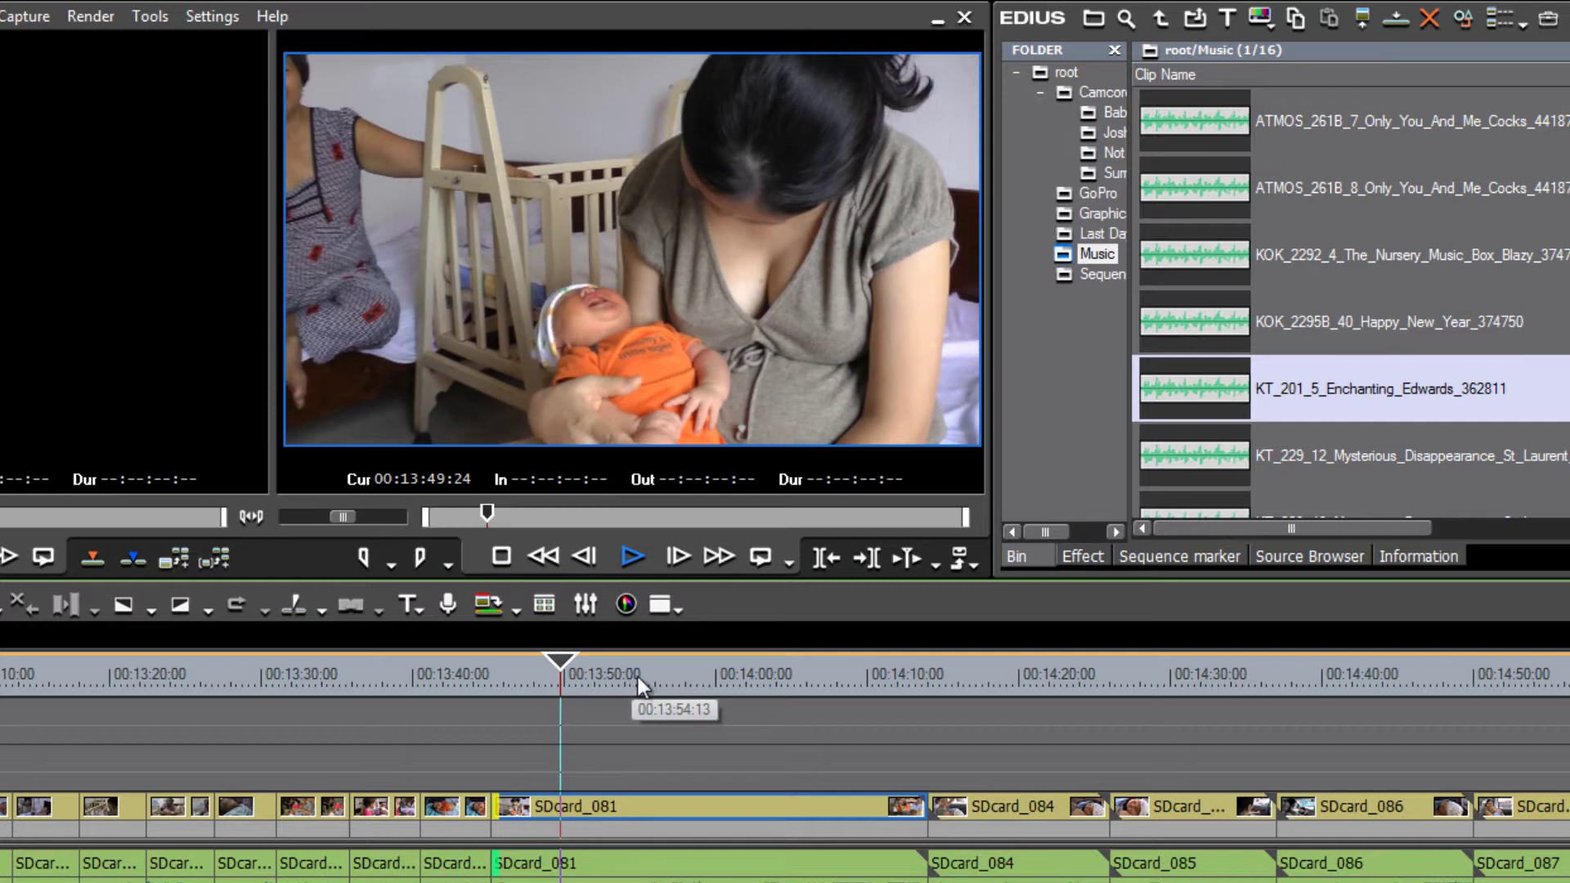
{"action": "left_click", "coordinate": [560, 664]}
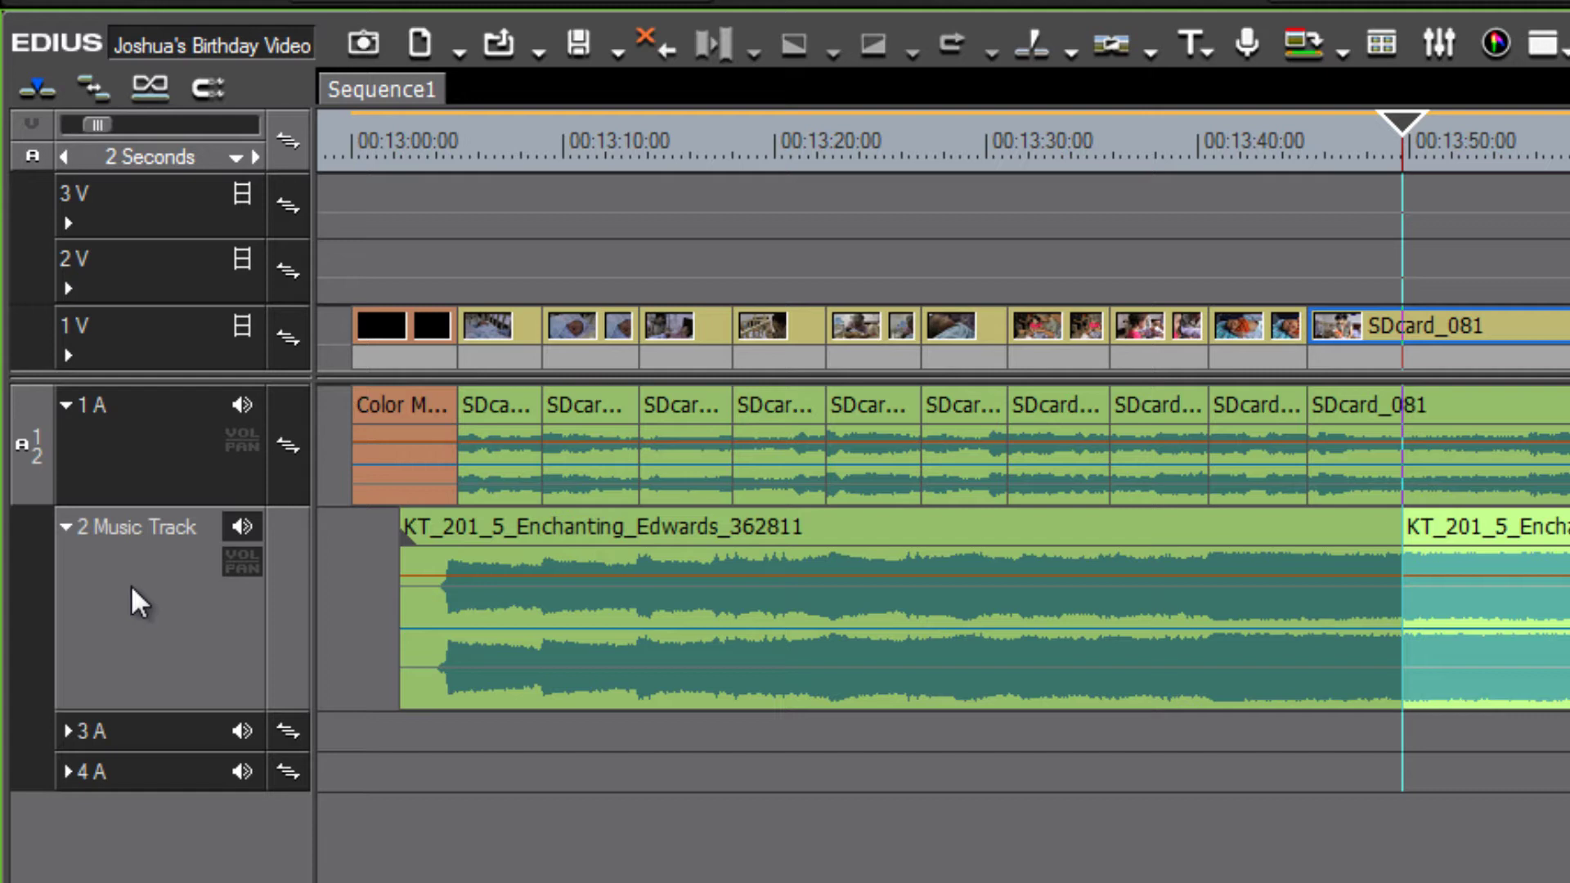
Undo the music clip split and split SDcard_081 on track 1V at the playhead instead
{"action": "key", "text": "ctrl+z"}
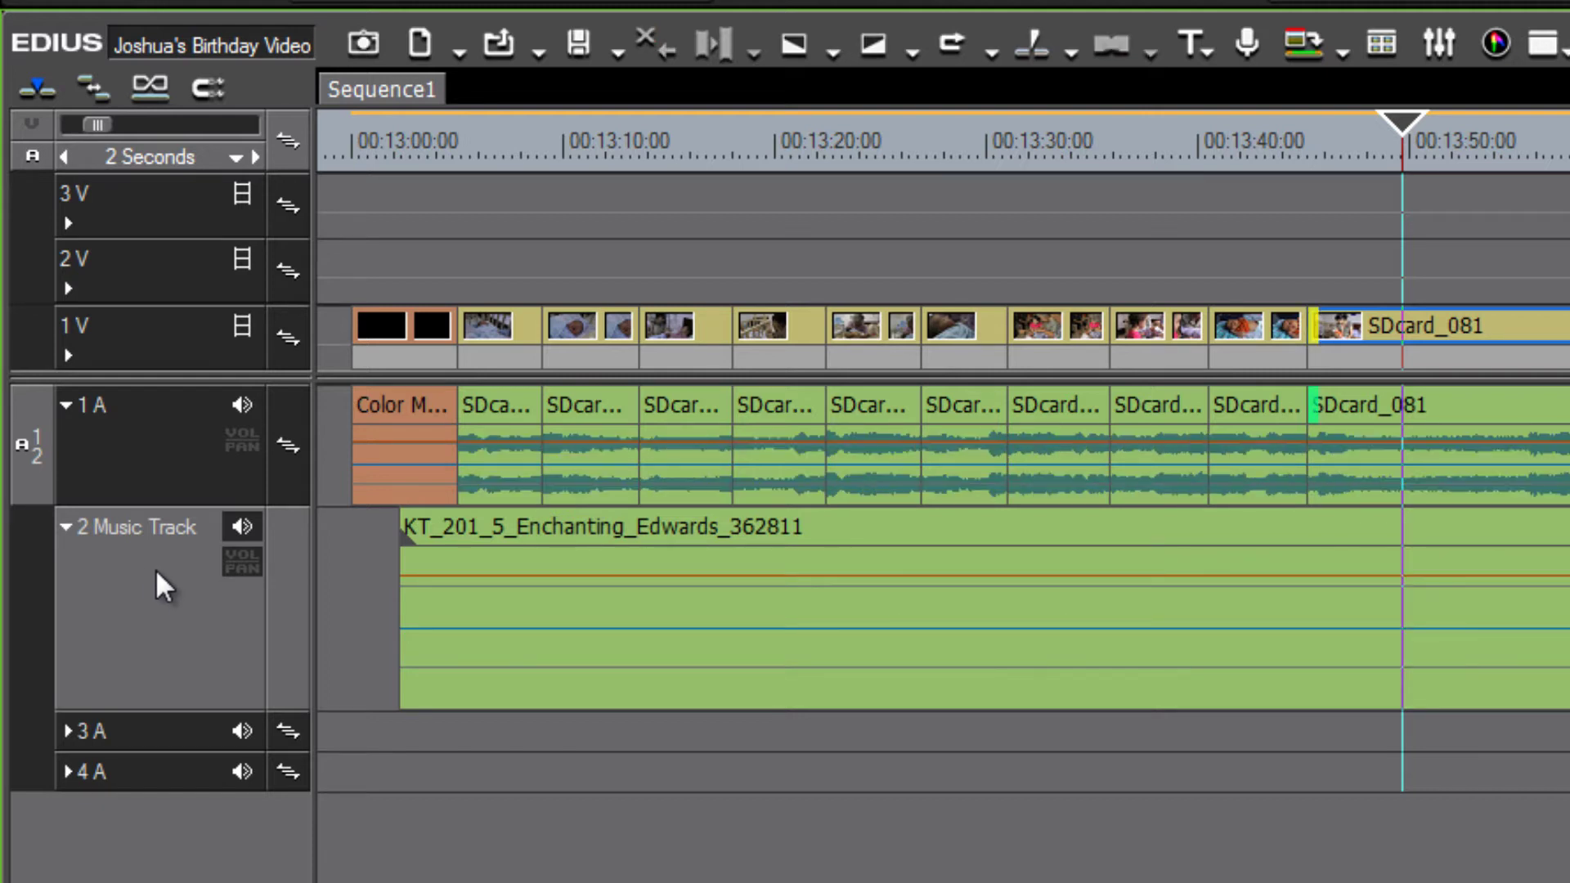
{"action": "left_click", "coordinate": [157, 334]}
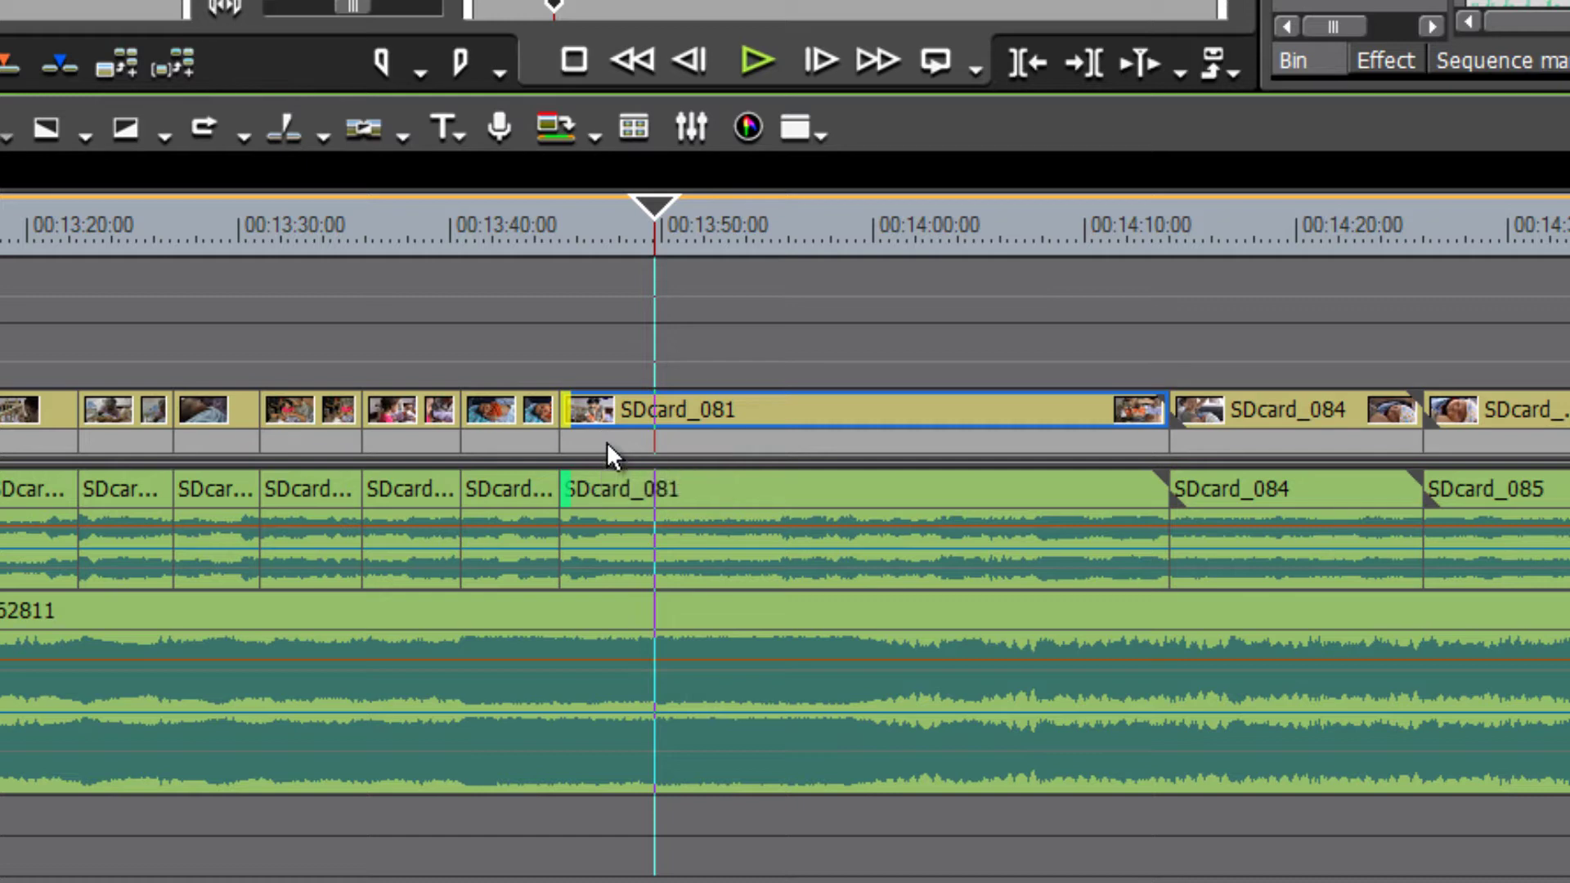
{"action": "key", "text": "c"}
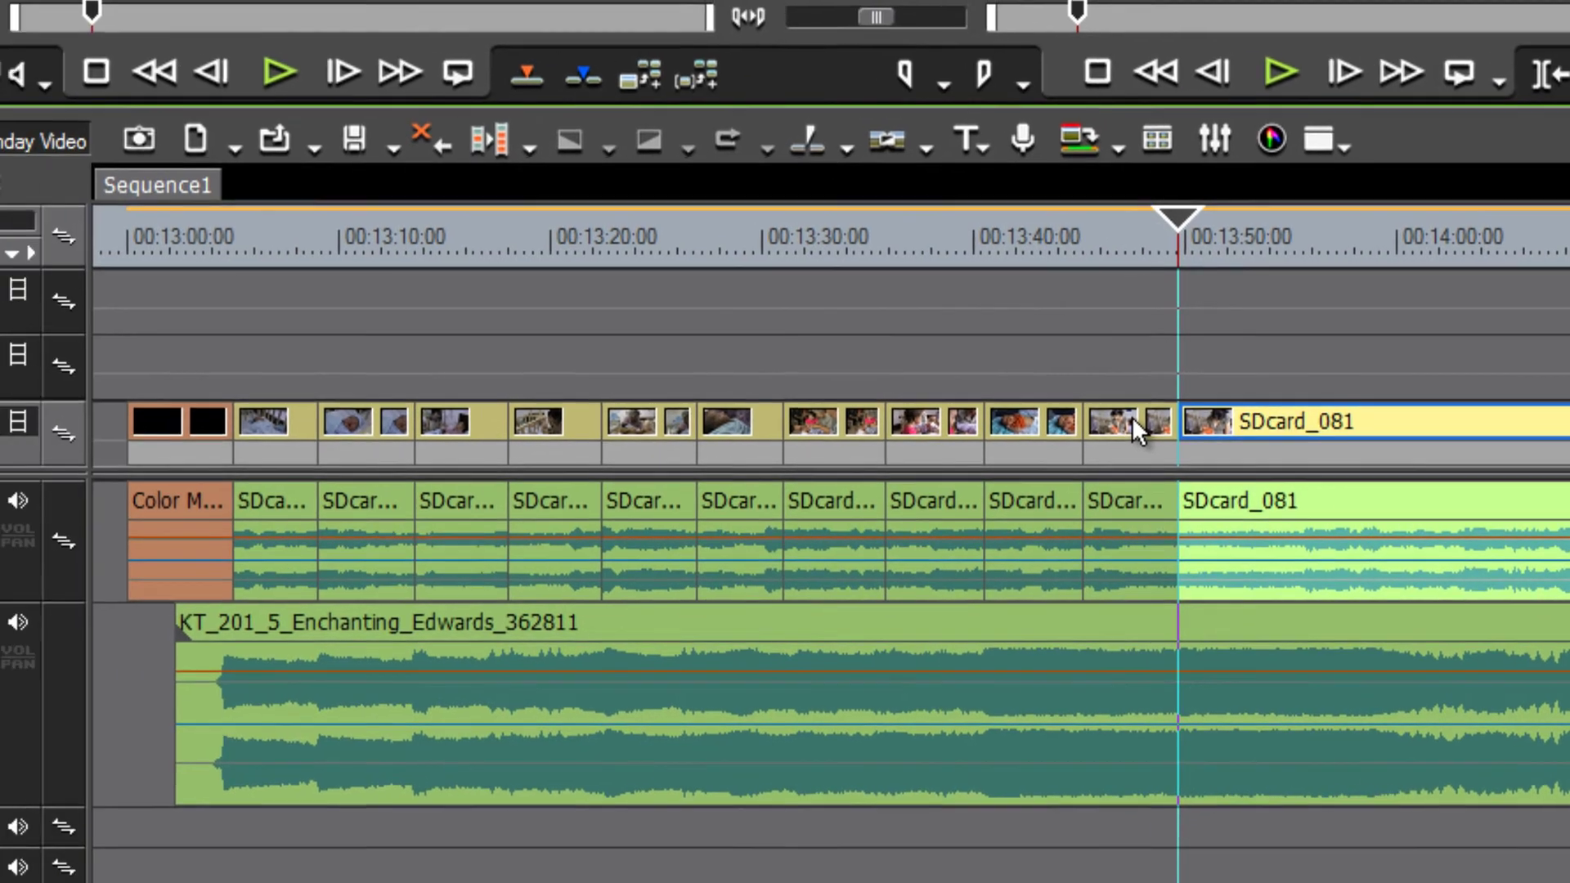
Ripple-delete the part of SDcard_081 after the cut so that SDcard_084 directly follows the remaining part
{"action": "left_click", "coordinate": [608, 409]}
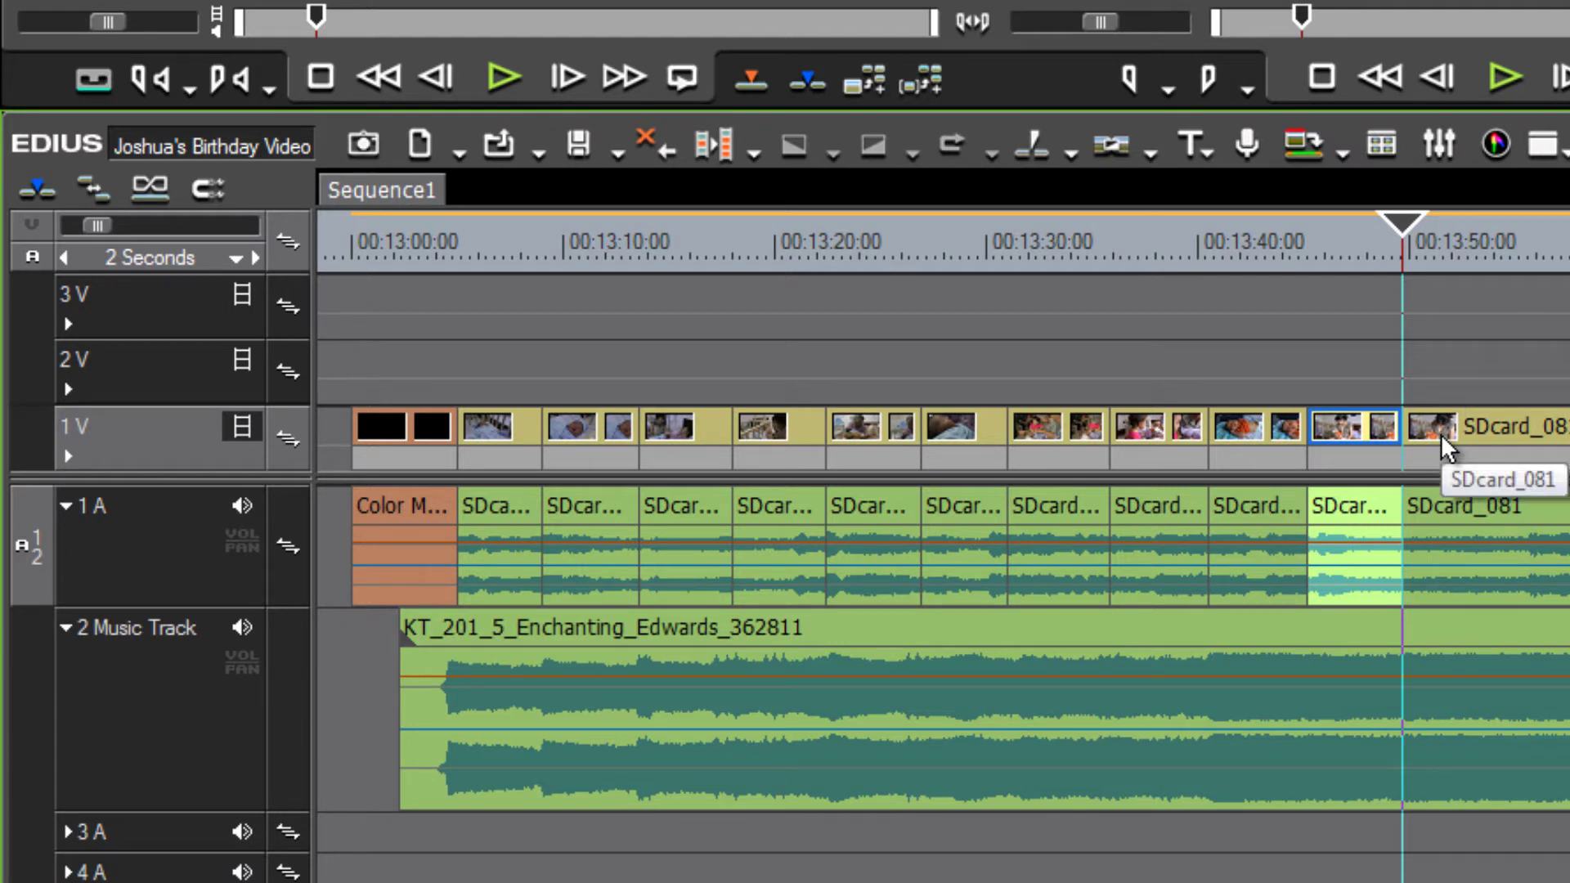
{"action": "left_click", "coordinate": [1472, 458]}
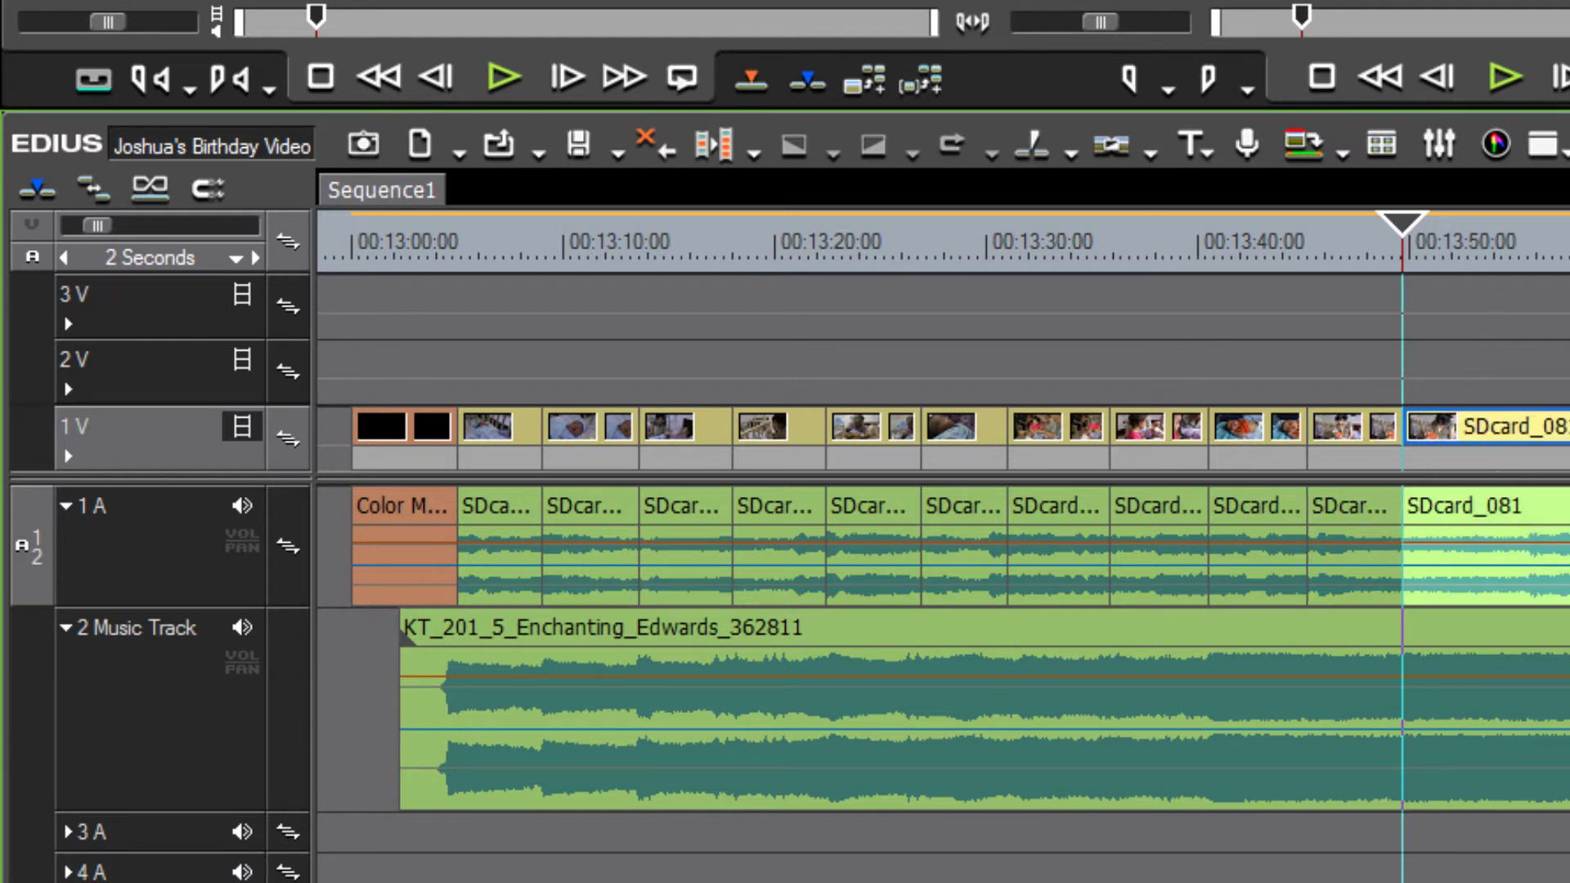
{"action": "key", "text": "alt+Delete"}
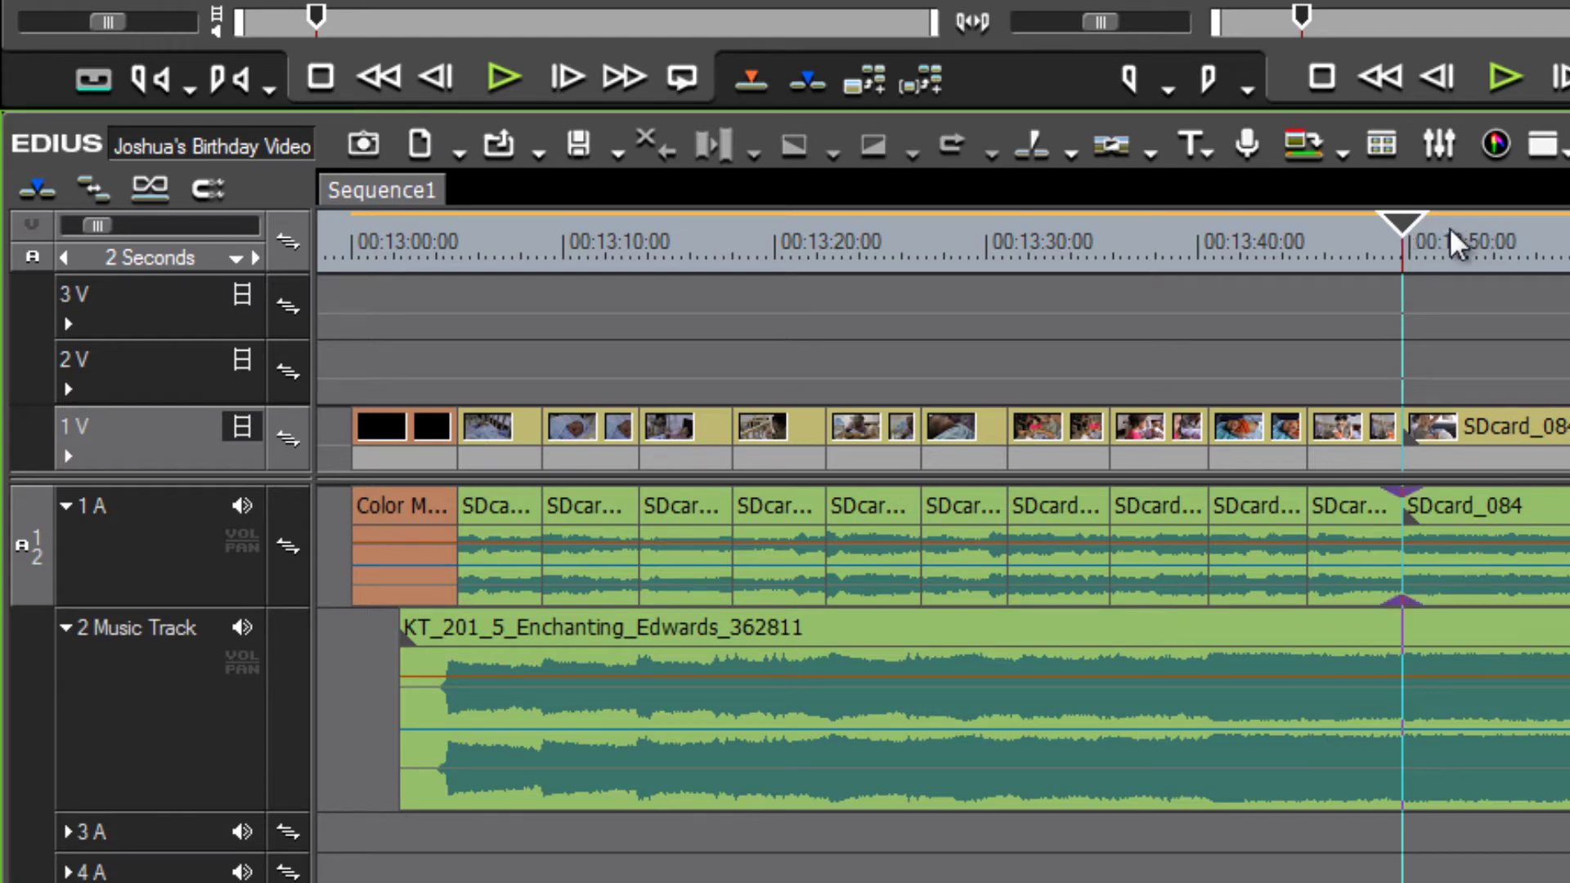
Preview the footage from SDcard_084 onward and insert SDcard_087 directly after SDcard_081, ahead of SDcard_084
{"action": "left_click", "coordinate": [1496, 242]}
{"action": "left_click_drag", "start_coordinate": [1507, 237], "coordinate": [1439, 239]}
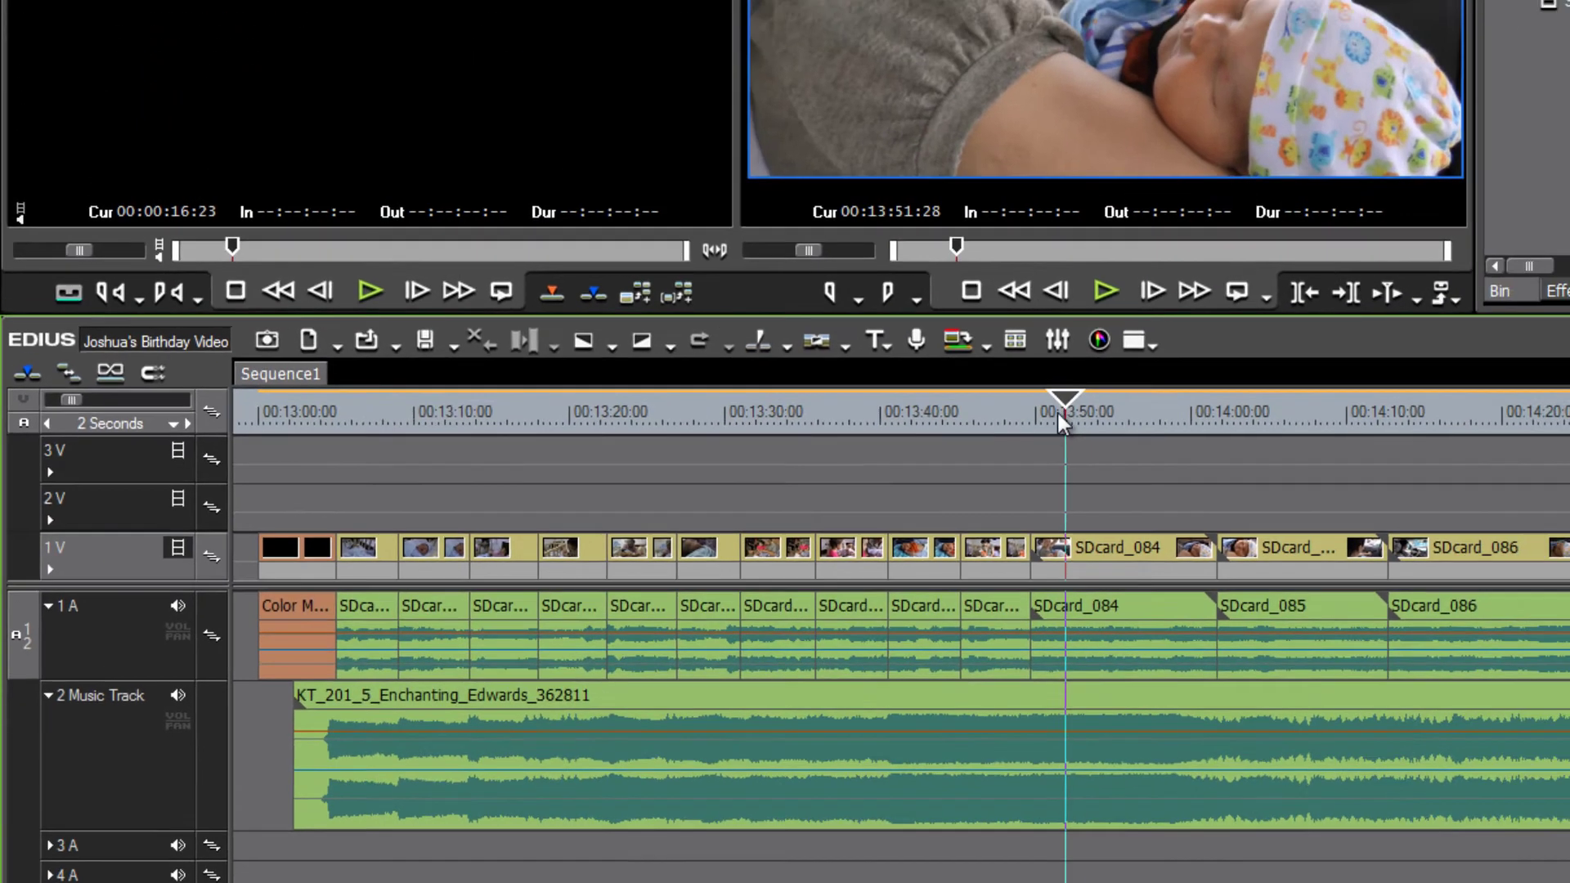
{"action": "left_click", "coordinate": [1009, 425]}
{"action": "key", "text": "space"}
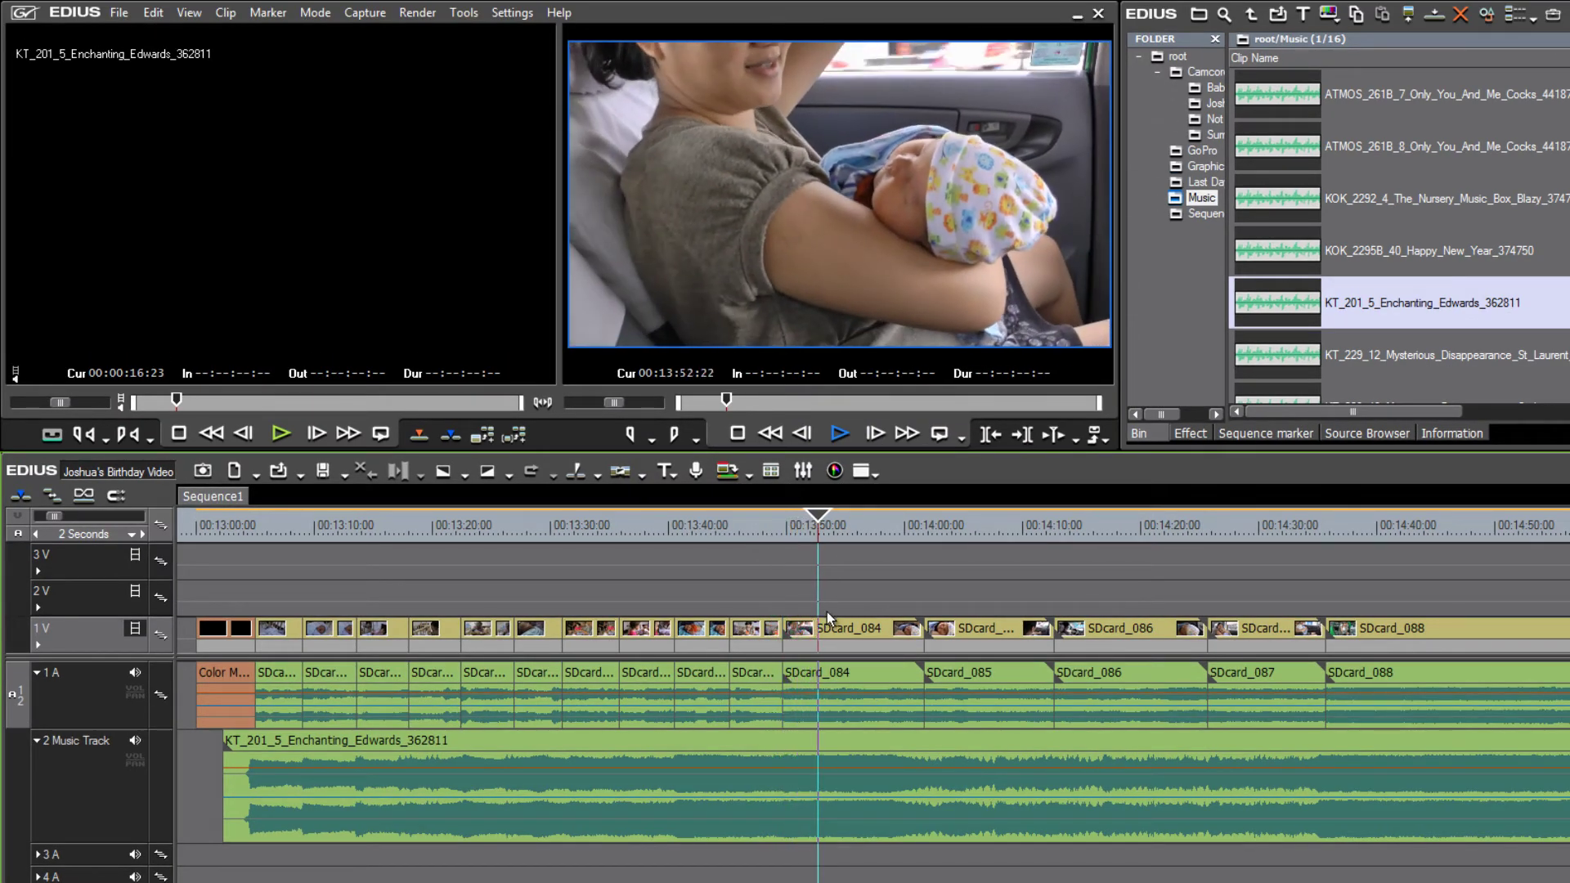
{"action": "left_click_drag", "start_coordinate": [824, 527], "coordinate": [869, 529]}
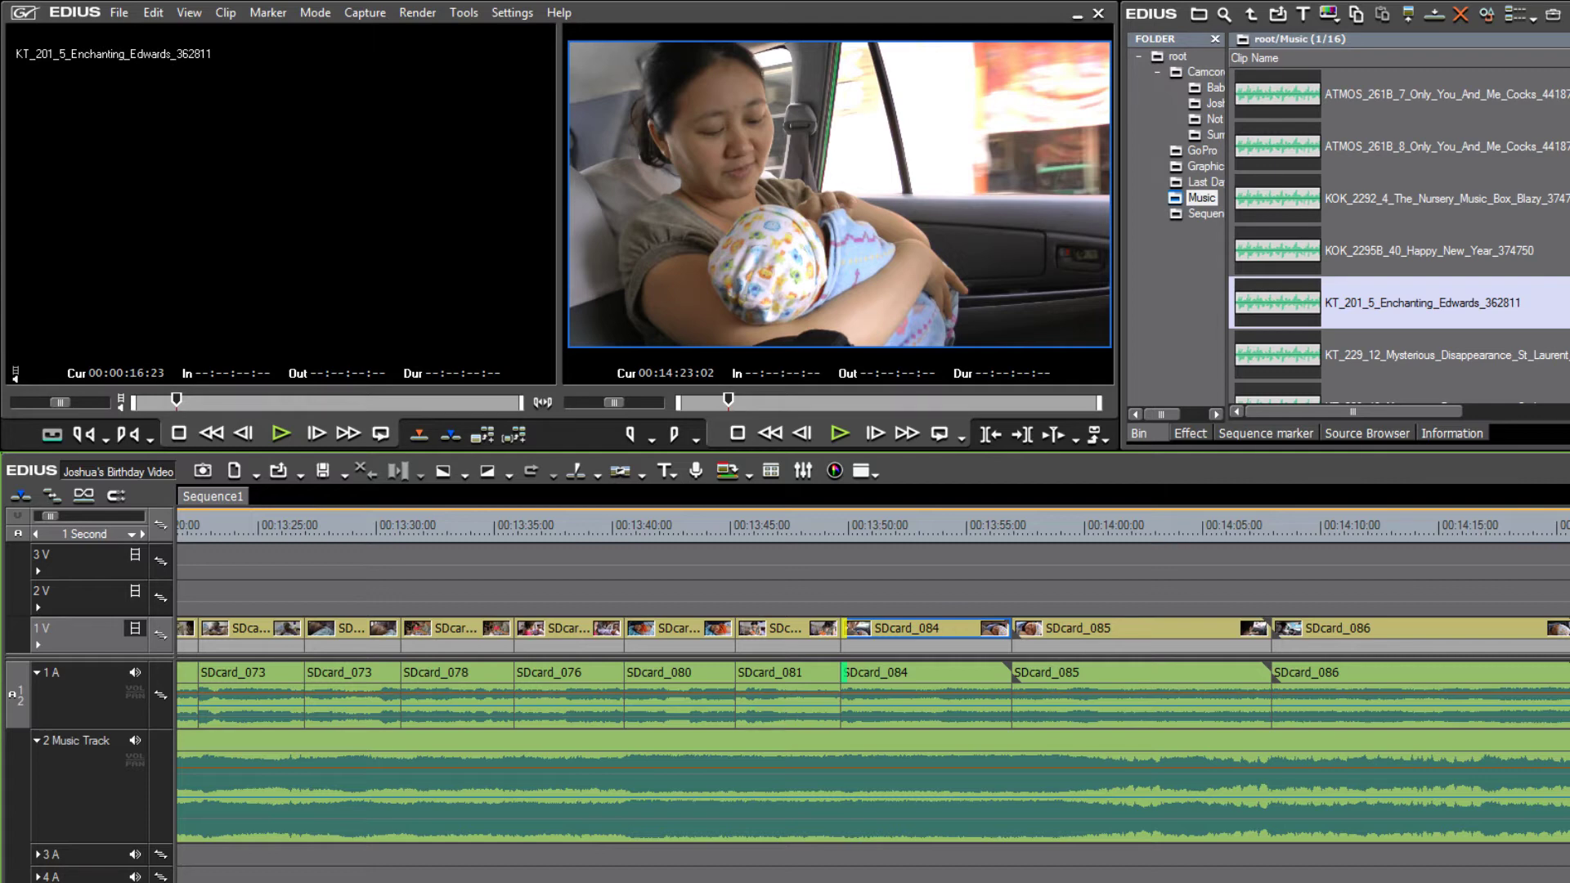
{"action": "mouse_move", "coordinate": [911, 645]}
{"action": "left_mouse_down"}
{"action": "mouse_move", "coordinate": [1400, 617]}
{"action": "mouse_move", "coordinate": [914, 642]}
{"action": "left_mouse_up"}
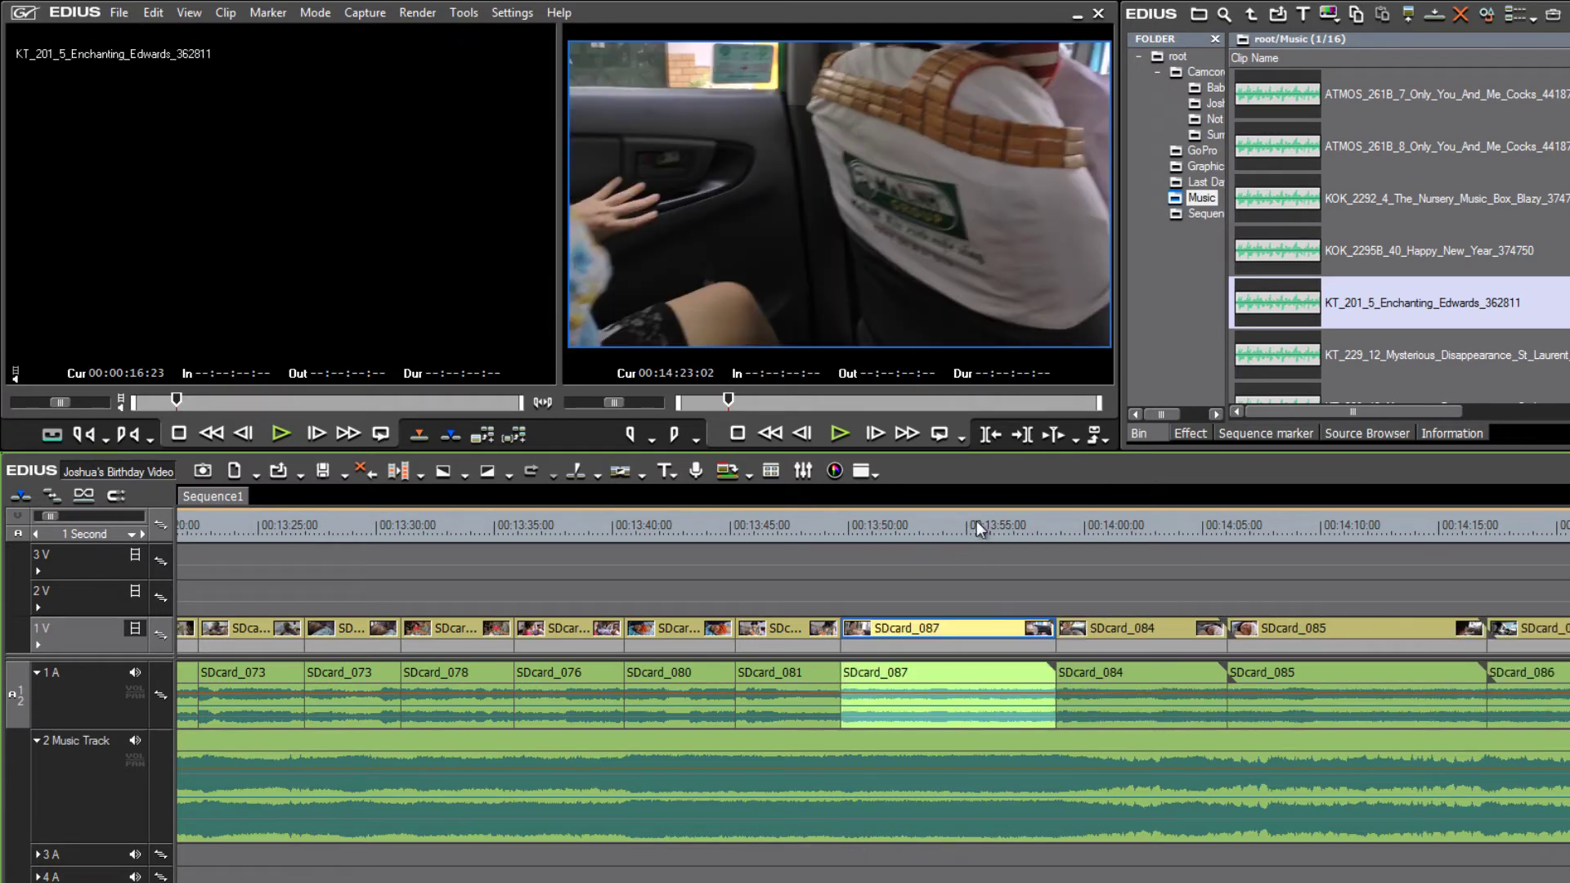
Play from the start of SDcard_087, shorten that clip, place SDcard_088 directly after it and play on into SDcard_088
{"action": "left_click", "coordinate": [838, 527]}
{"action": "key", "text": "space"}
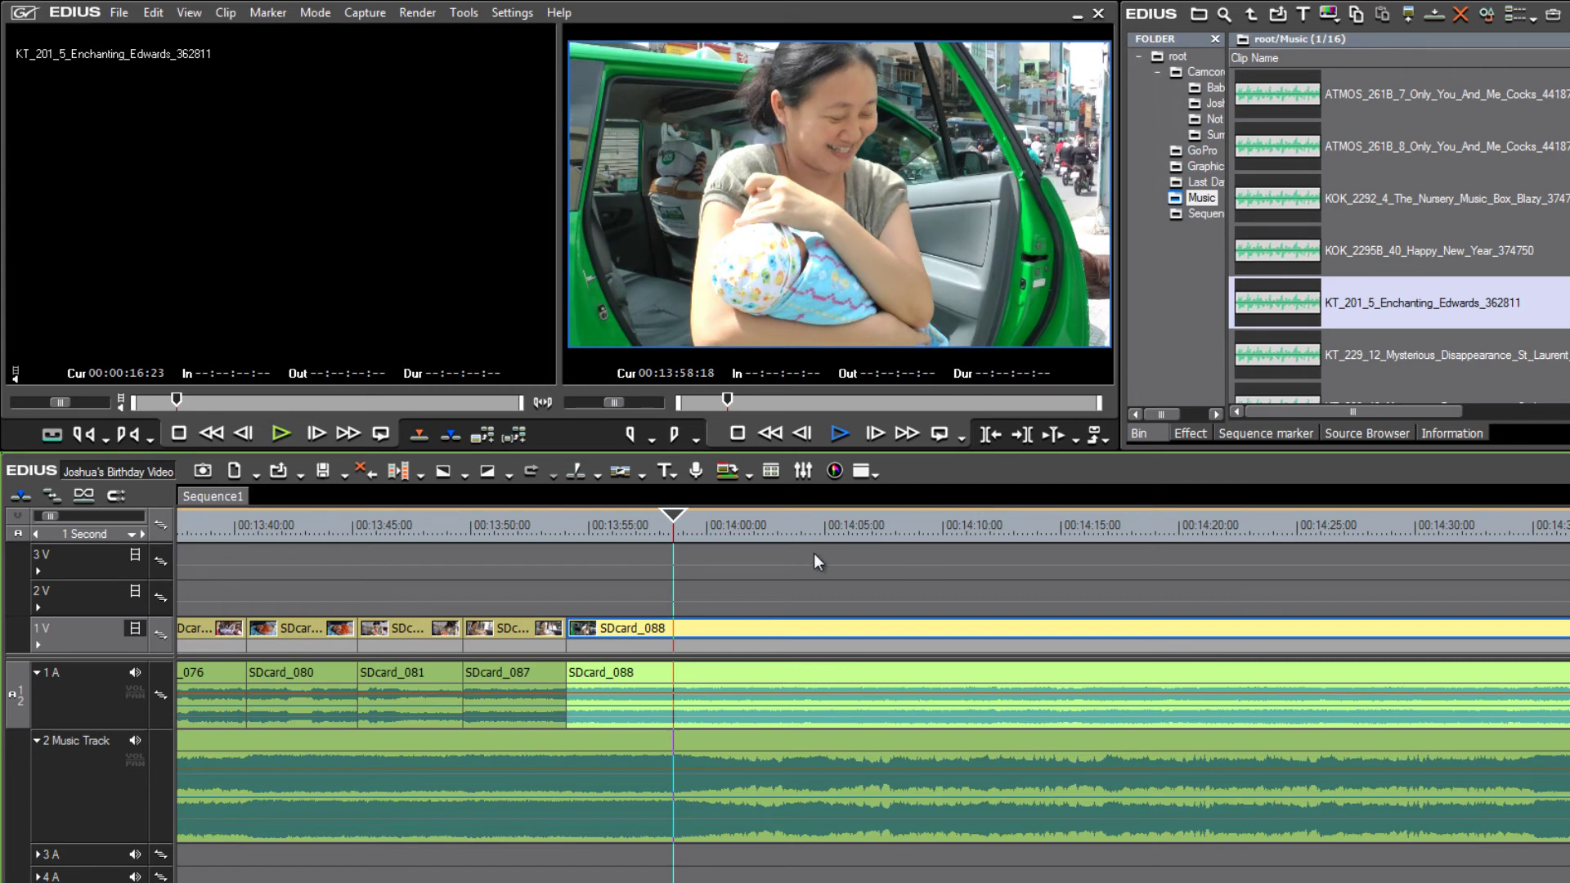
{"action": "key", "text": "space"}
{"action": "key", "text": "ctrl+minus"}
{"action": "key", "text": "ctrl+minus"}
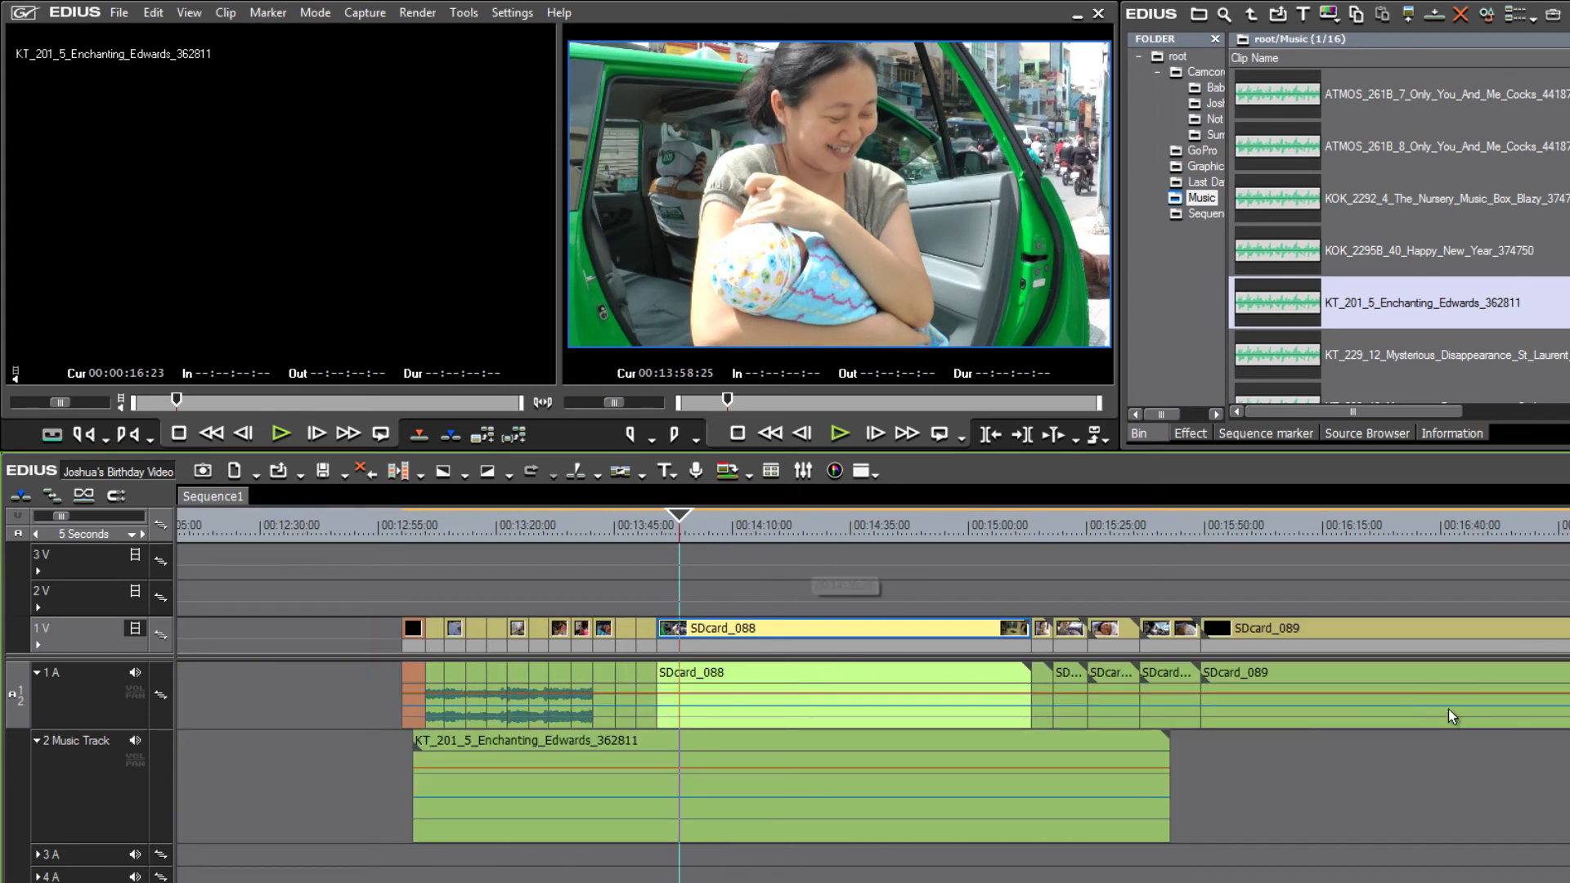